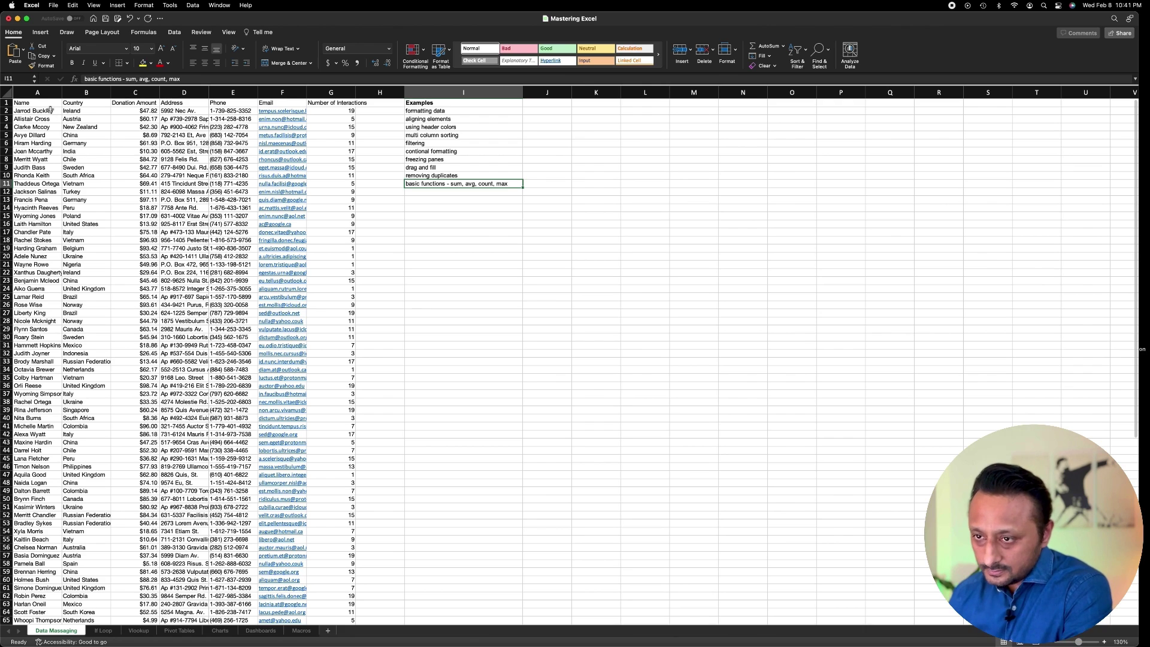
Autofit the widths of columns A through G to their contents
click(40, 93)
drag(42, 94, 352, 94)
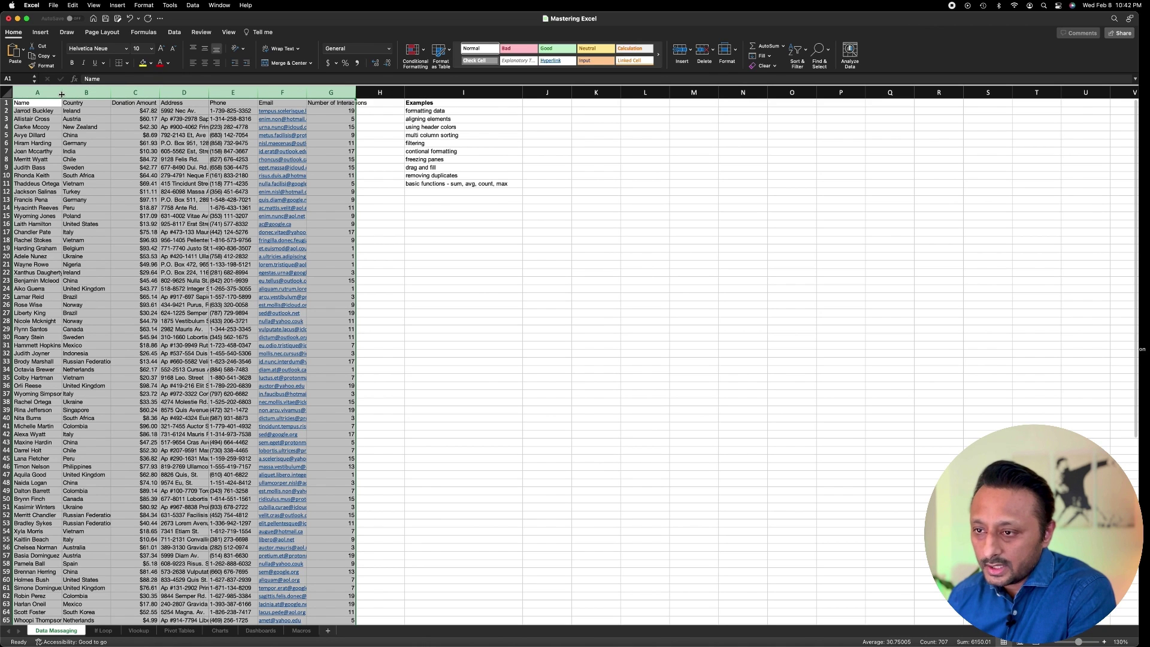
double_click(61, 94)
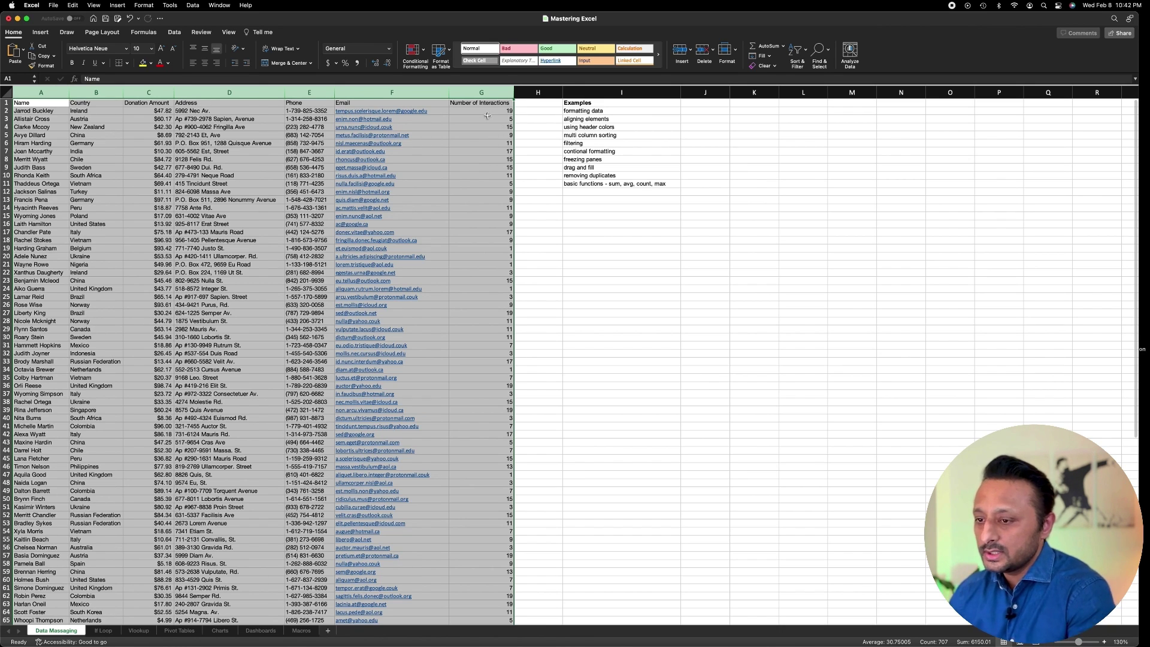
Widen columns A through E slightly to leave extra space around the data
click(111, 118)
drag(69, 93, 214, 93)
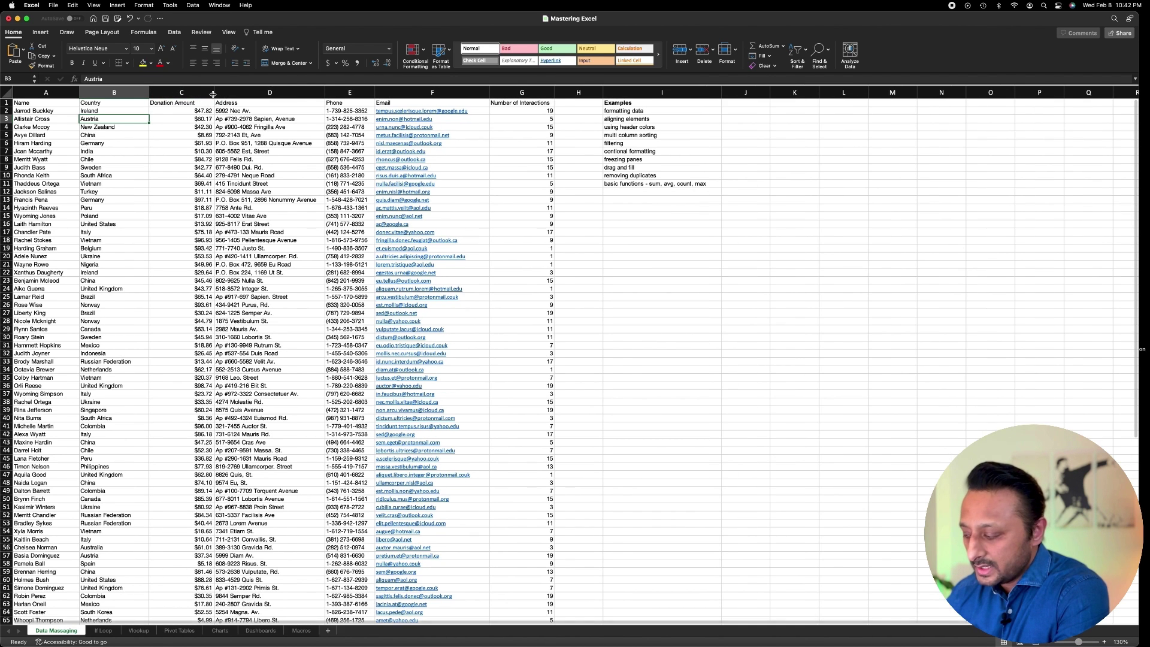
drag(324, 93, 408, 94)
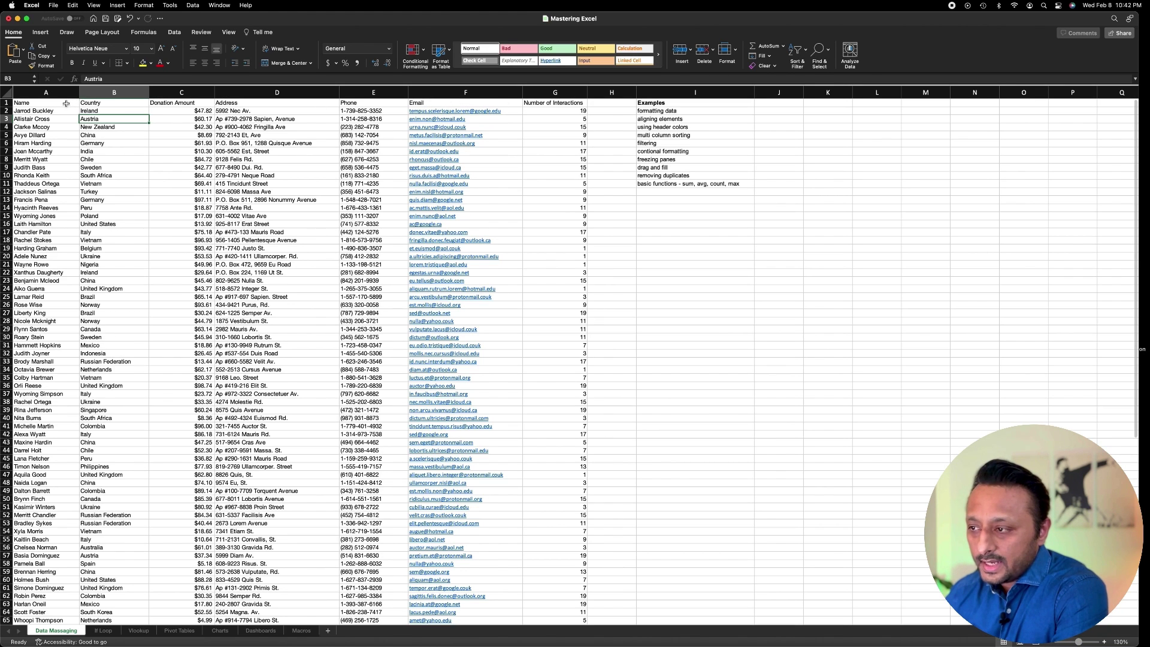
Format the header cells A1:G1 with a dark gray fill and bold white text
drag(66, 104, 550, 105)
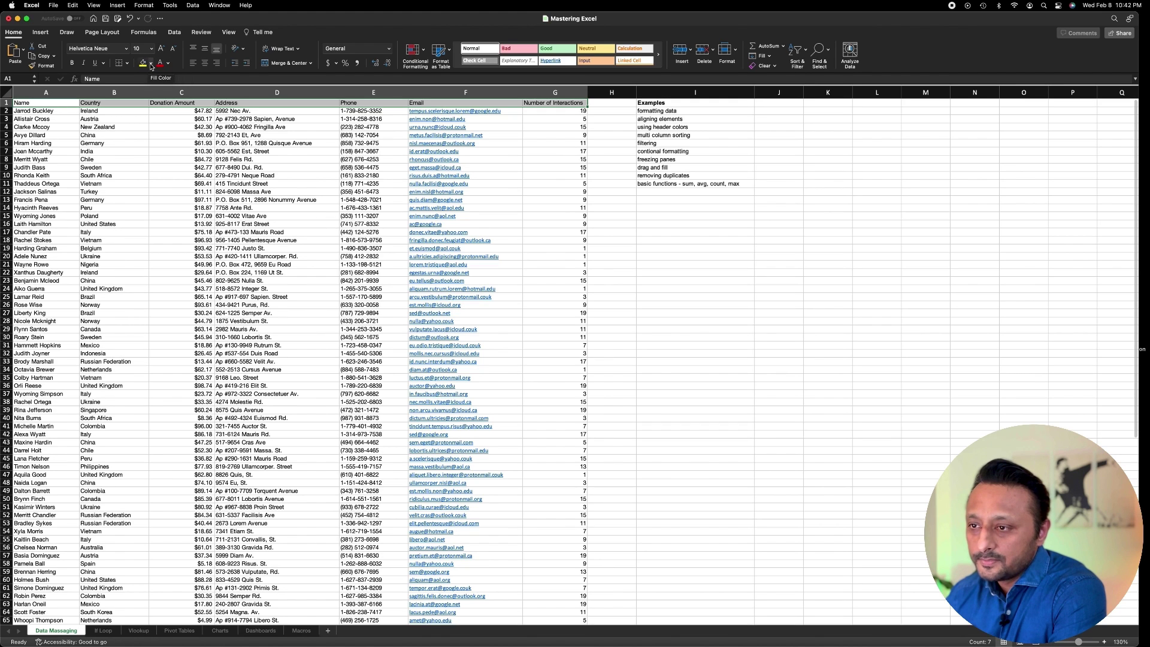
click(151, 63)
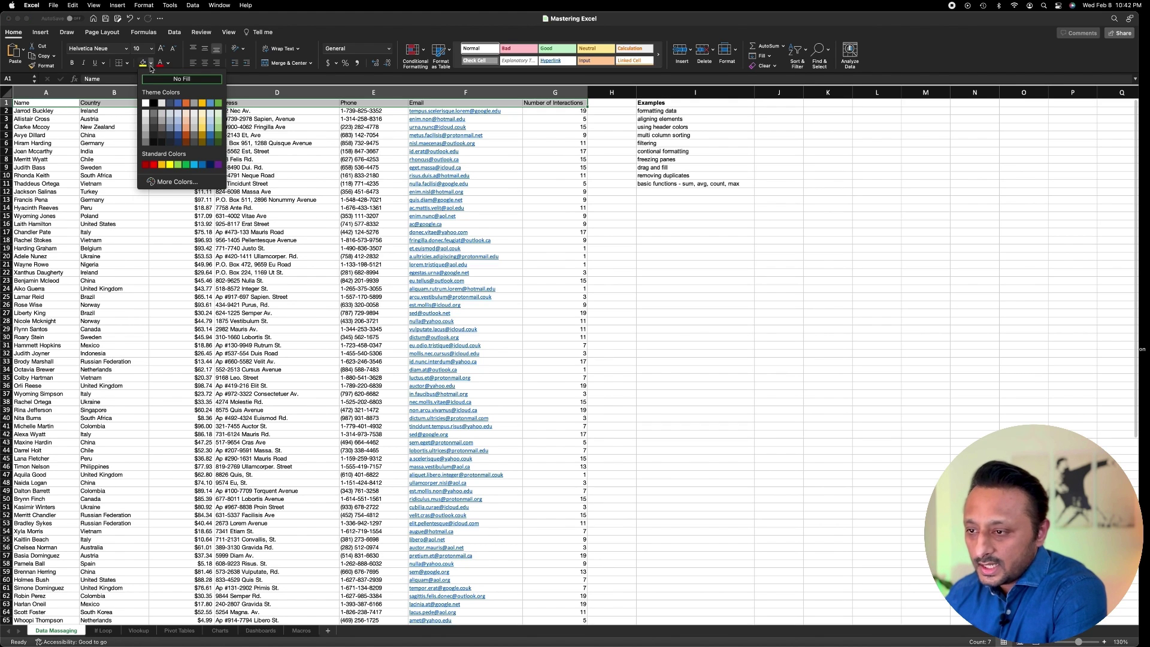
click(150, 139)
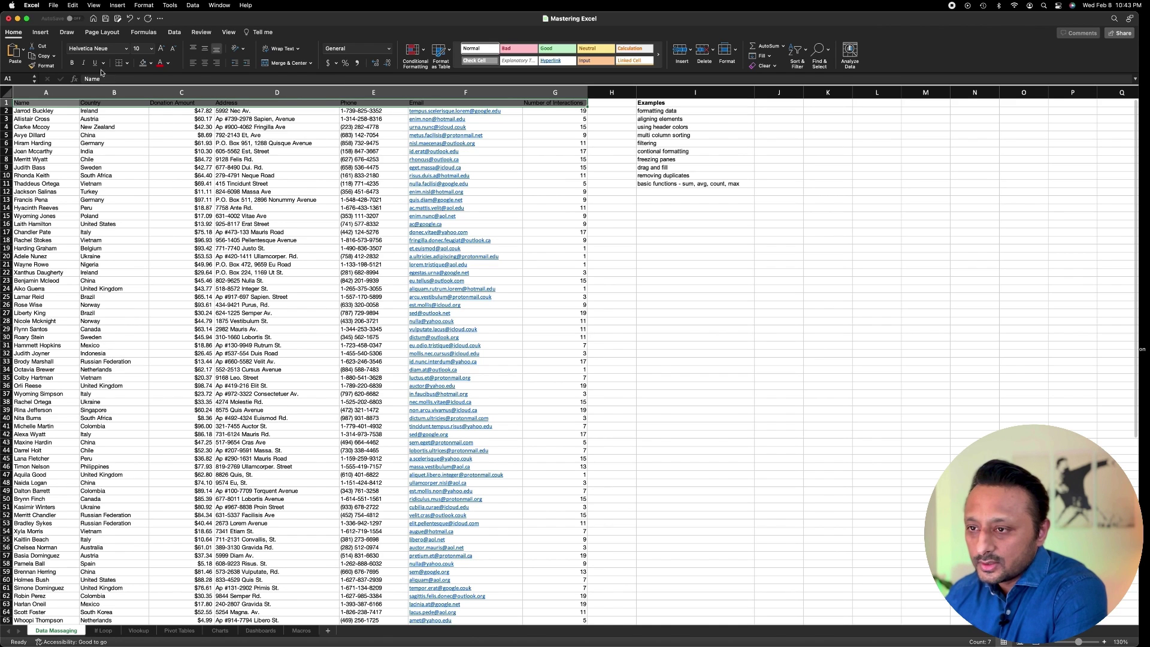
click(72, 63)
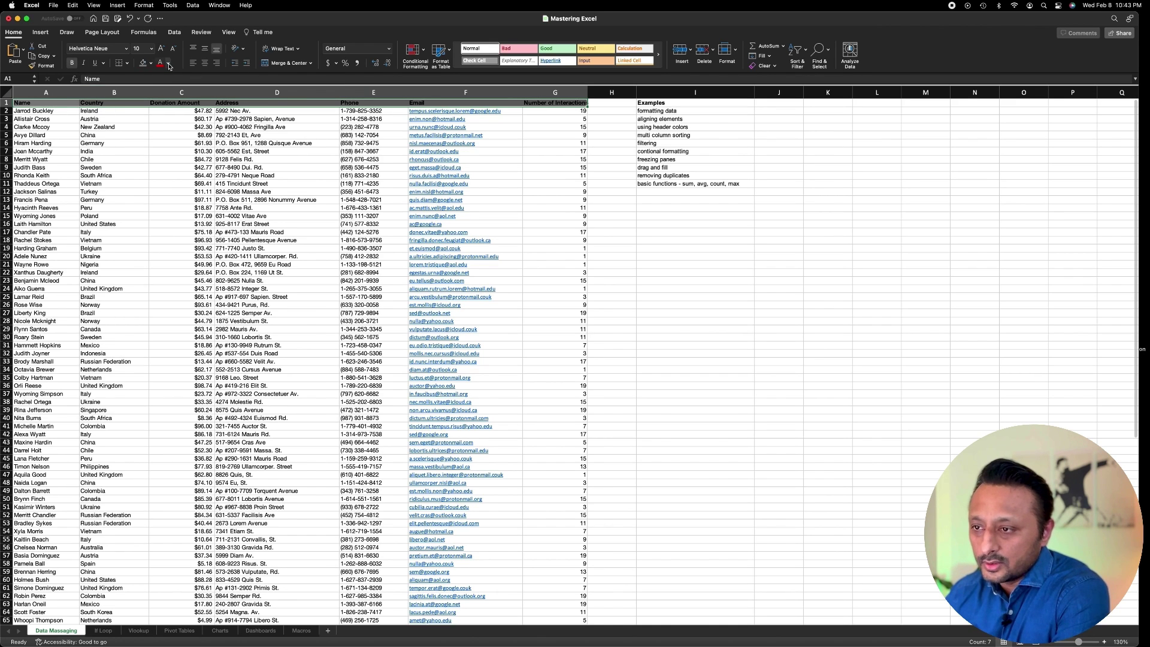
click(169, 63)
click(163, 105)
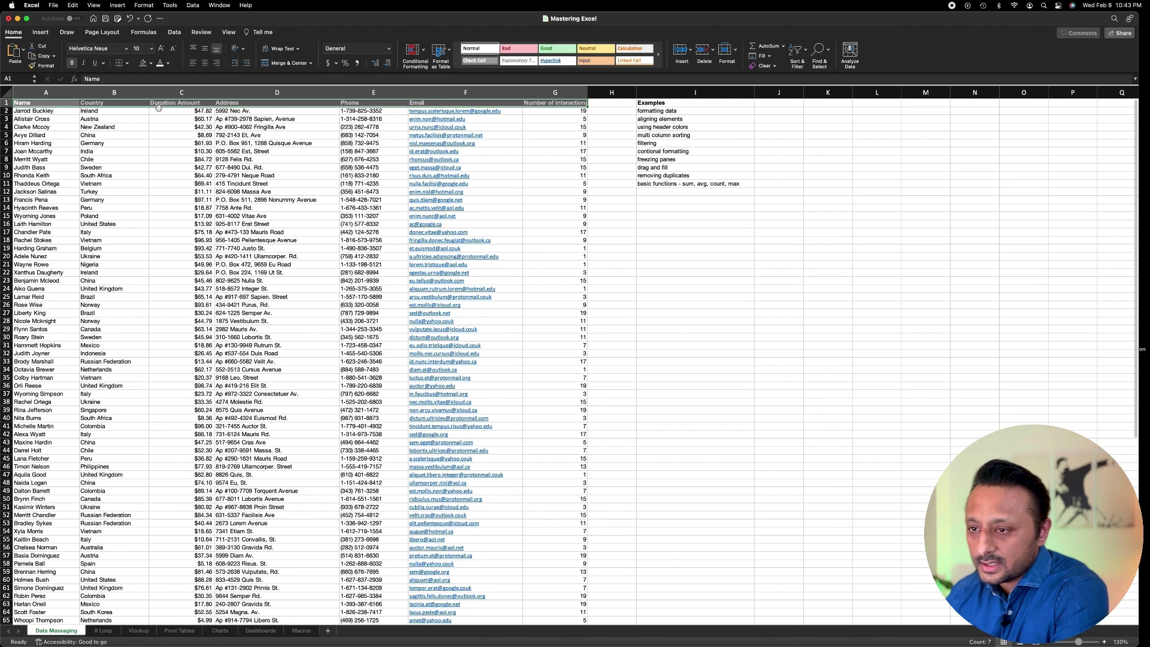
click(131, 128)
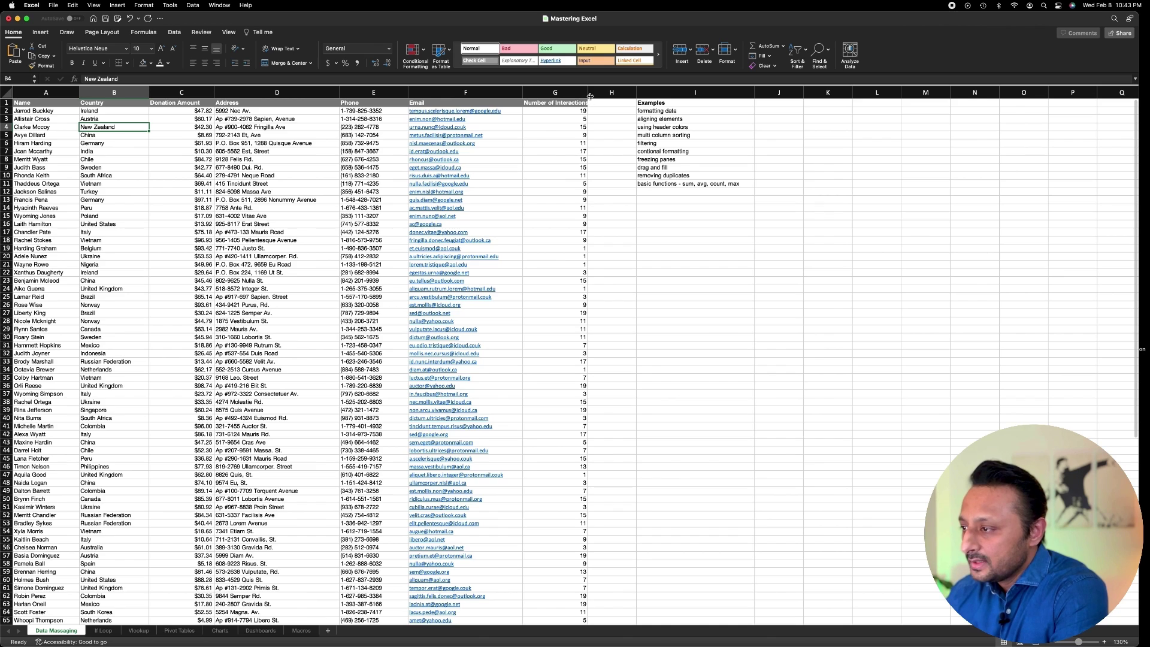
Widen column G slightly and apply All Borders to the whole data table A1:G101
drag(590, 96, 599, 97)
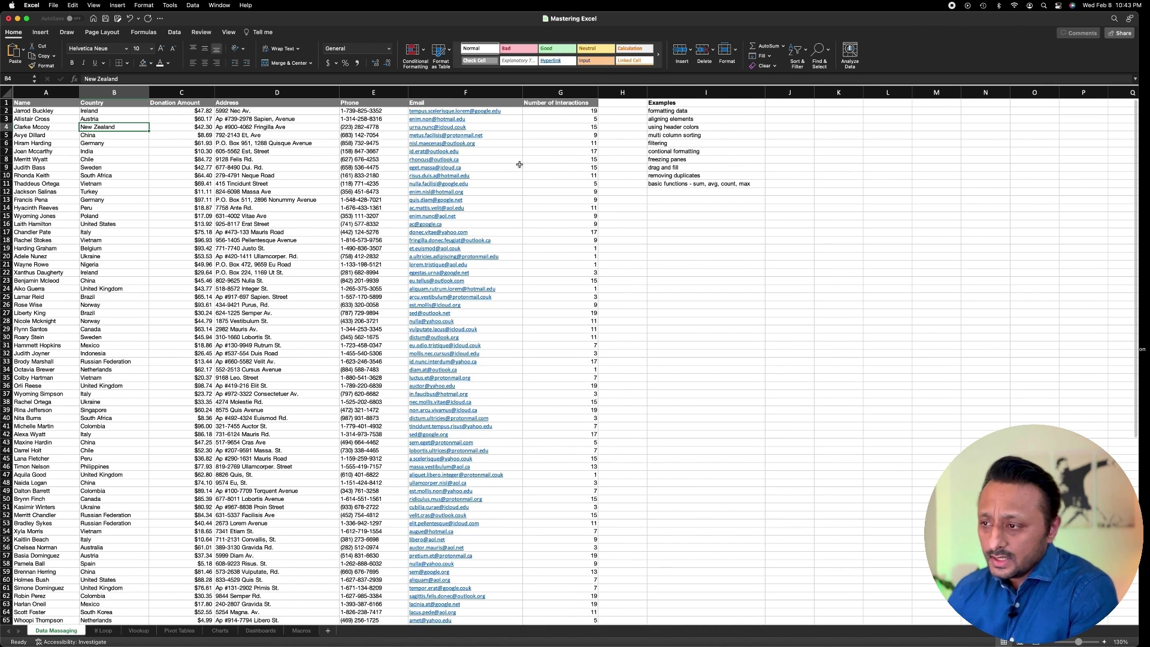
drag(54, 103, 559, 584)
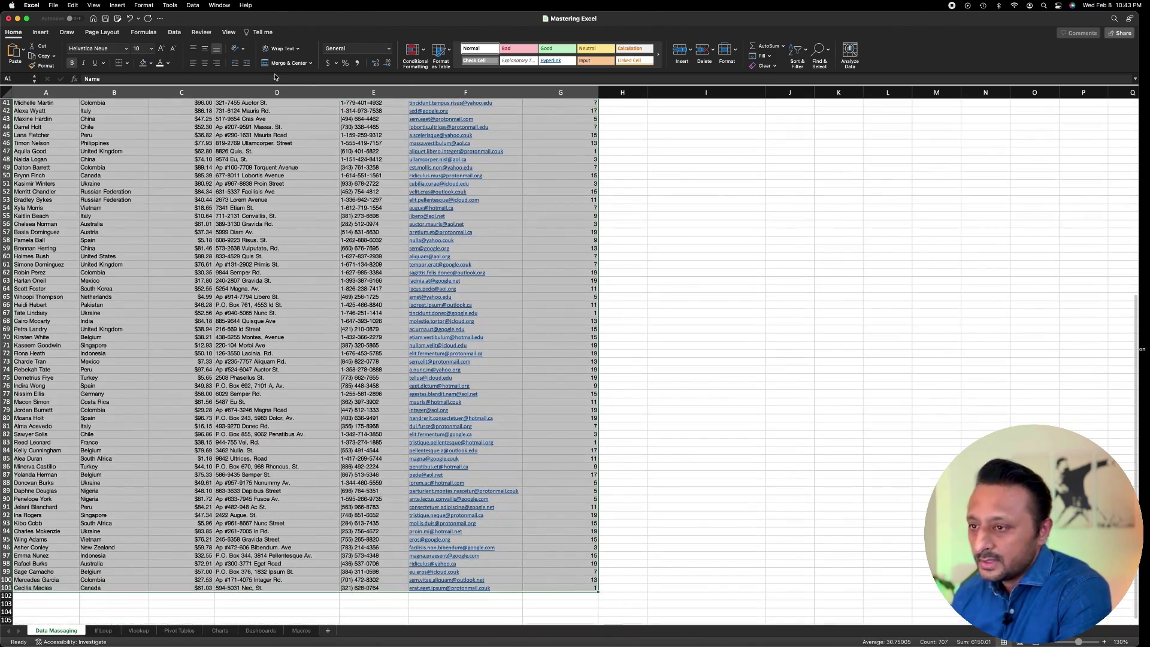
click(127, 64)
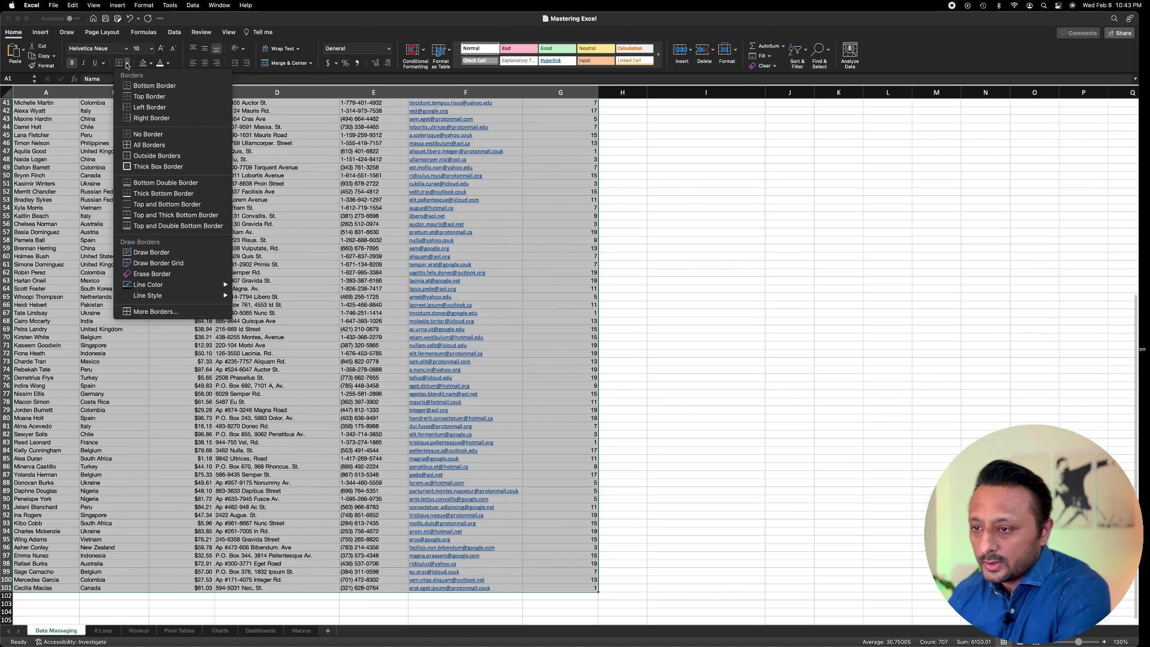
click(144, 145)
scroll(193, 149, up, 10)
click(193, 150)
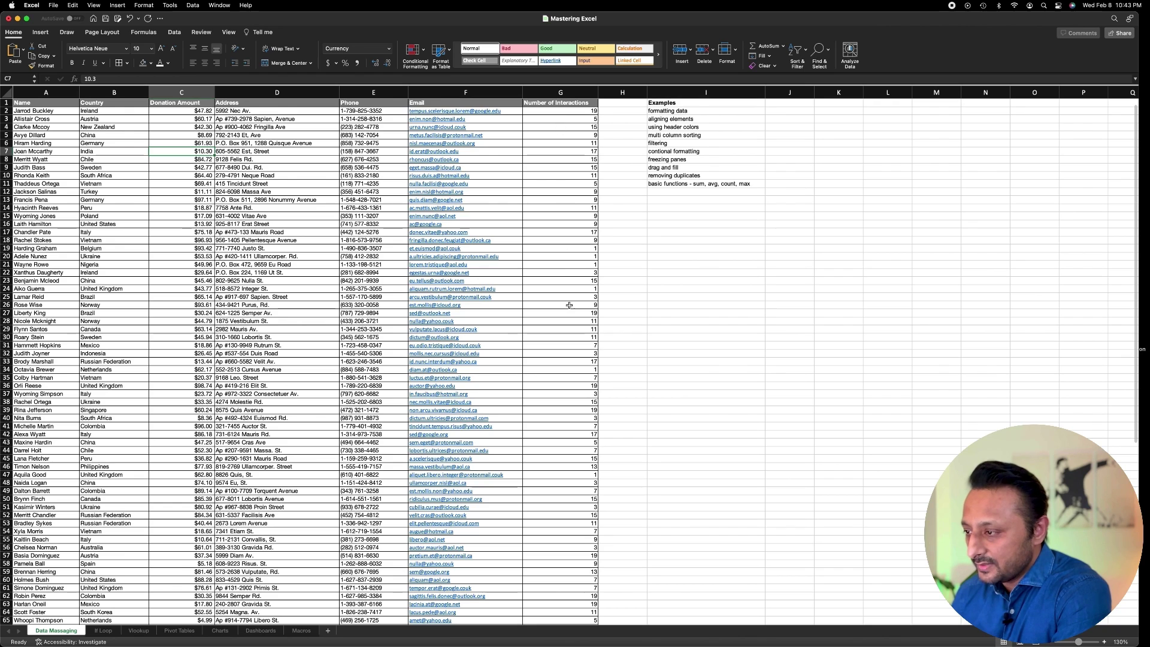
Center the Number of Interactions column and left-align its header cell G1
click(560, 92)
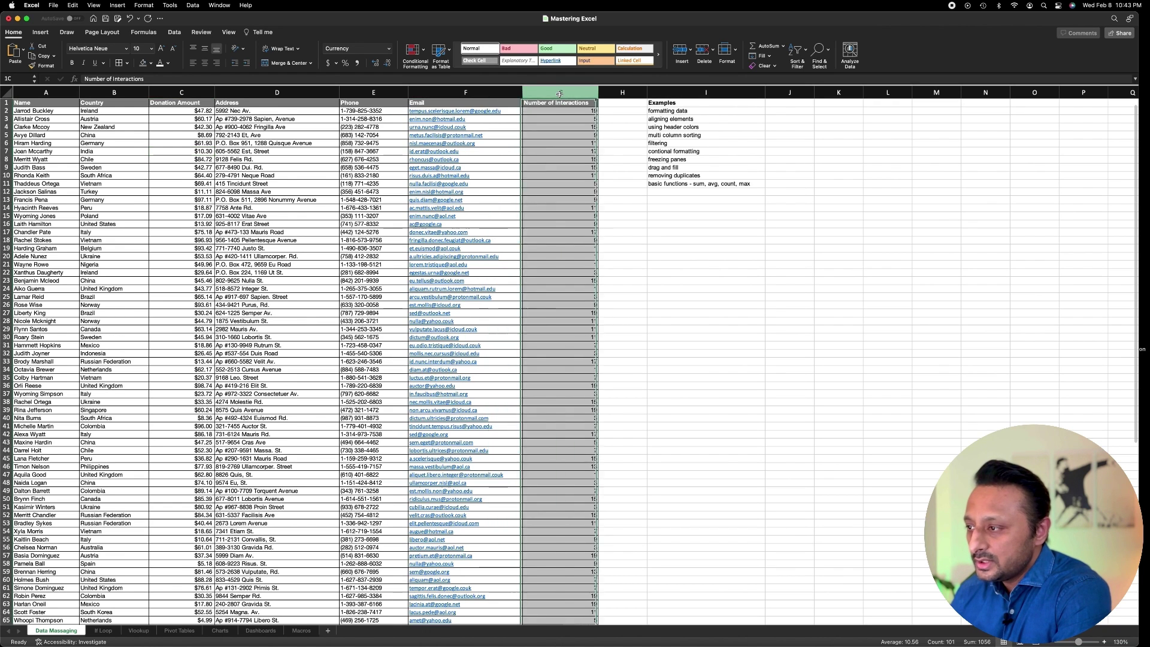
click(205, 64)
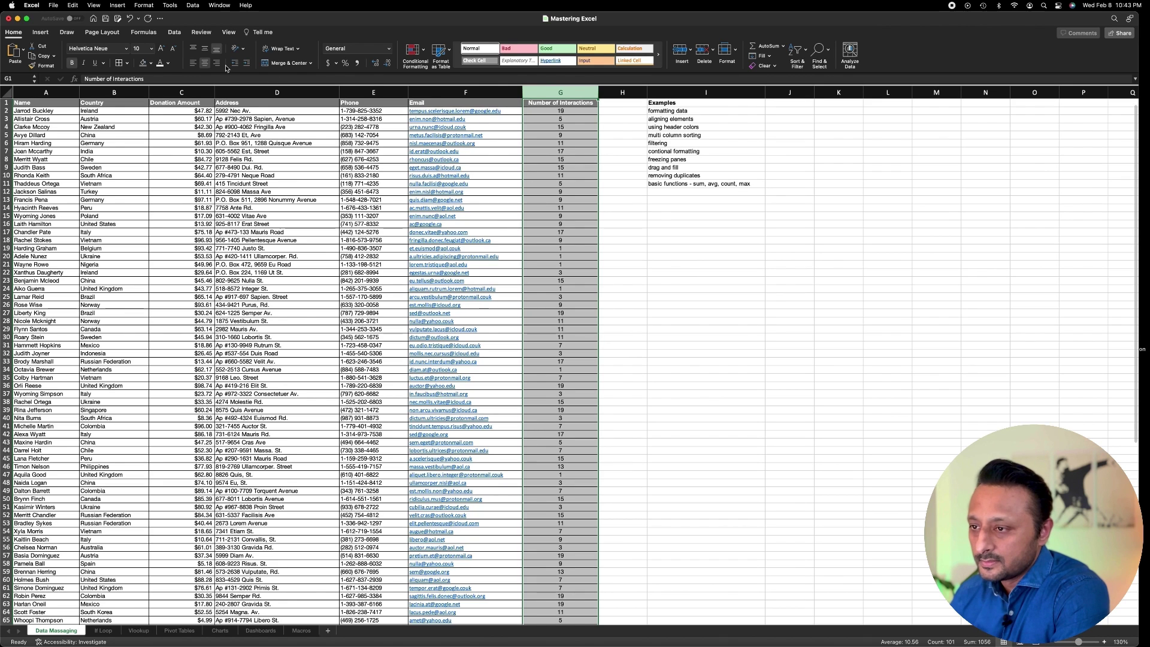
click(556, 102)
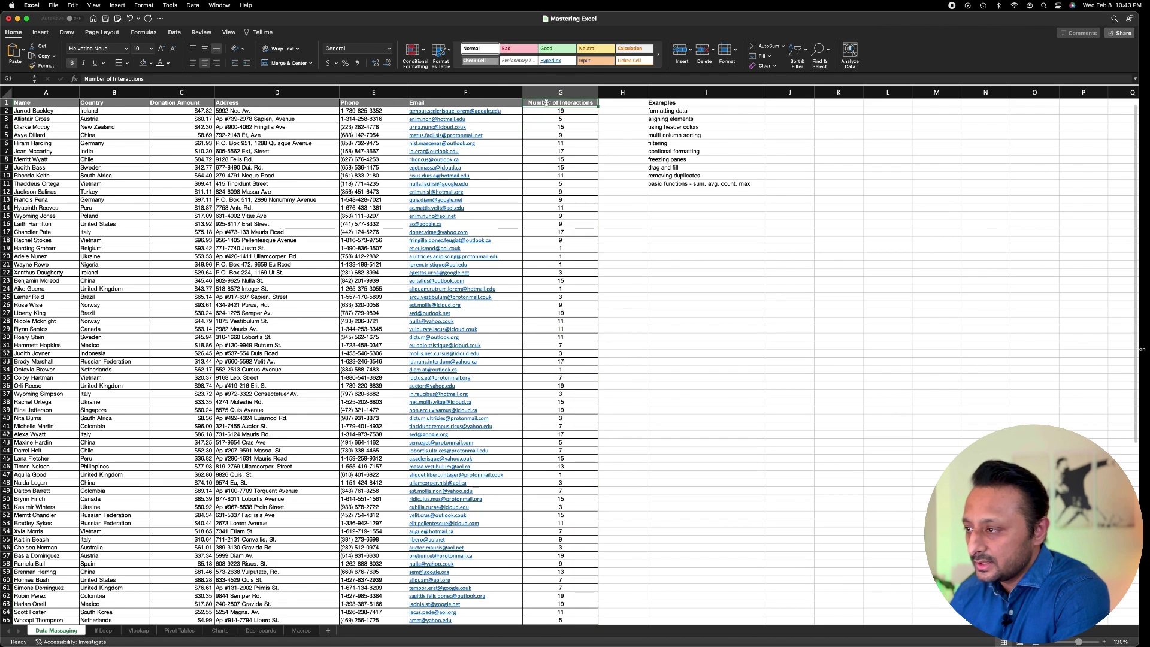
click(193, 67)
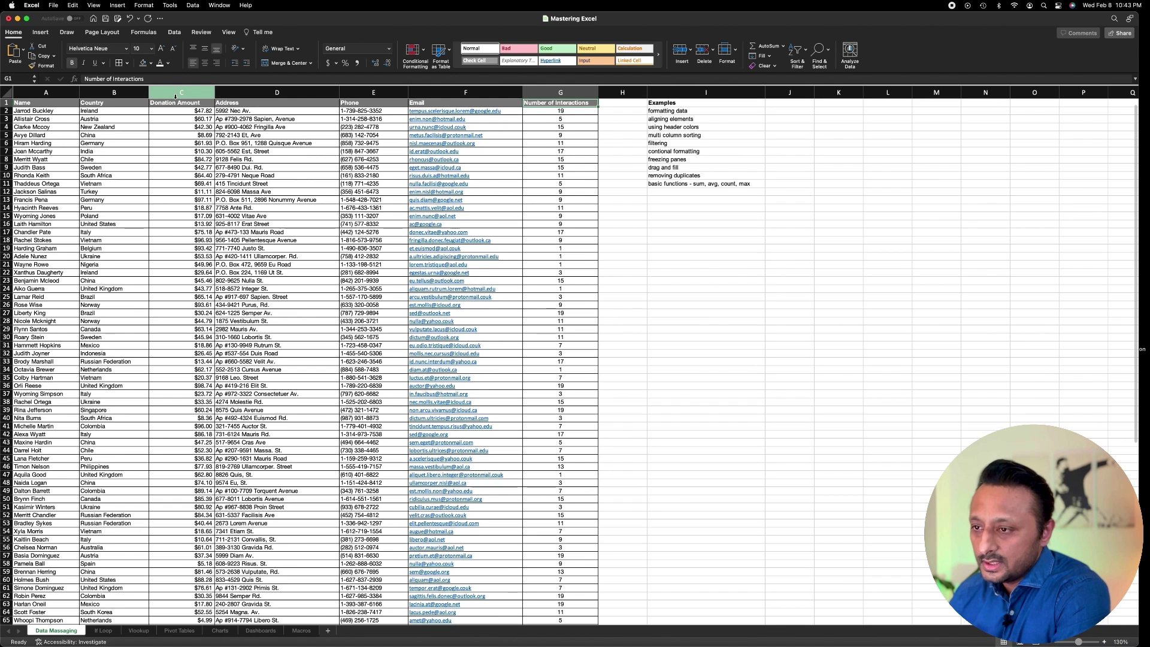
Center the Donation Amount column and left-align its header cell C1
click(175, 97)
click(205, 63)
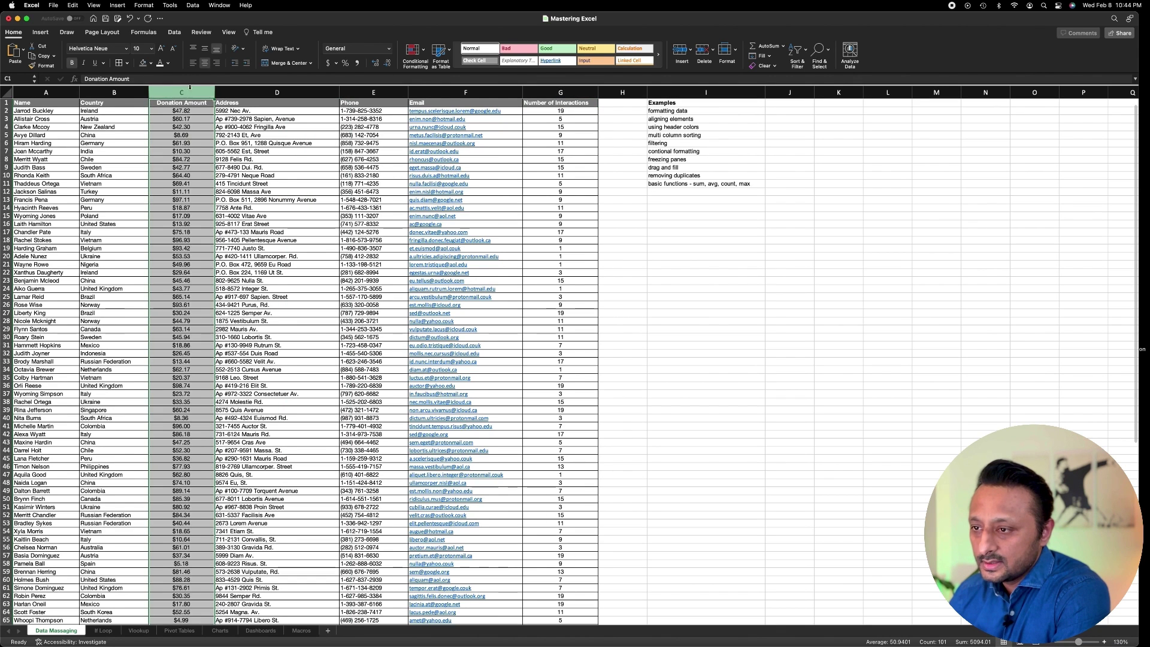
click(184, 103)
click(193, 63)
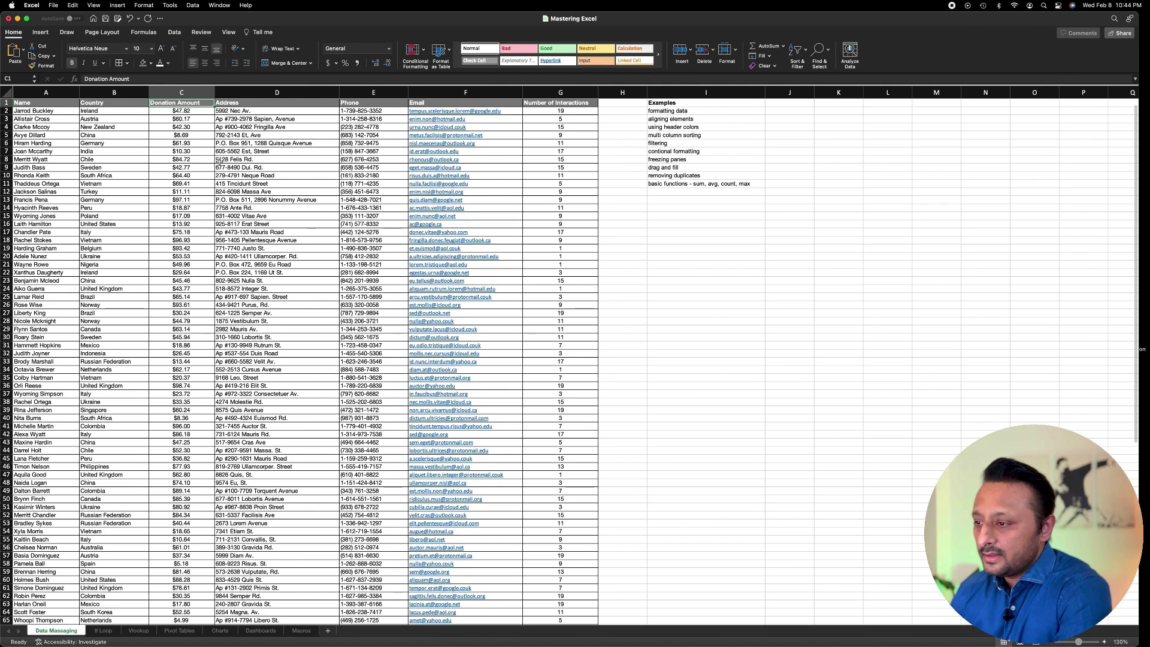
Center the Phone column and left-align its header cell E1
click(373, 93)
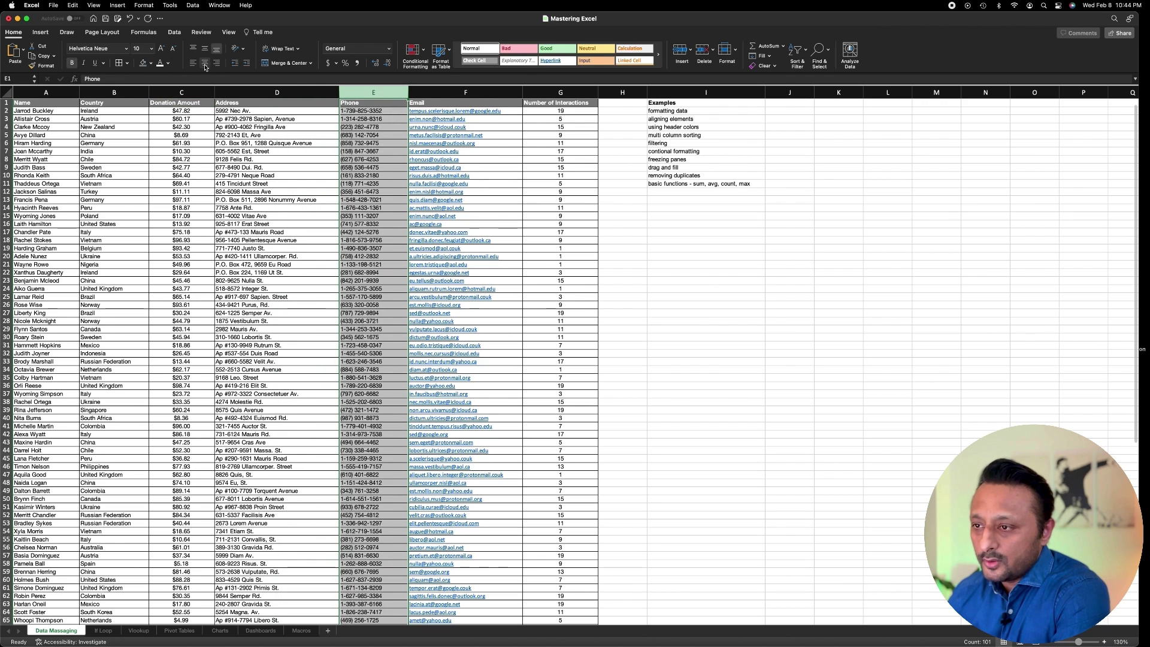
click(205, 63)
click(363, 101)
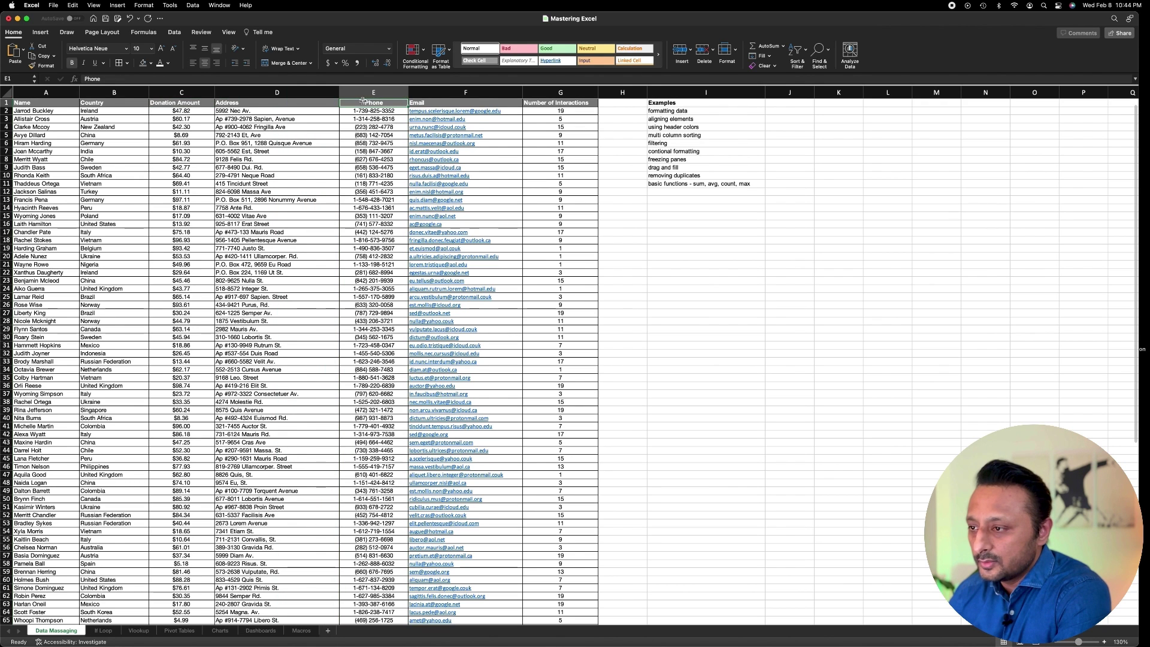
click(193, 62)
click(193, 128)
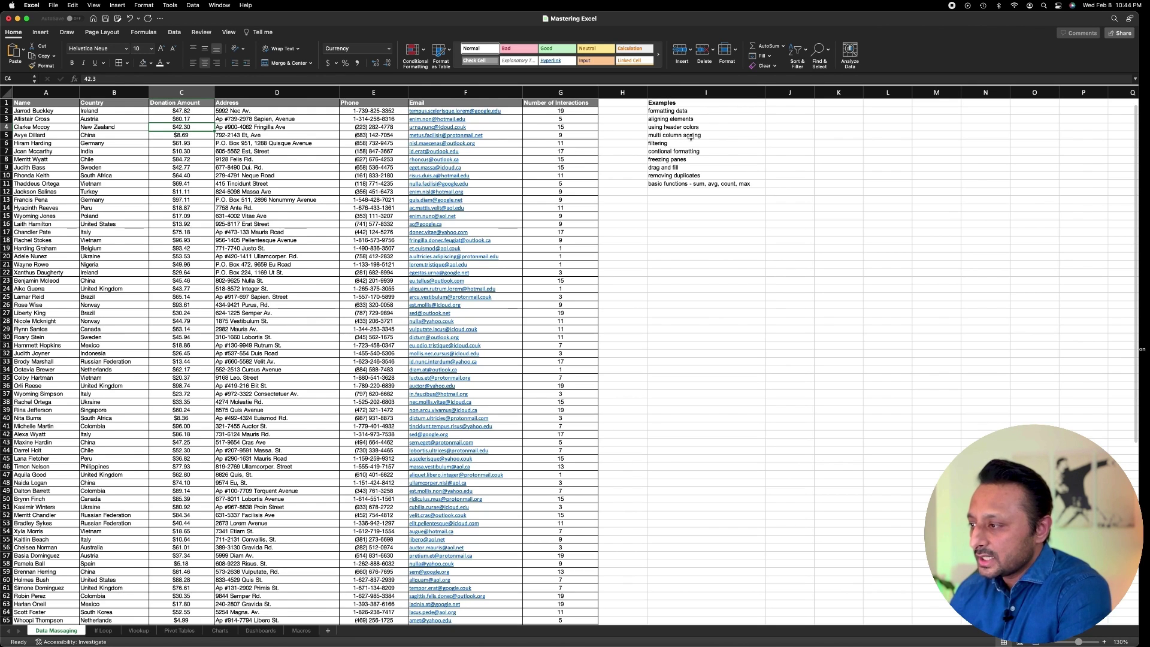
Try a light blue fill on the header cells A1:G1
drag(64, 102, 563, 105)
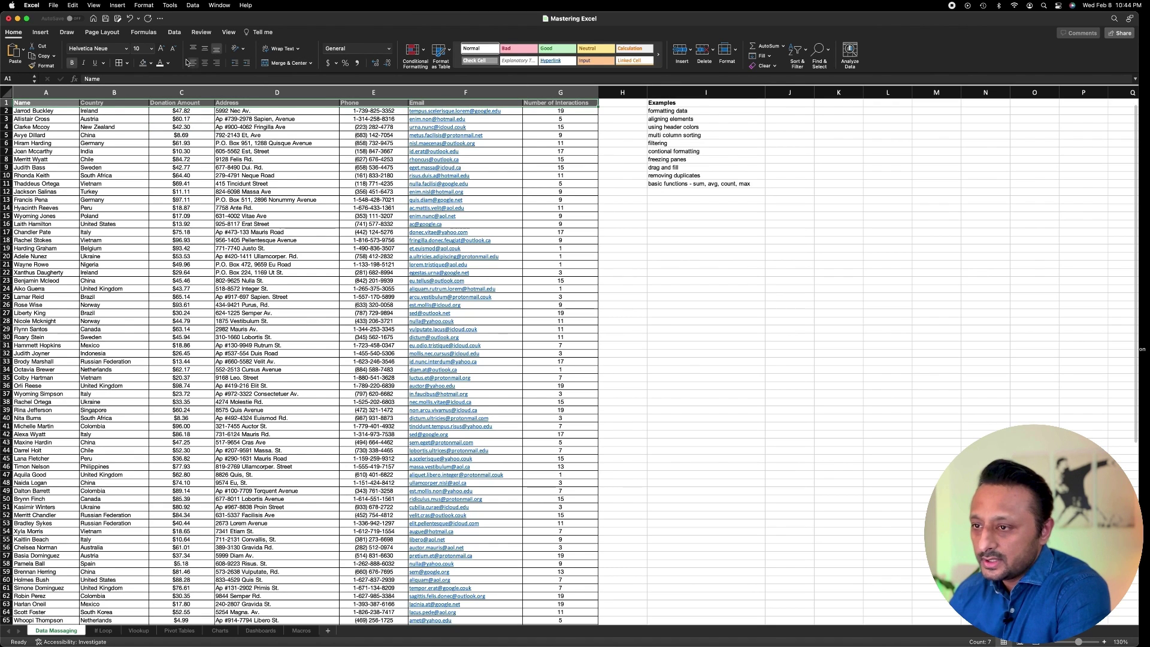
click(151, 64)
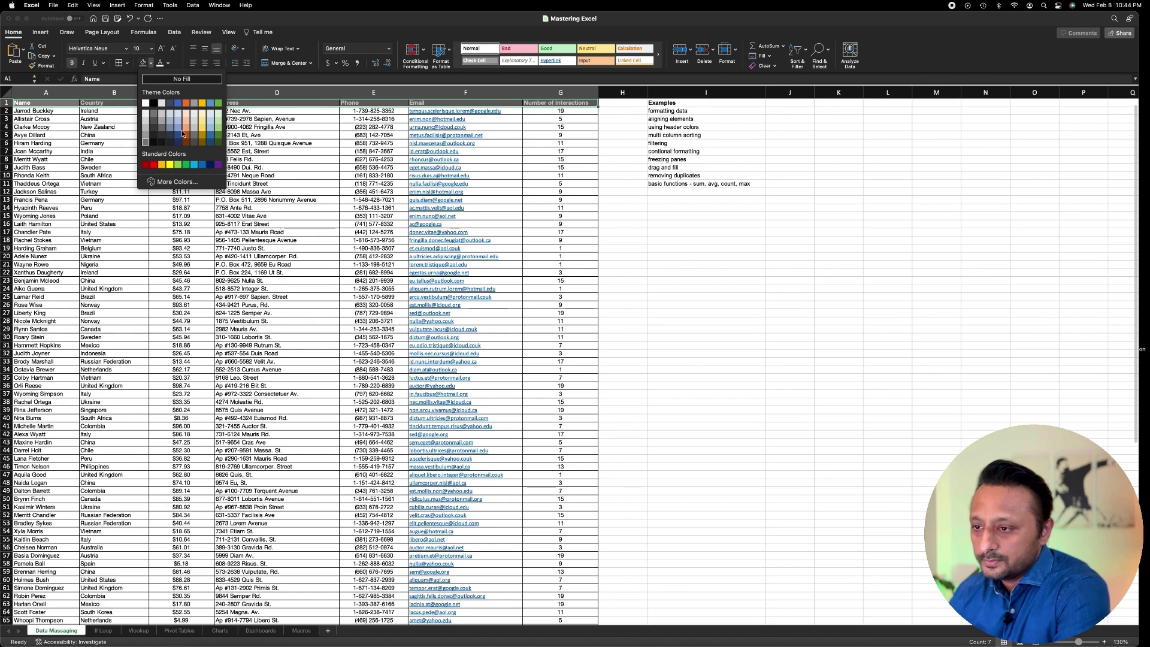
click(210, 129)
click(119, 127)
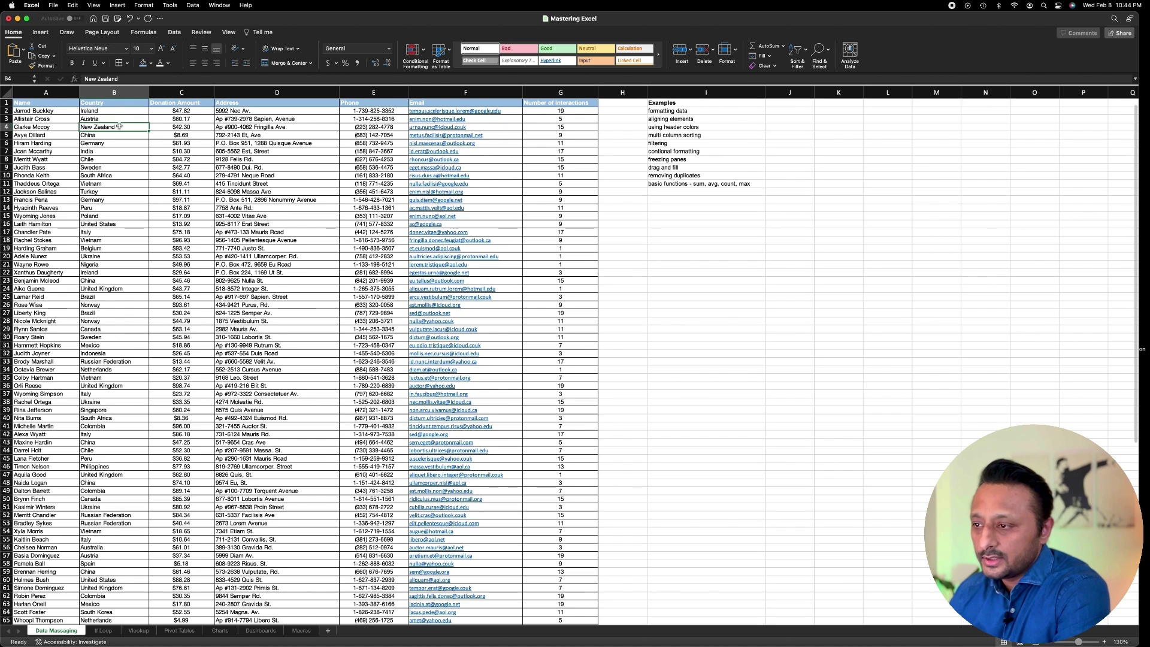
Set the fill of the header cells A1:G1 to a darker blue that contrasts with the white text
drag(120, 130, 564, 105)
click(151, 63)
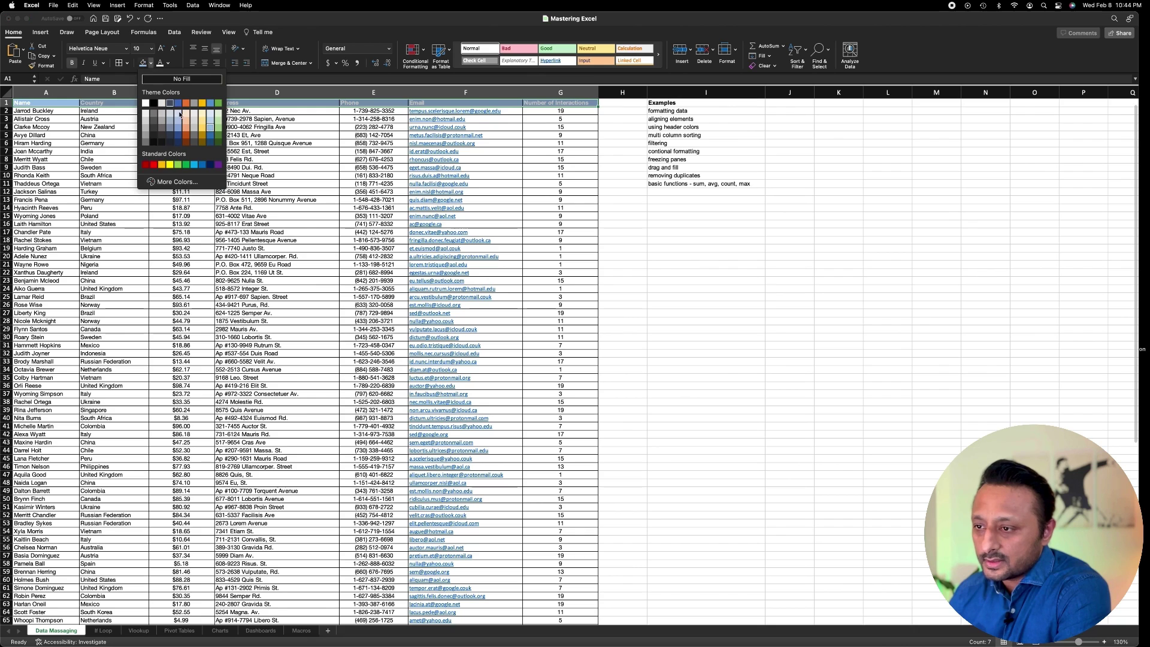
click(163, 135)
click(129, 135)
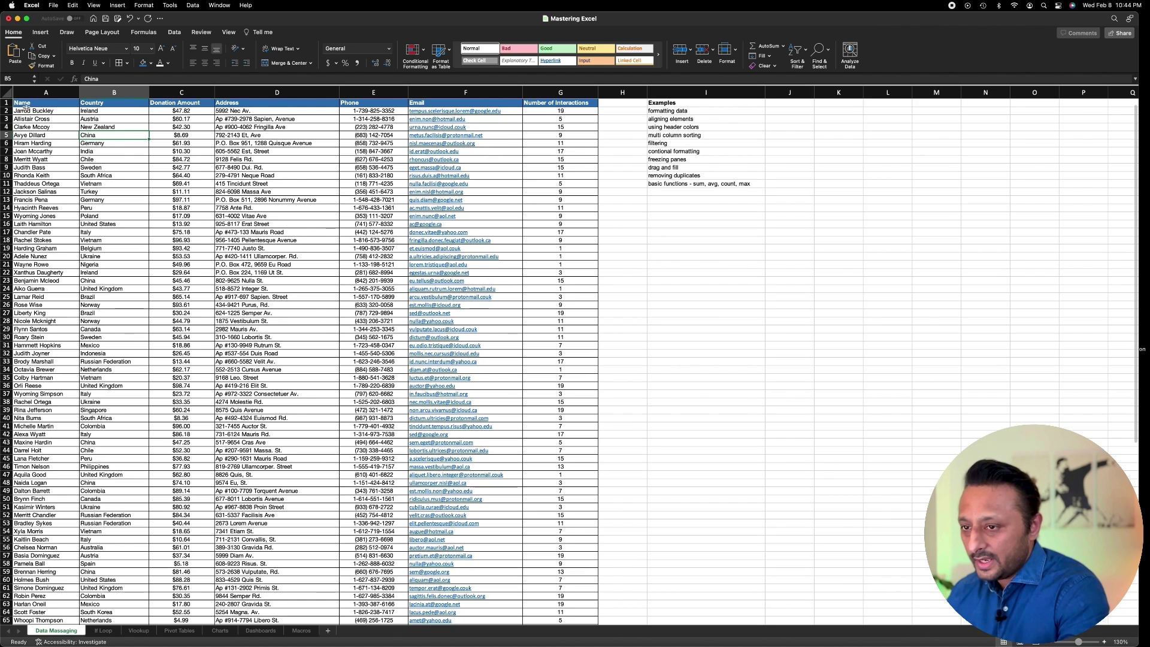
Increase the height of header row 1 slightly
drag(9, 106, 9, 112)
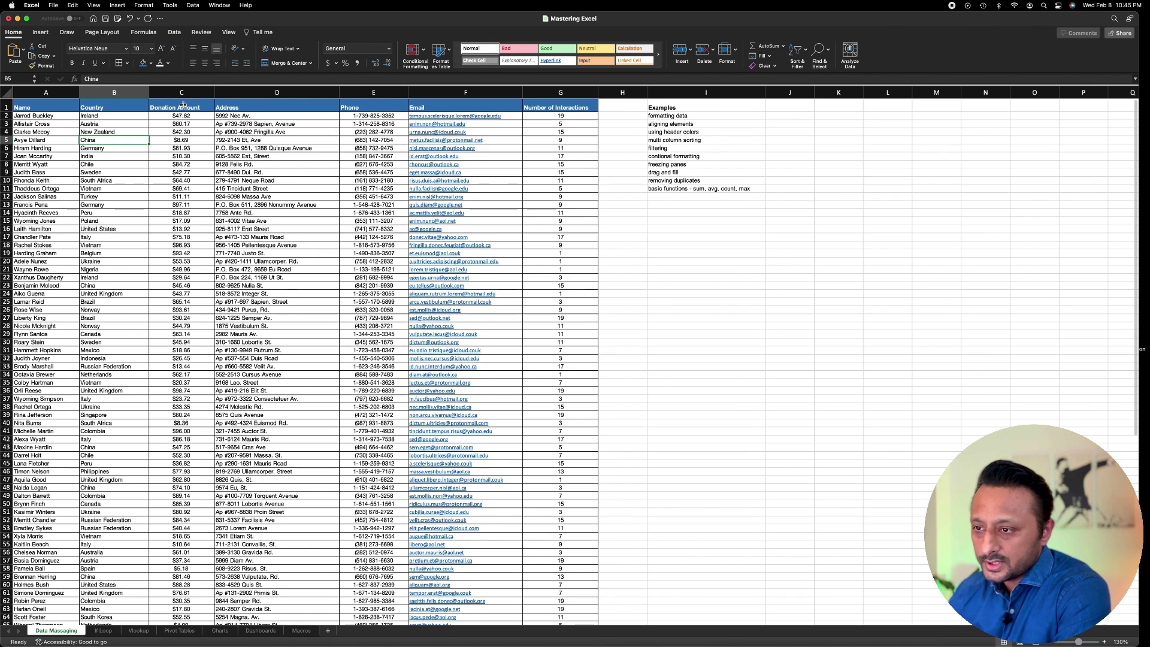
click(182, 107)
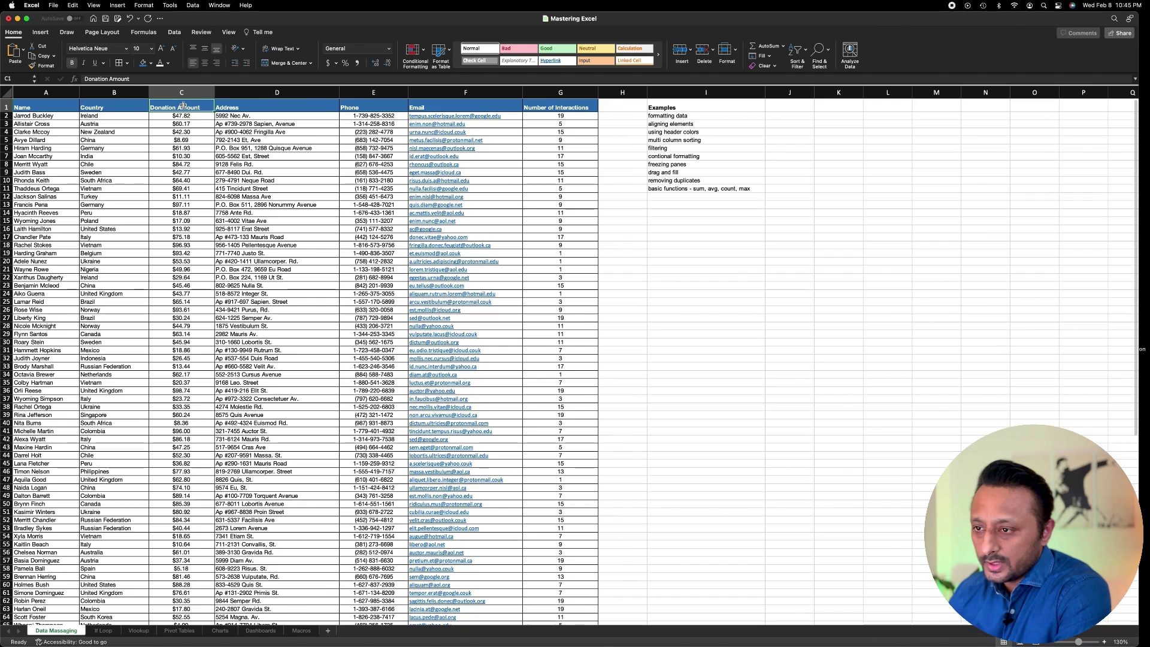
Try adding filters across the entire row 1 and undo them
click(6, 107)
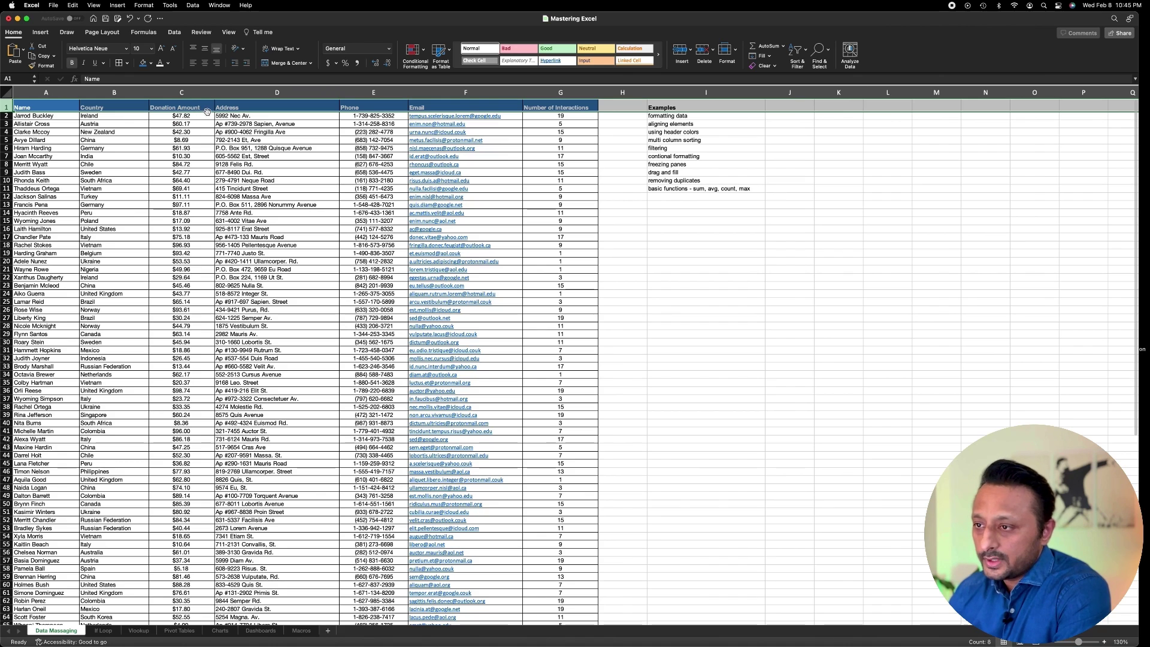
click(172, 36)
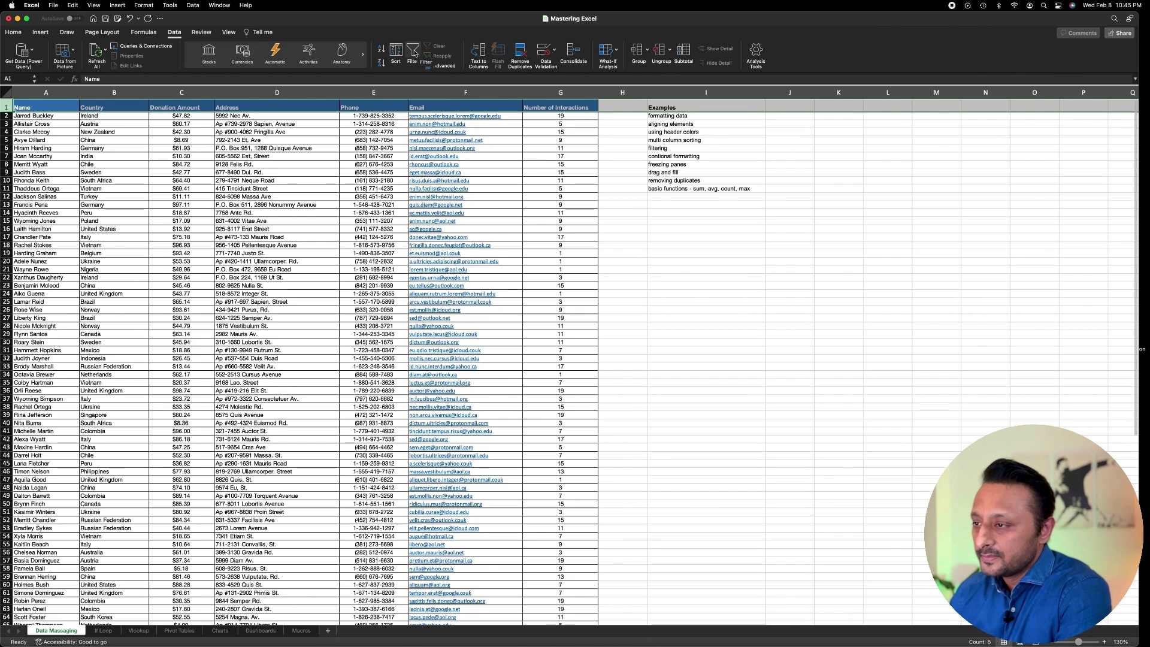
click(414, 53)
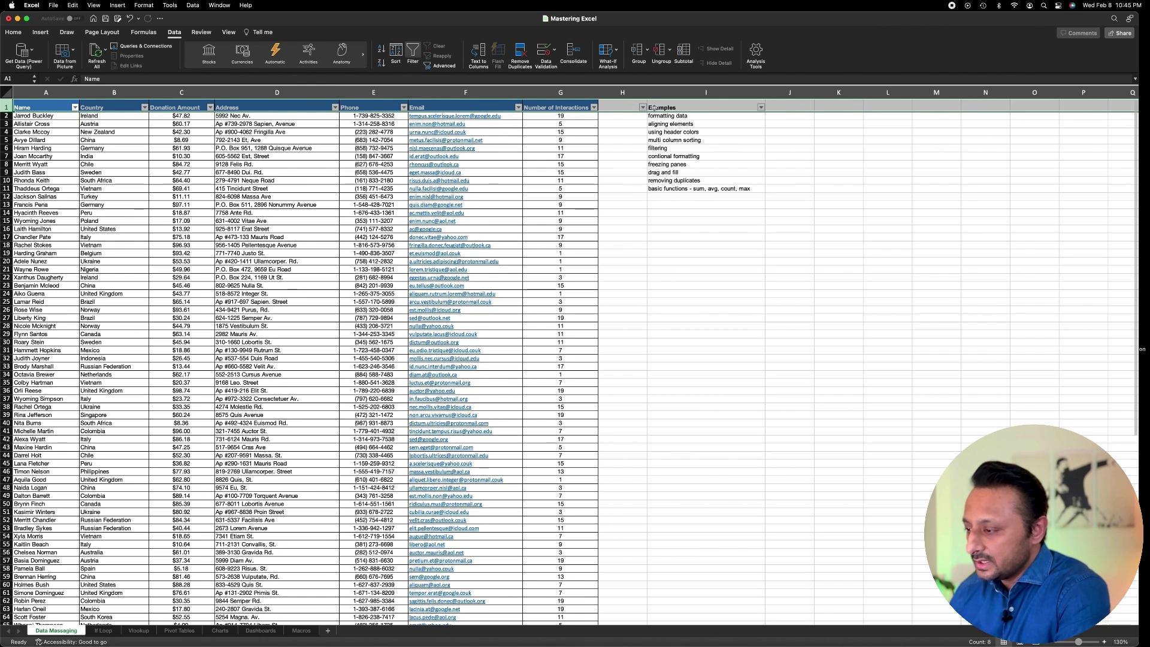
key(super+z)
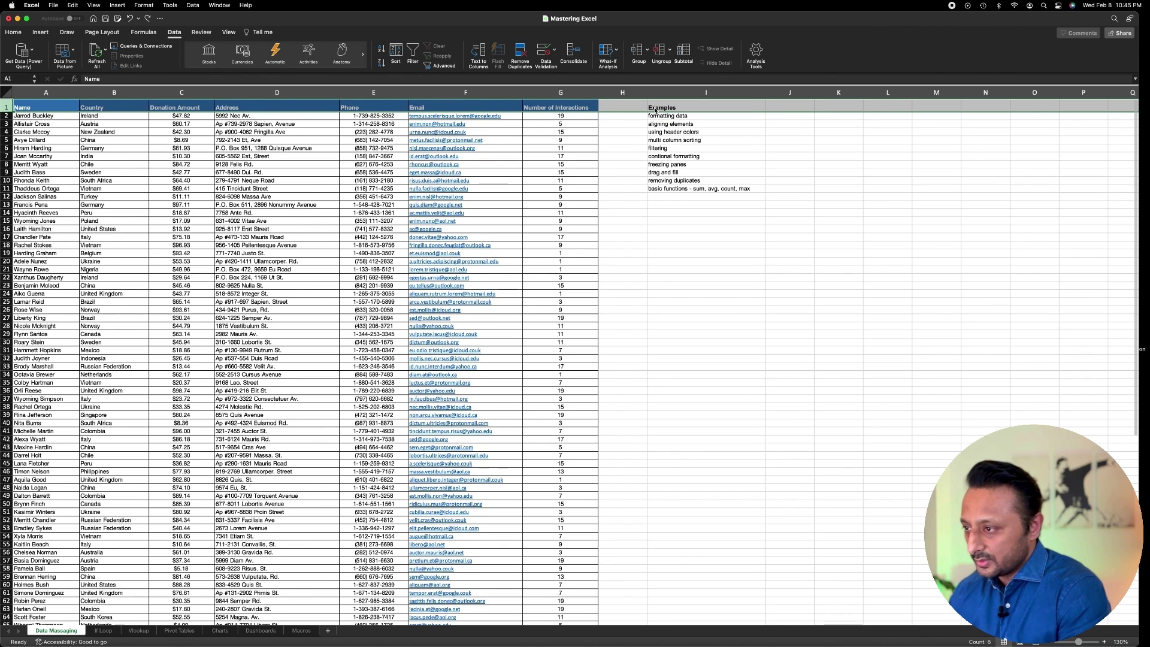
click(192, 116)
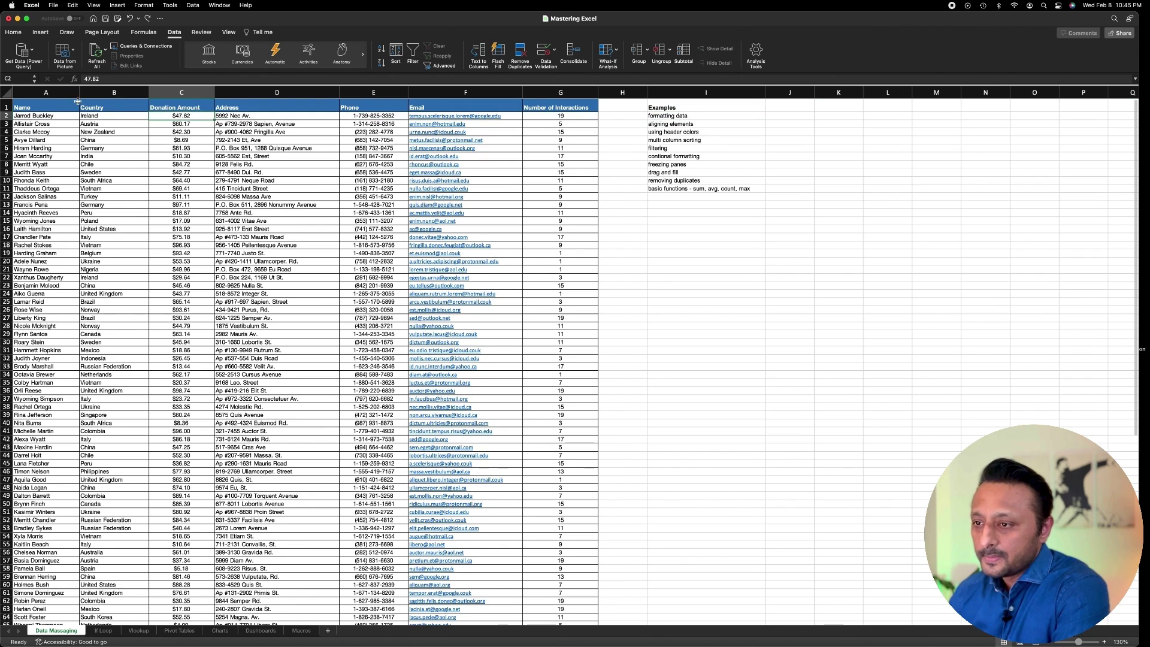
Add filters to the header cells A1:G1 of the donor table
drag(64, 107, 560, 107)
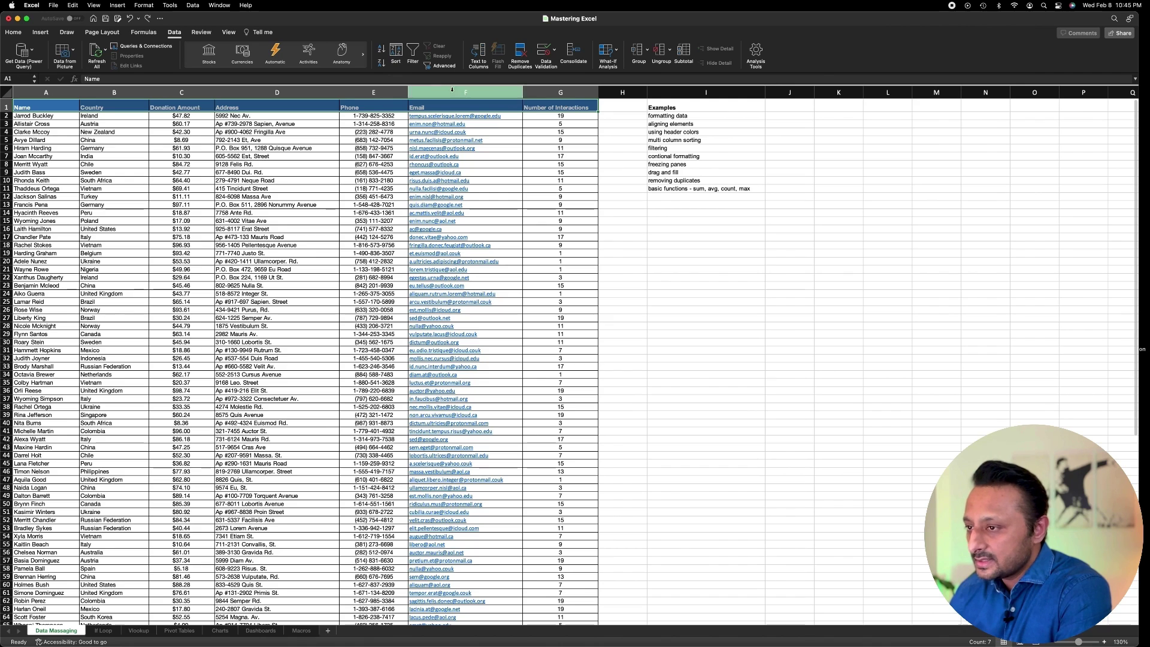
click(413, 52)
click(306, 130)
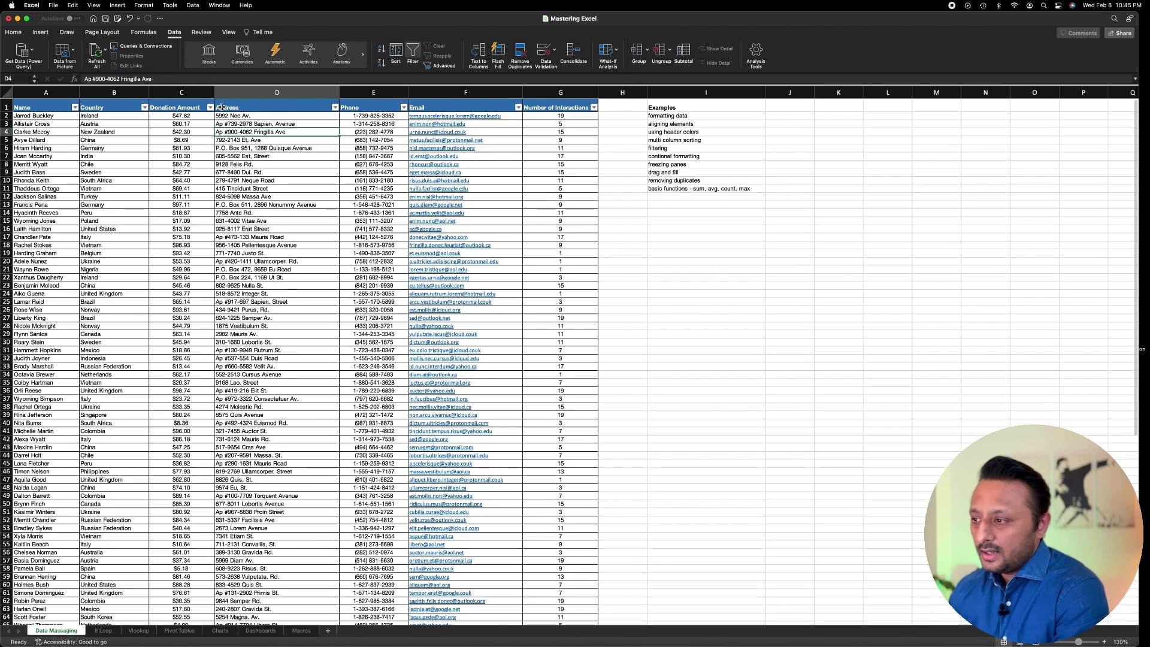
Try filtering the Name column by a donor's surname, and clear the search to show all rows again
click(75, 108)
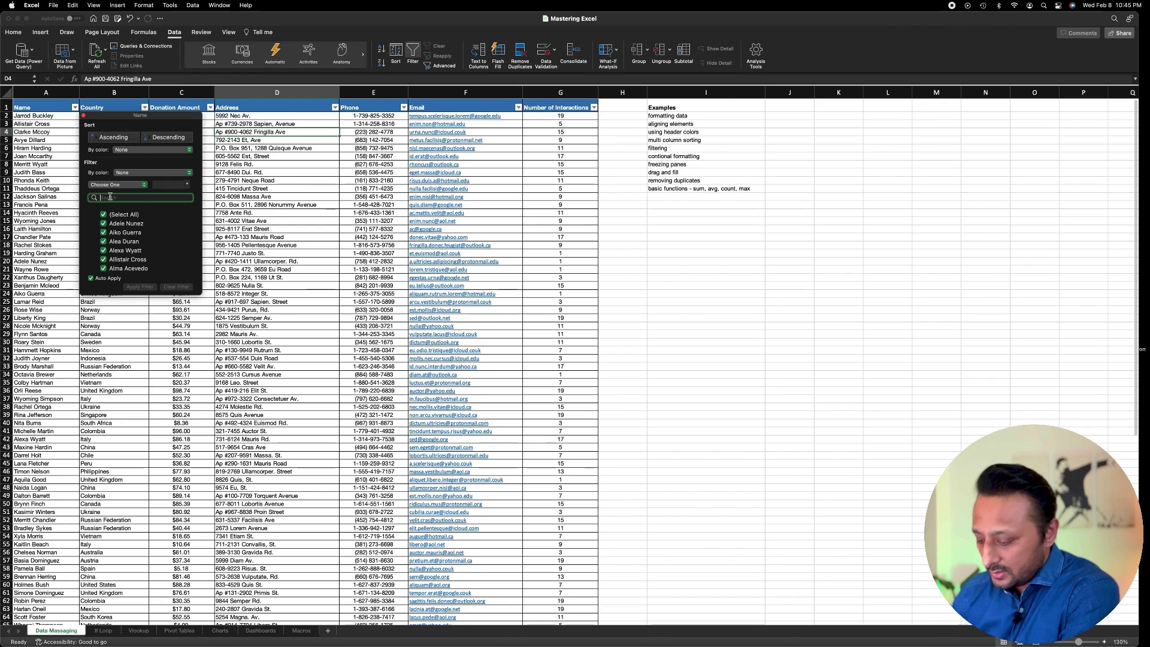
text(jones)
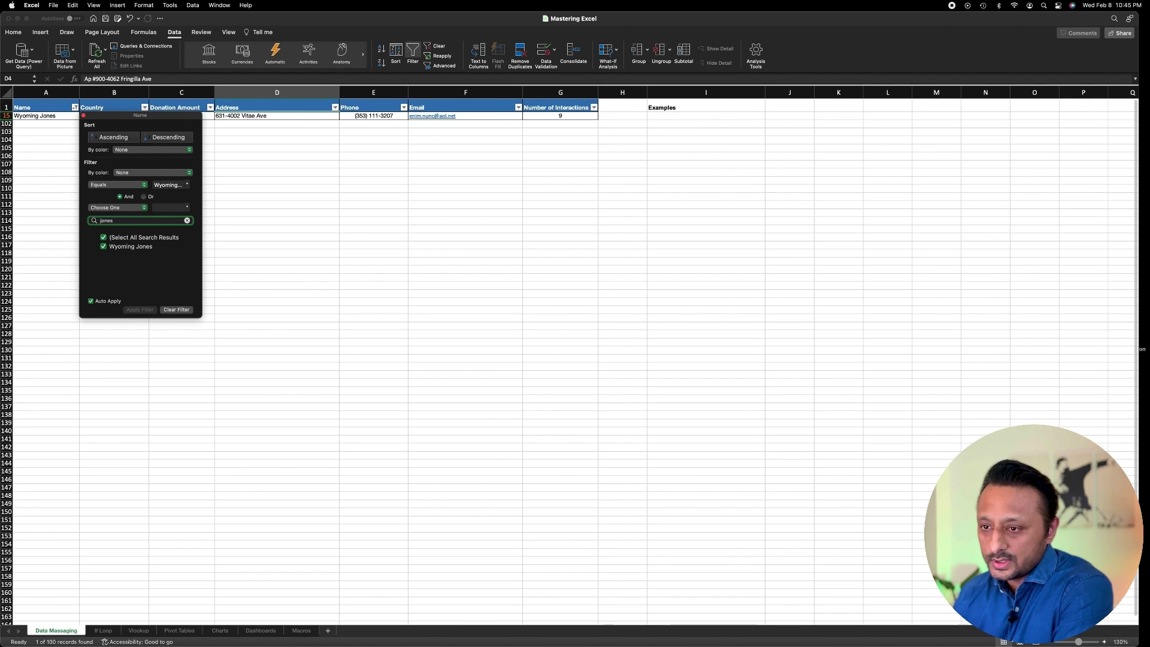
key(BackSpace)
key(BackSpace)
key(BackSpace)
key(BackSpace)
key(BackSpace)
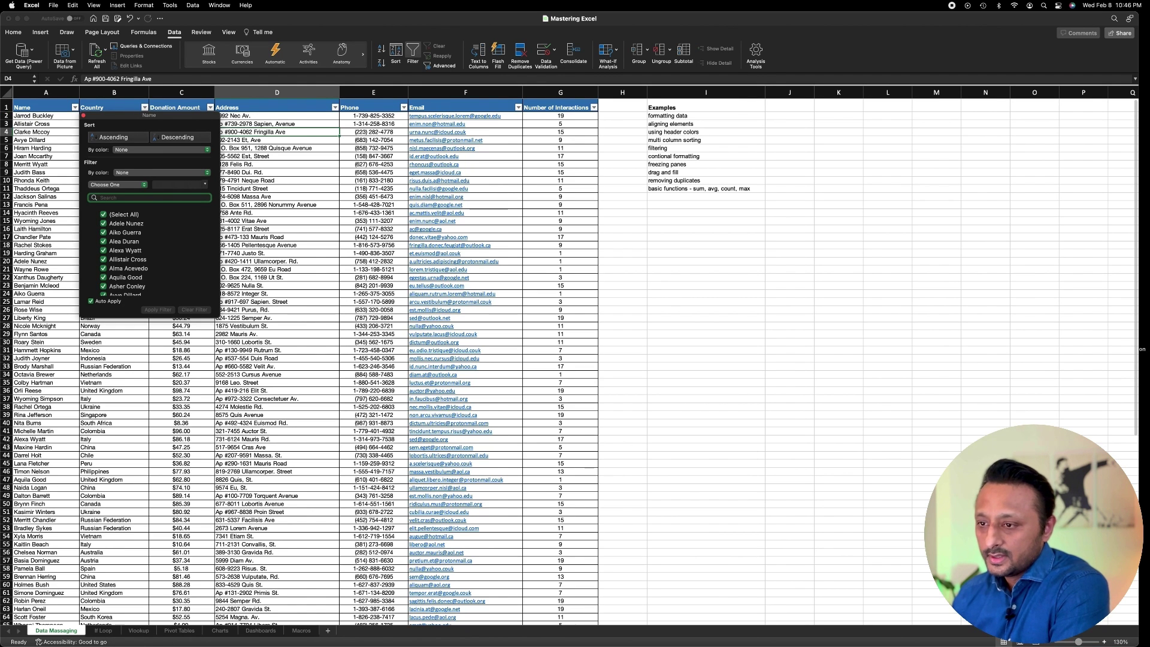
click(546, 132)
Filter the Number of Interactions column by searching for 5 and excluding the value 15
click(594, 108)
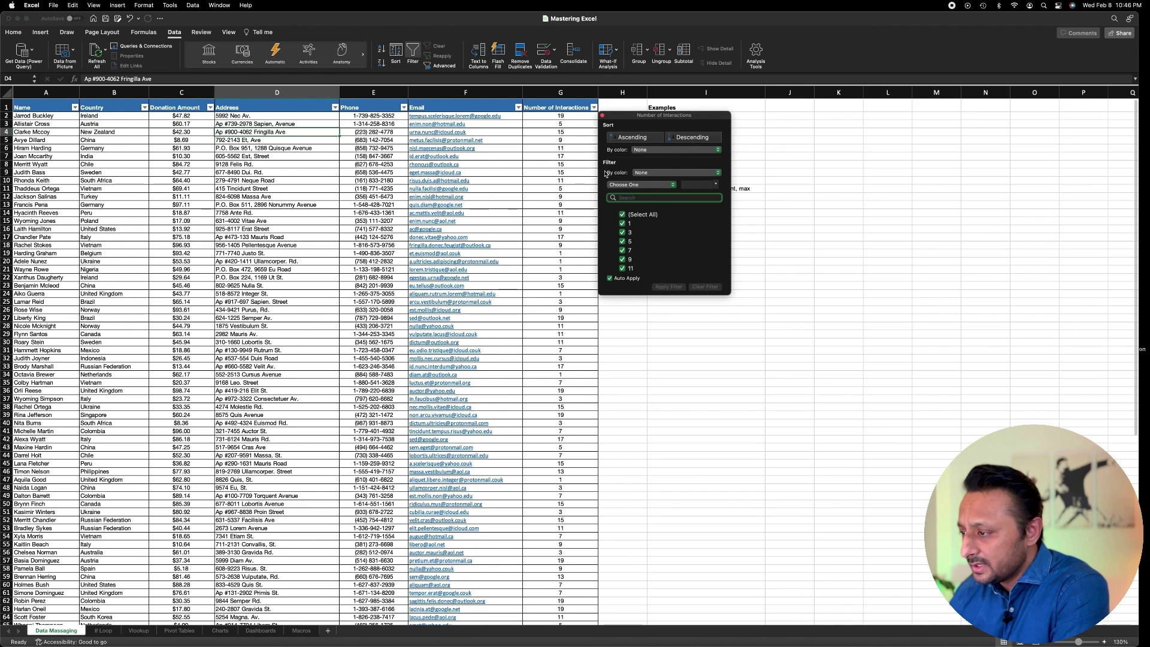
click(635, 199)
text(5)
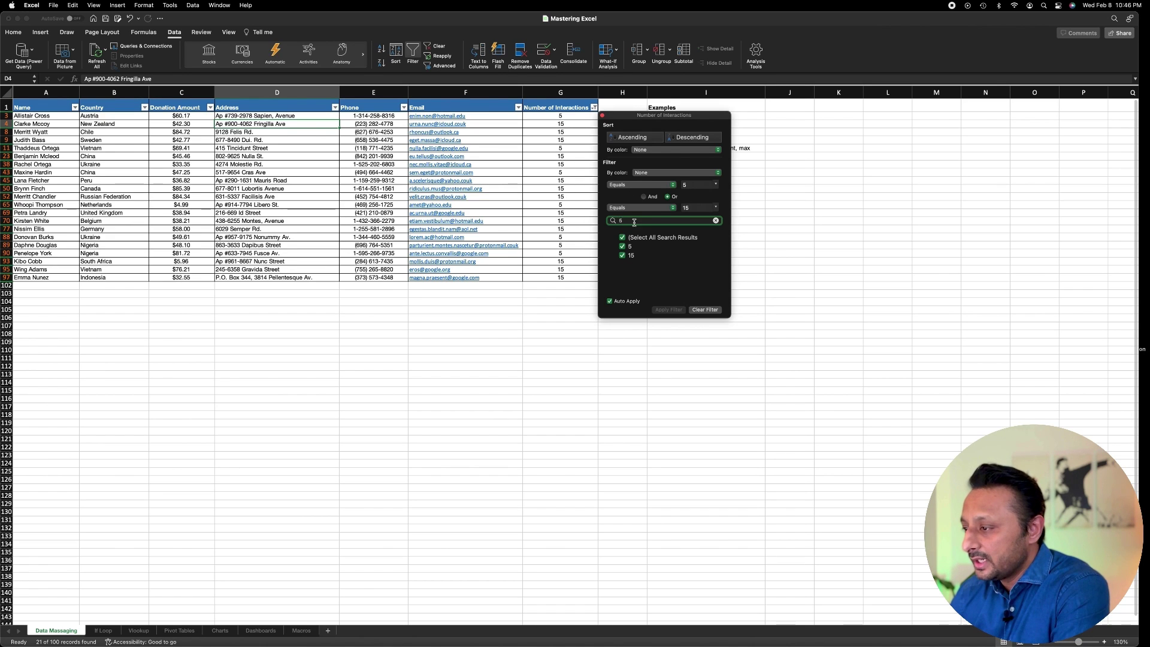
click(631, 257)
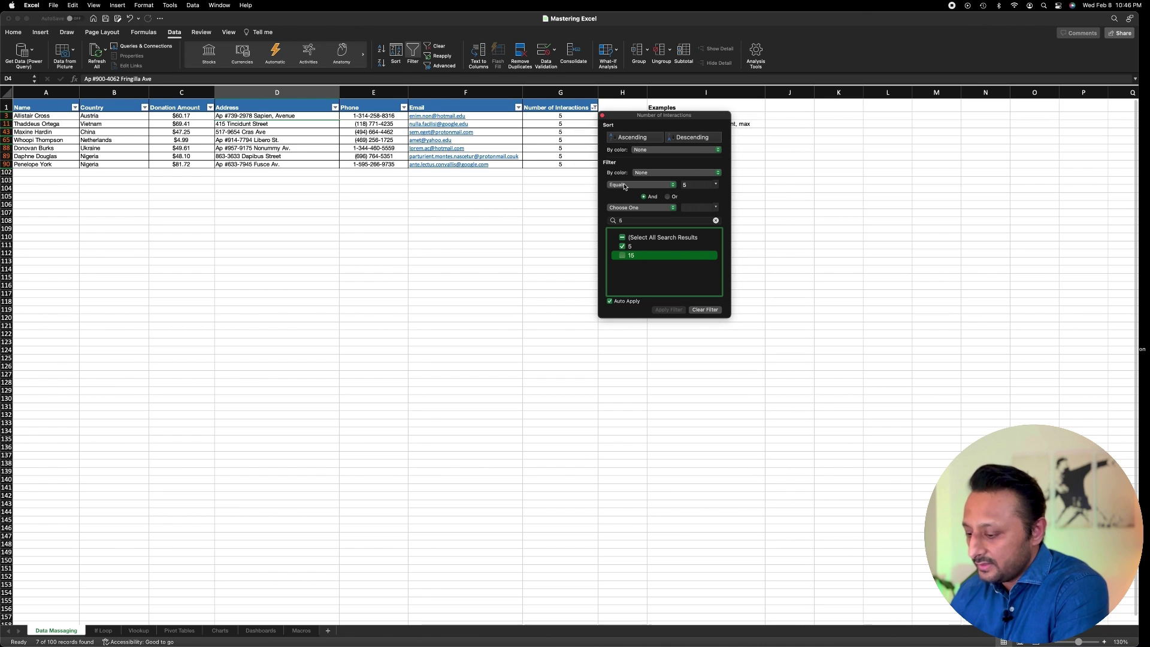
key(Escape)
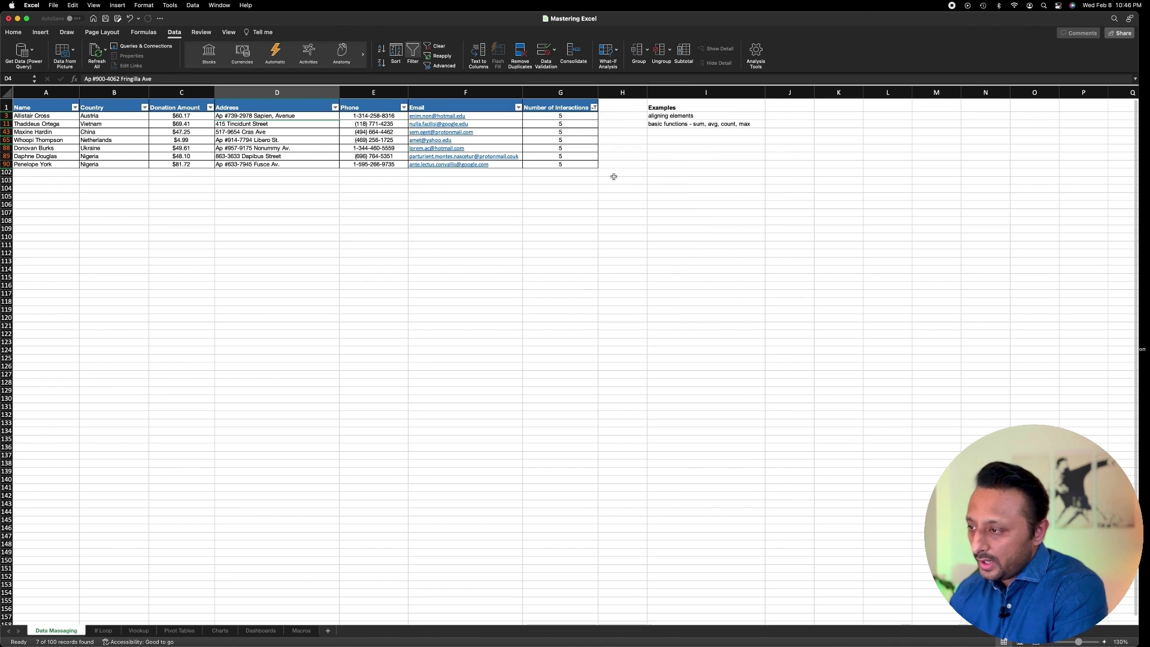
Undo the filter on the Number of Interactions column
key(super+z)
key(super+z)
key(super+z)
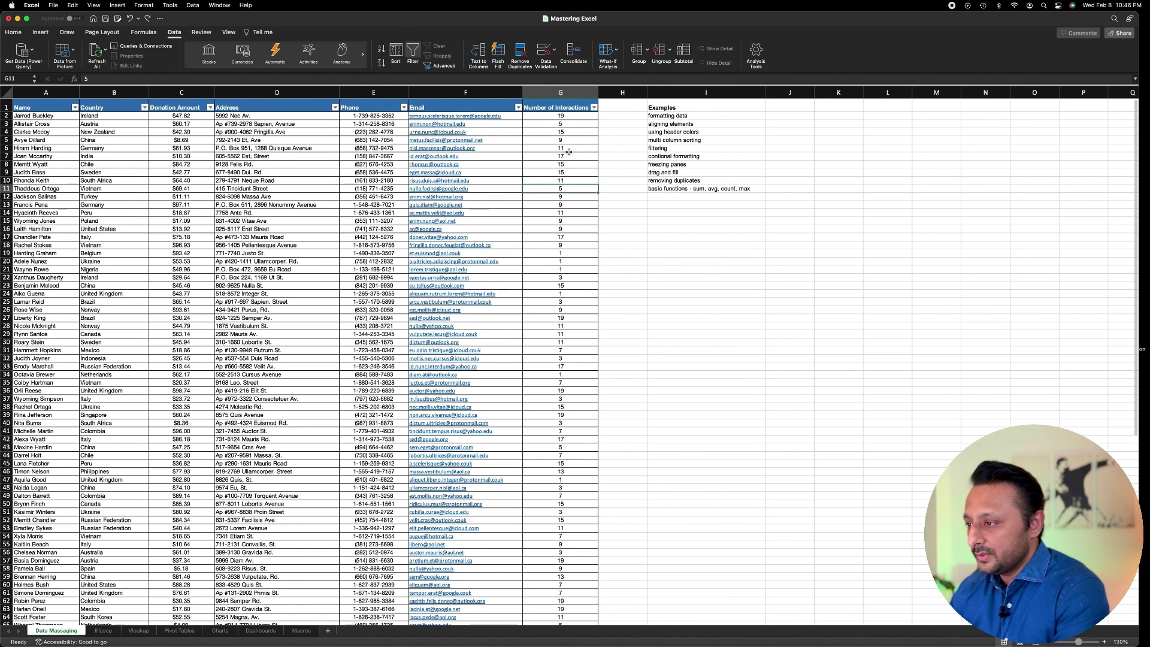
click(568, 150)
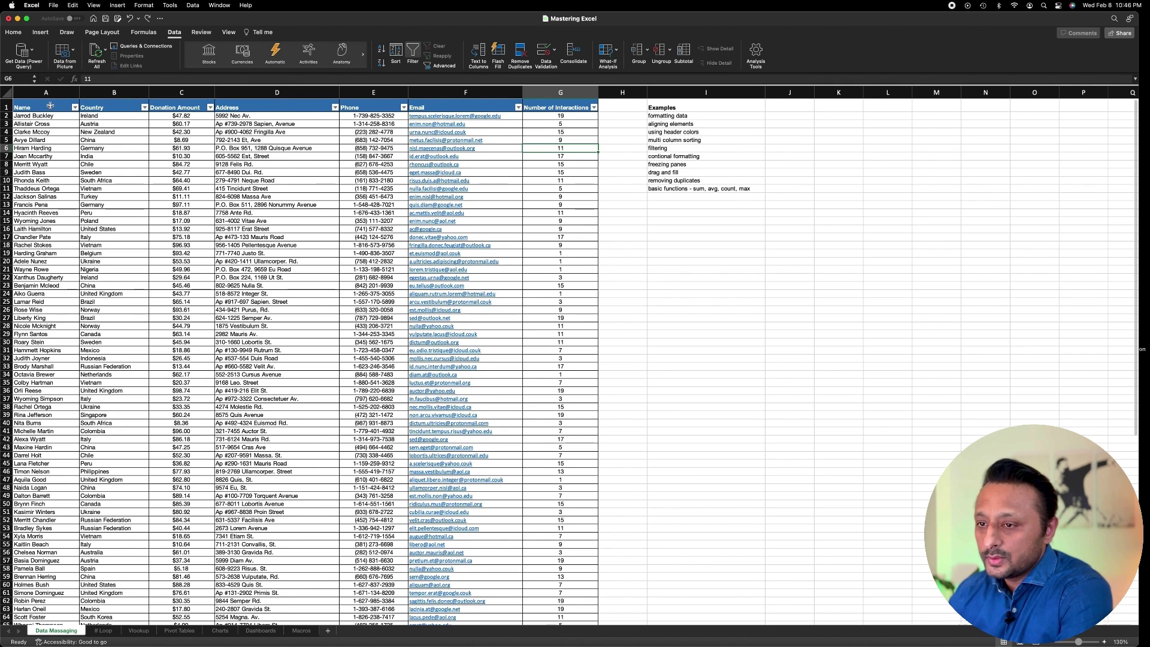
Sort the donor table in columns A:G by Country from A to Z, with Name from A to Z as the second level
drag(50, 106, 528, 114)
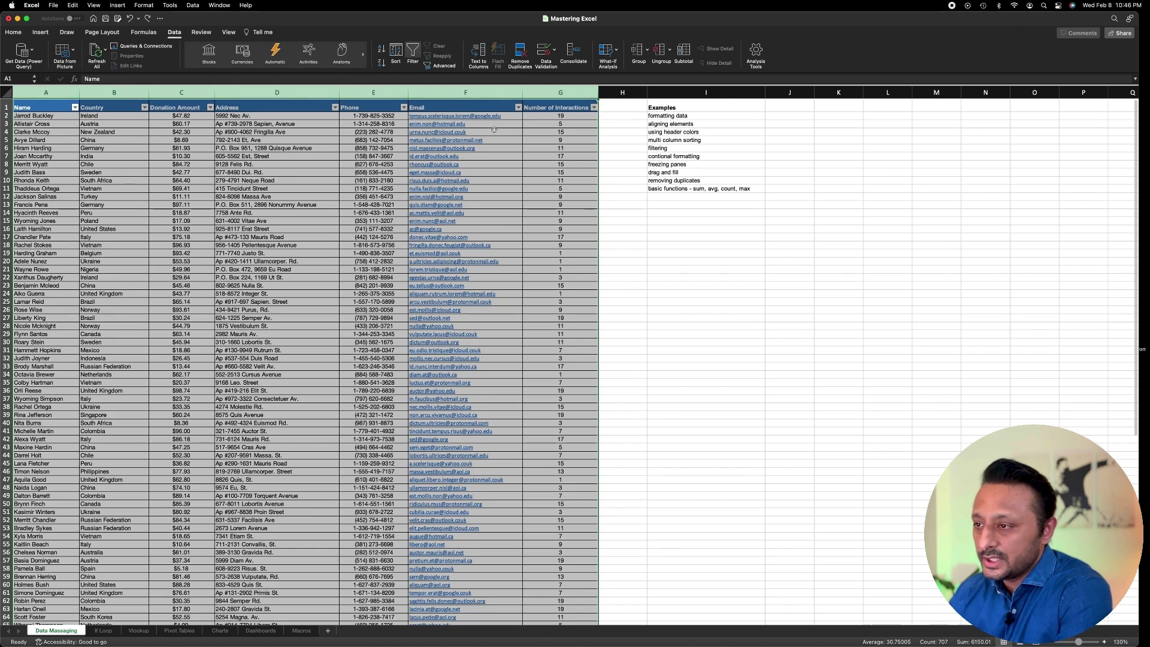
click(396, 54)
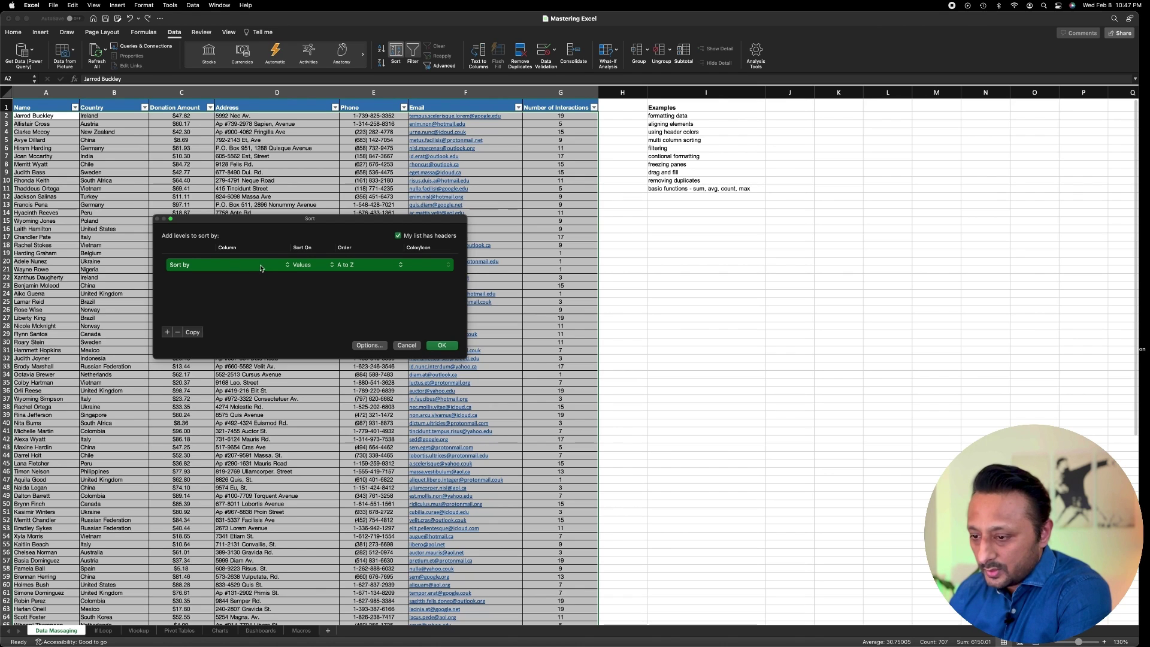
click(287, 265)
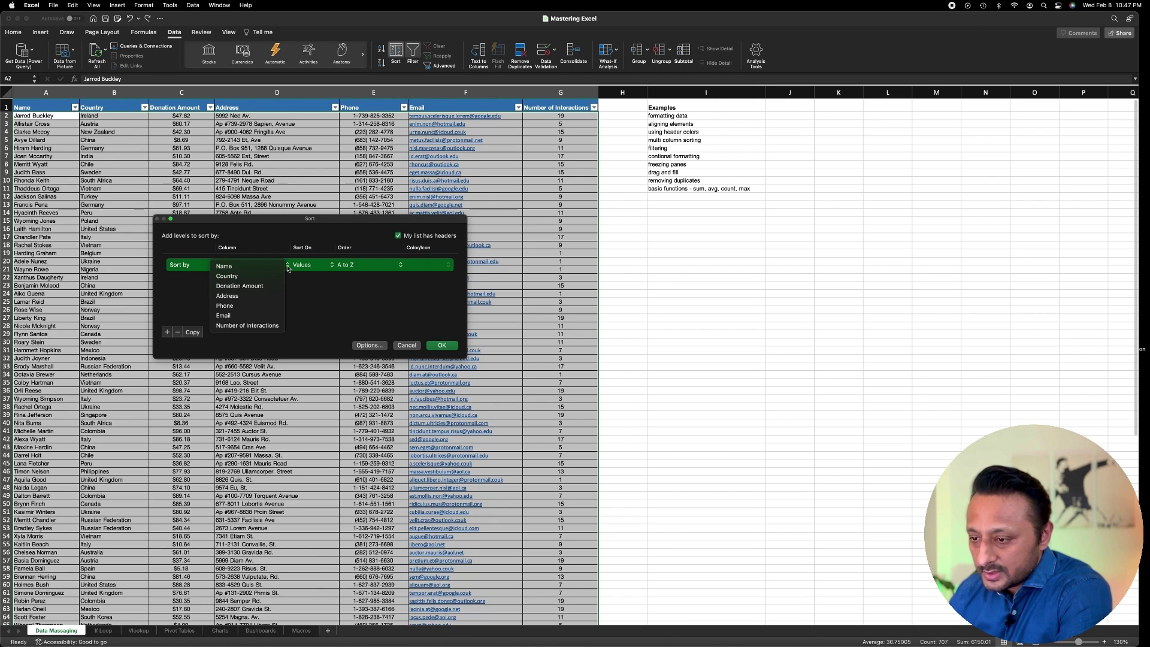
click(243, 276)
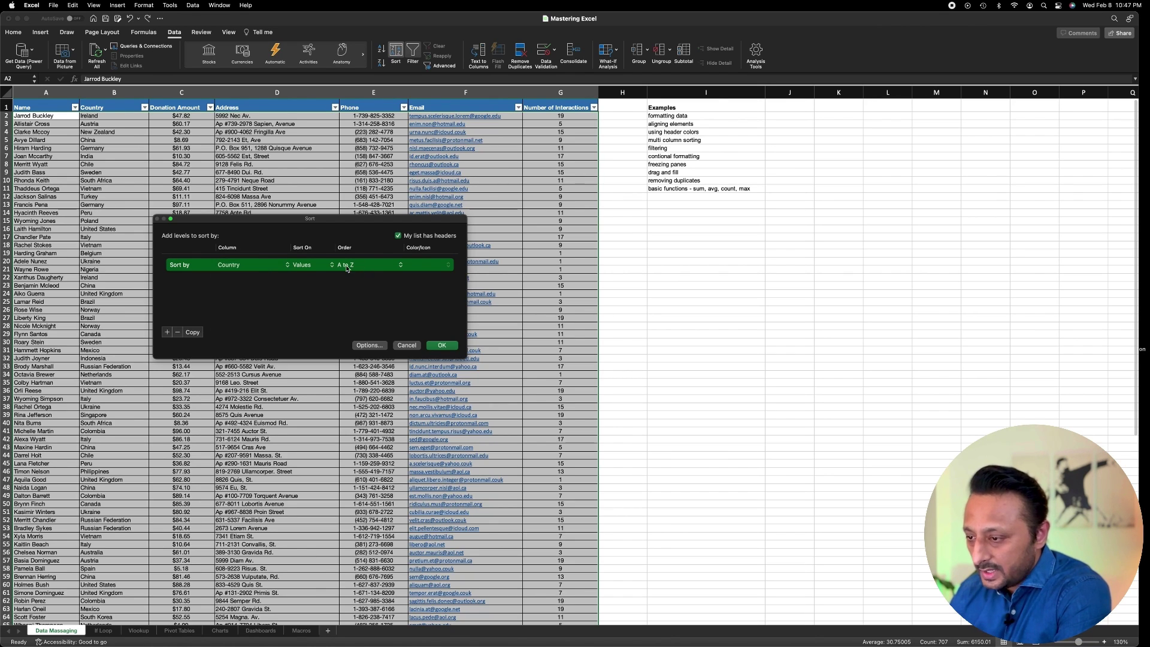
click(167, 333)
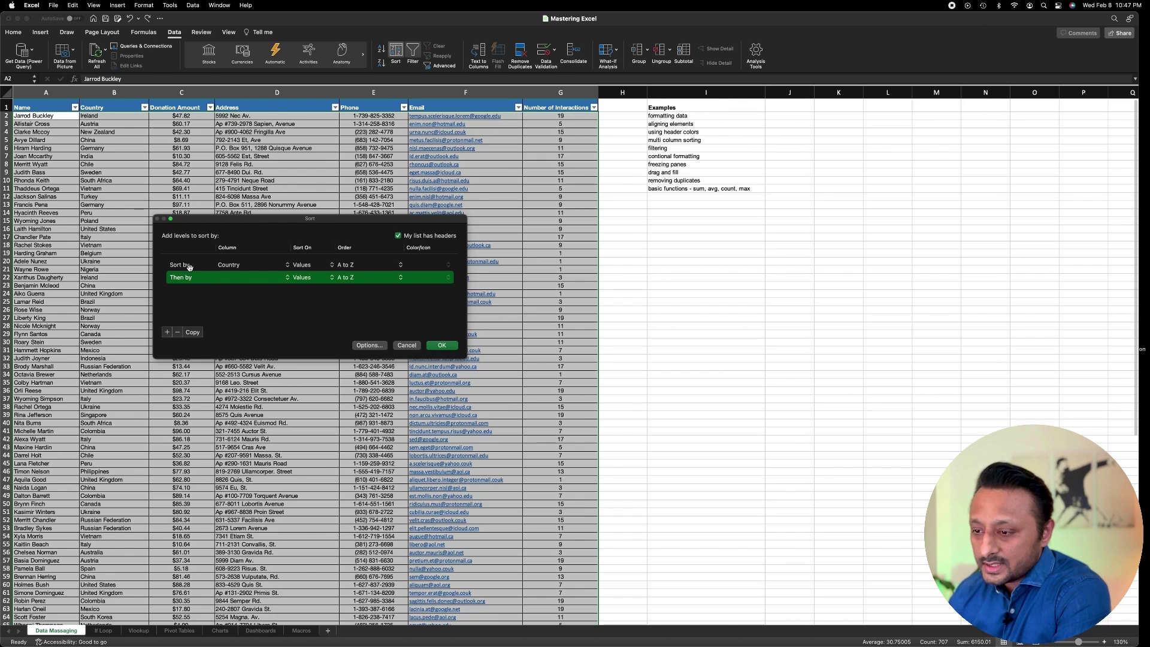
click(288, 282)
click(248, 280)
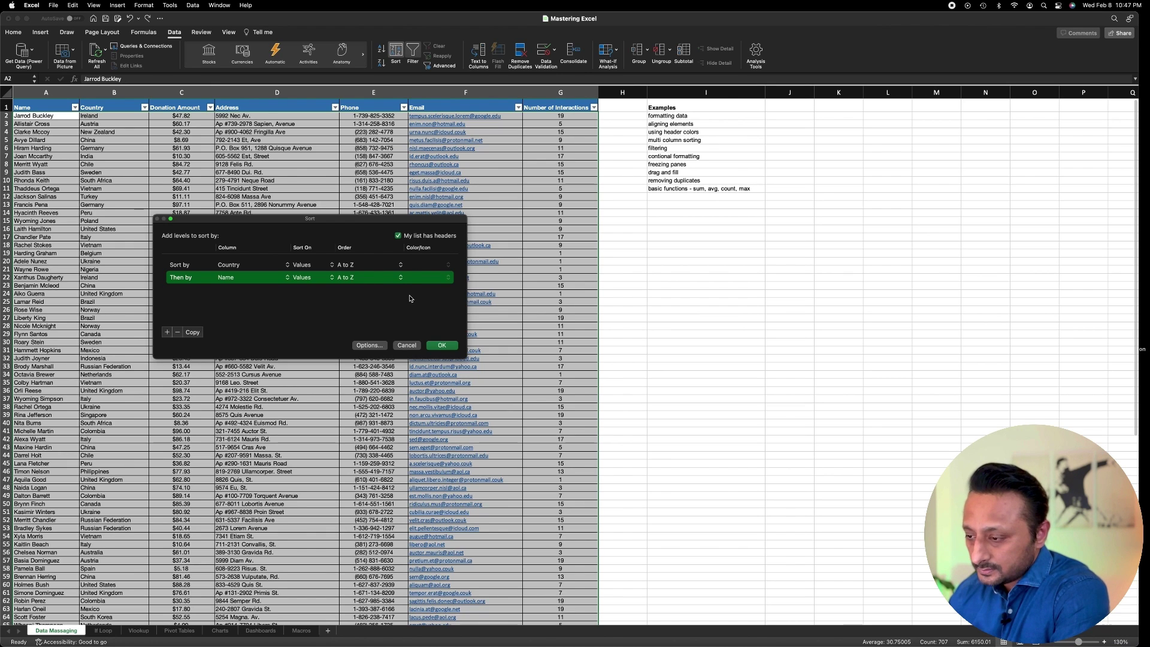
click(441, 347)
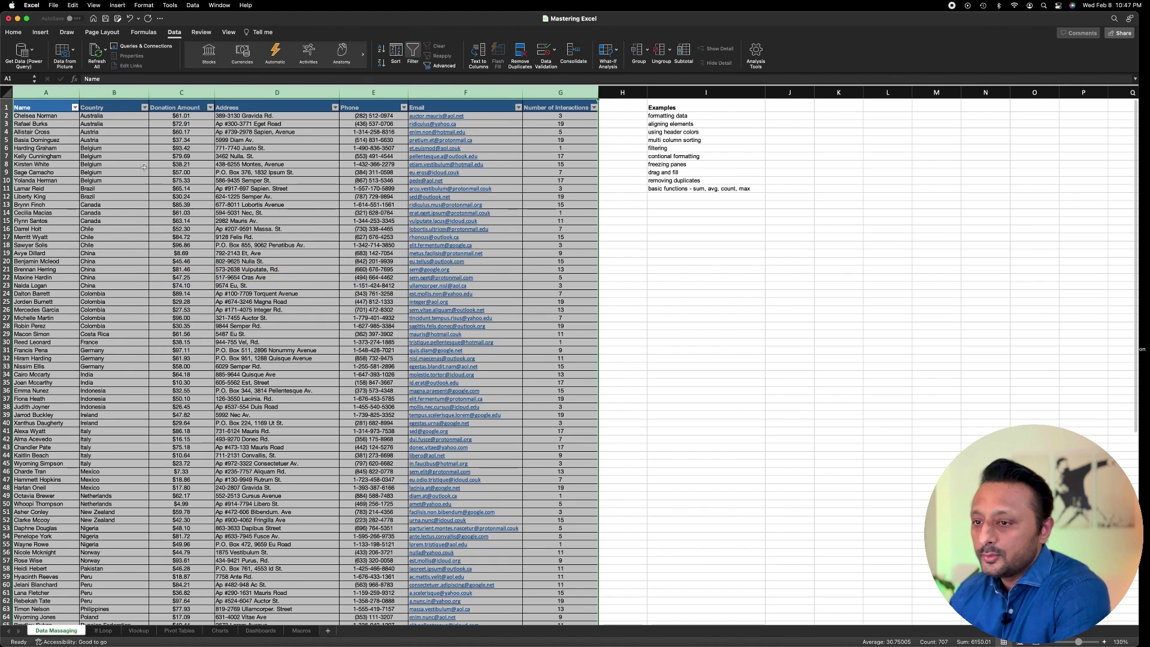
click(139, 164)
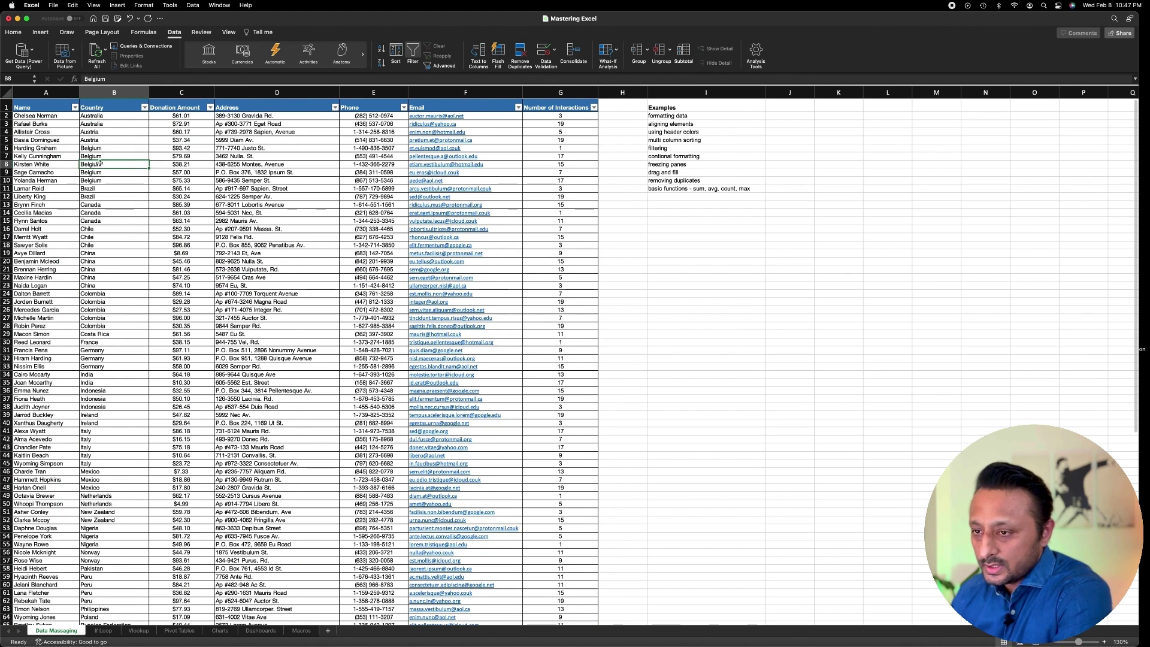
click(94, 117)
drag(95, 117, 45, 182)
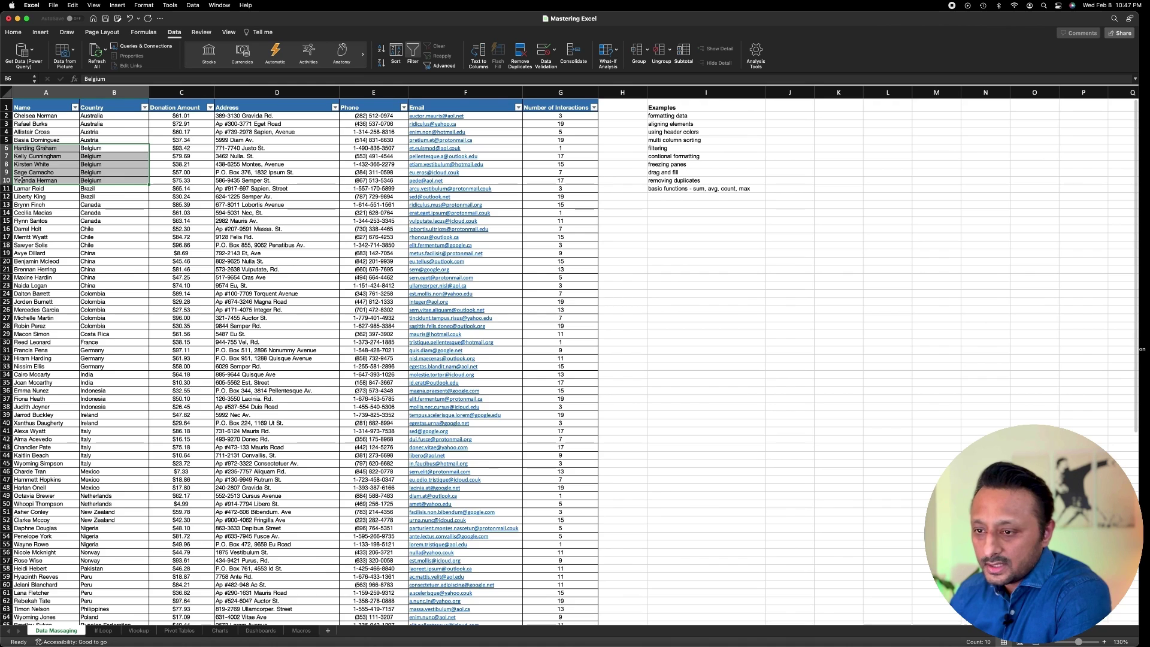
click(136, 156)
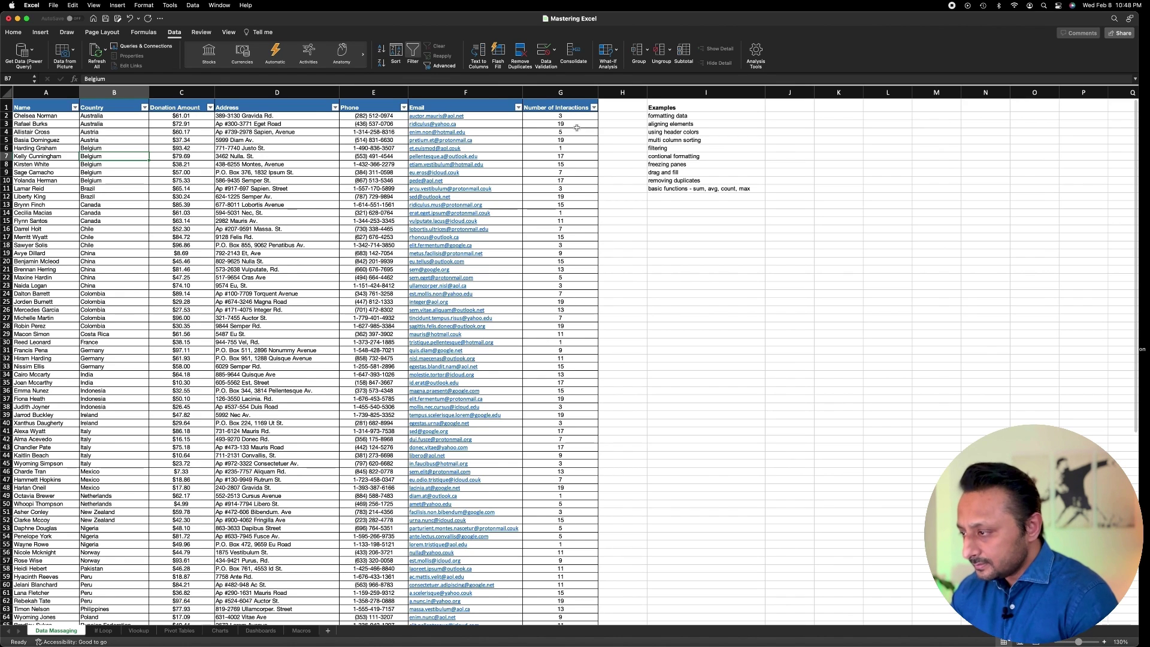
click(708, 156)
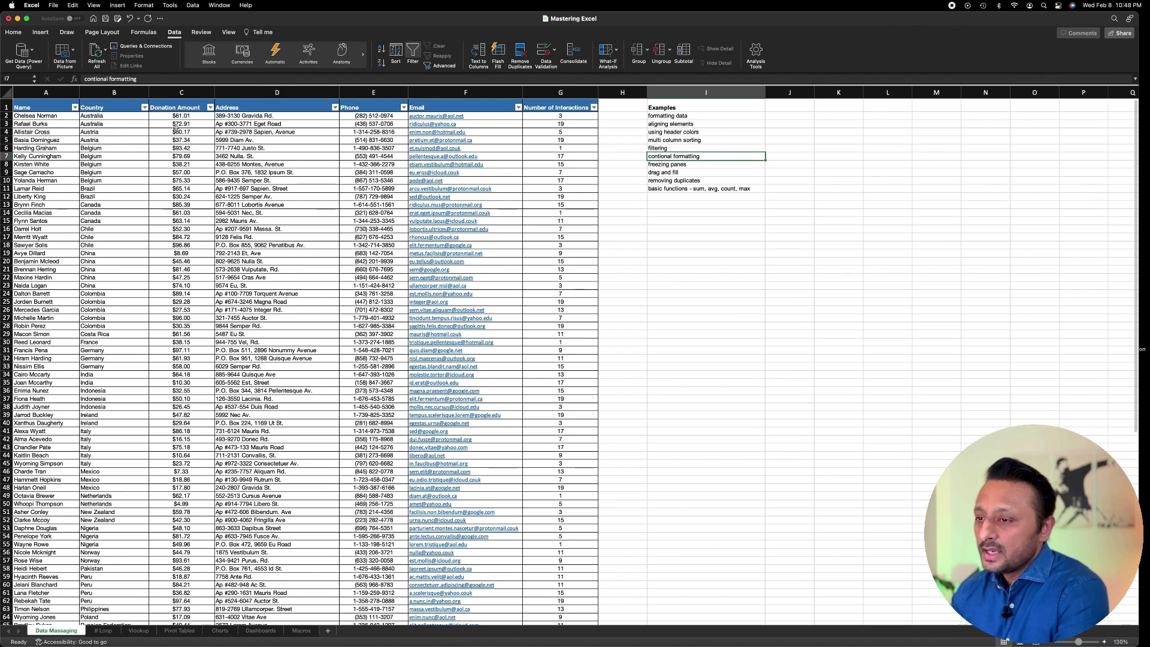
Add conditional formatting to the Number of Interactions column that gives values greater than 9 a Yellow Fill with Dark Yellow Text
click(562, 92)
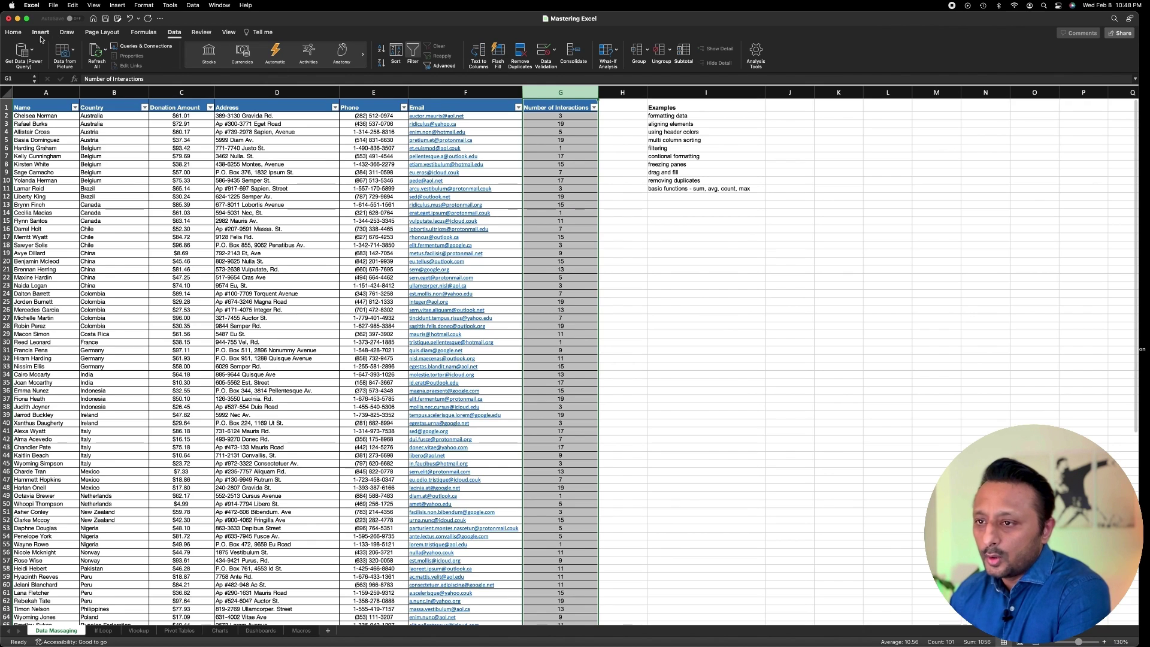
click(13, 33)
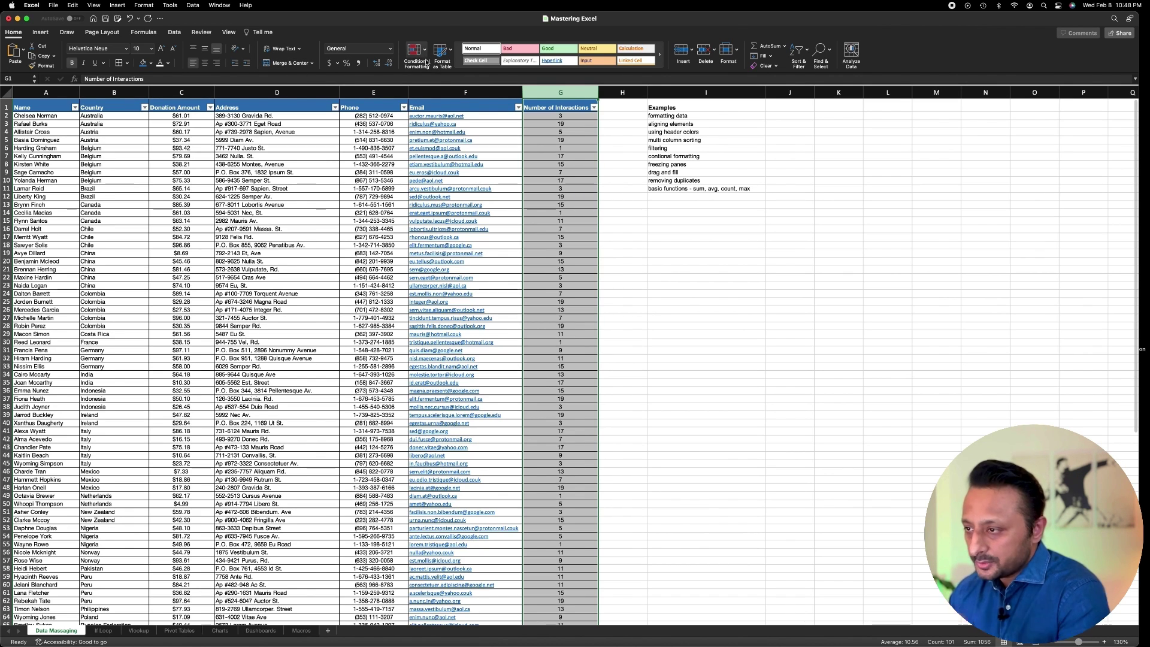
click(424, 52)
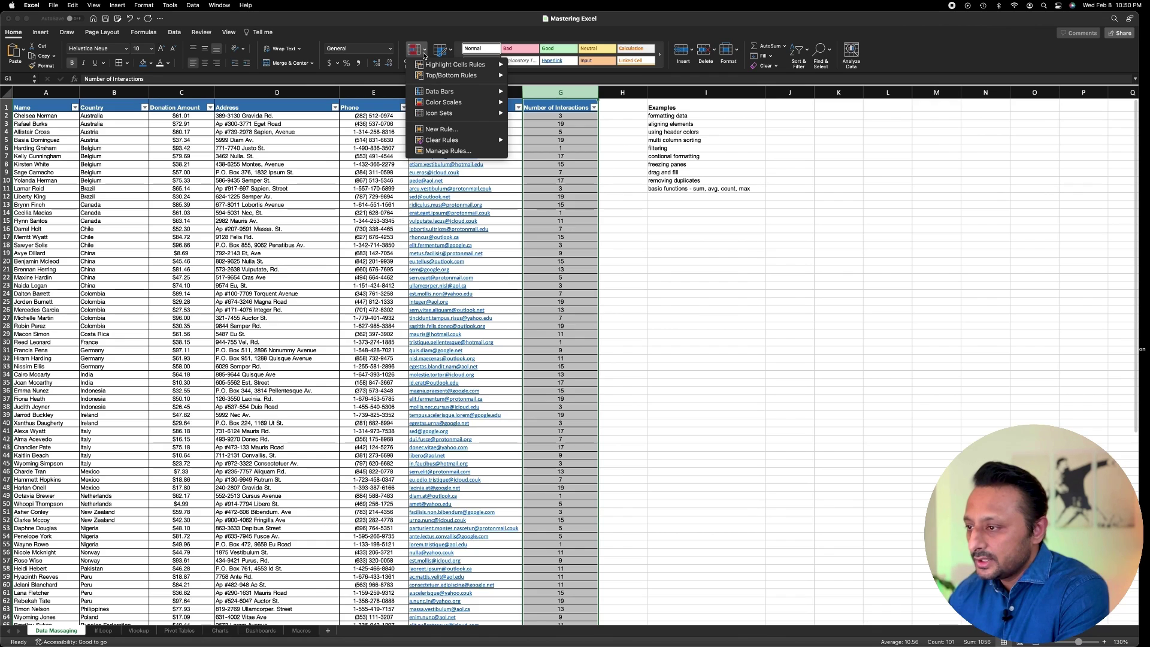
mouse_move(454, 66)
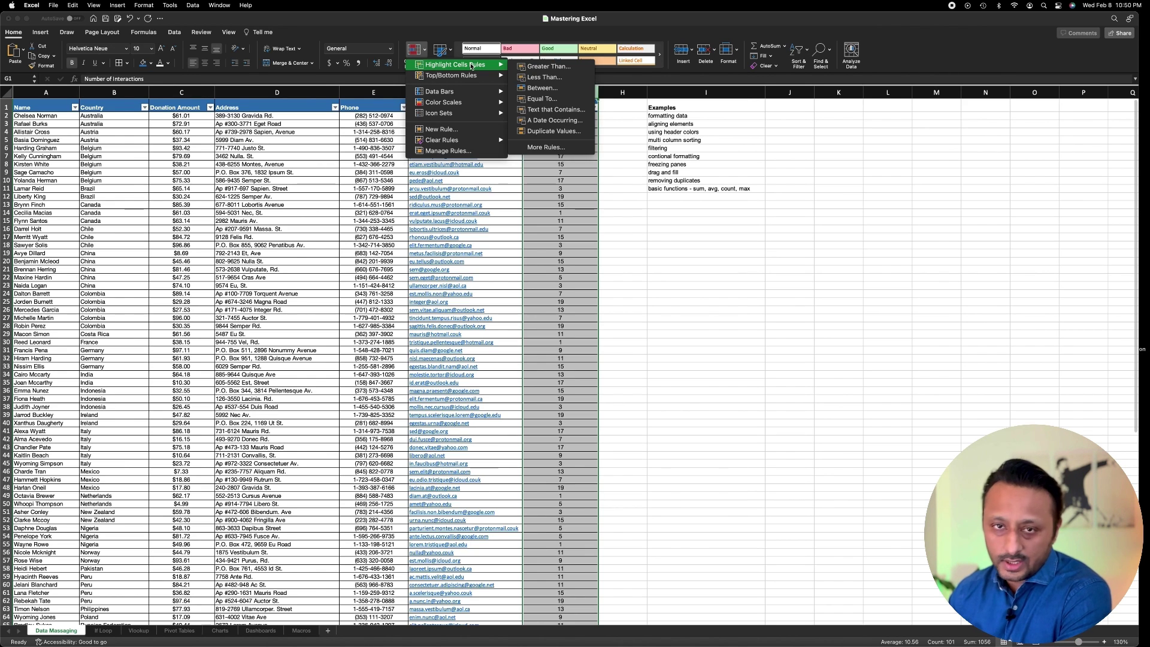
click(548, 67)
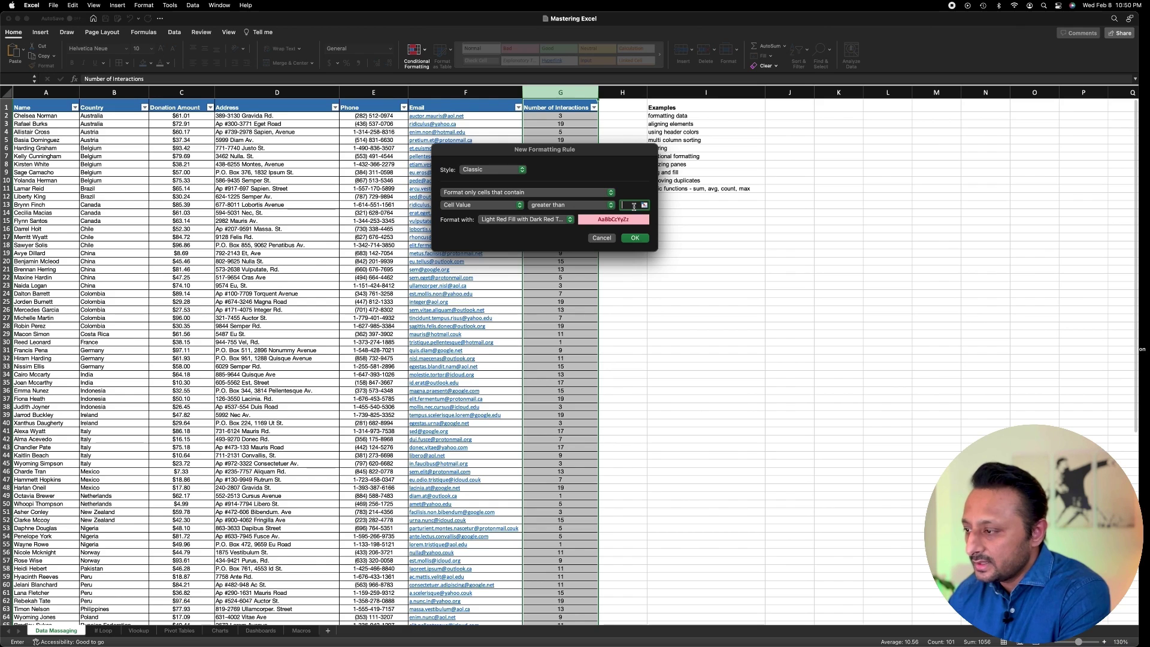
text(9)
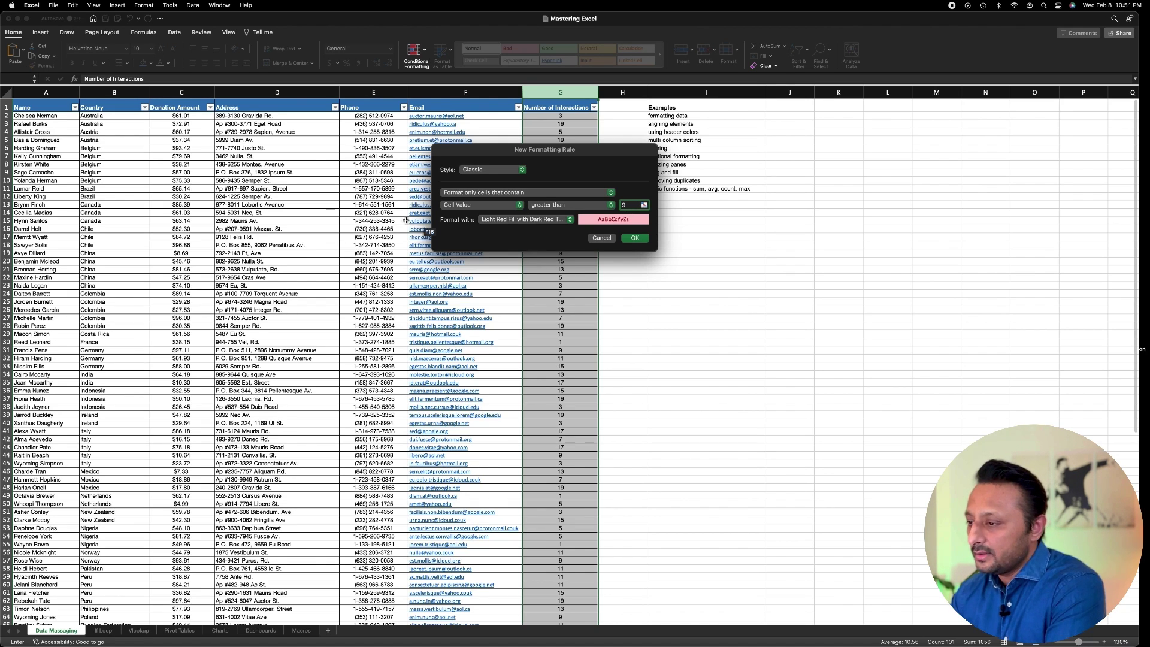
click(523, 221)
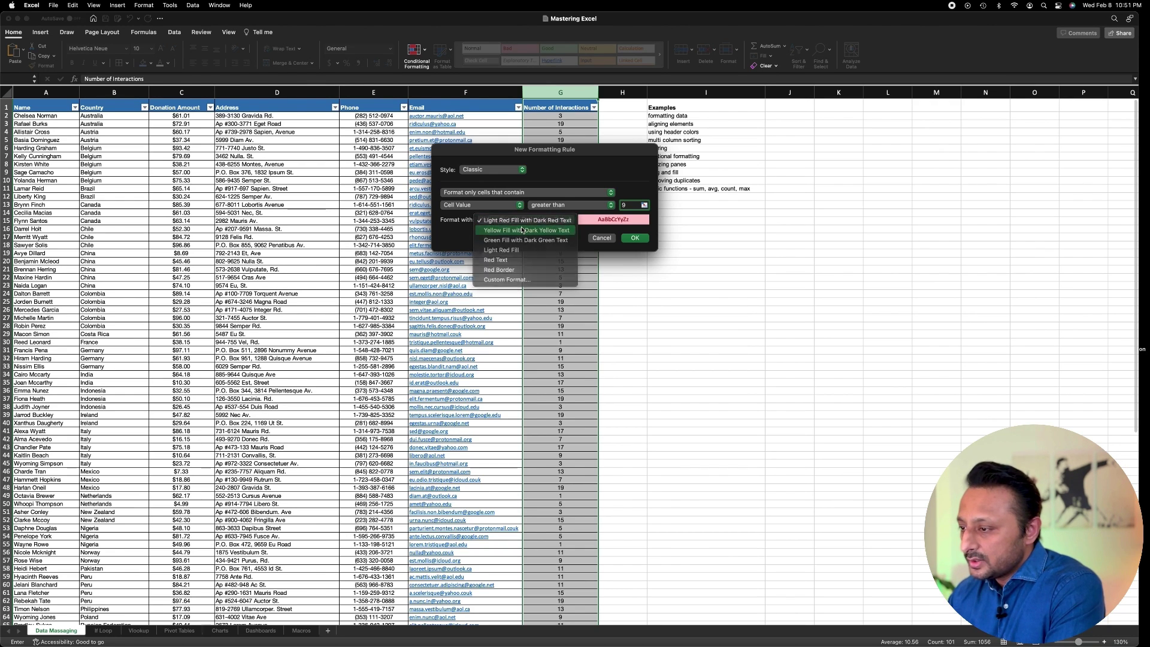
click(524, 231)
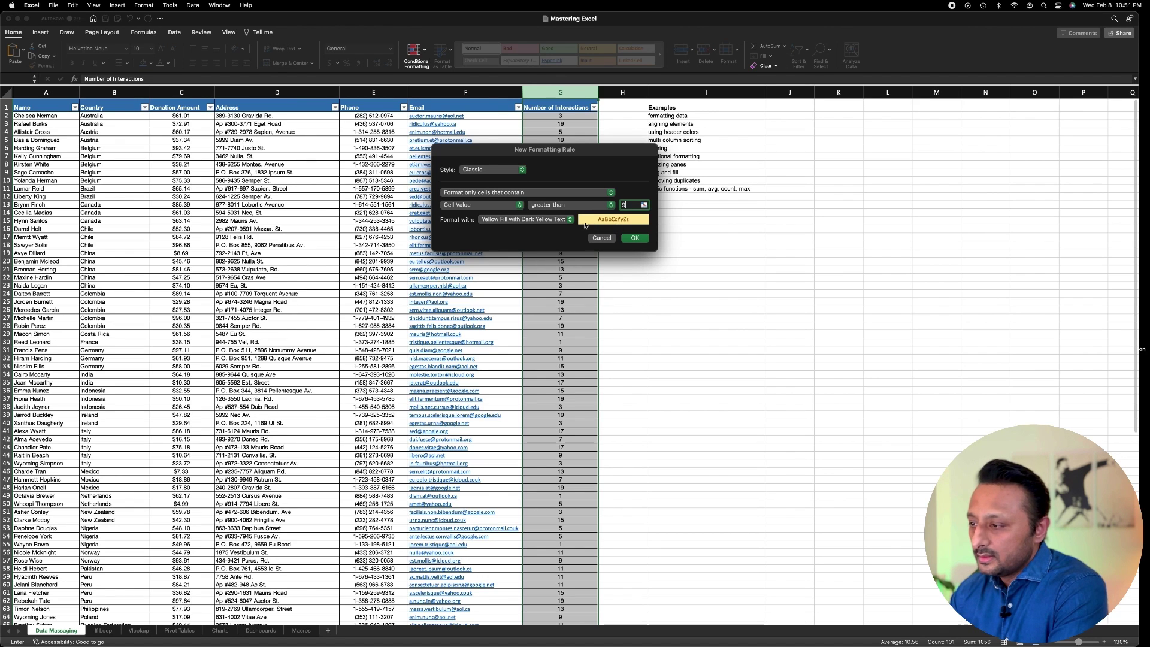
click(635, 238)
click(636, 239)
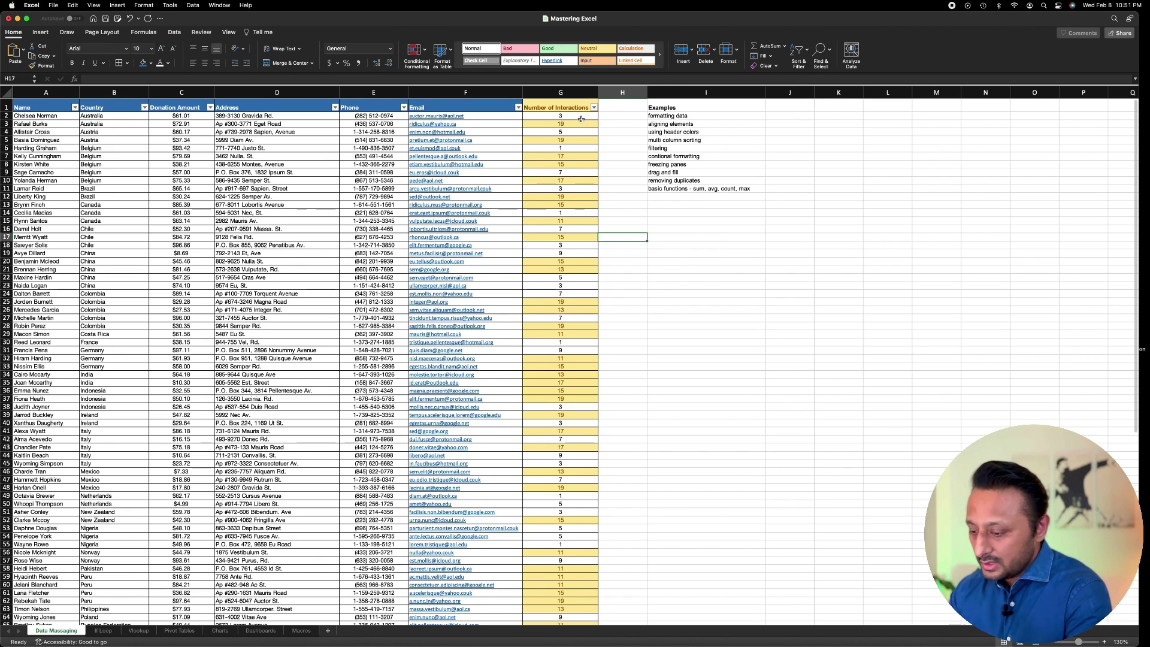
click(698, 156)
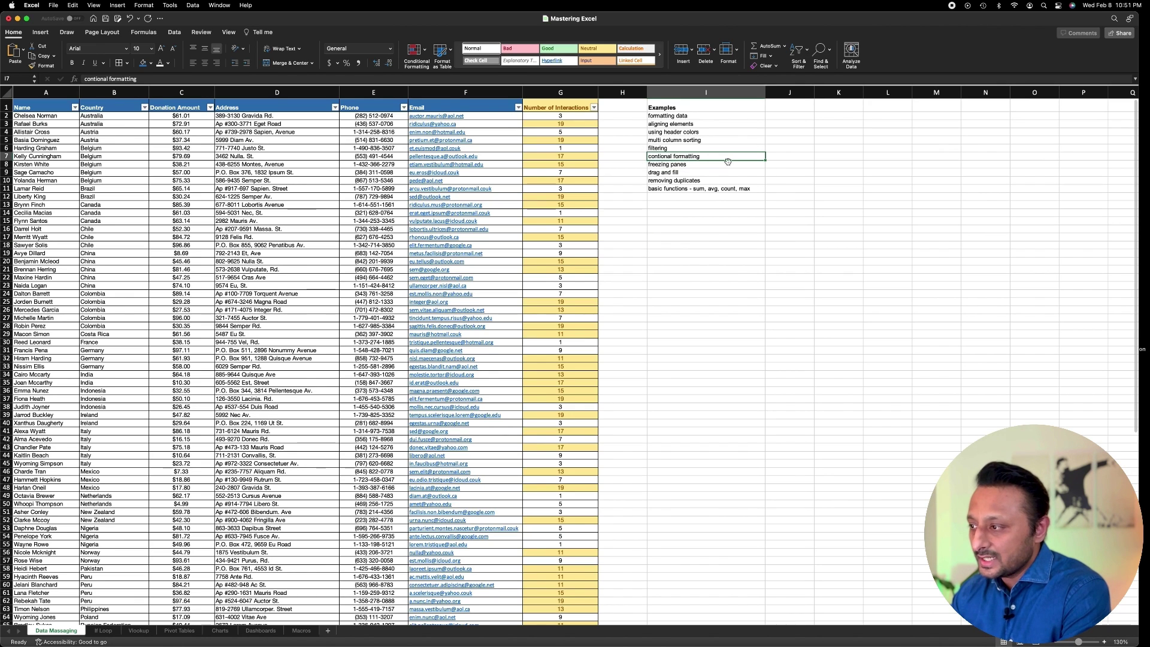
click(683, 165)
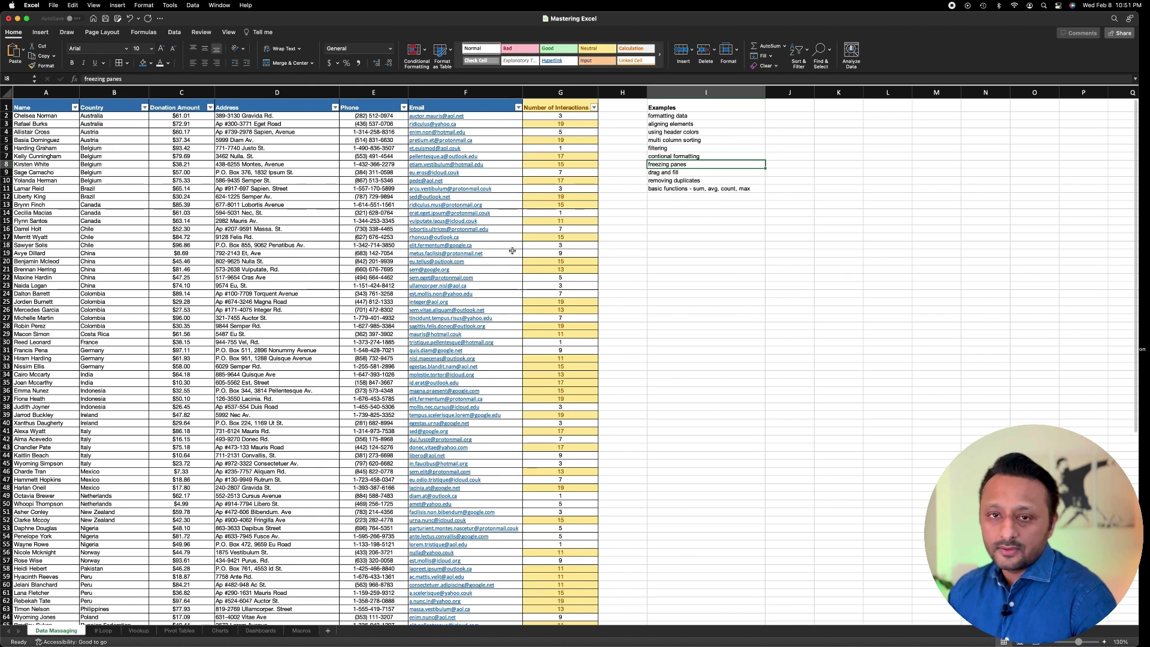
scroll(513, 251, down, 20)
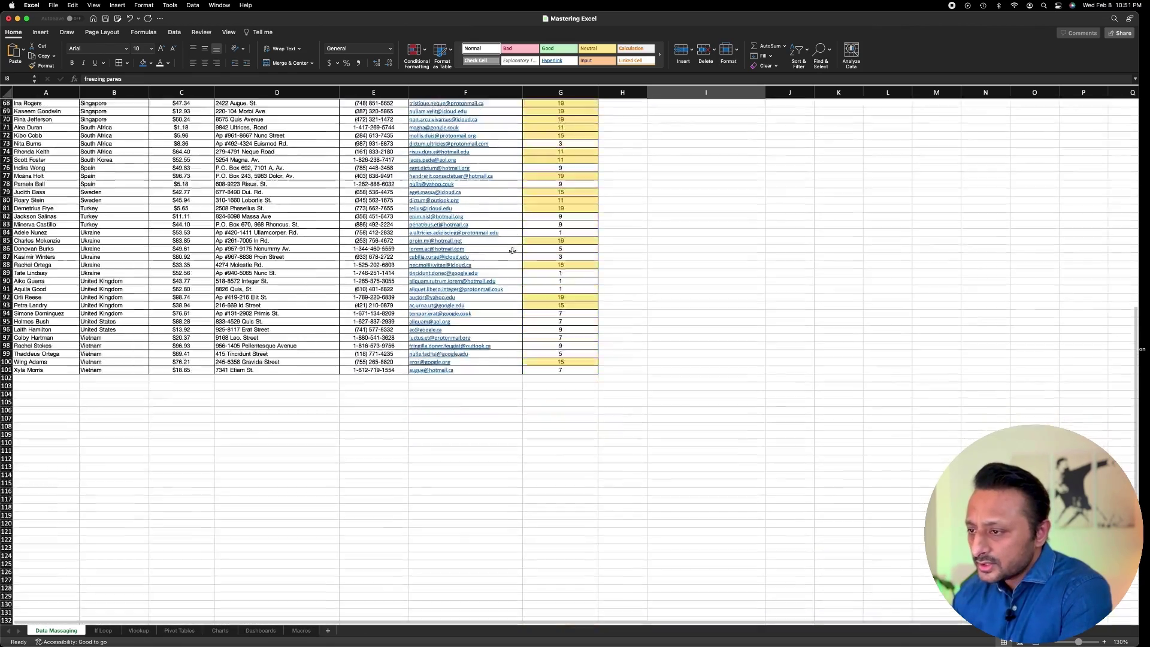
scroll(512, 251, down, 3)
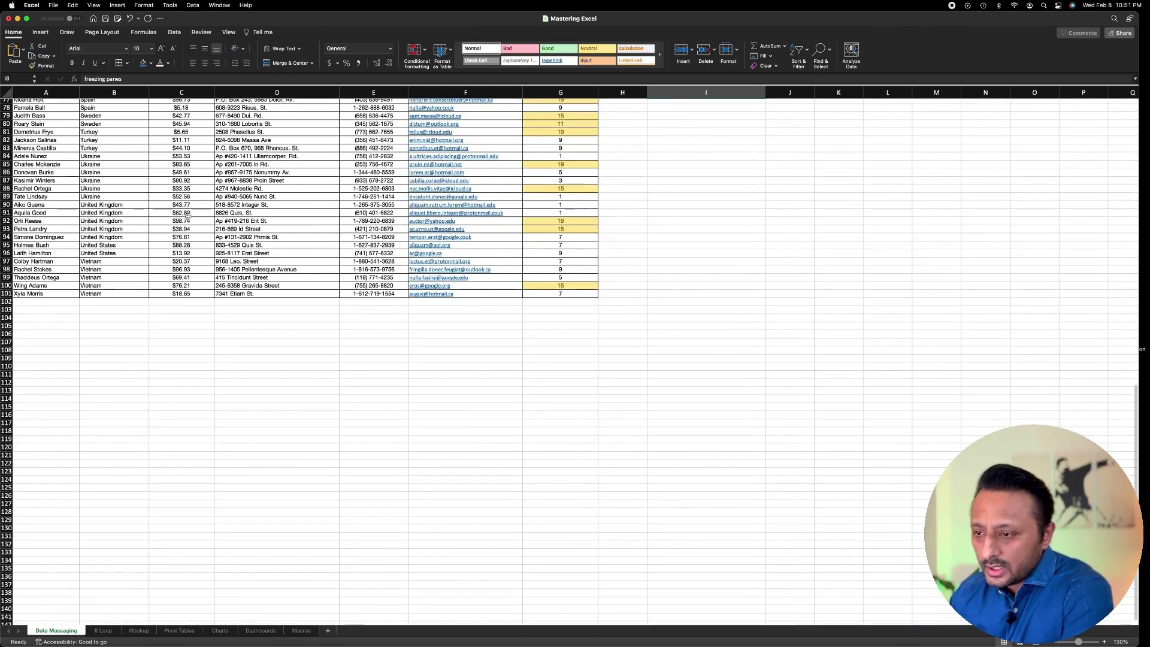
Freeze the top row so the donor table's headers stay in place while scrolling through the records
scroll(199, 169, up, 20)
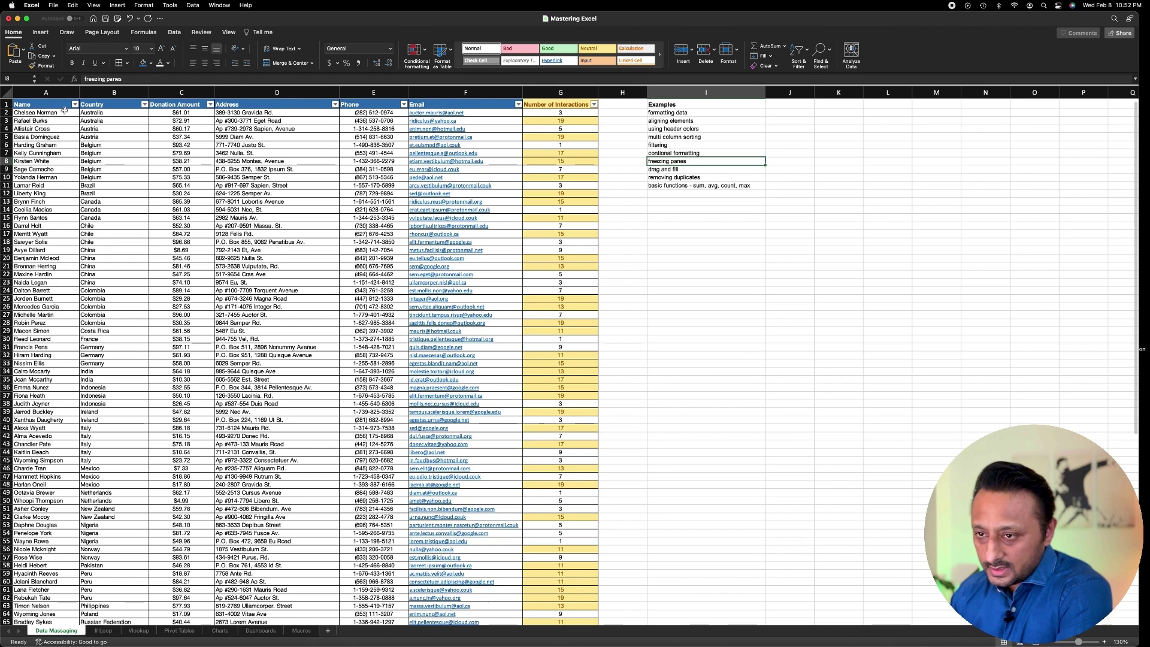
click(7, 104)
drag(7, 108, 7, 112)
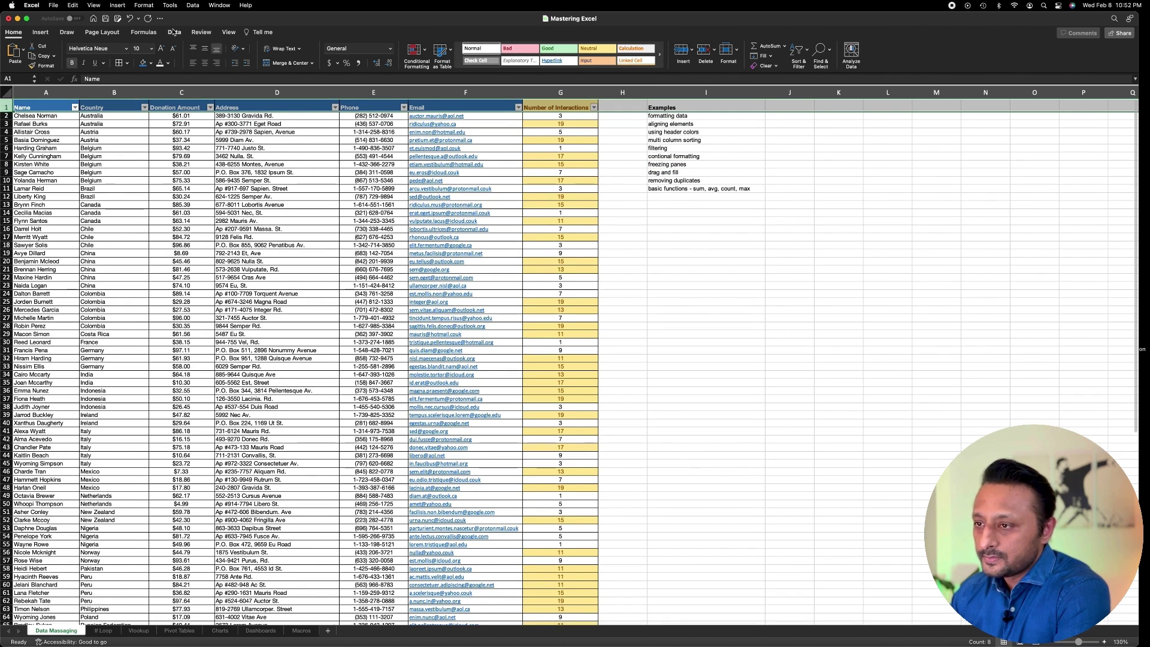
click(227, 32)
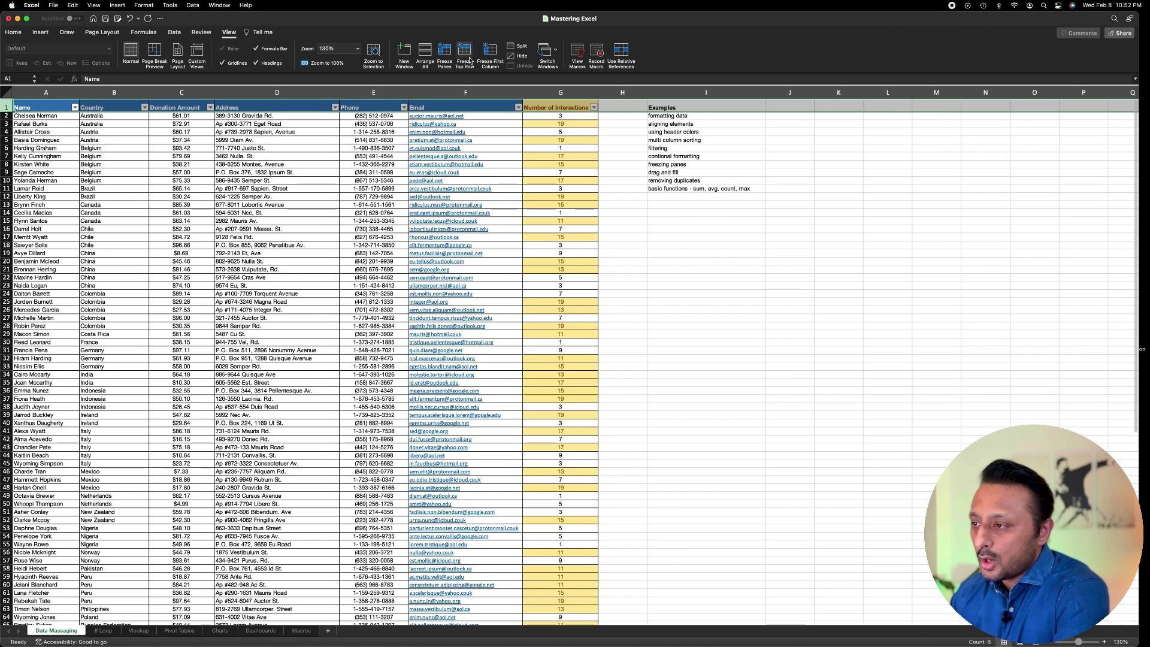
click(470, 60)
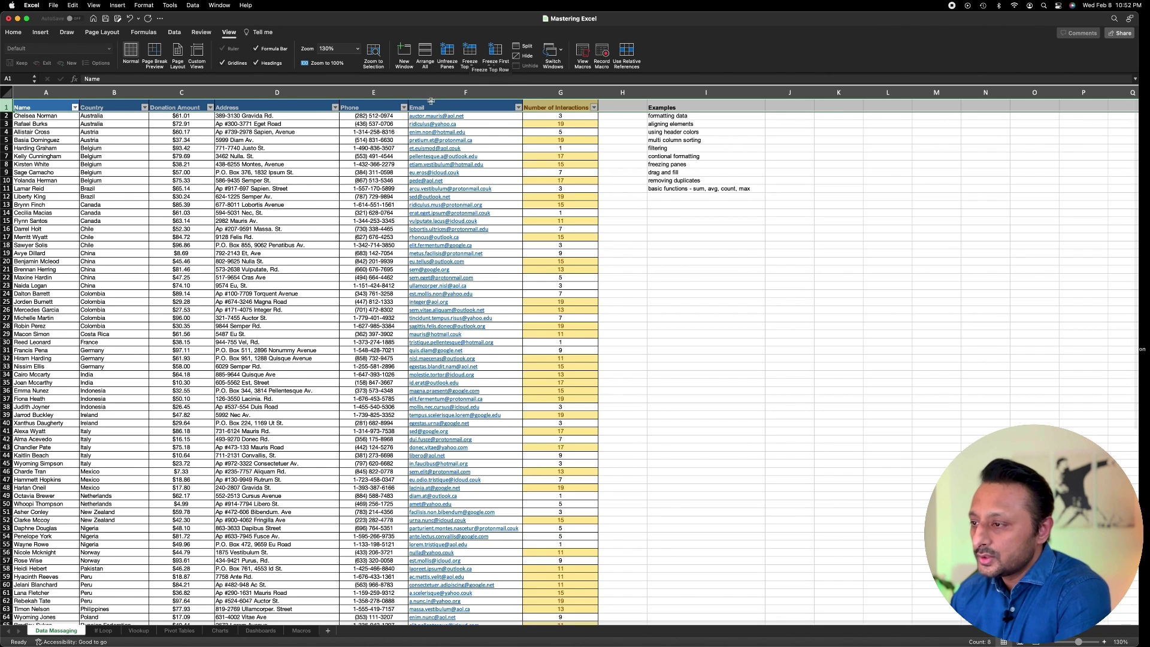
click(363, 122)
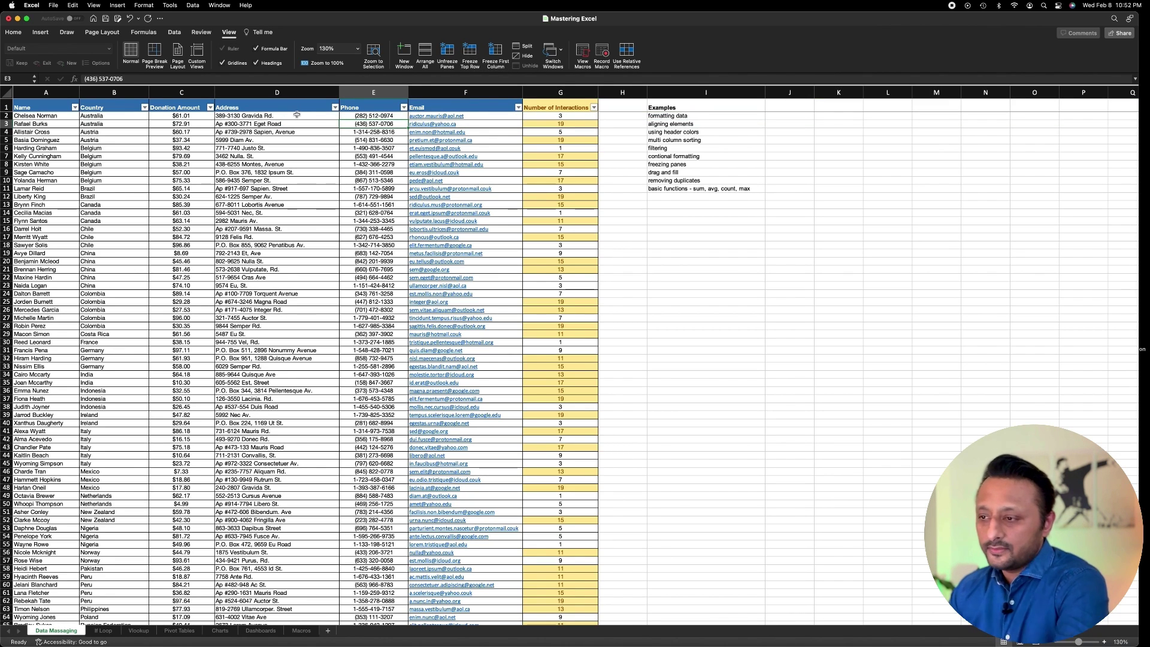
scroll(296, 132, down, 8)
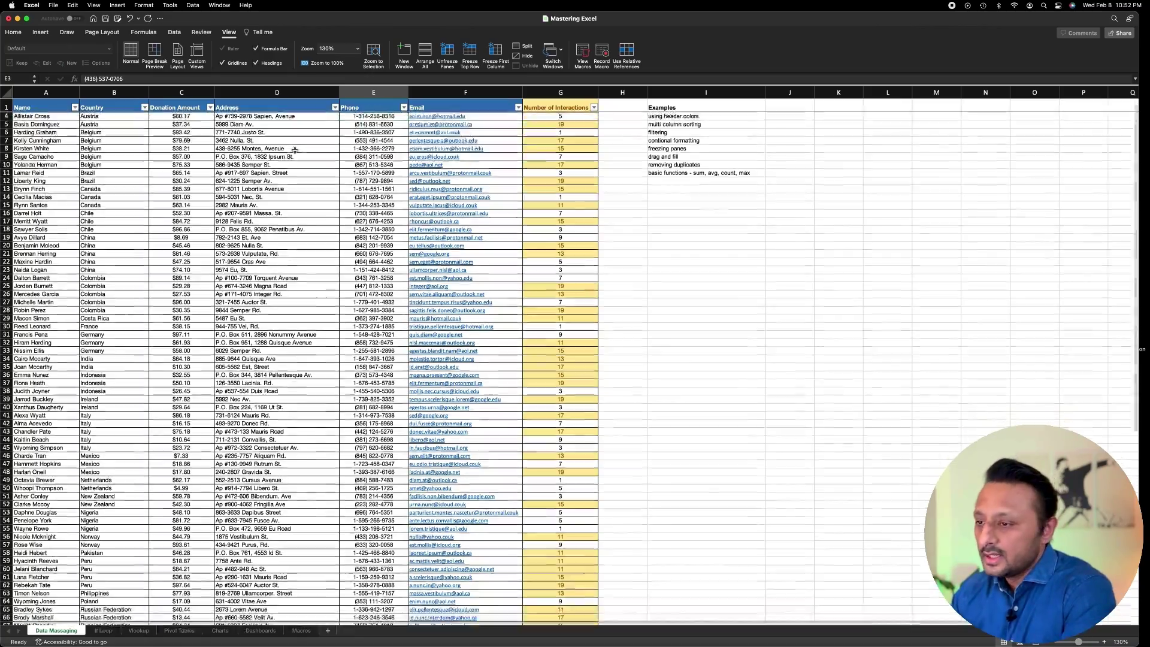
scroll(295, 150, down, 11)
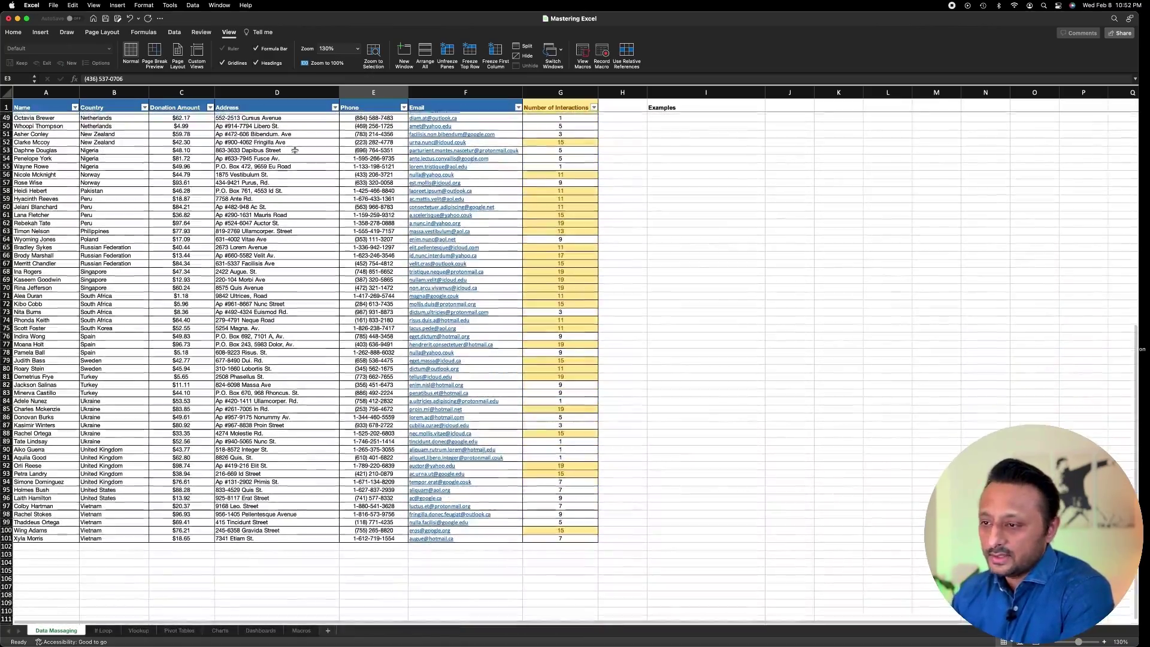
scroll(295, 150, up, 3)
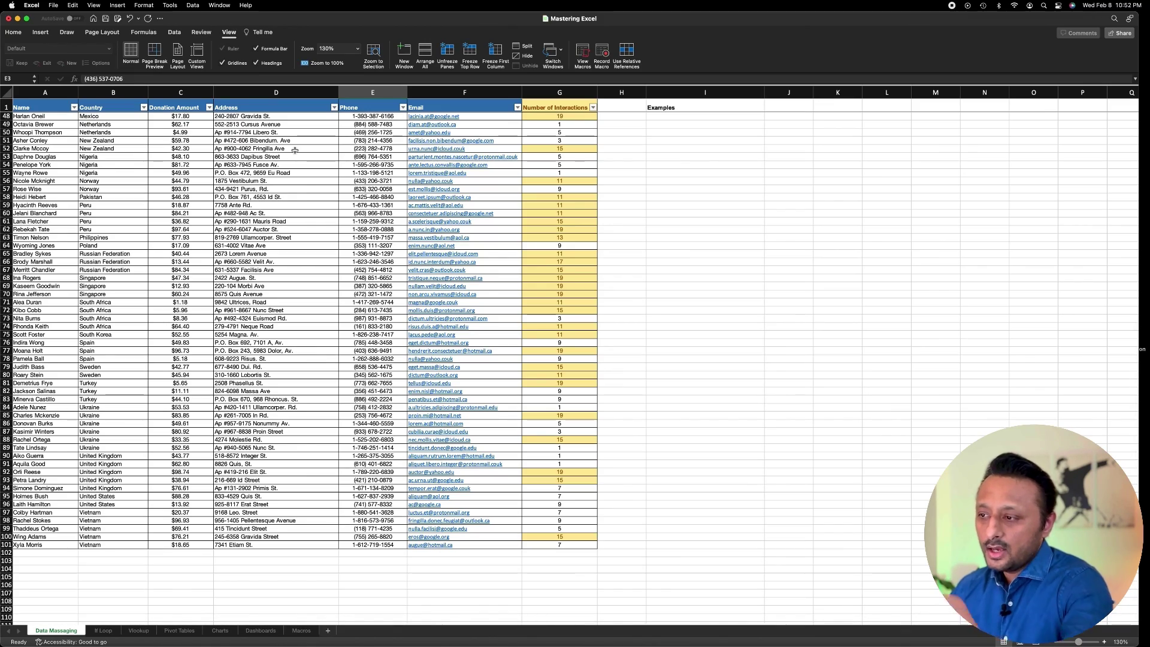
scroll(295, 150, up, 15)
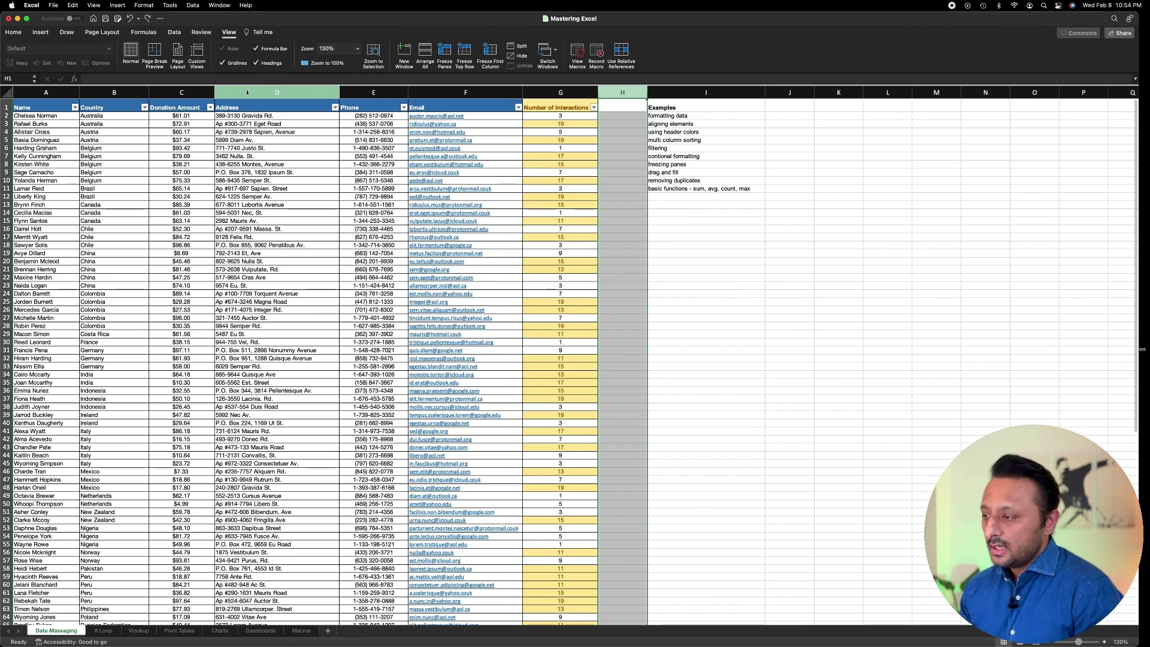
Insert a new column before Address and give it the header "Status"
right_click(249, 92)
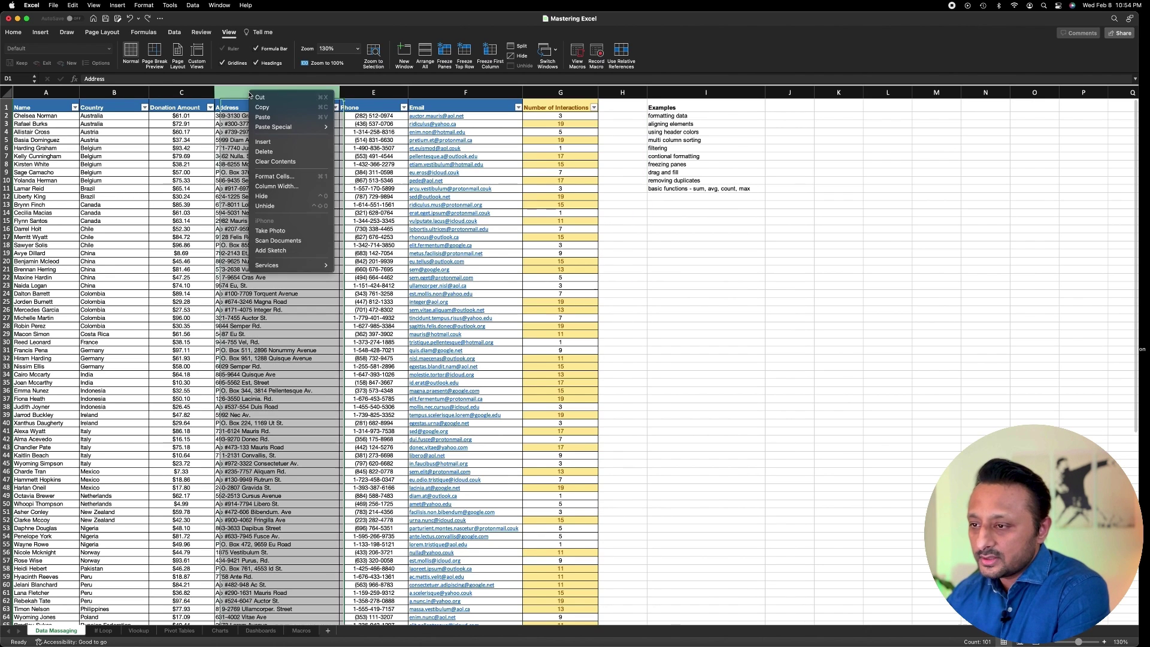
click(271, 144)
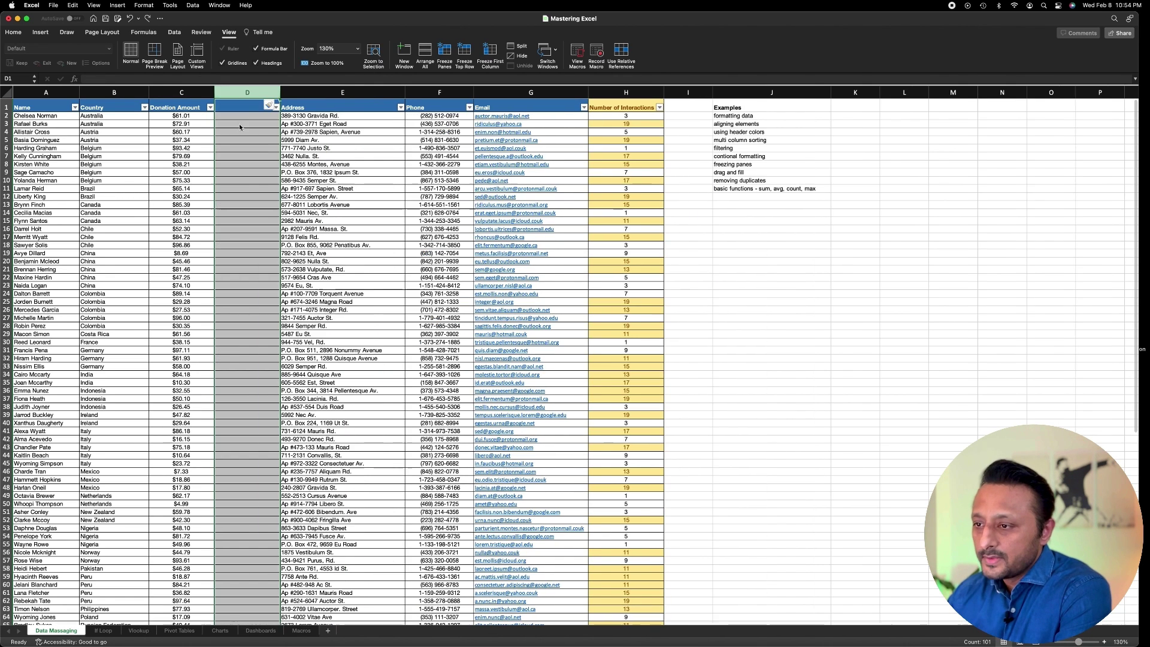
text(S)
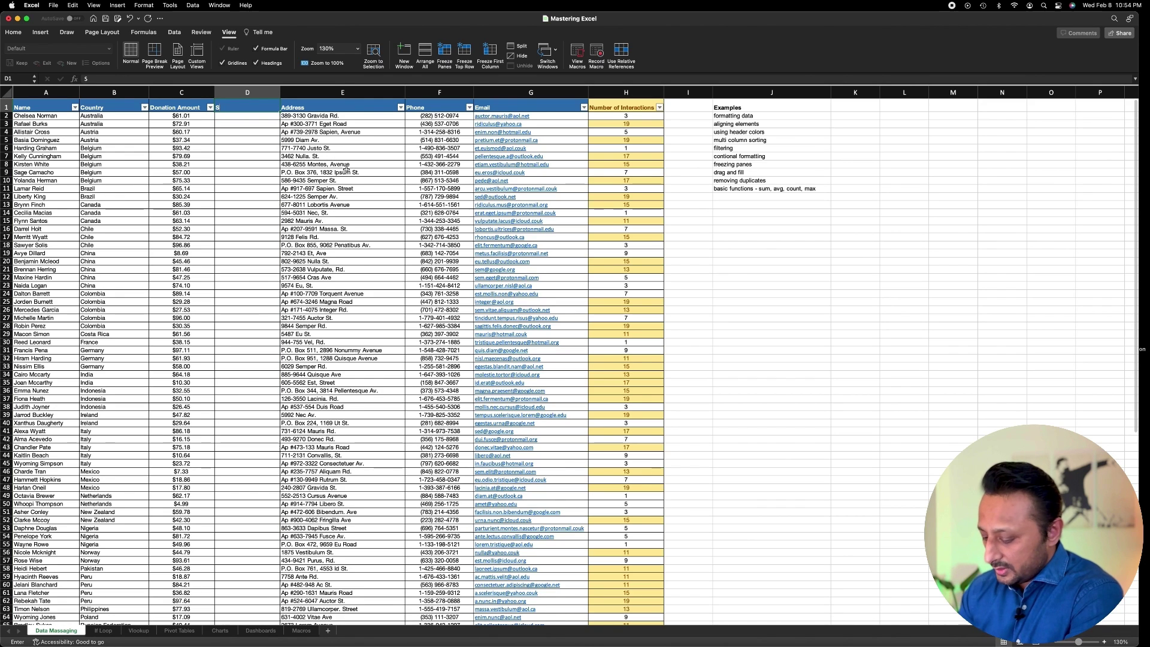
text(tatus)
key(Return)
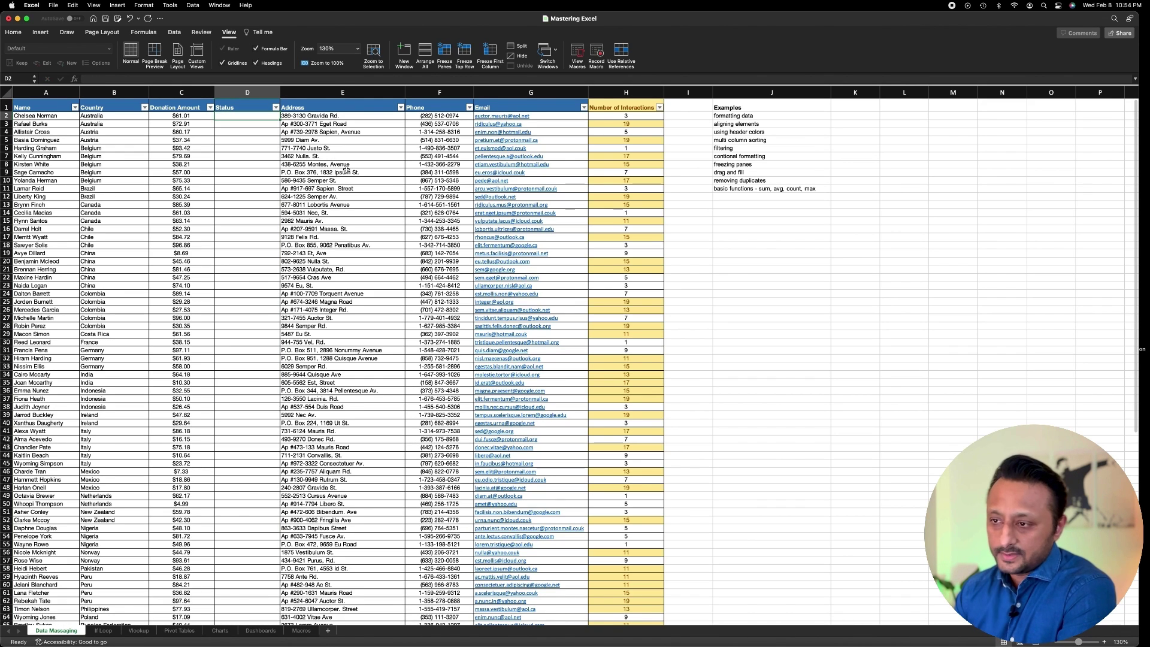
Enter "Competed" in D2 and fill it down the Status column through row 44
text(C)
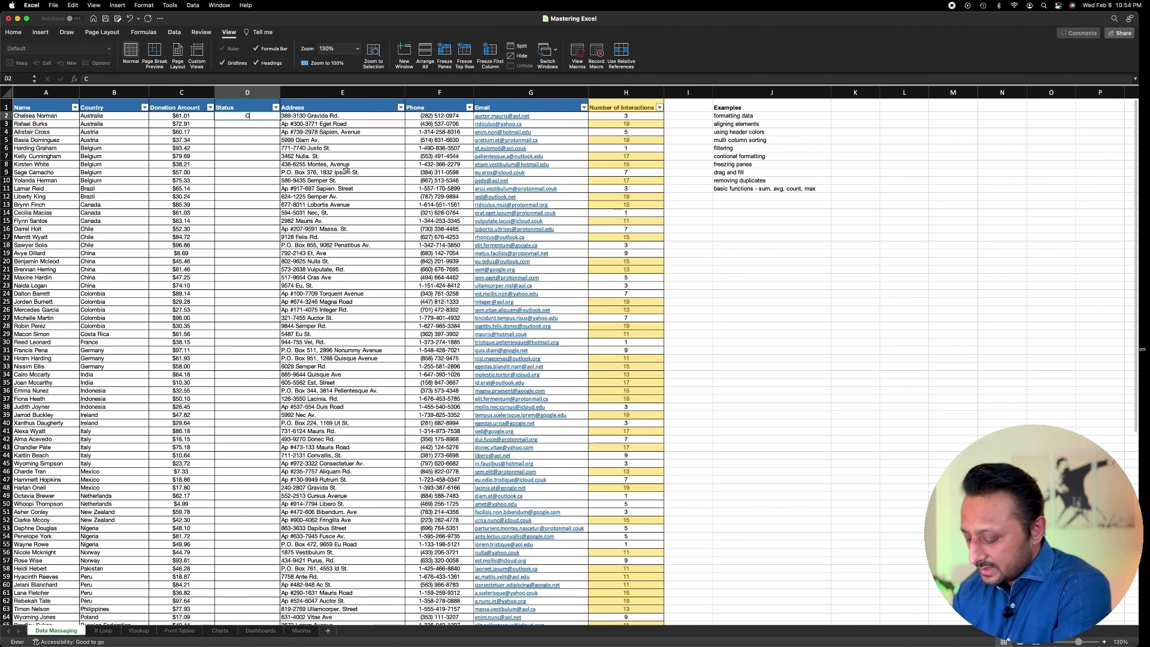
text(ompeted)
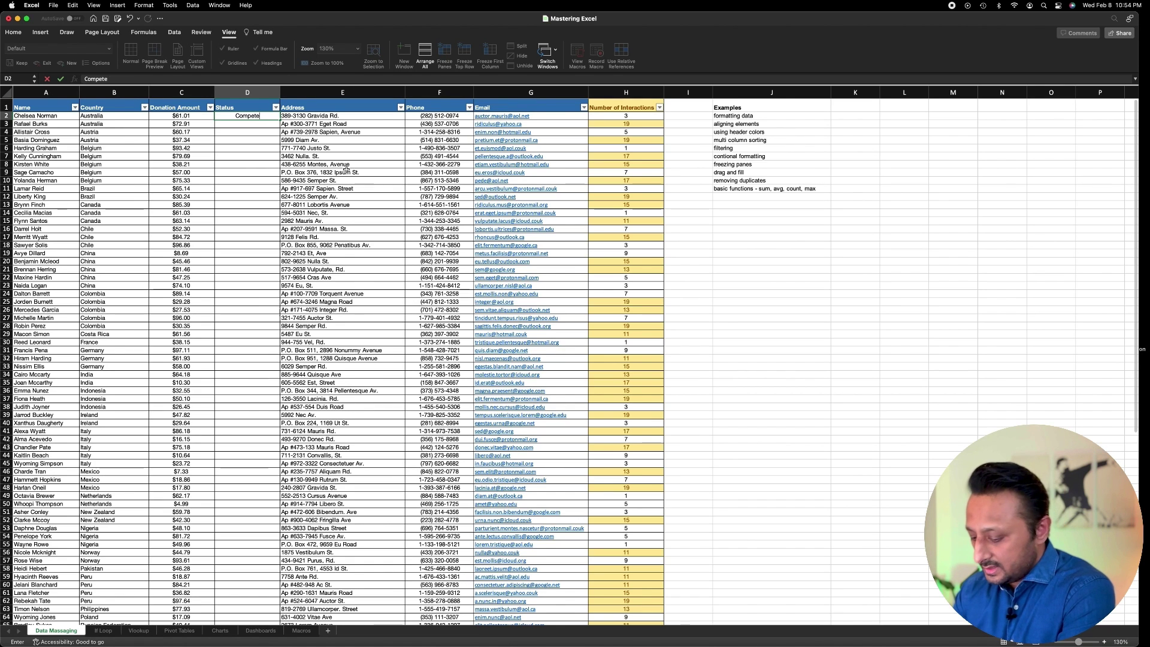
key(Return)
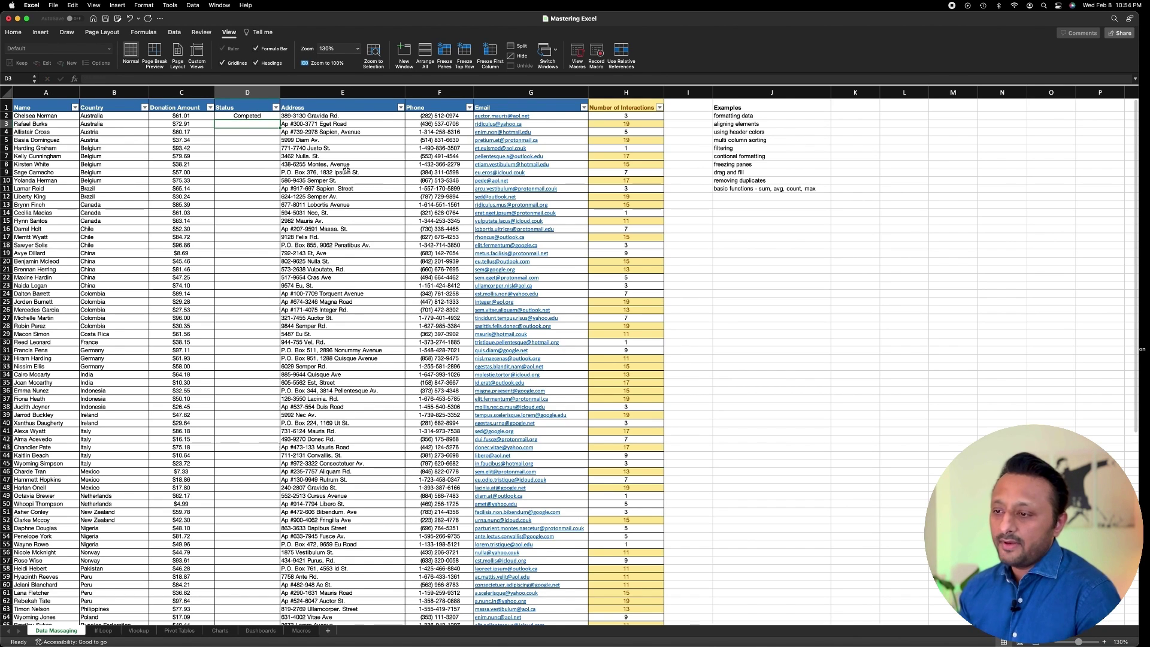
click(241, 117)
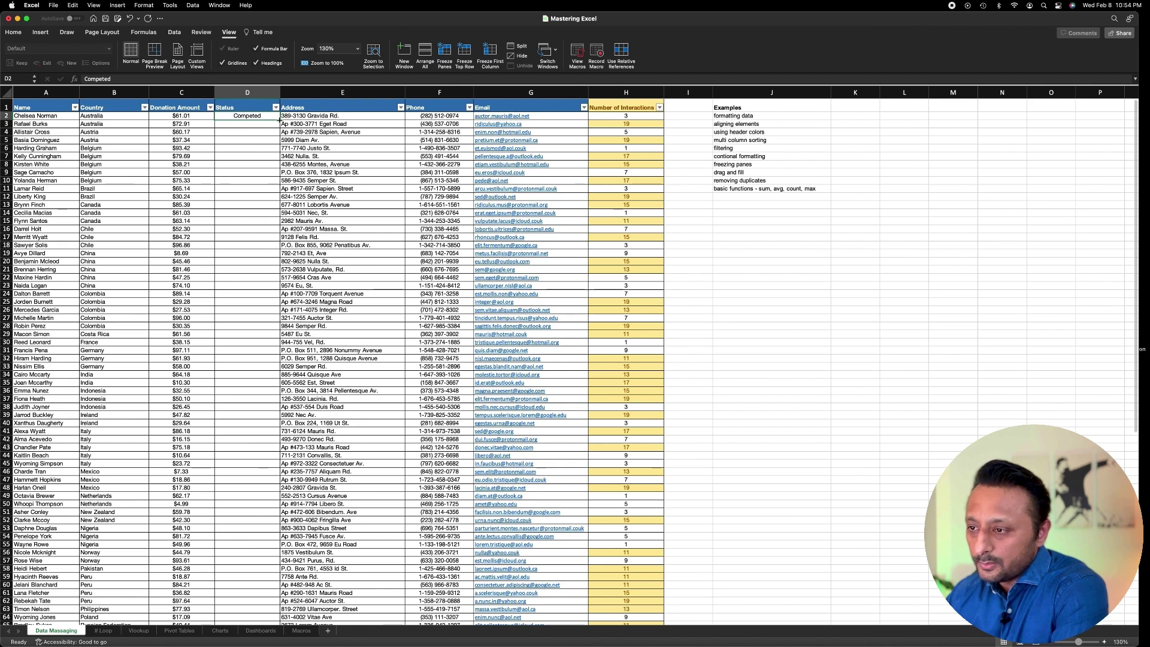
drag(279, 120, 269, 459)
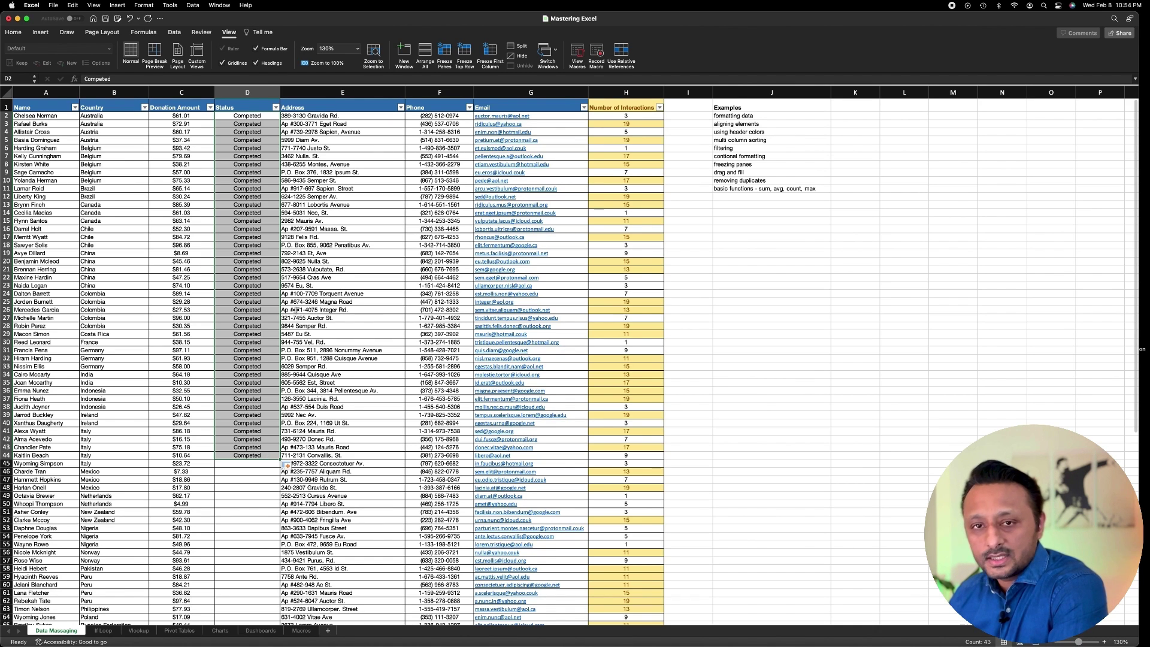
Continue filling the Status value from D44 down through row 77
click(254, 455)
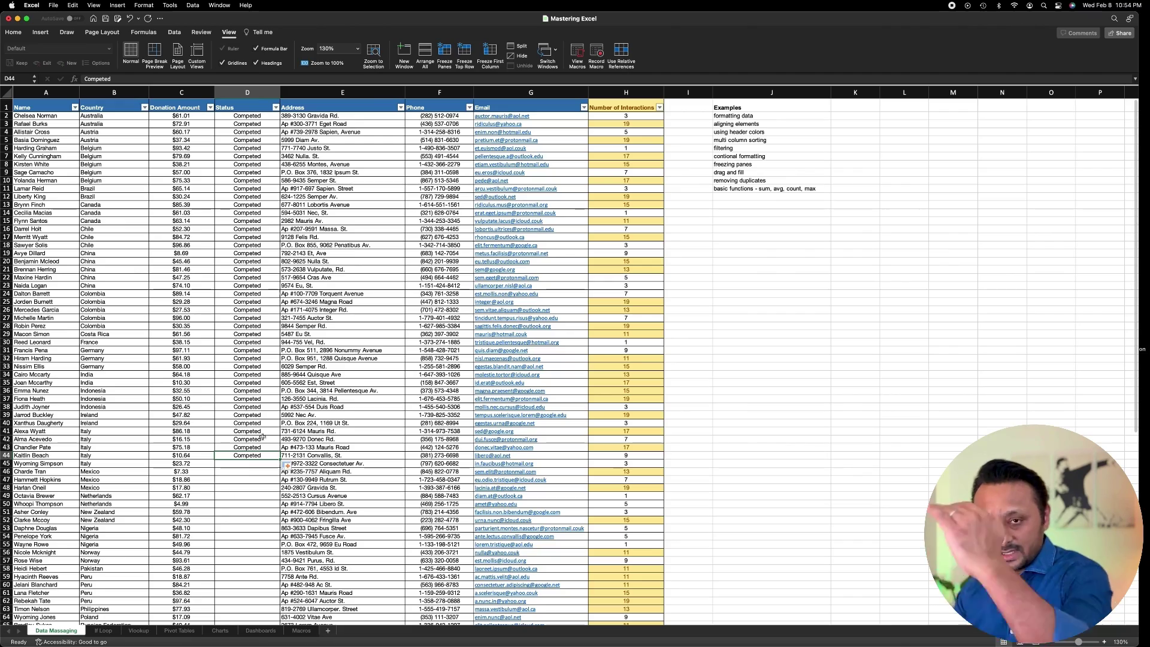
scroll(262, 426, down, 7)
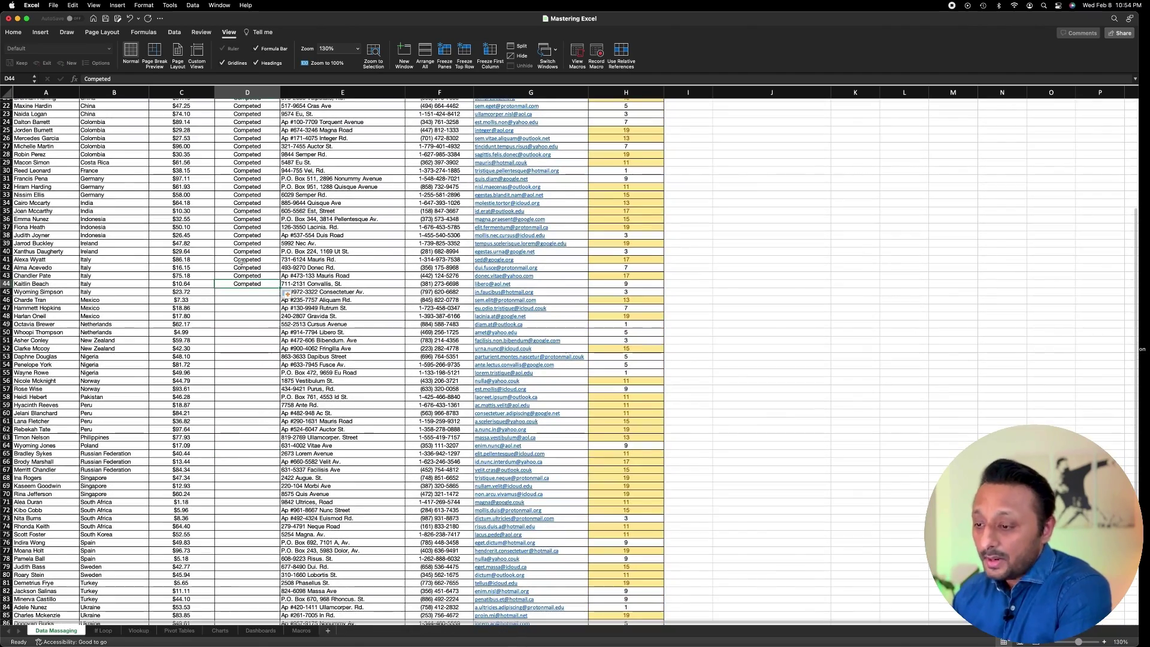
drag(281, 290, 281, 550)
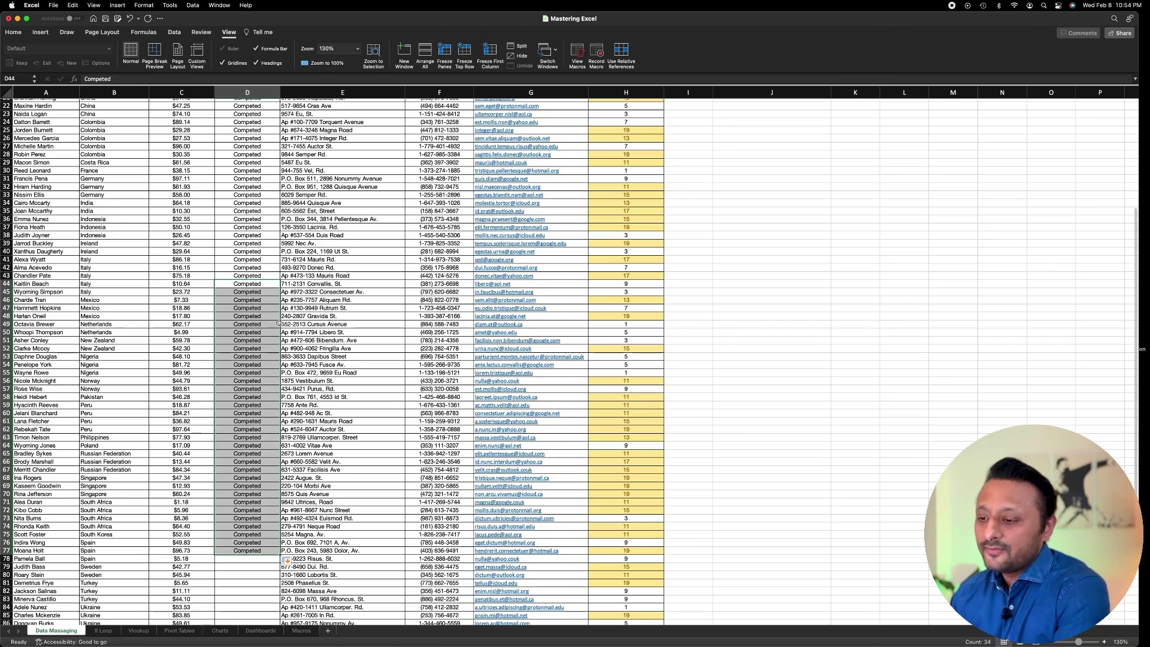
Insert a new column before Name and give it the header "ID"
scroll(273, 311, up, 7)
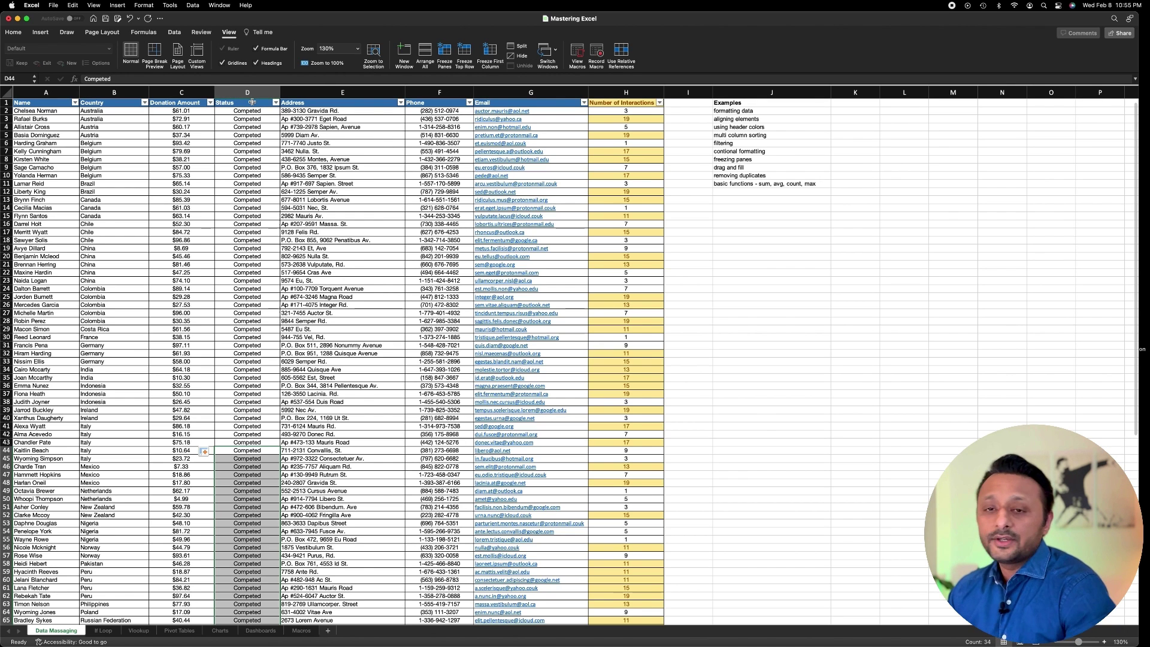
right_click(37, 97)
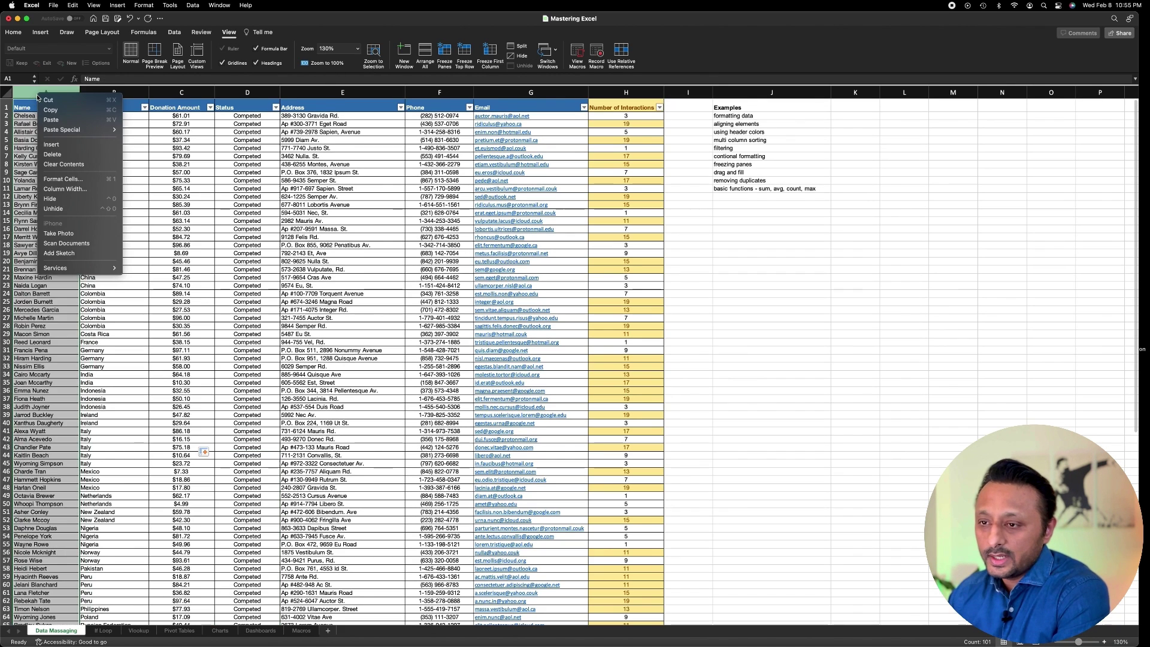
click(52, 144)
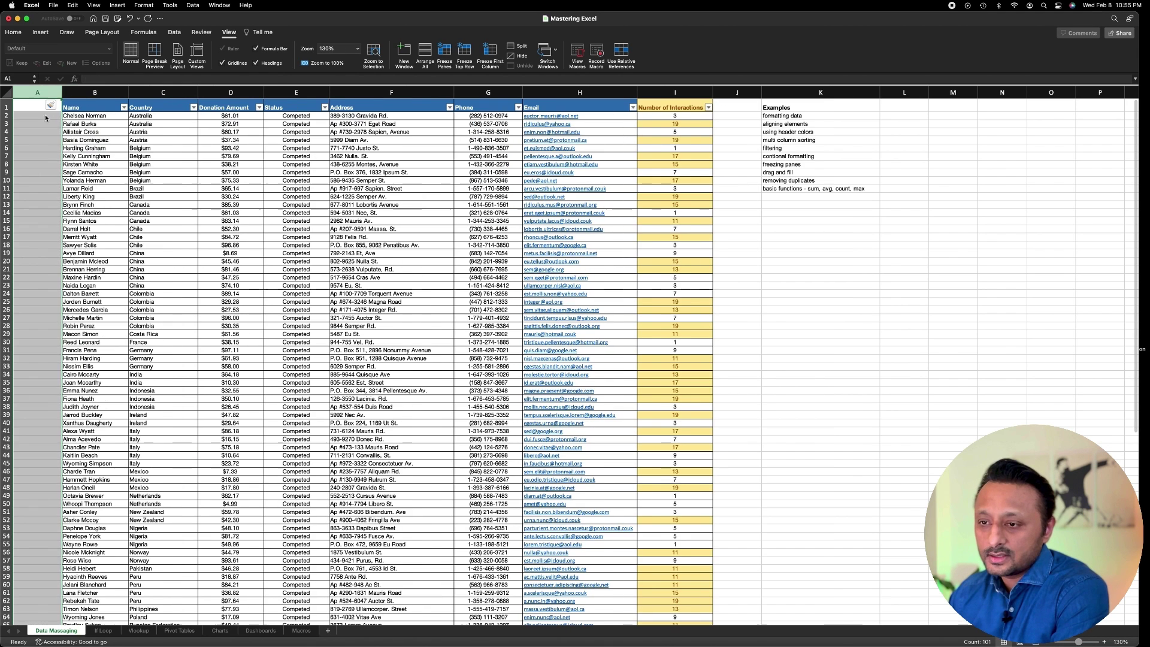
click(38, 108)
click(99, 108)
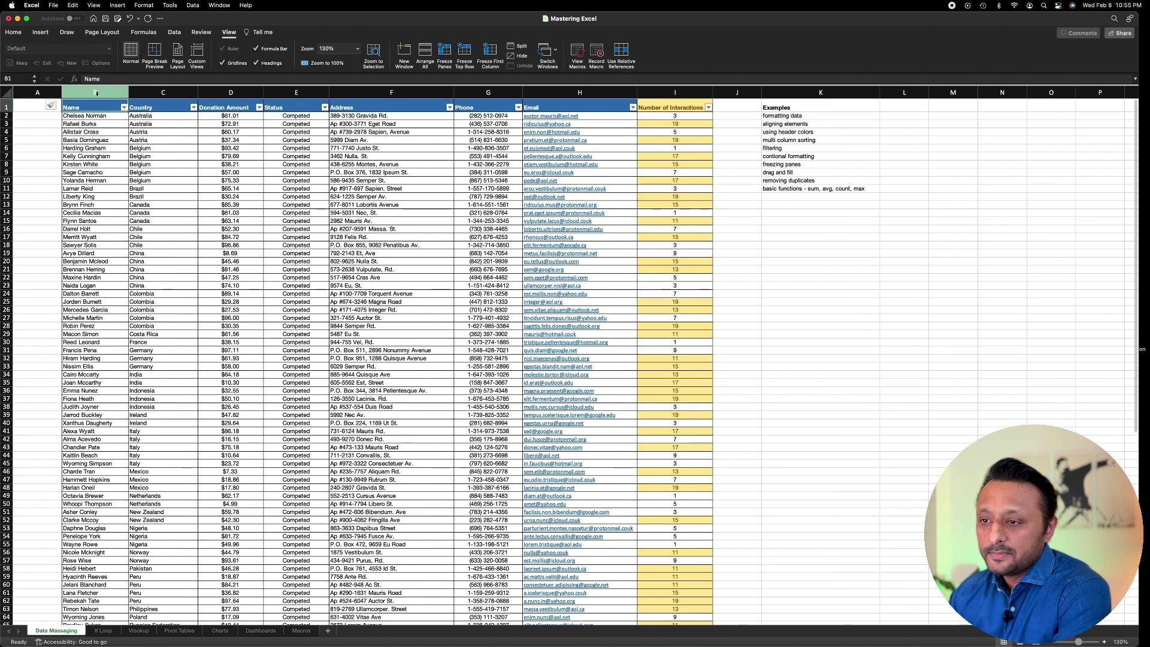
click(96, 92)
click(53, 107)
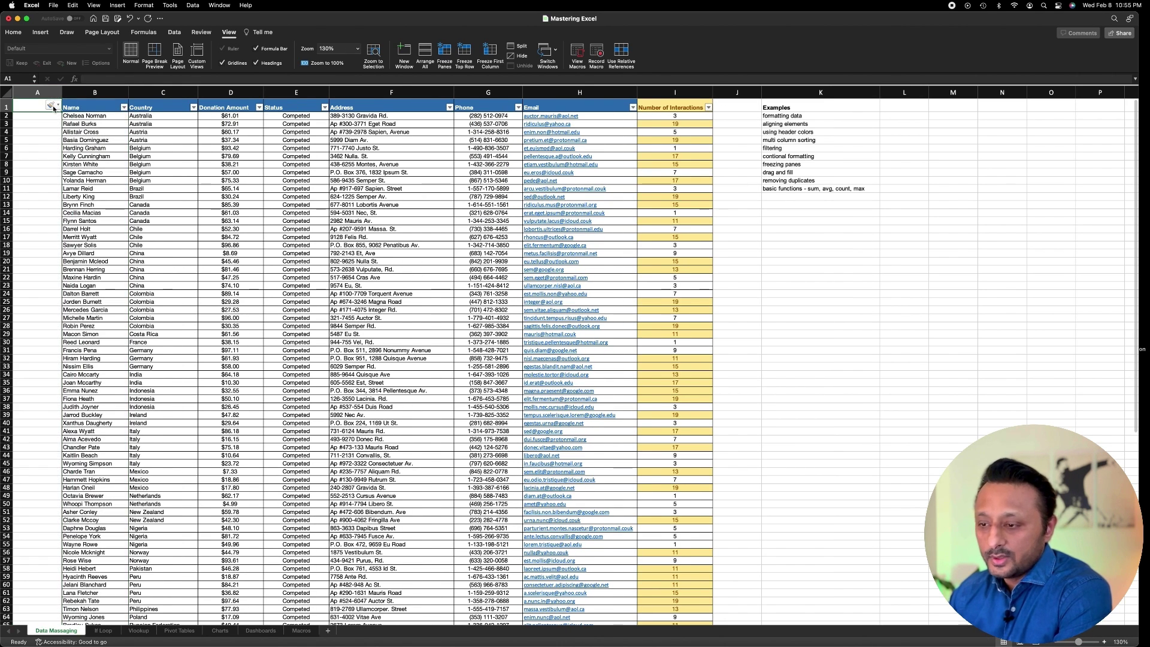
text(ID)
key(Return)
Enter 1 and 2 in A2 and A3, and fill the number series down the ID column
text(1)
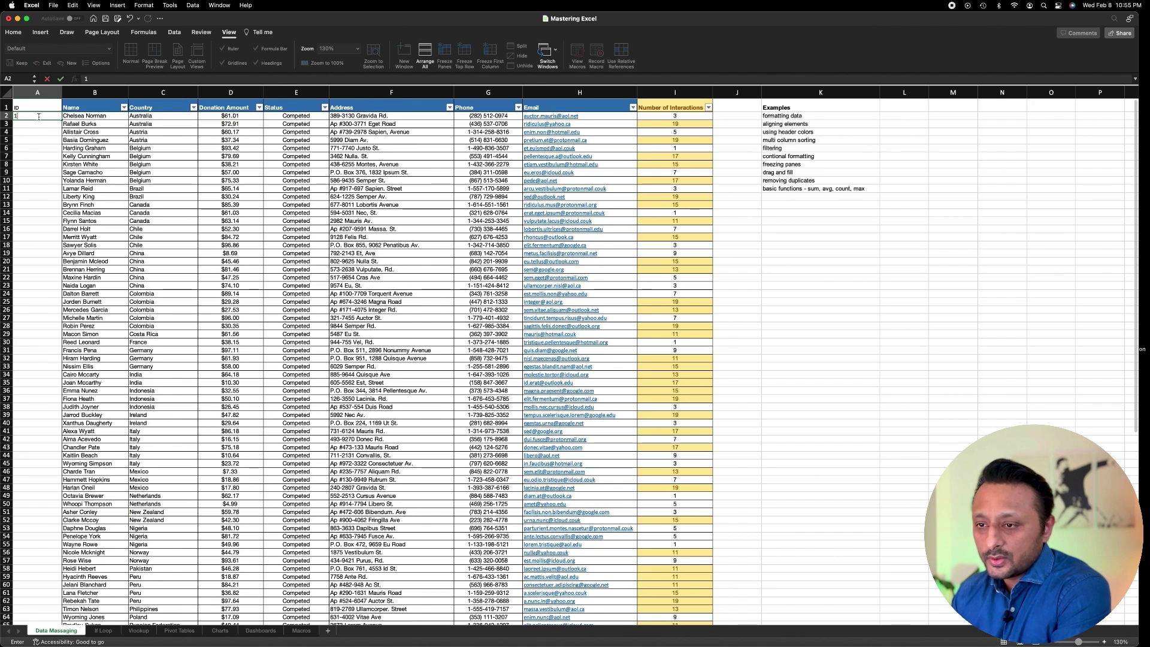
key(Return)
text(2)
key(Return)
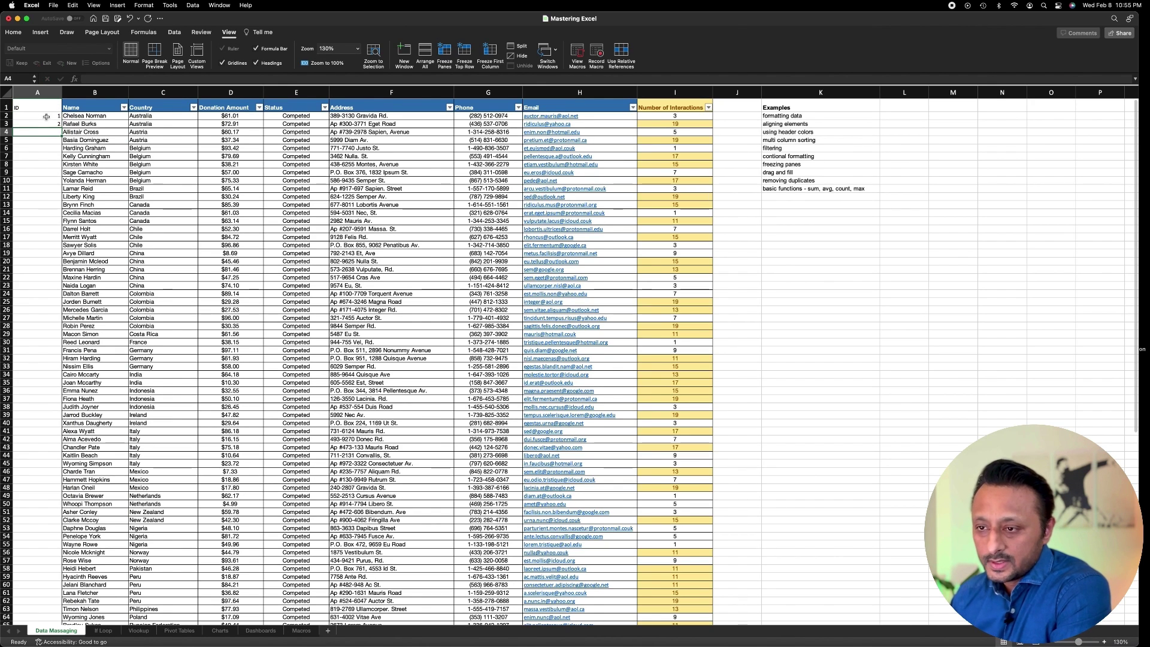
drag(50, 117, 56, 456)
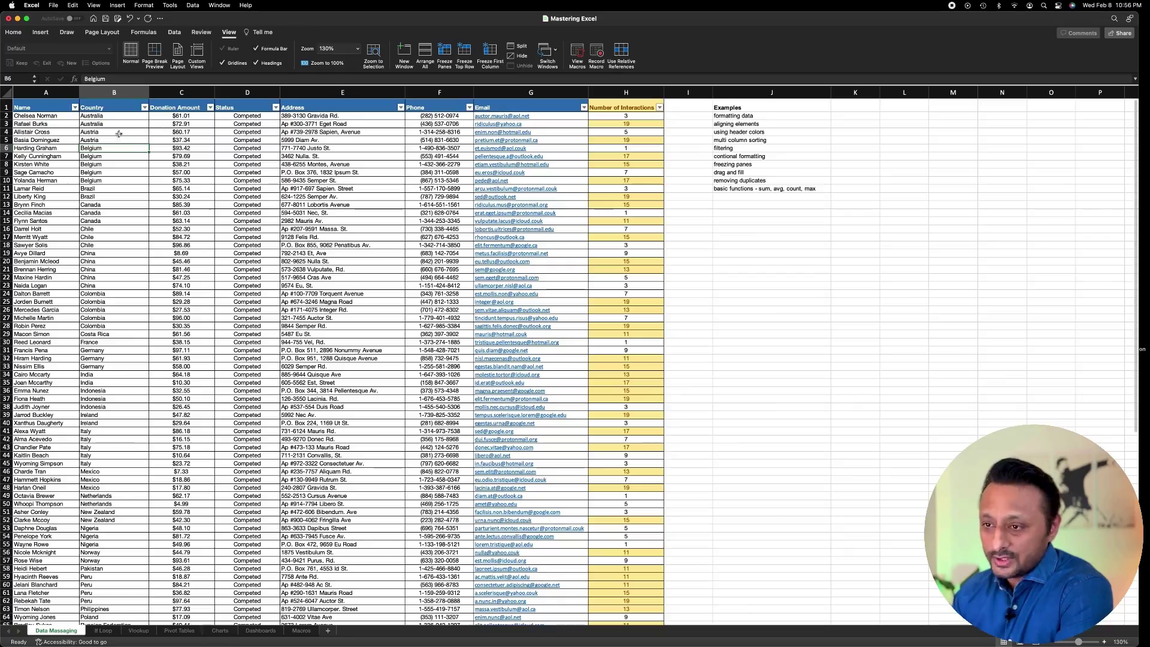
Remove duplicates from the whole donor table, A1 to H101, comparing only the Country column and keeping the header row
scroll(108, 132, down, 5)
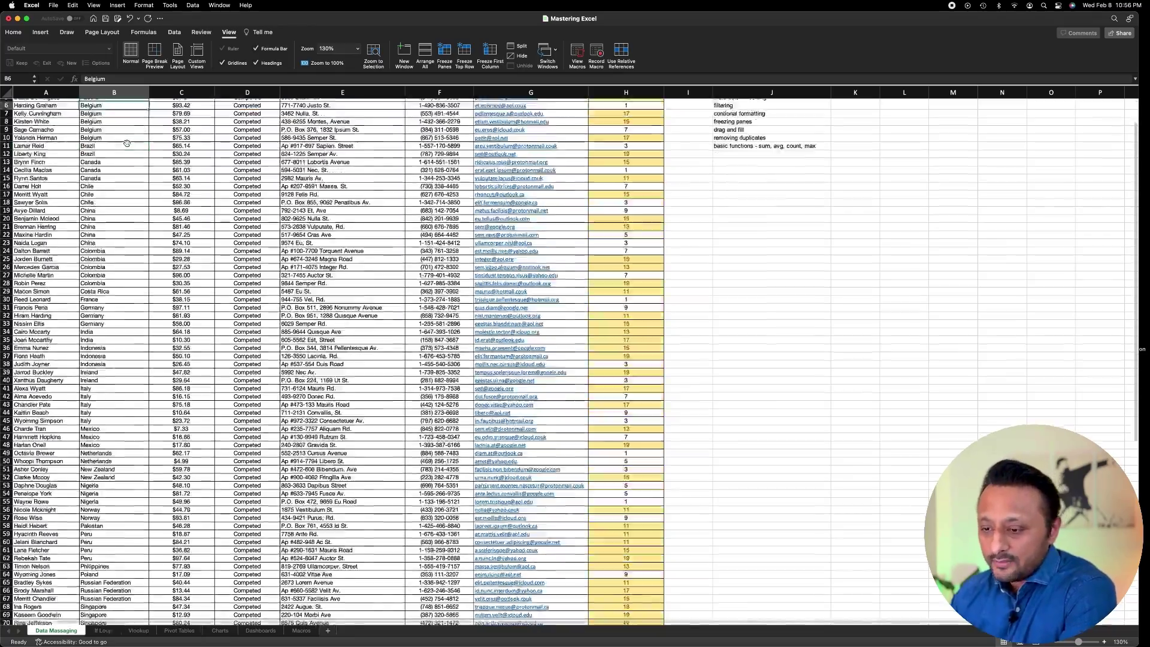
scroll(127, 143, up, 2)
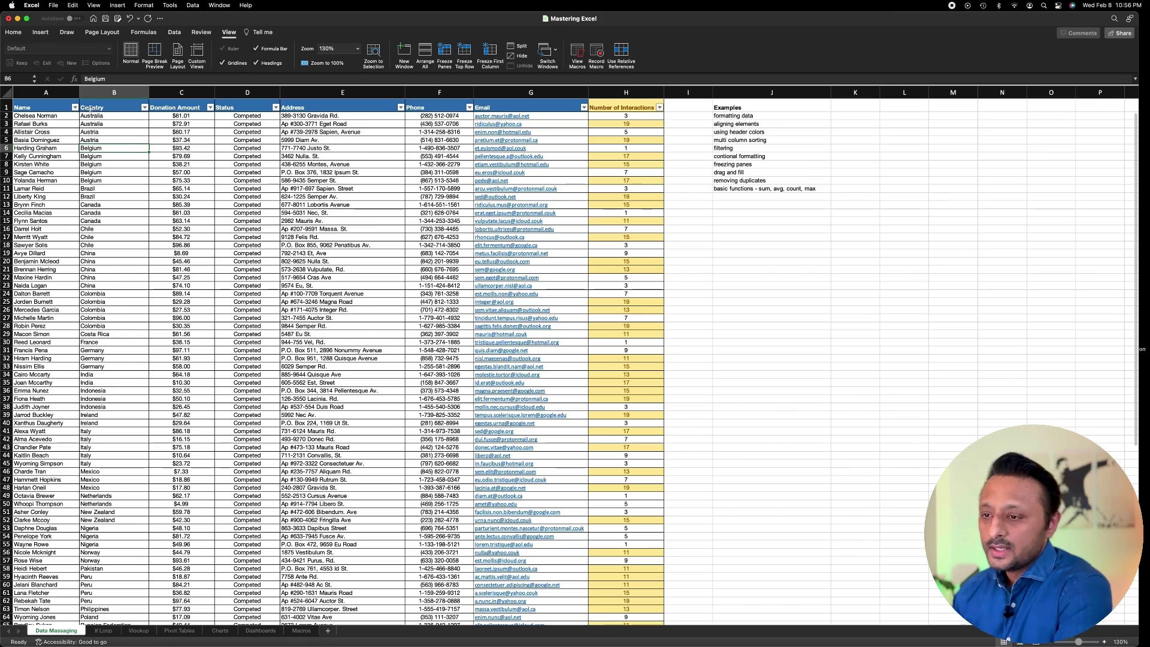
drag(60, 106, 662, 599)
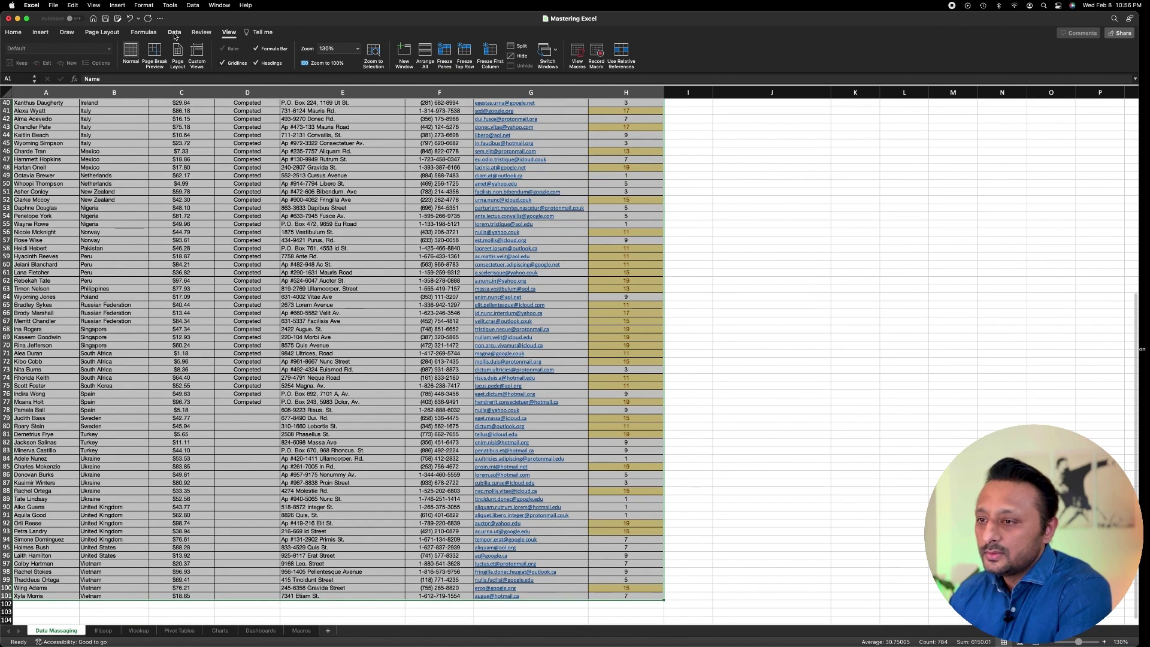
click(174, 33)
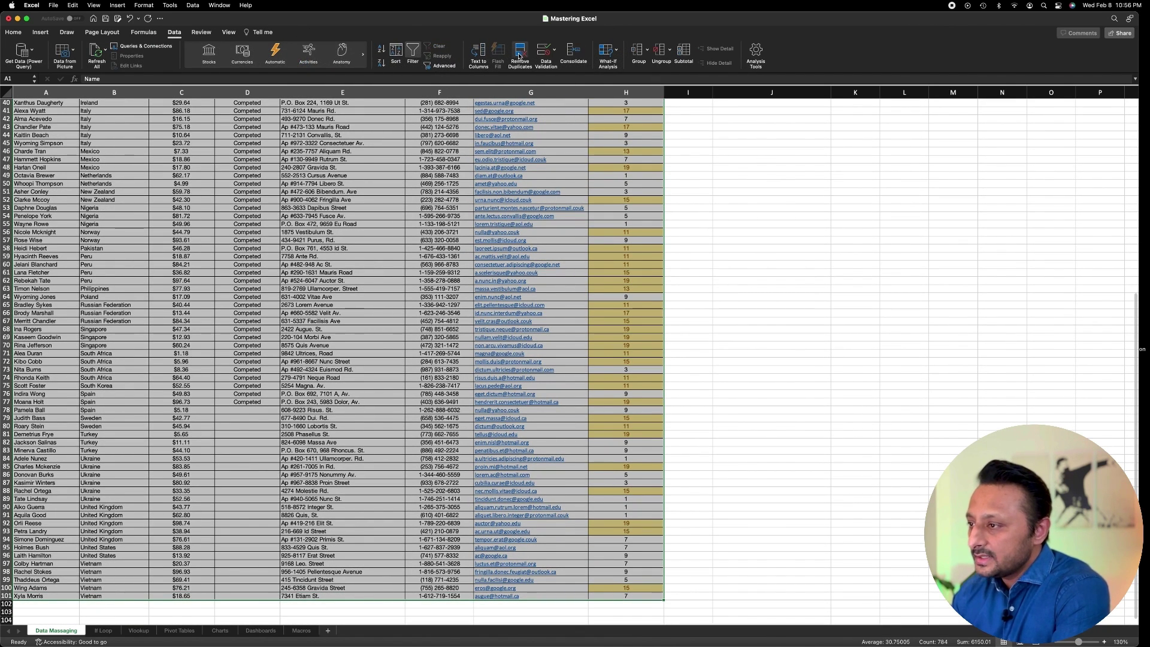
click(521, 57)
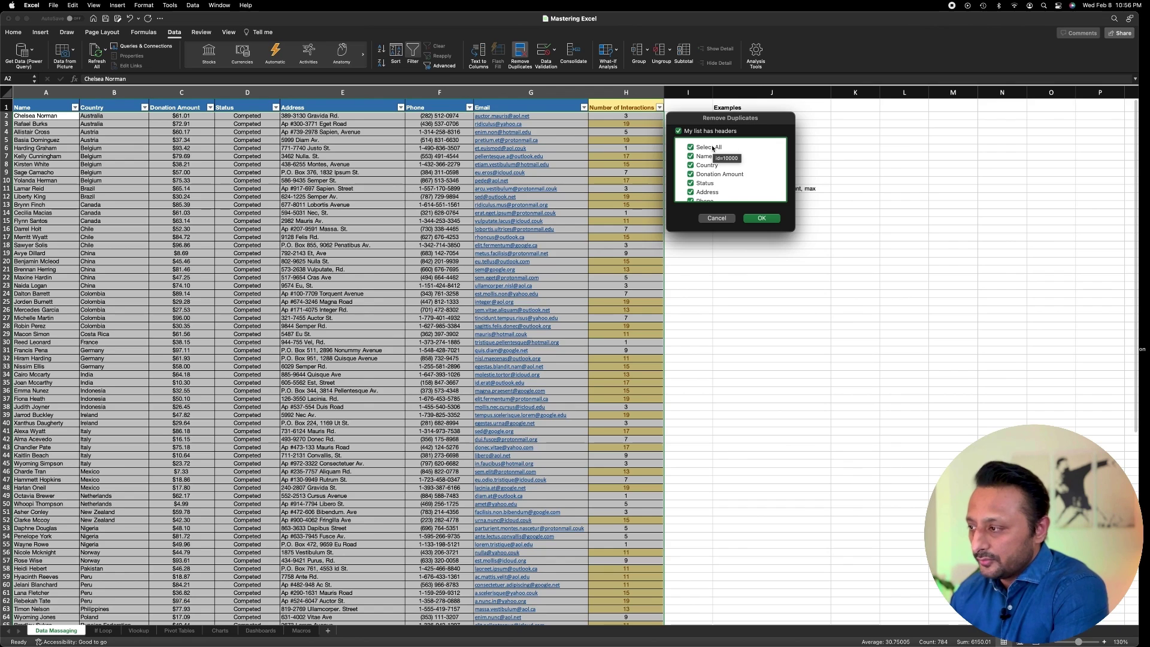
click(691, 148)
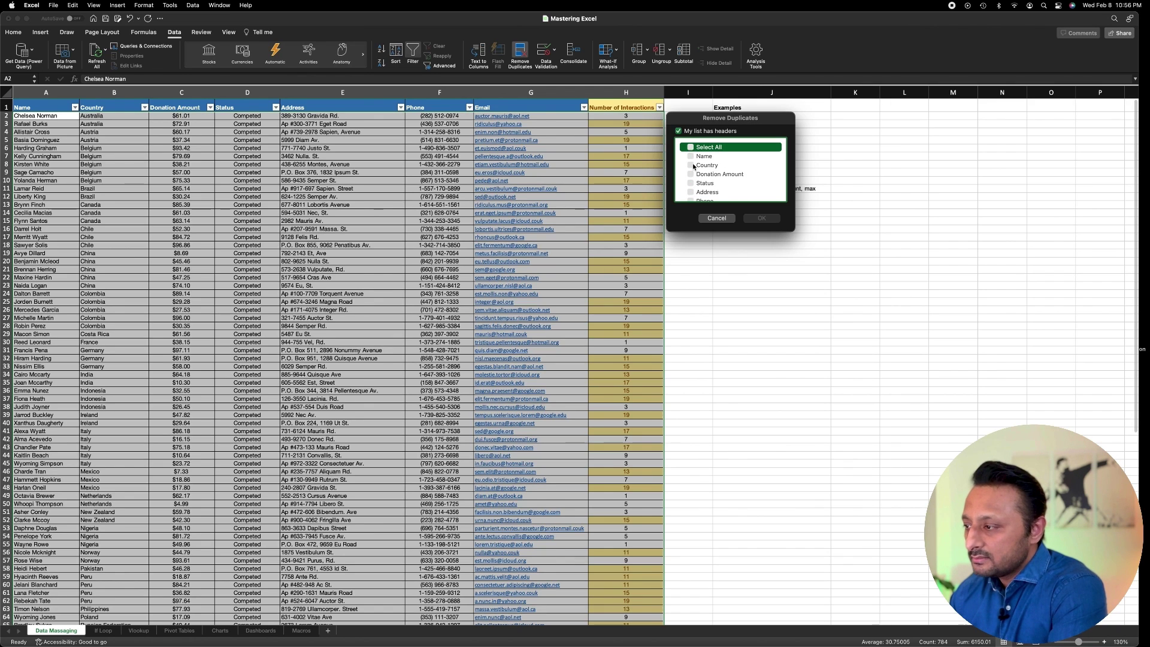
click(692, 165)
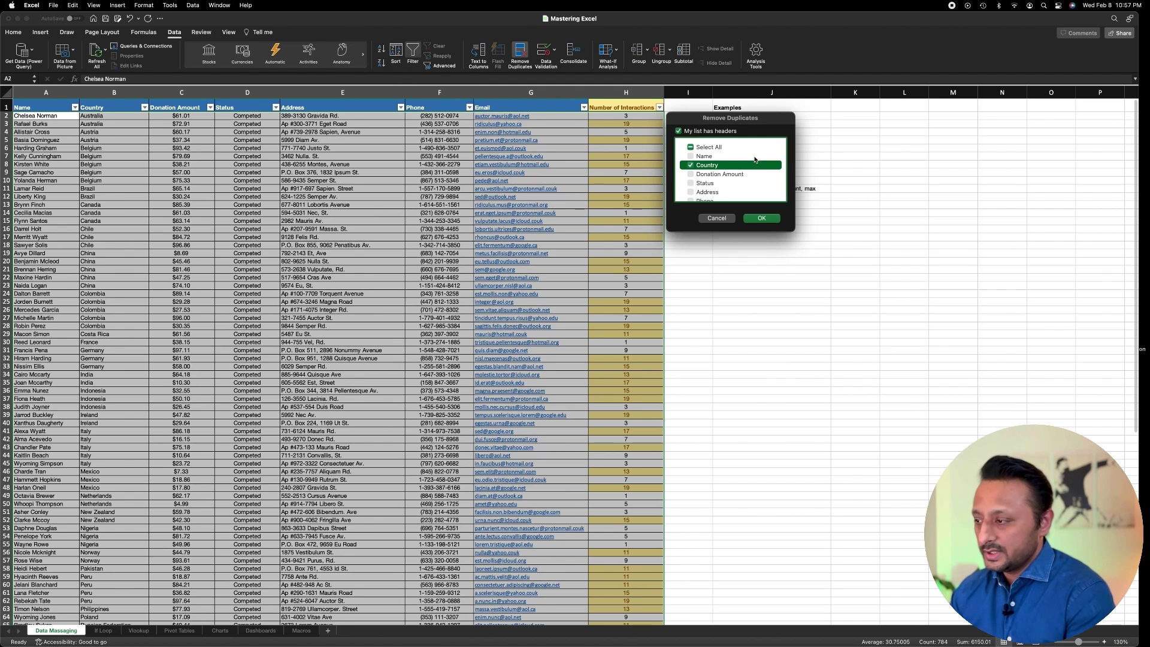
click(762, 219)
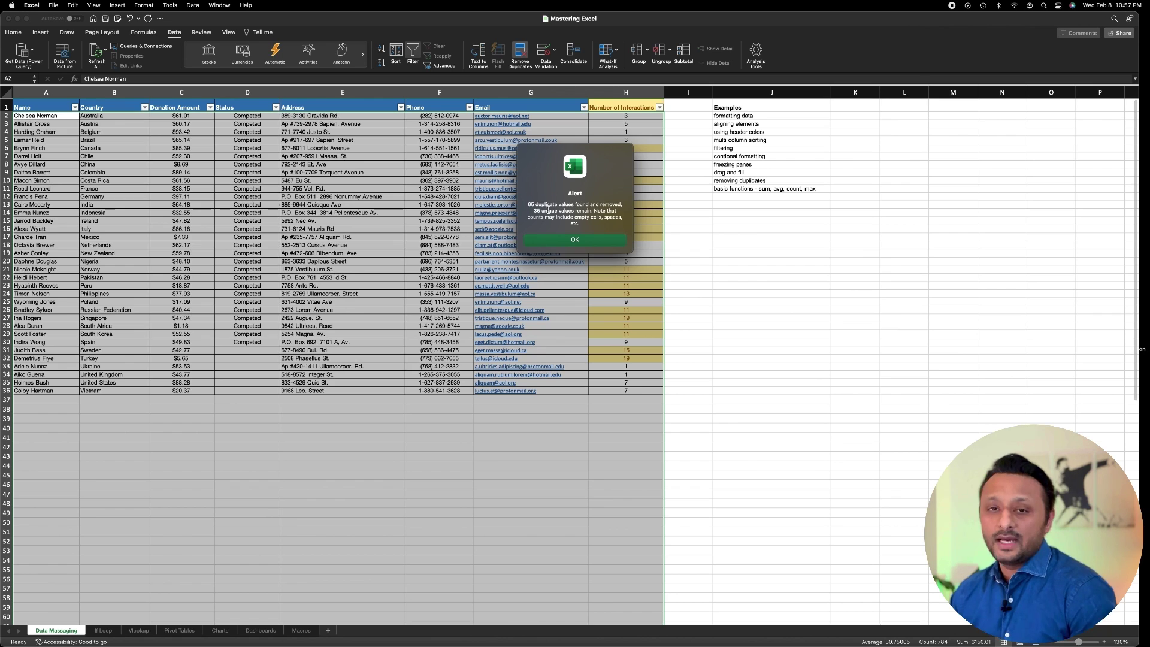
click(548, 239)
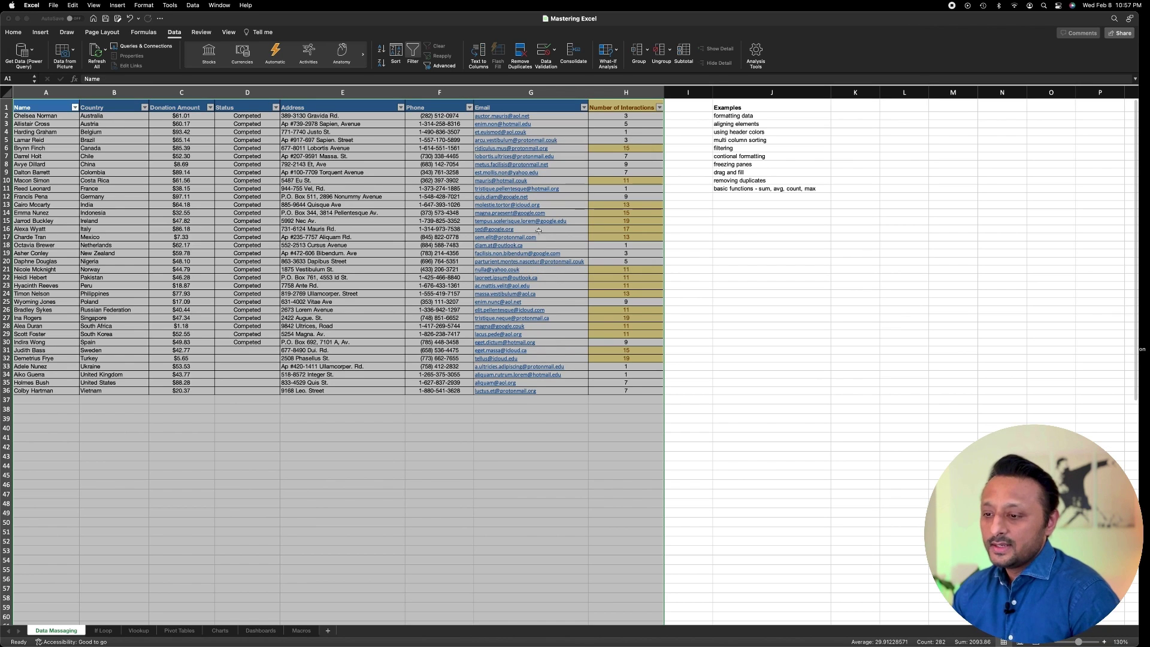
Undo the duplicate removal on the donor table
click(259, 188)
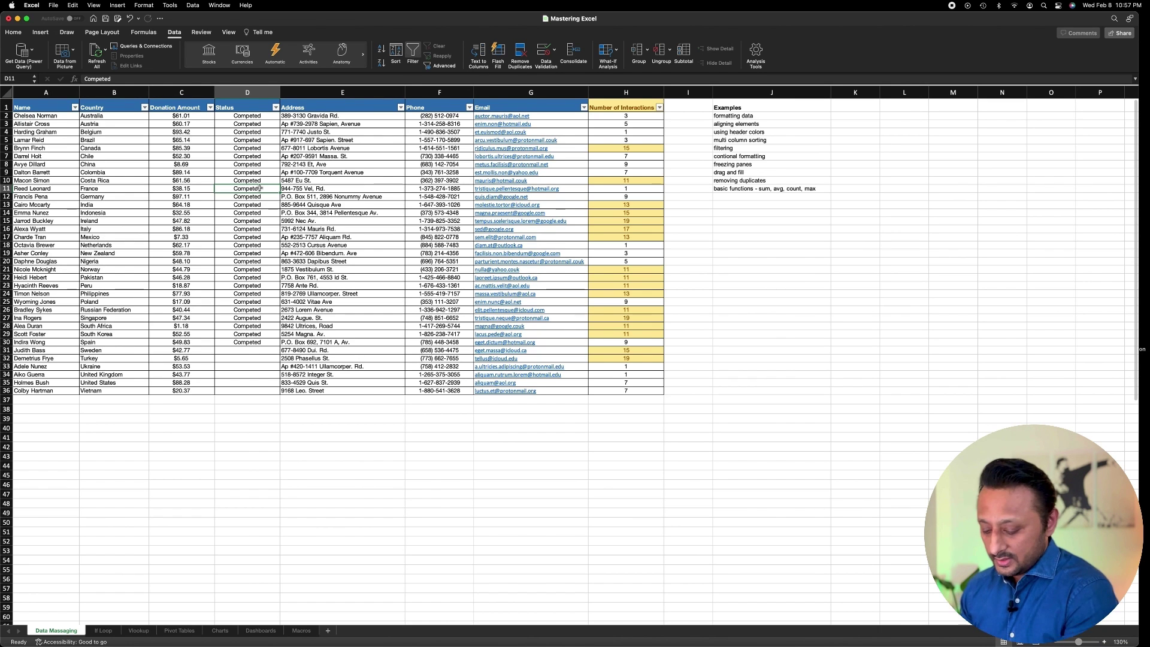
key(super+z)
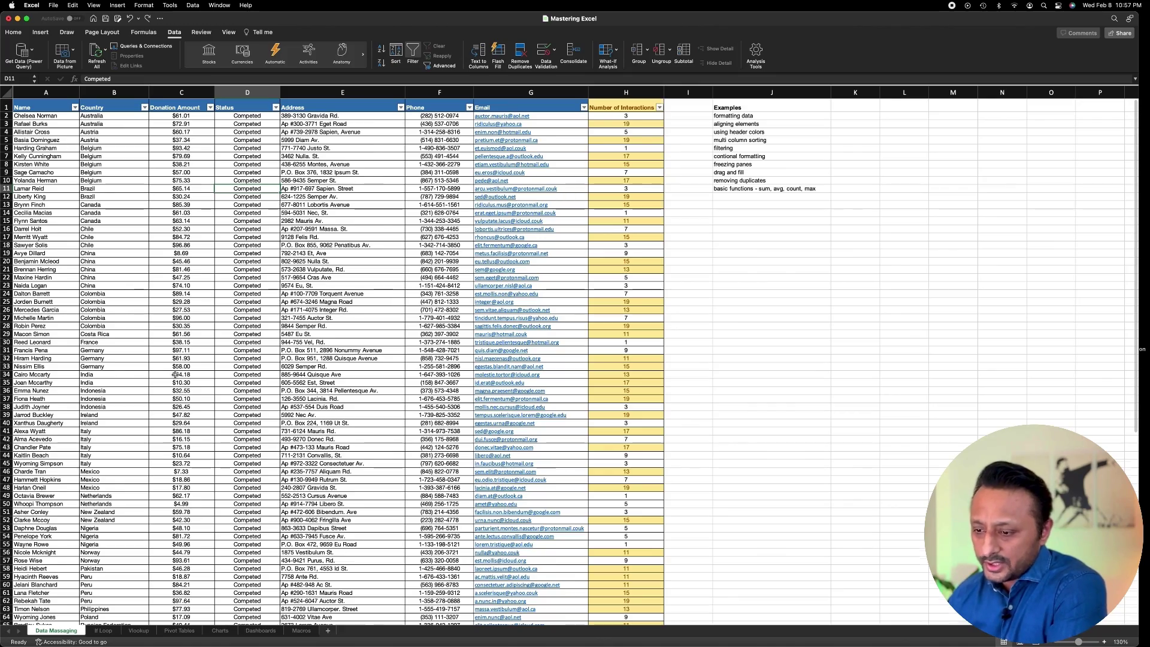
scroll(177, 374, down, 8)
scroll(176, 373, up, 8)
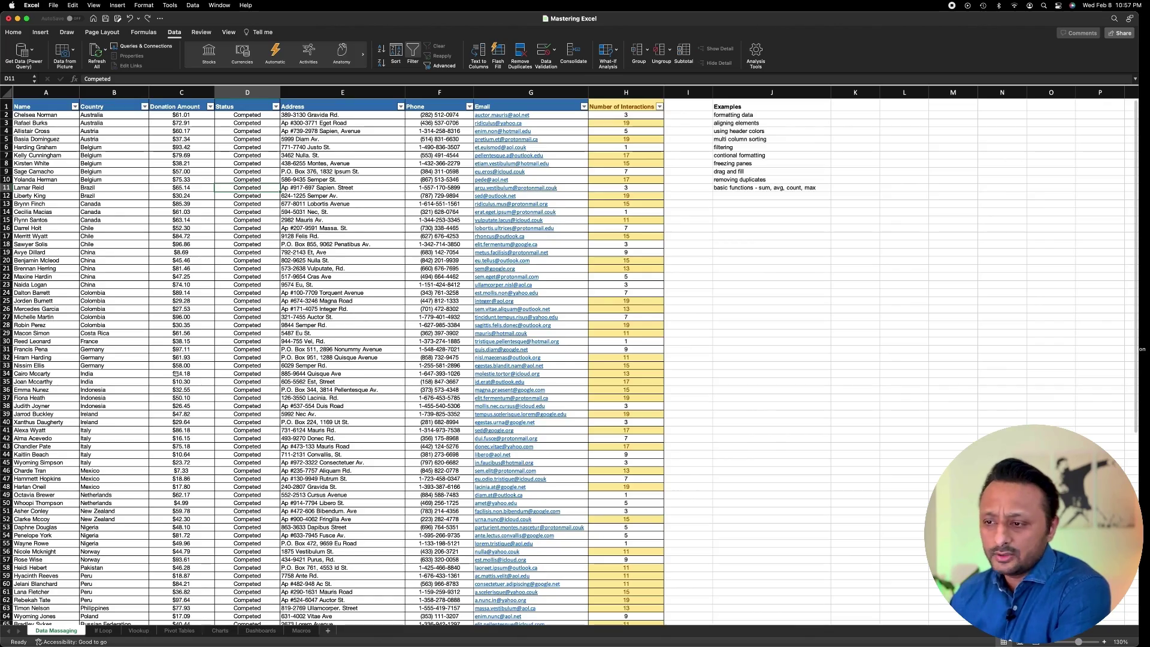
Total the Donation Amount column in C102 with AutoSum over C2:C101
scroll(176, 373, down, 20)
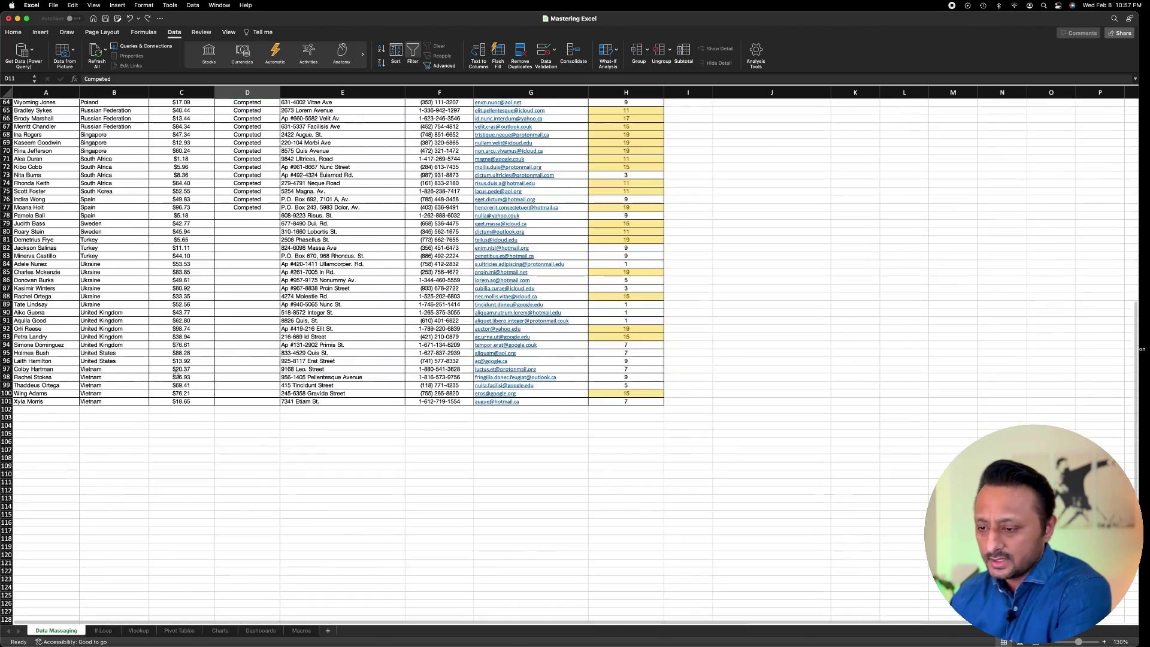
click(179, 412)
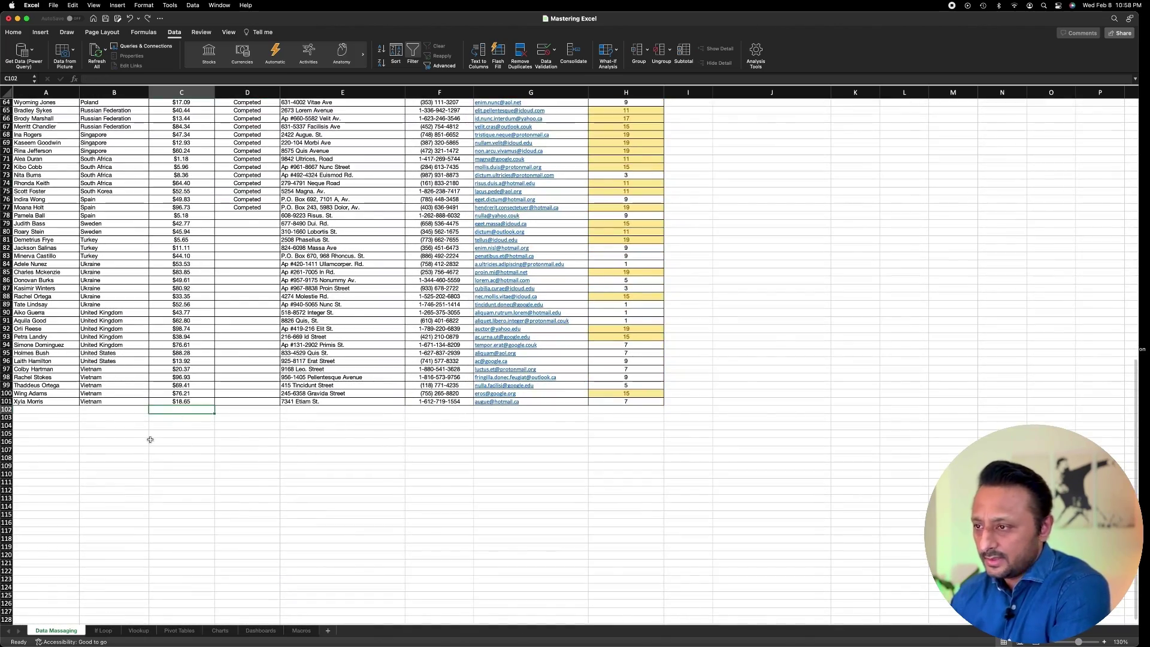
click(15, 33)
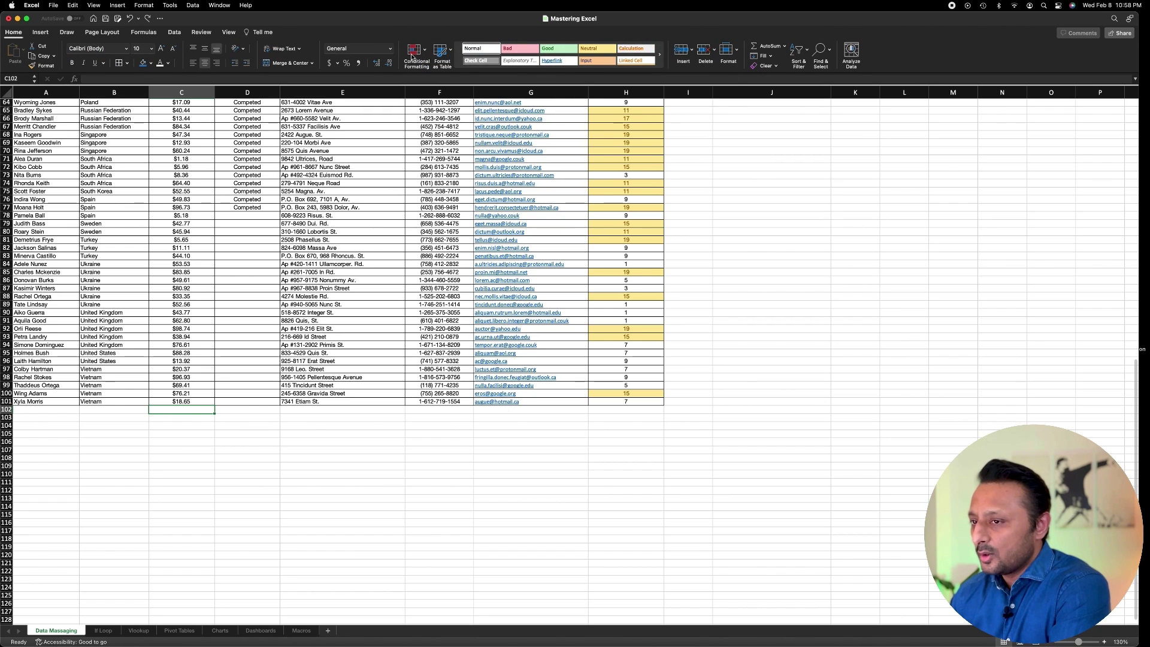
click(772, 46)
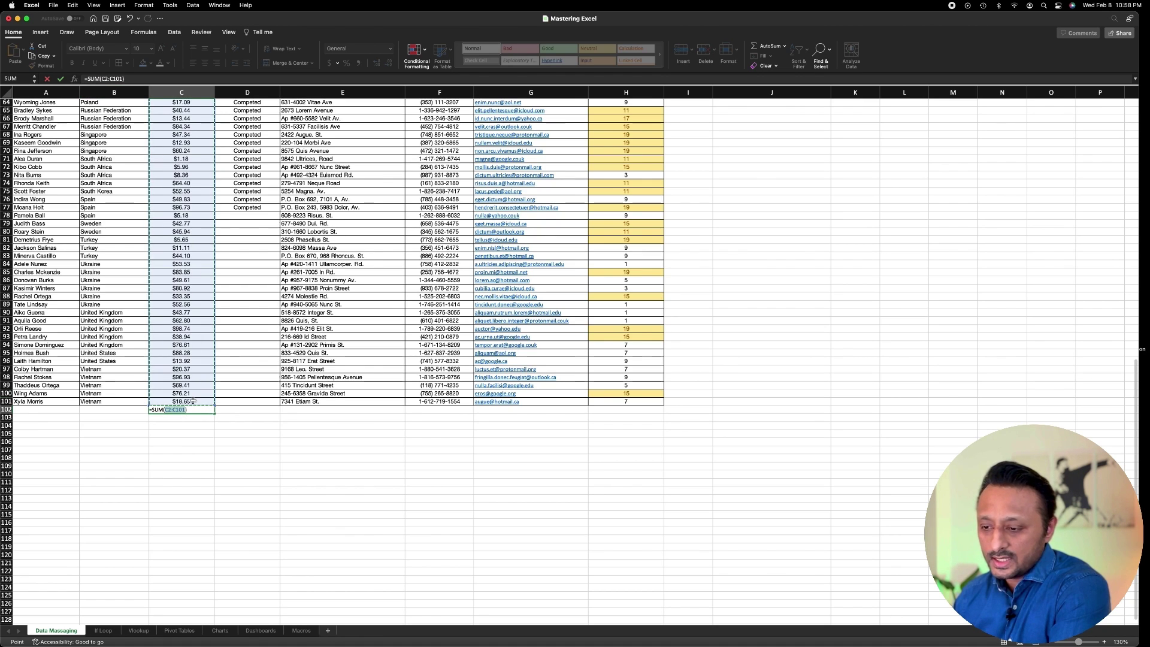
key(Return)
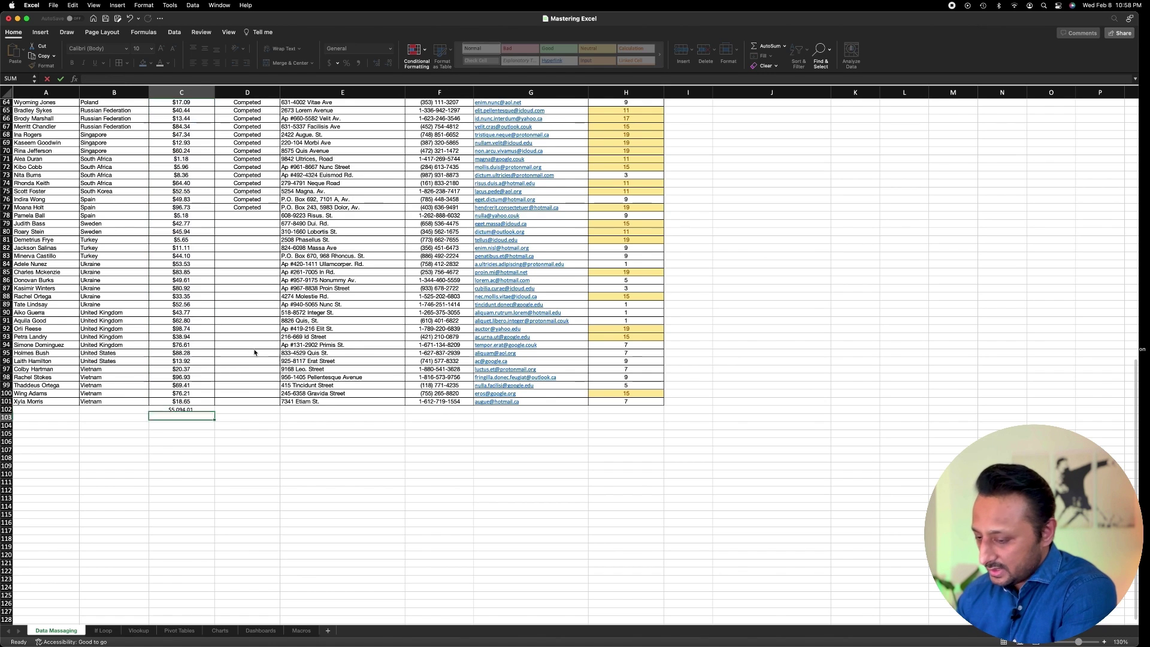
Clear the sum formula from C102 below the Donation Amount column
key(Up)
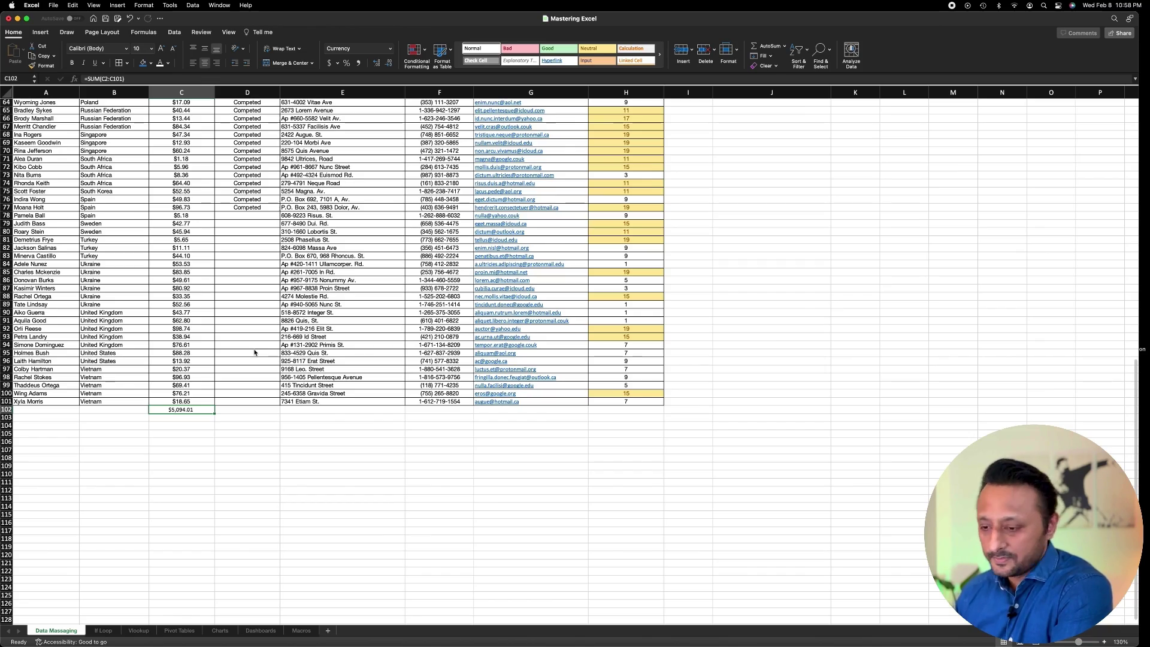
key(Delete)
scroll(254, 353, up, 15)
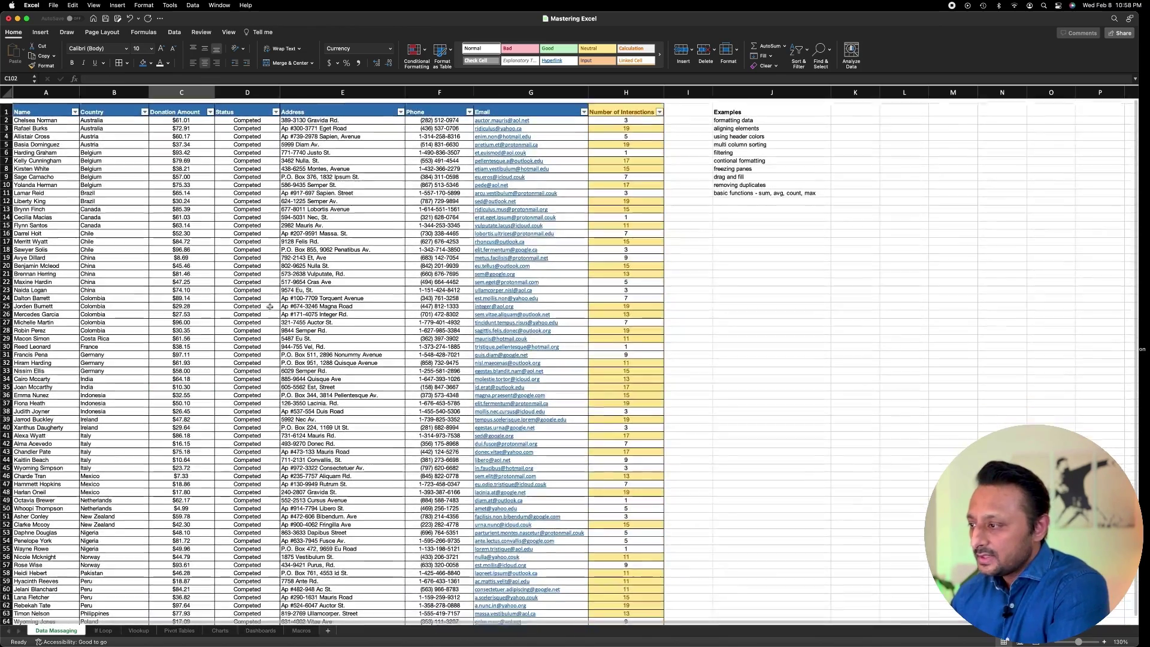
Enter an AVERAGE formula in C102 that references the first donation amount, C2
scroll(365, 270, down, 15)
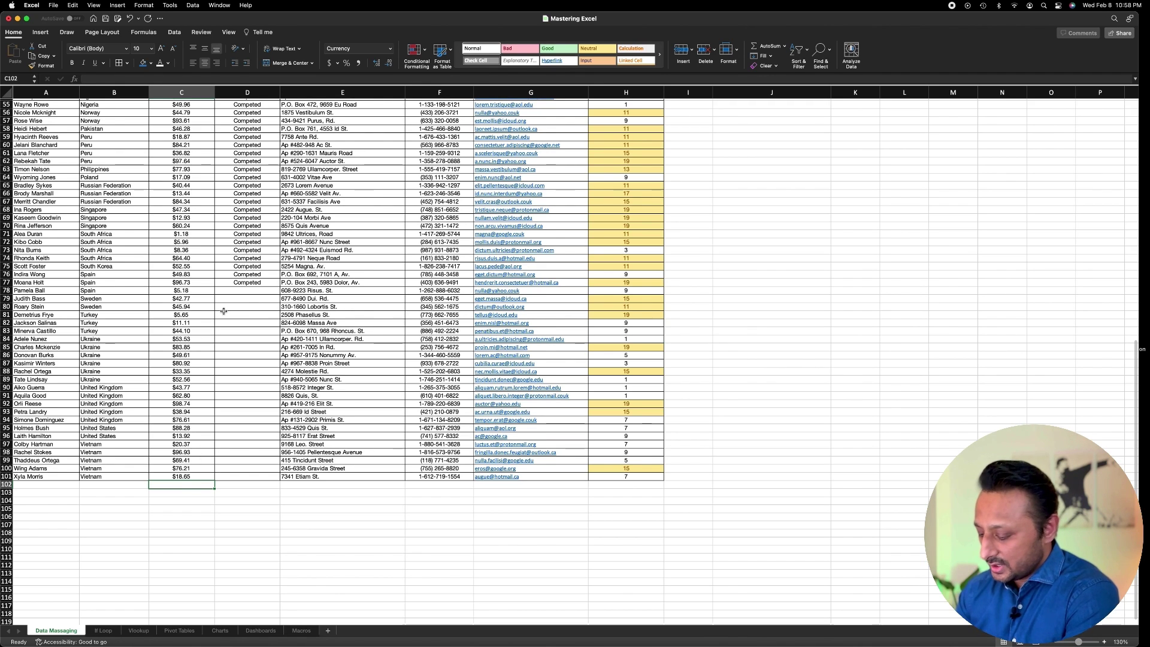
text(= )
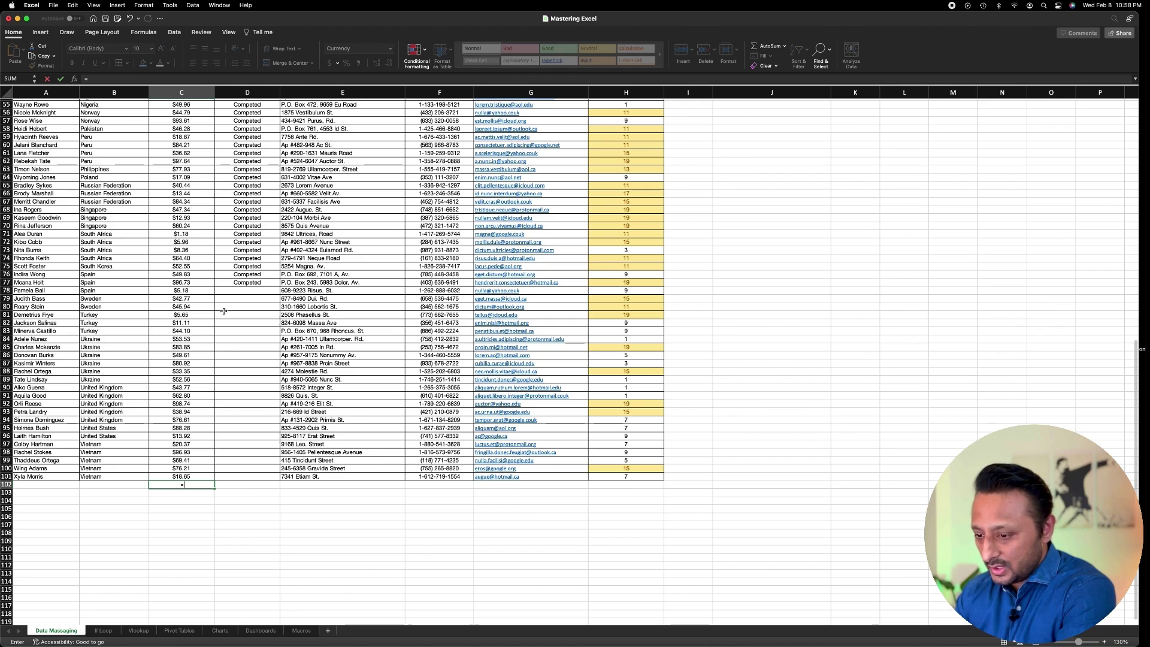
text(avg)
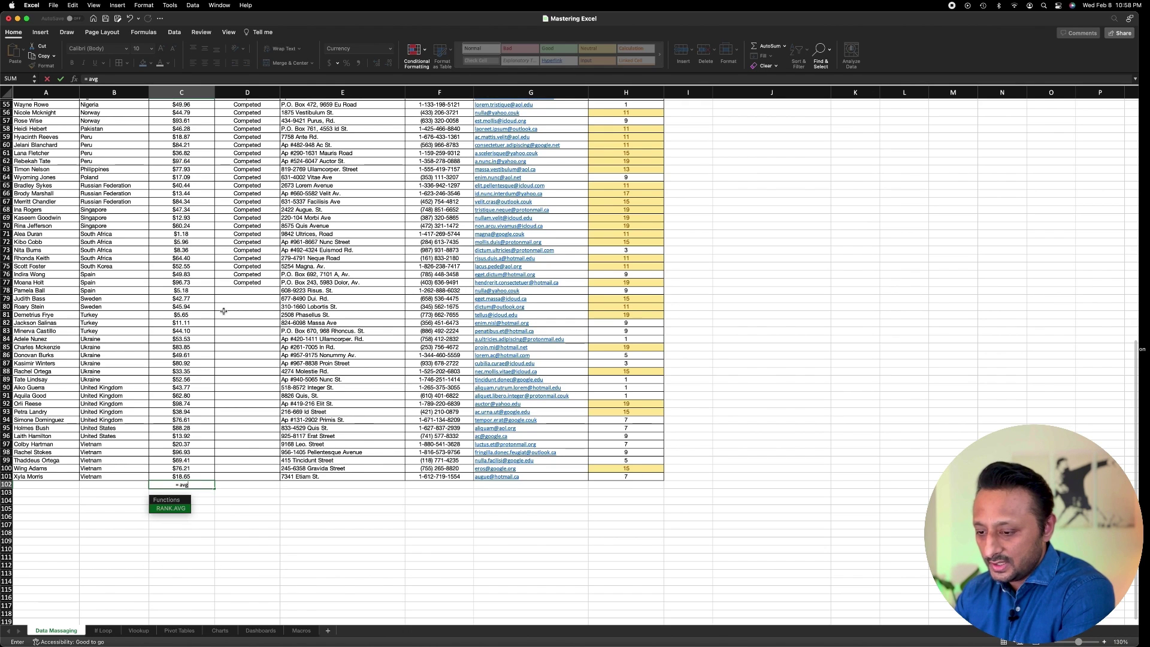
key(BackSpace)
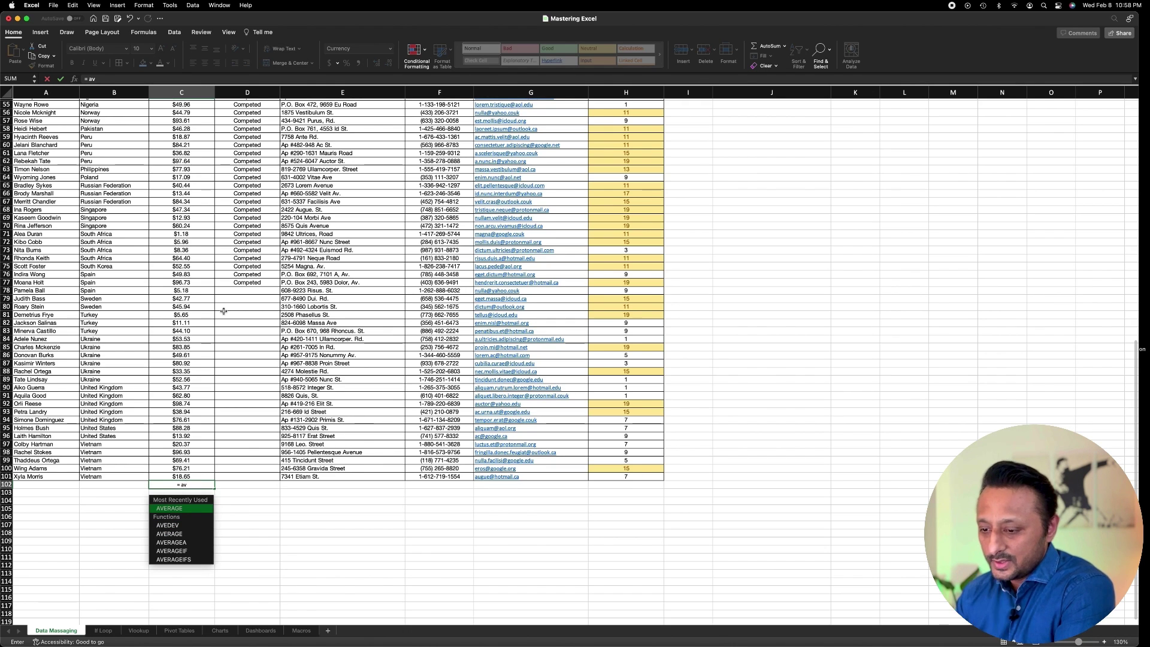
double_click(174, 508)
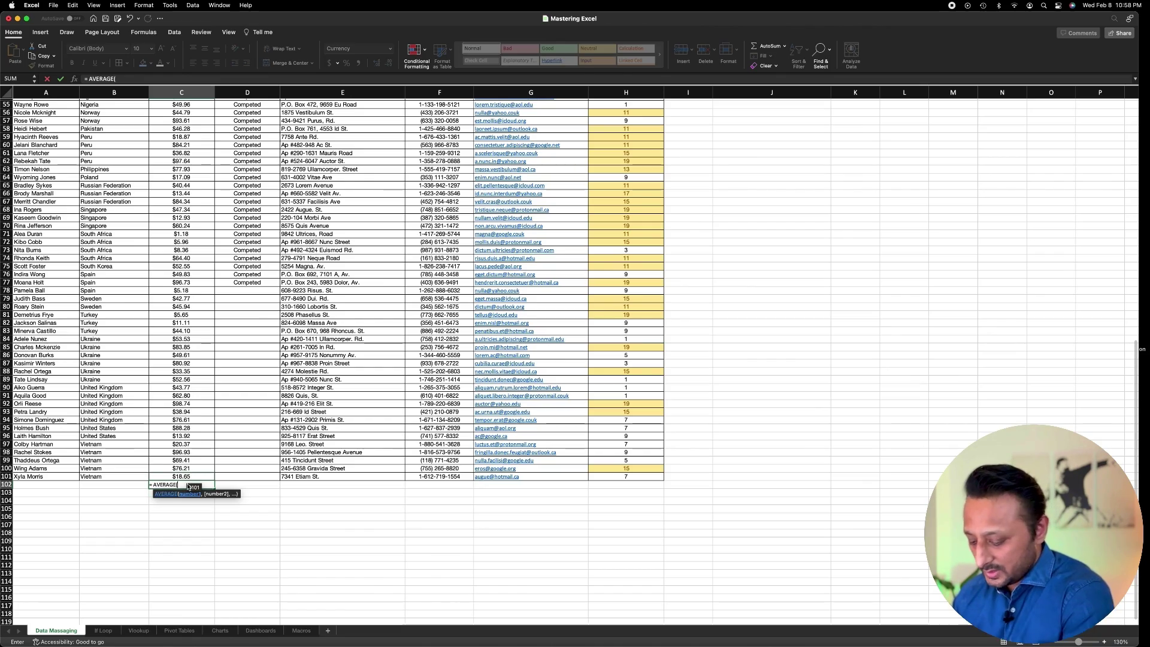
scroll(183, 257, up, 15)
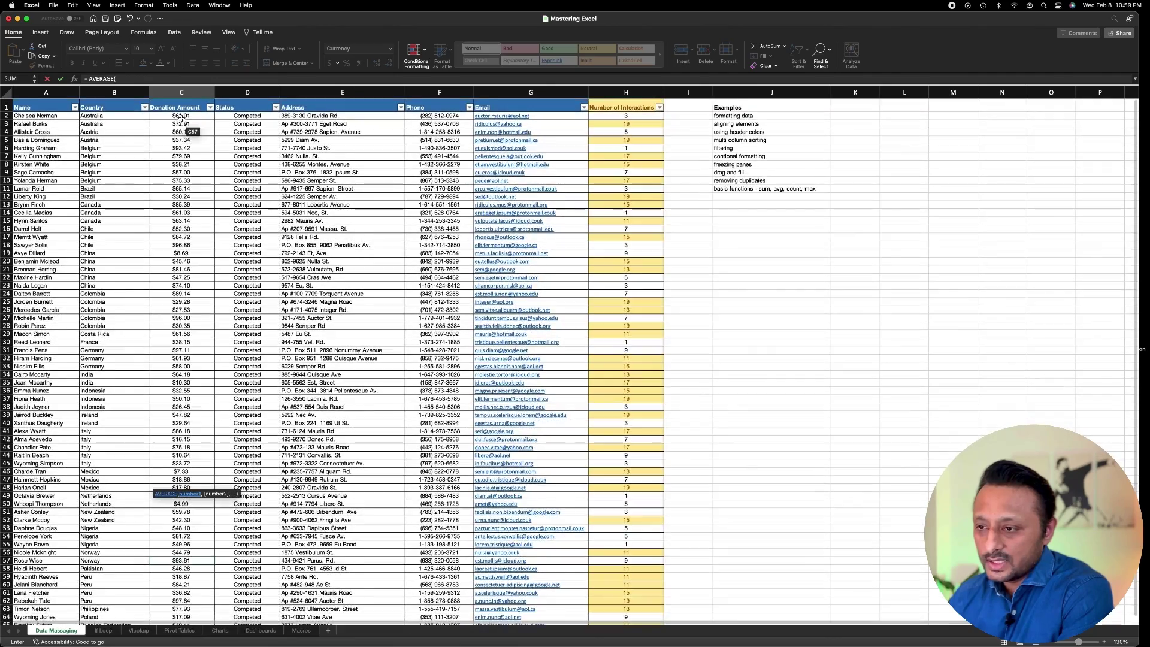
click(183, 110)
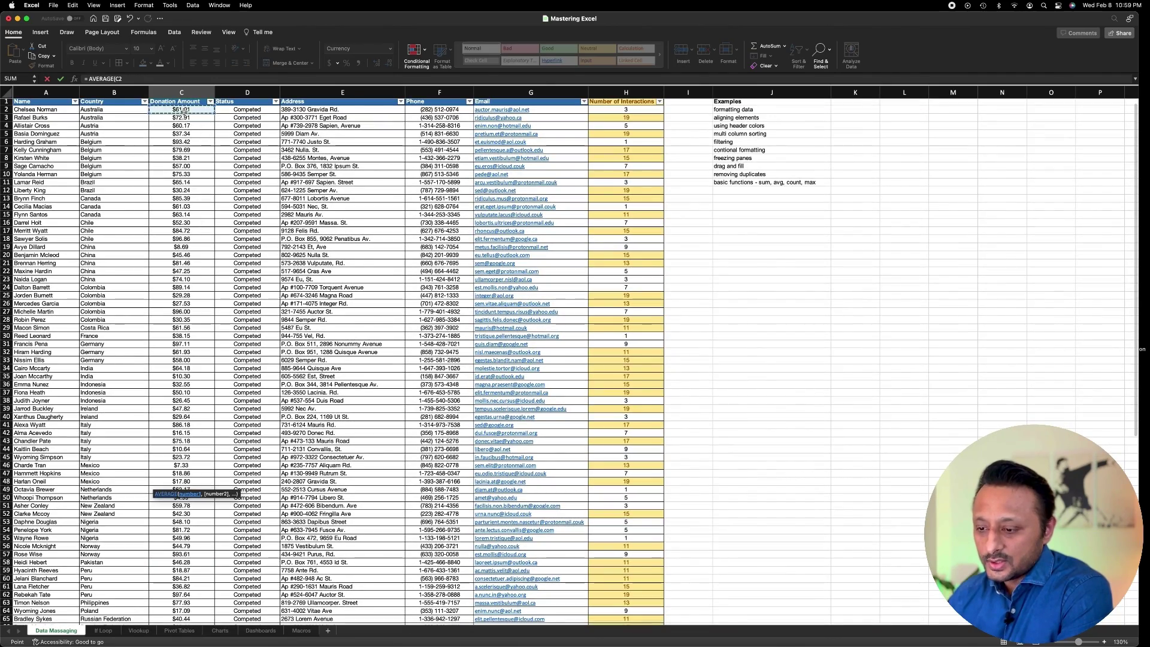
scroll(214, 435, down, 20)
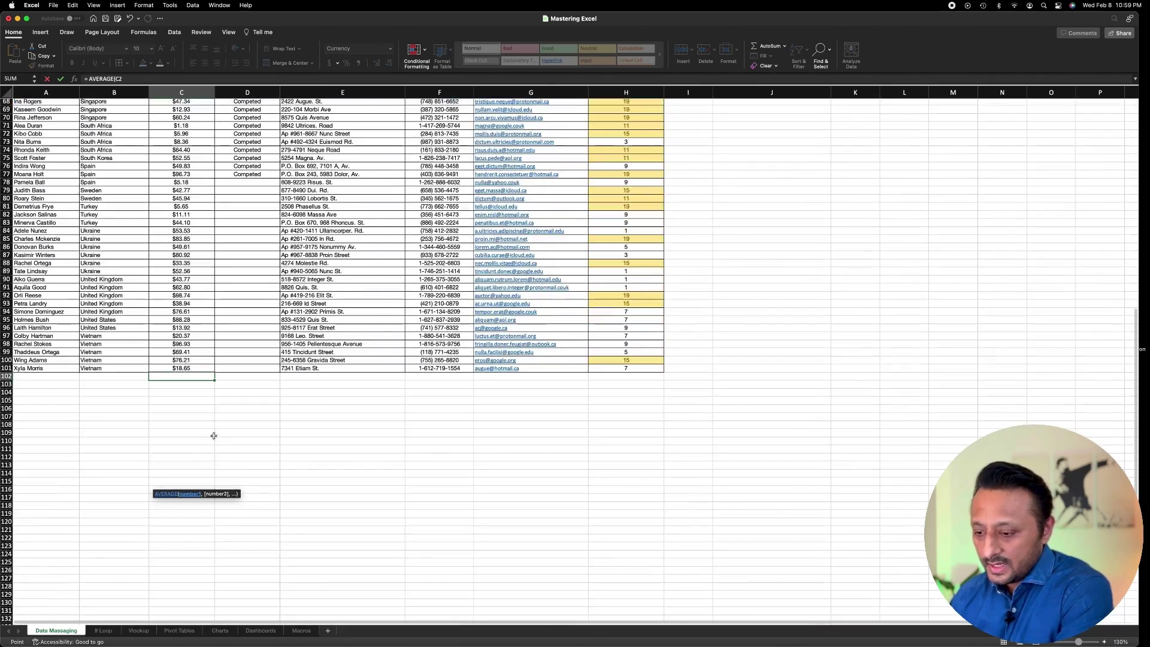
scroll(213, 436, up, 1)
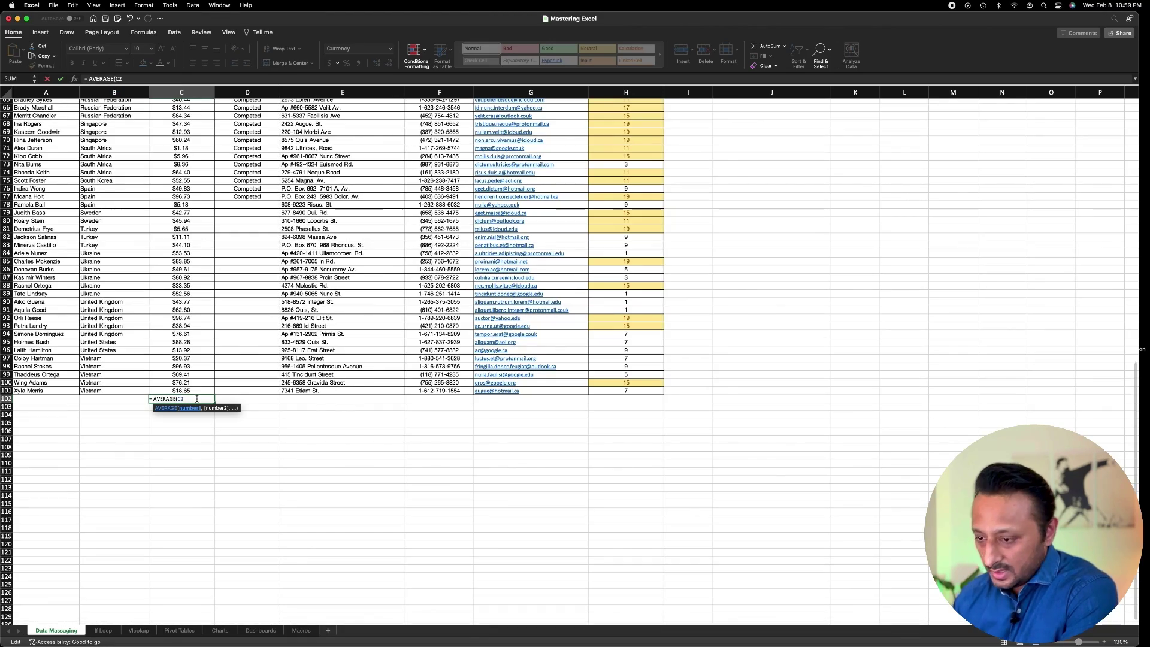
scroll(197, 359, up, 20)
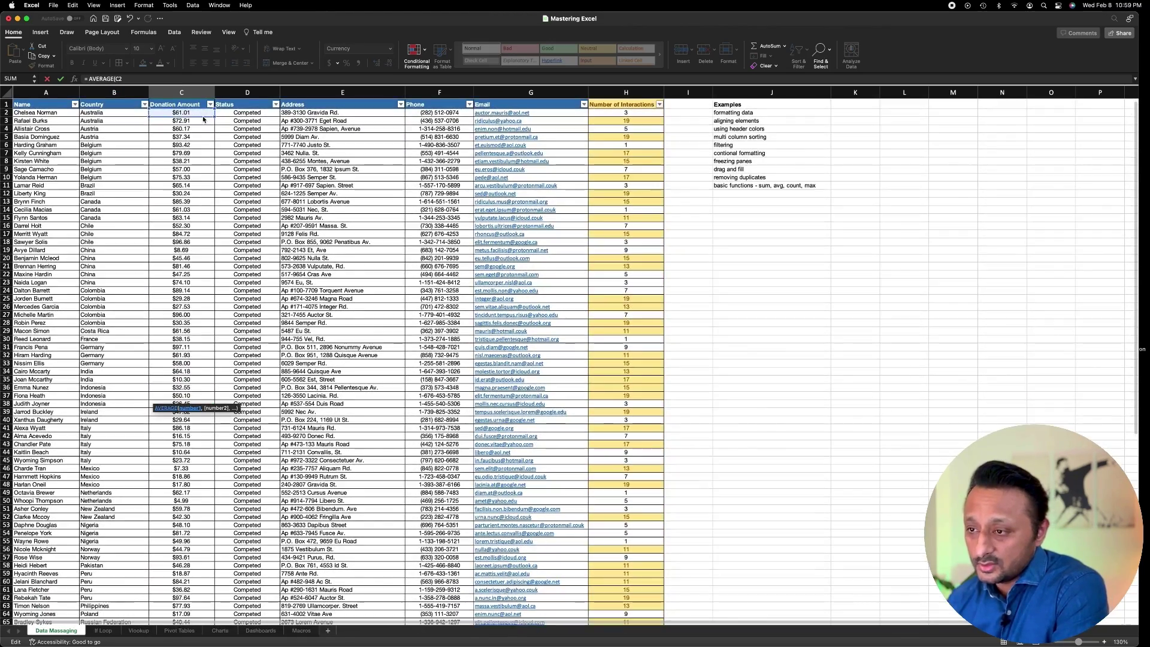
drag(203, 120, 183, 293)
key(Escape)
click(207, 114)
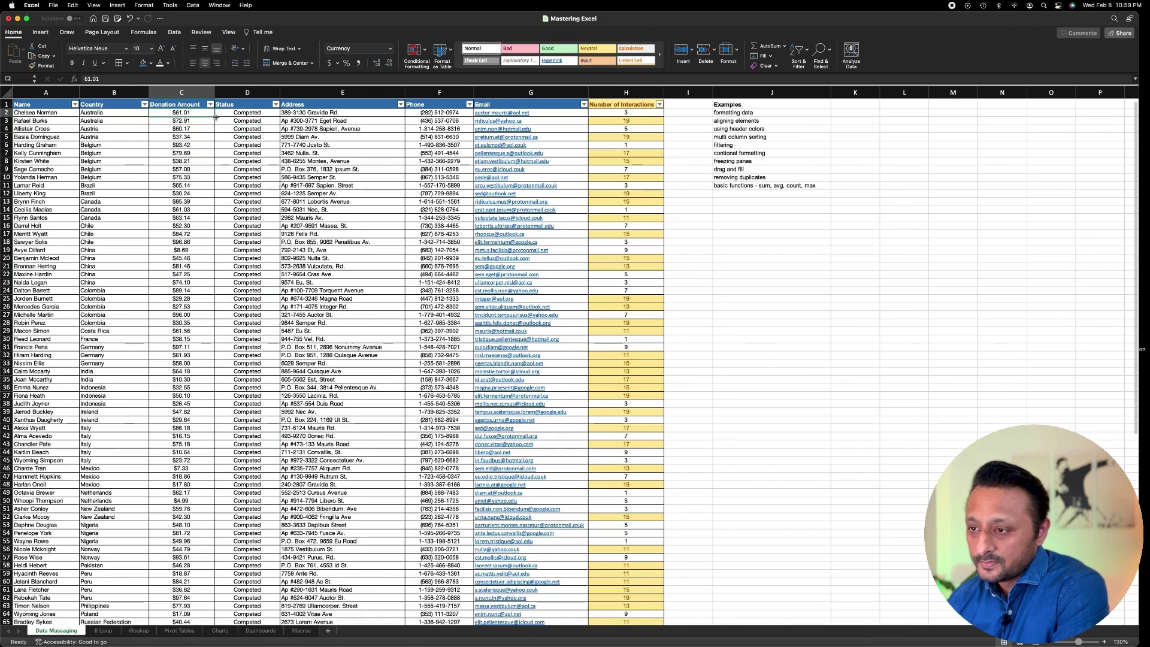
Extend the range of the AVERAGE formula in C102 to C2:C101
scroll(190, 306, down, 15)
scroll(192, 311, up, 8)
scroll(192, 315, down, 5)
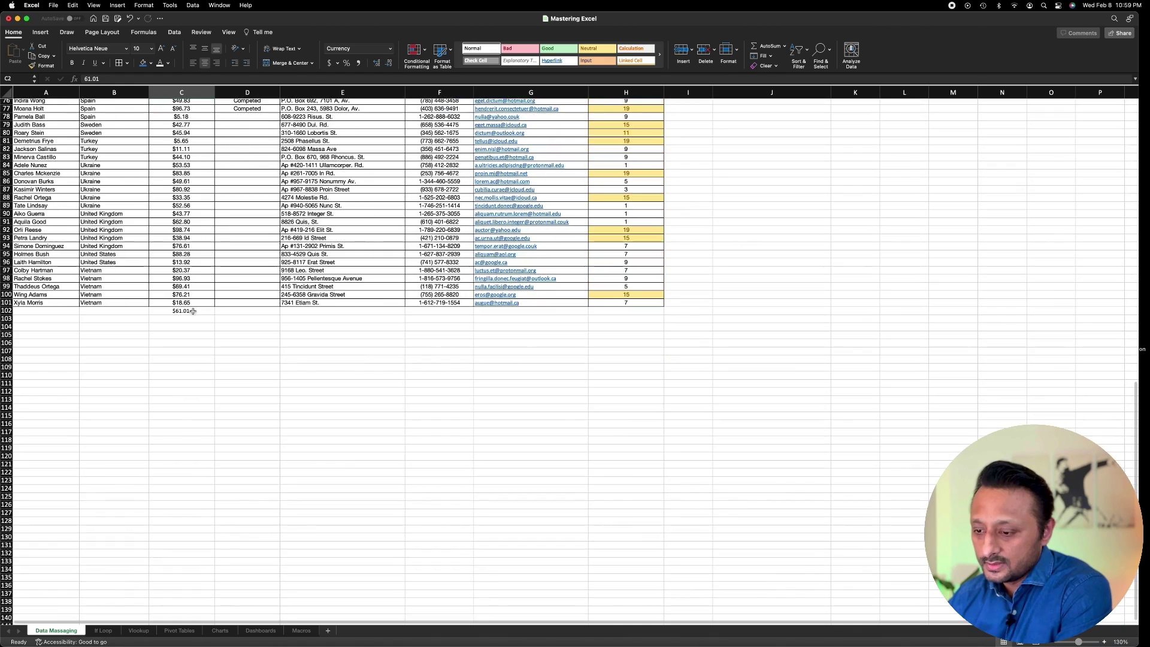
click(187, 311)
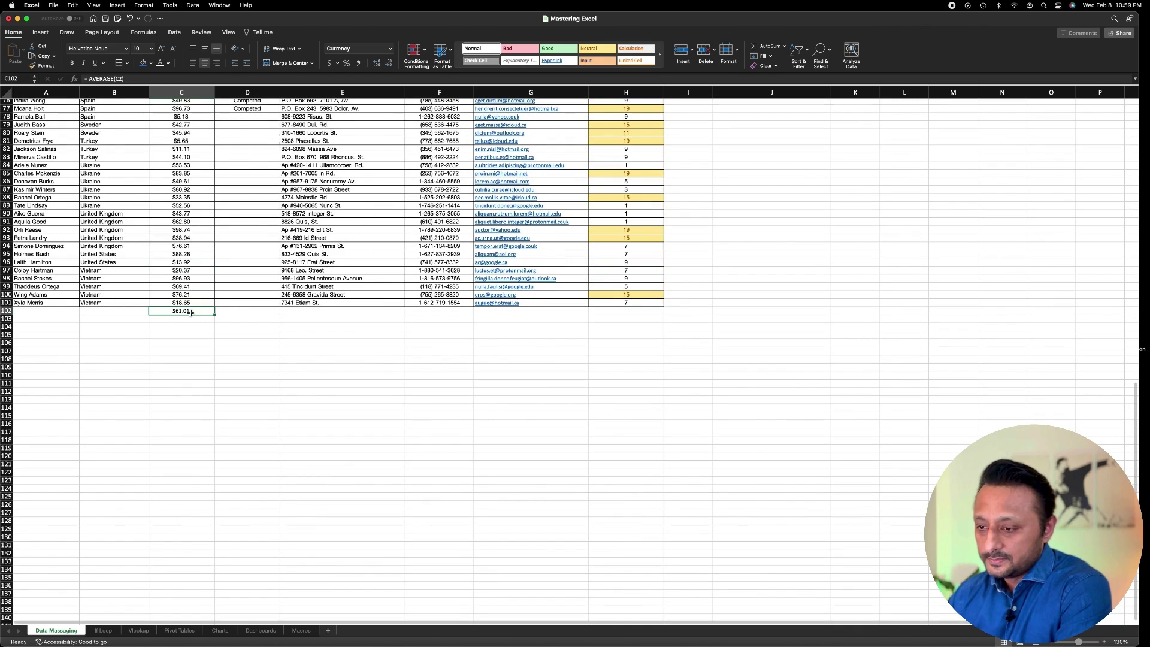
double_click(120, 79)
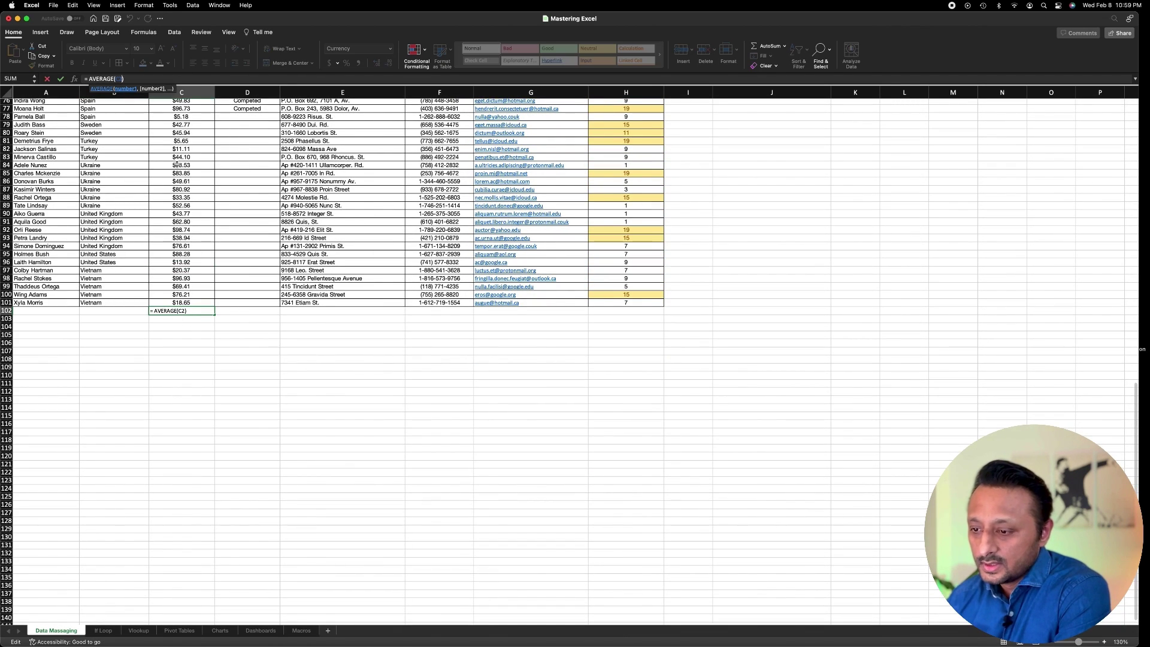
text(:C101)
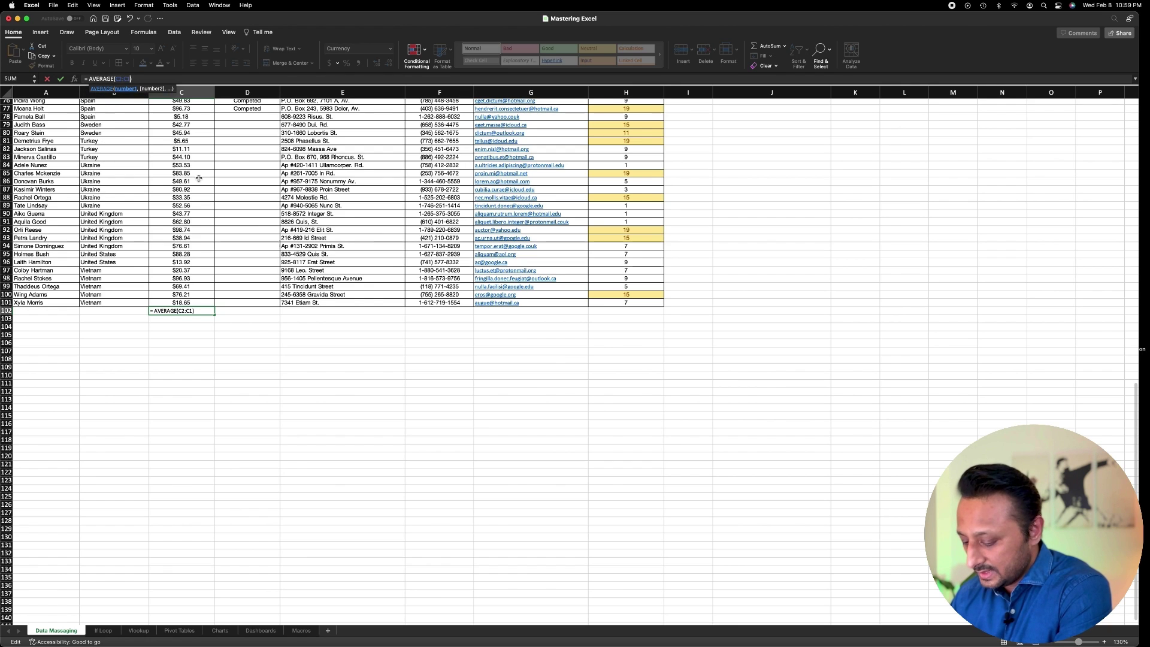
key(Return)
key(Up)
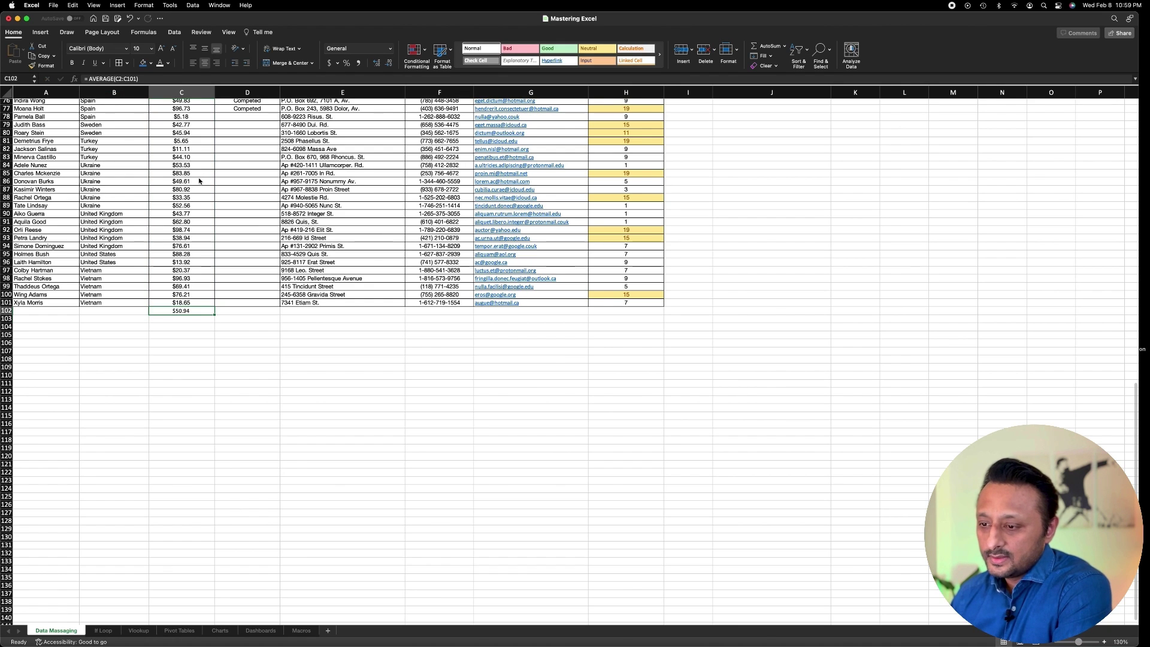
Check the cell range covered by the AVERAGE formula in C102 and clear the formula
double_click(188, 310)
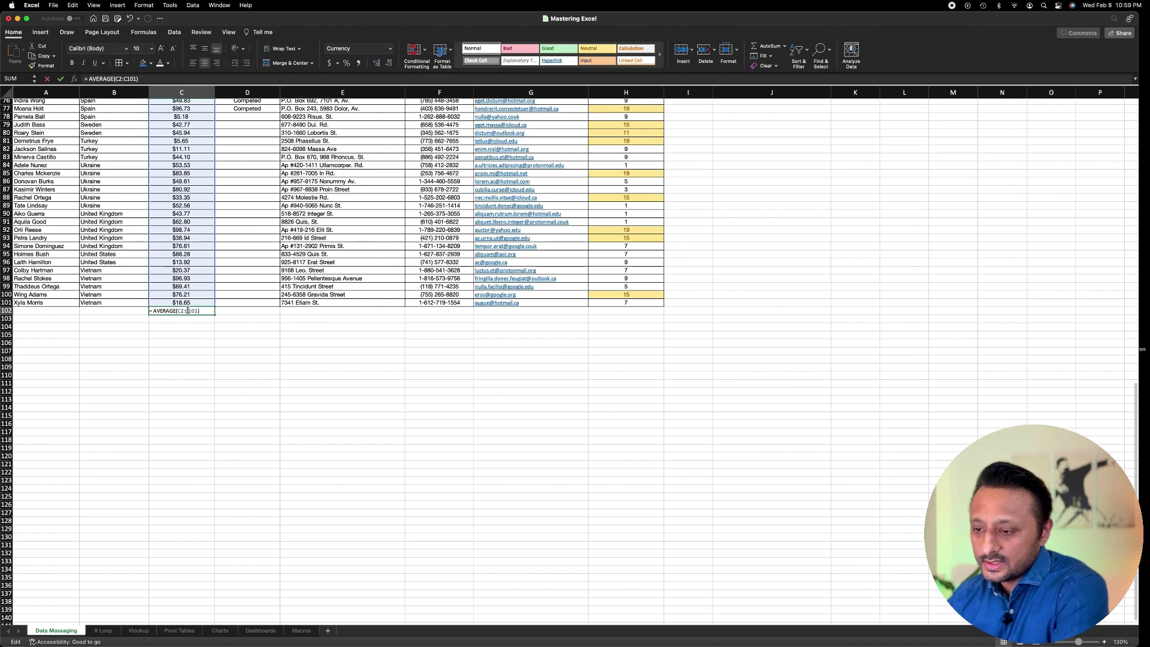
scroll(222, 325, up, 10)
scroll(221, 325, up, 5)
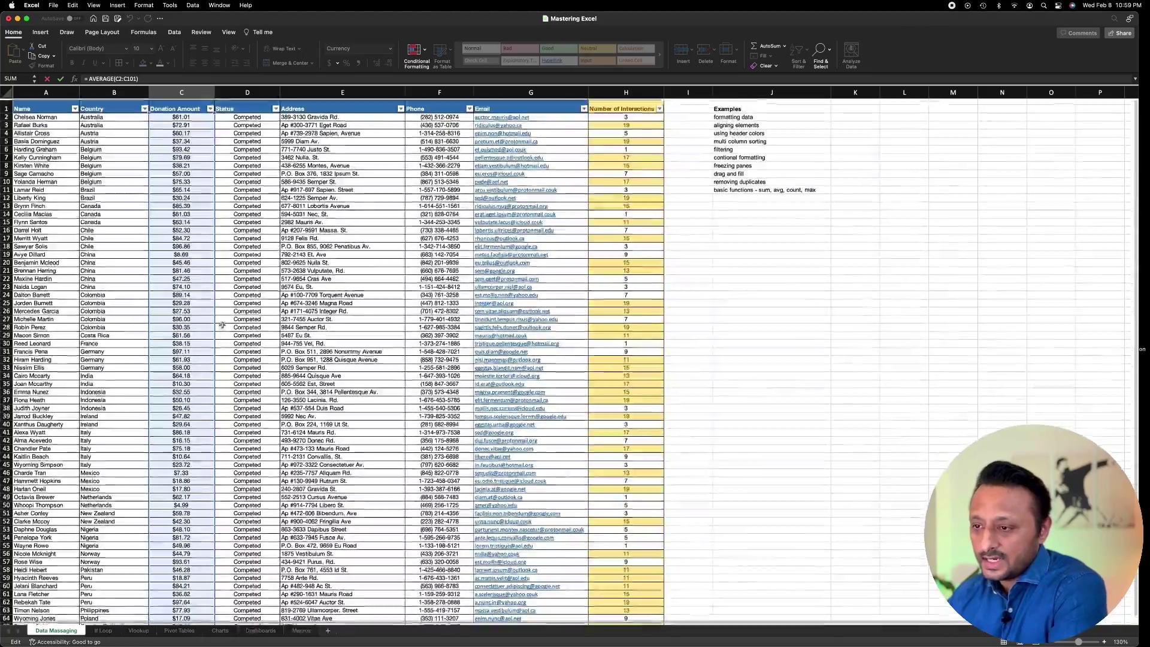
scroll(222, 326, down, 15)
scroll(222, 326, down, 3)
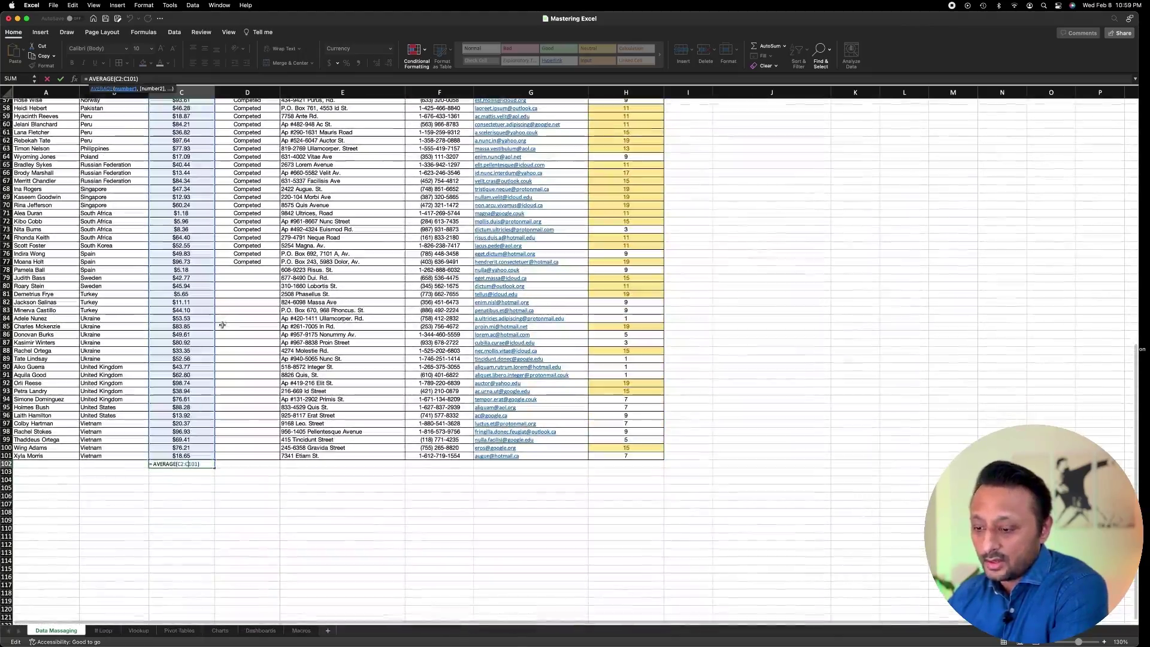
key(Escape)
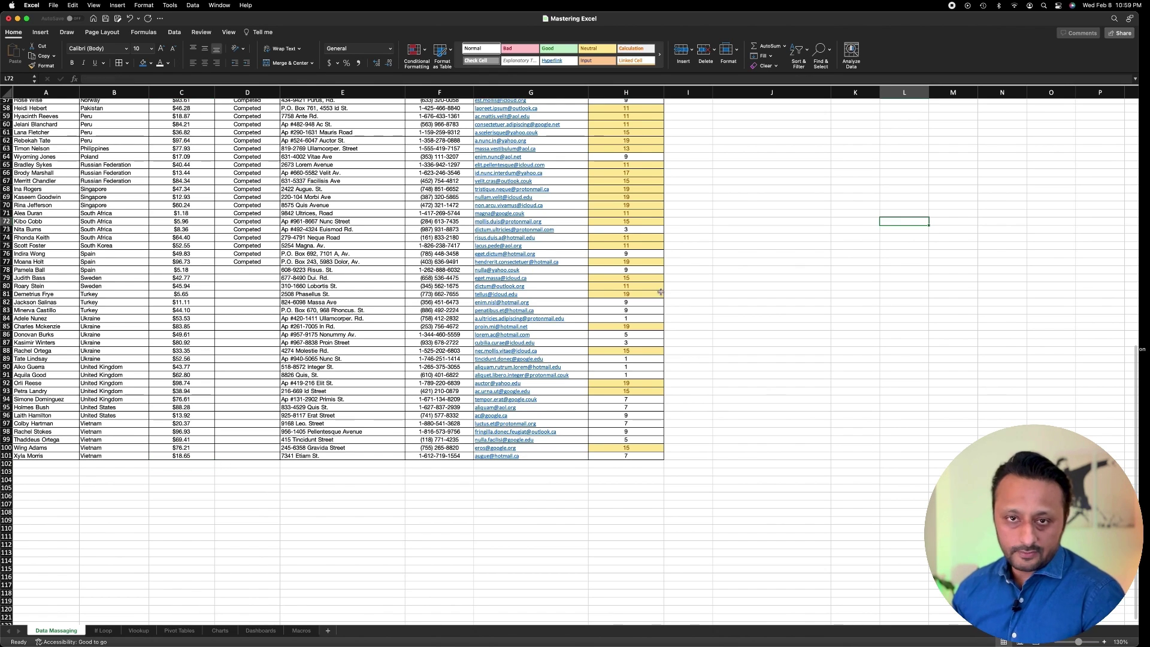
Insert the AVERAGE function over C2:C101 in C102 through the Formula Builder, and clear the cell
click(188, 465)
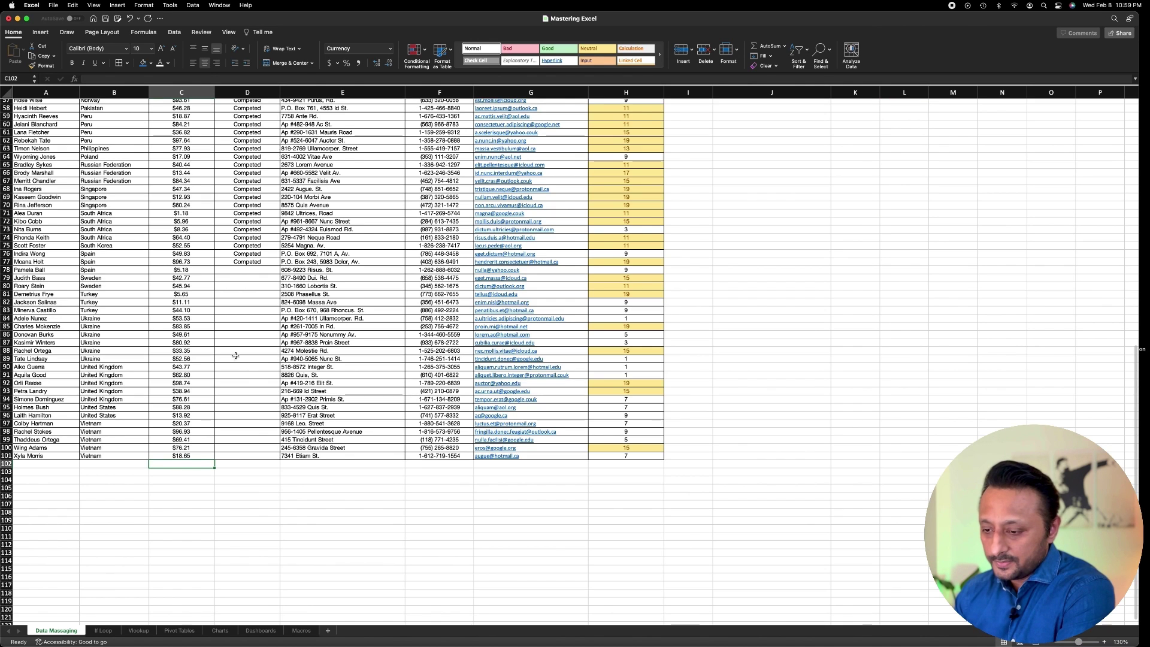
click(75, 79)
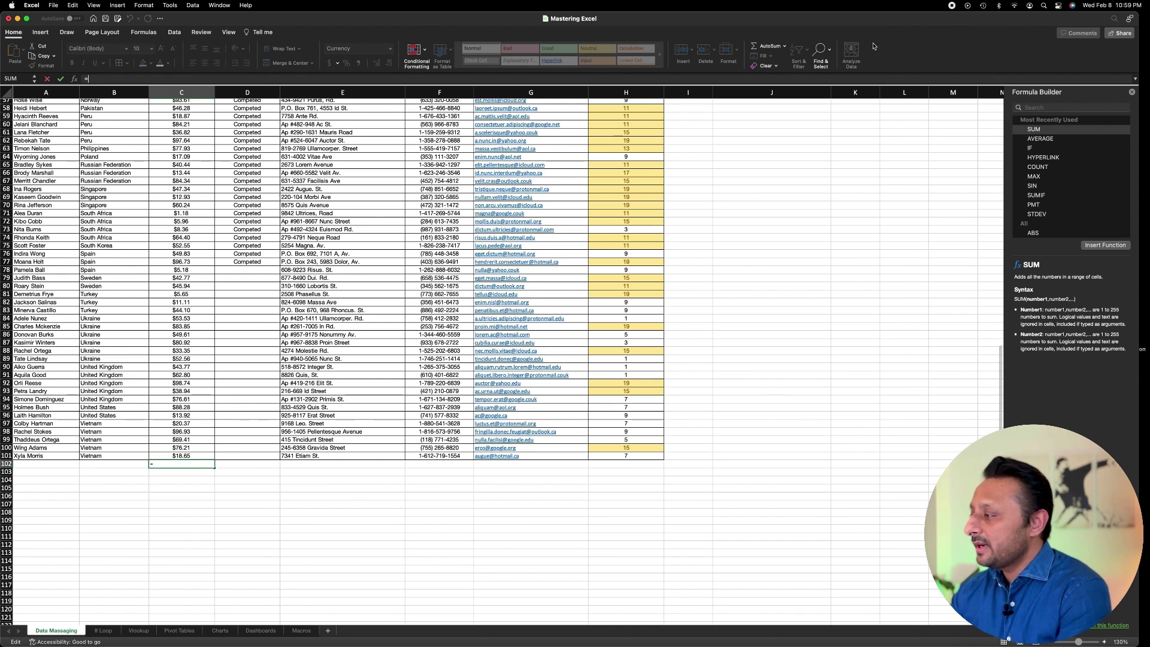
click(1042, 139)
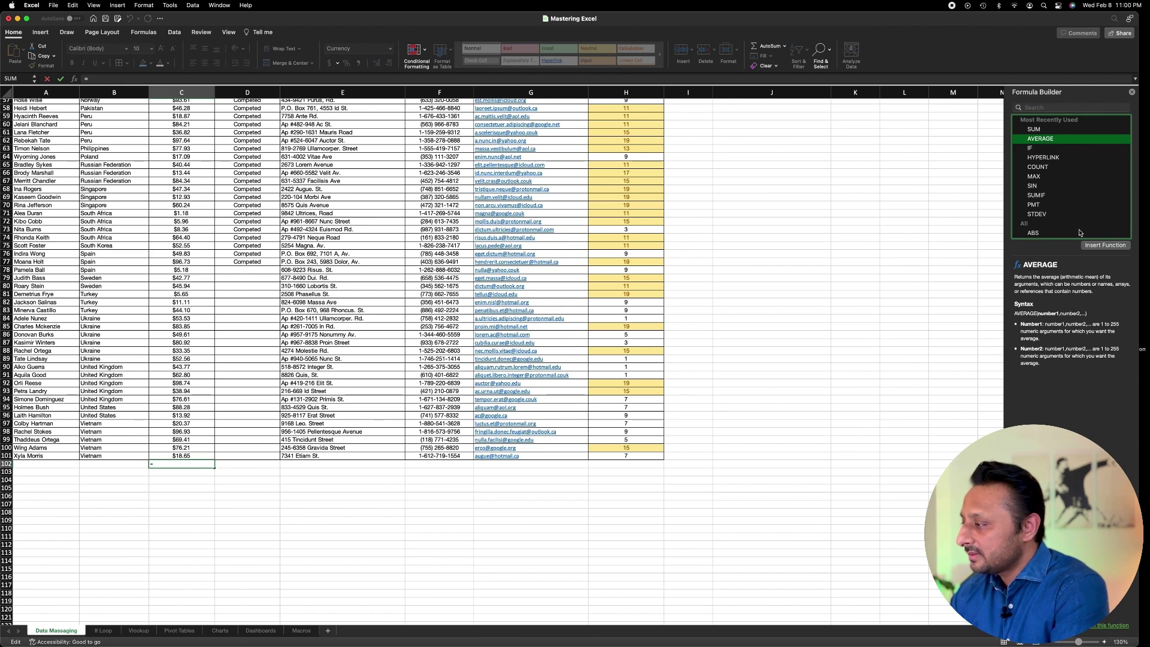
click(1106, 245)
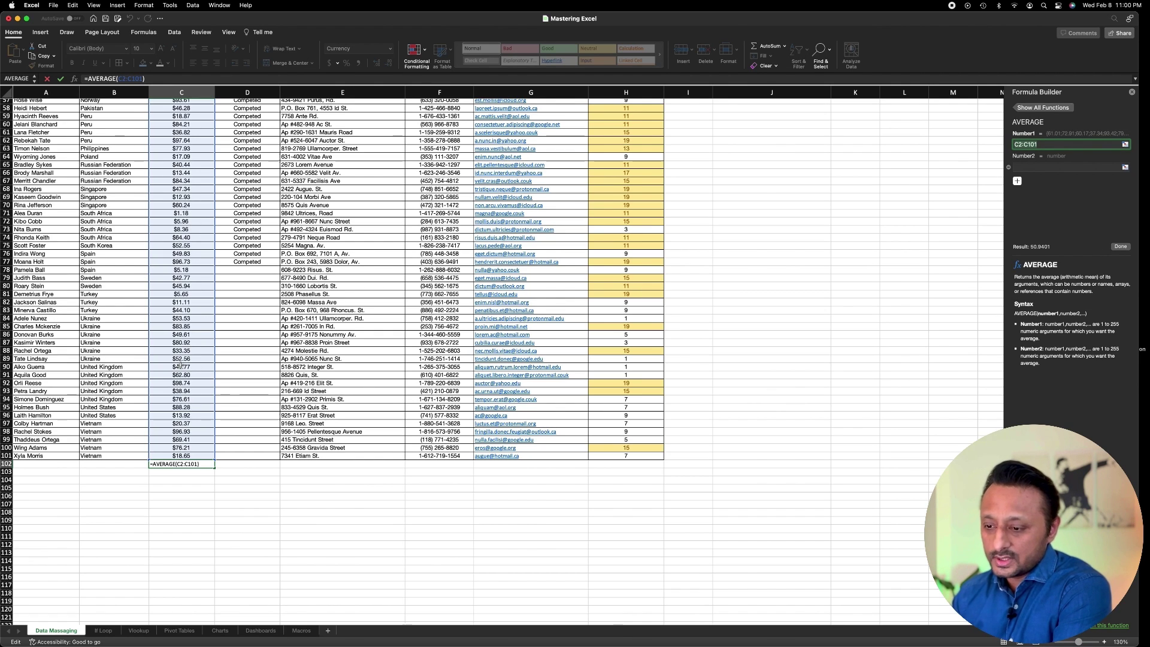
key(Return)
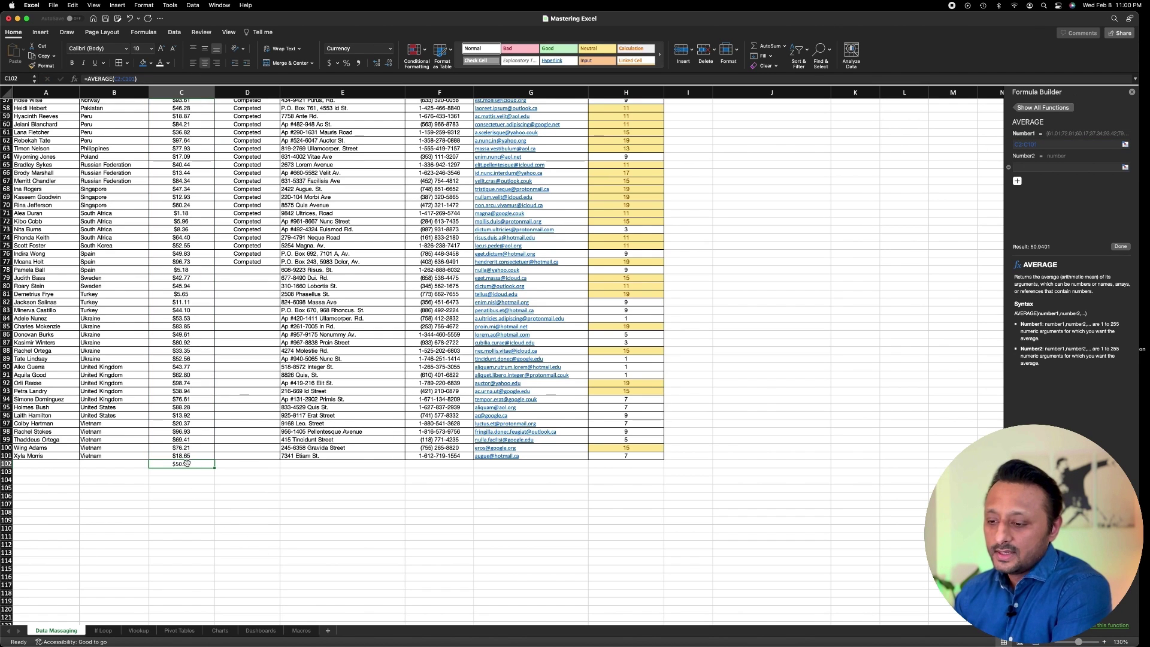
key(Delete)
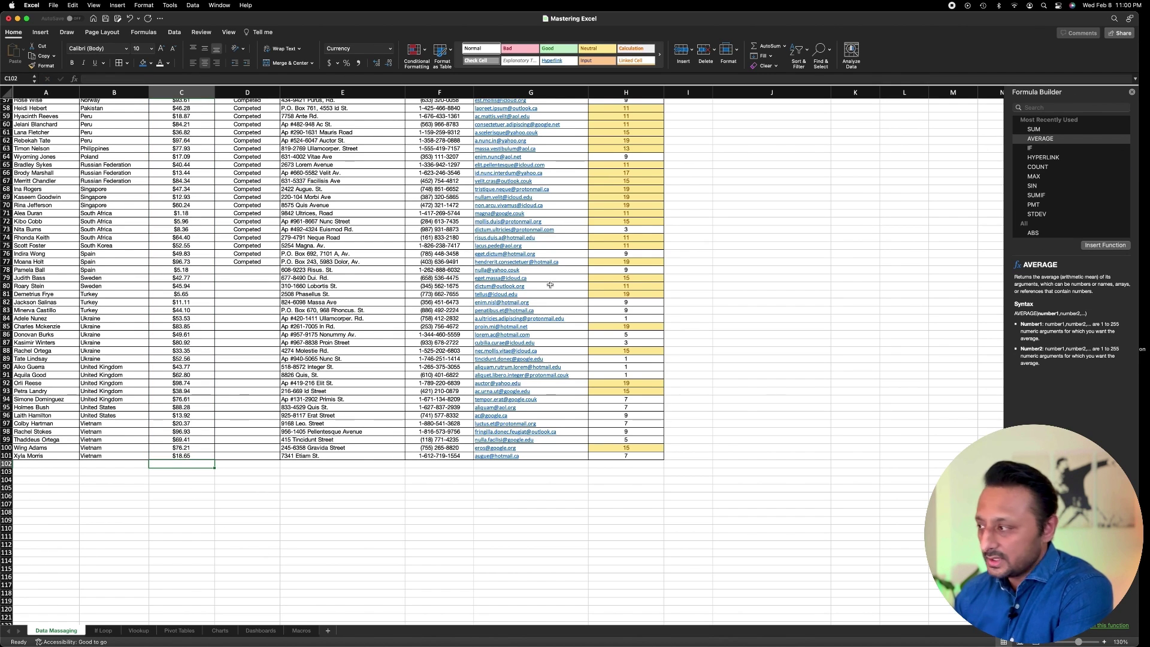
Insert the COUNT function over C2:C101 in C102 through the Formula Builder, and clear the cell
click(1035, 168)
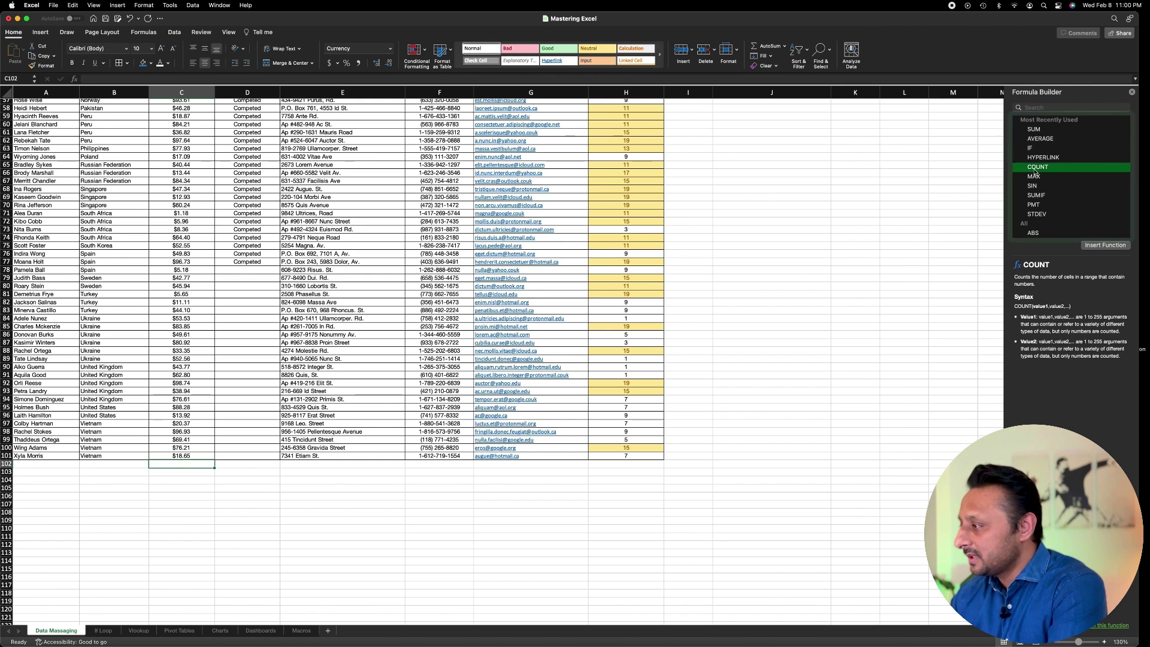
click(1095, 246)
key(Return)
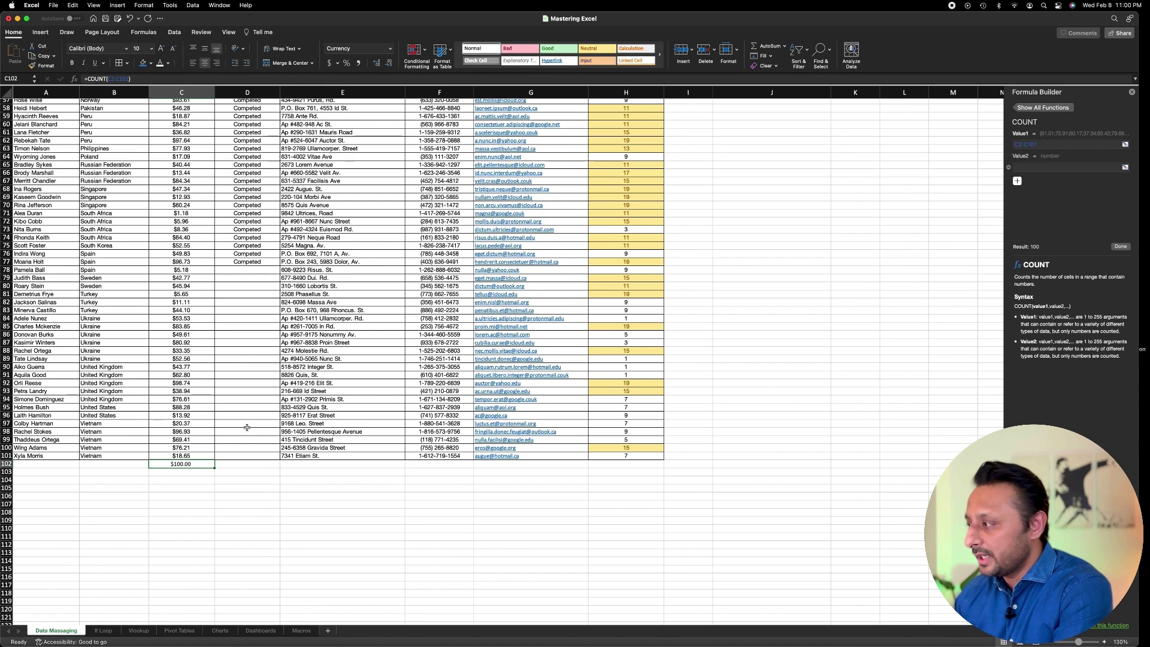
click(230, 480)
click(196, 466)
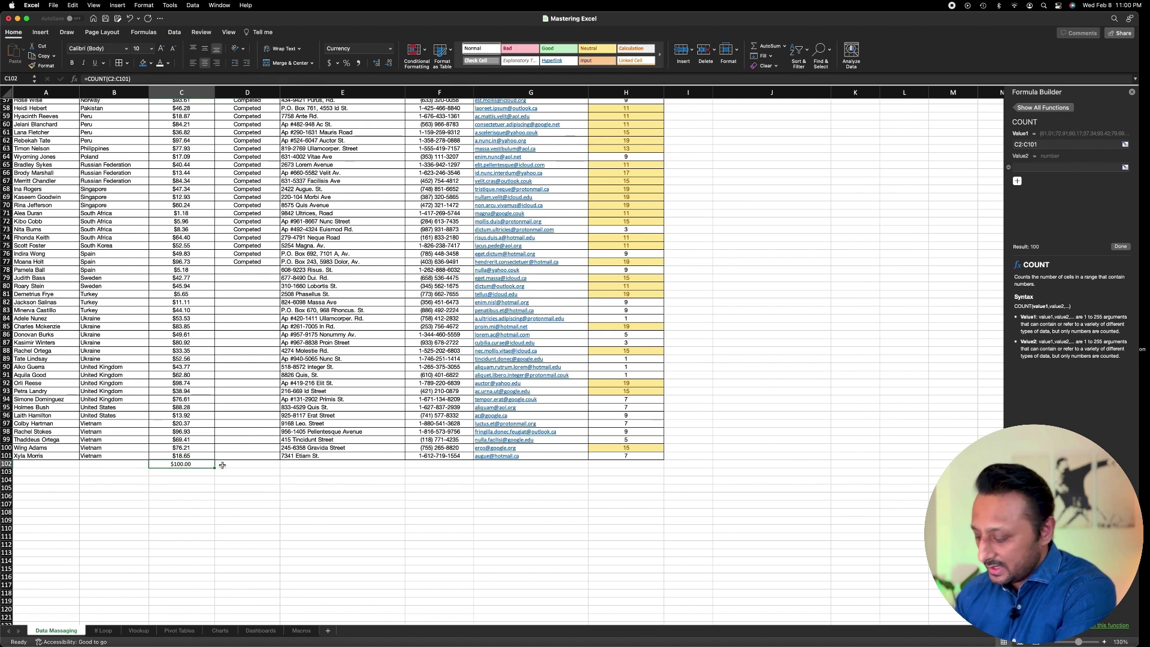
key(Delete)
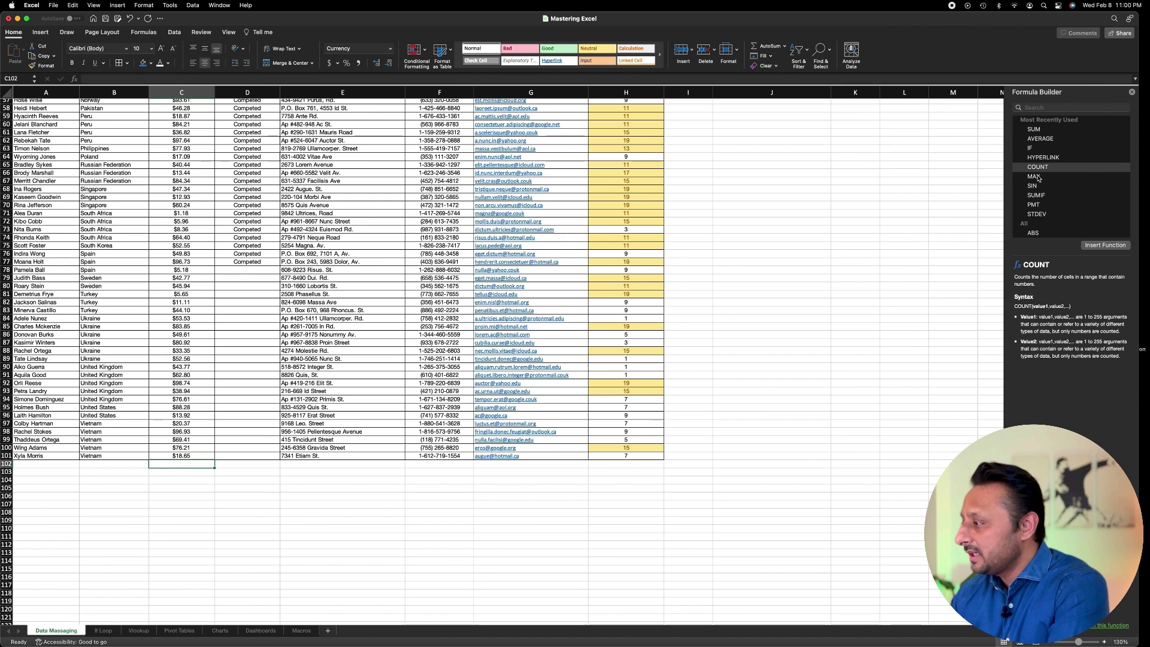
Insert the MAX function over C2:C101 in C102 through the Formula Builder, and clear the cell
click(1070, 176)
click(1092, 248)
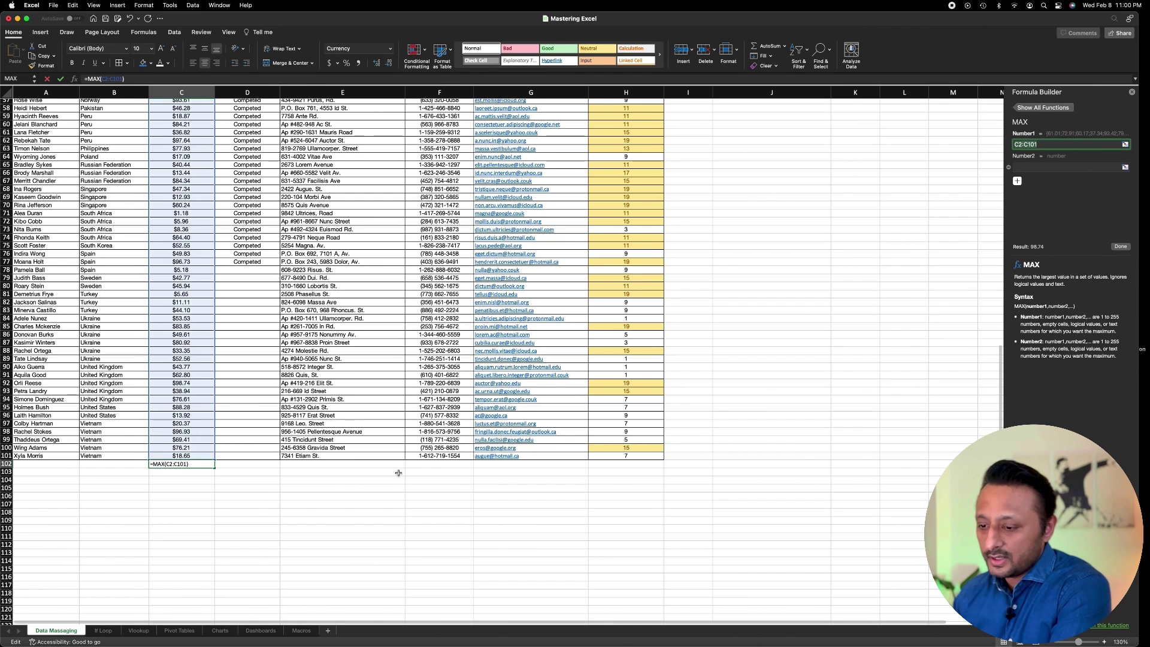
key(Return)
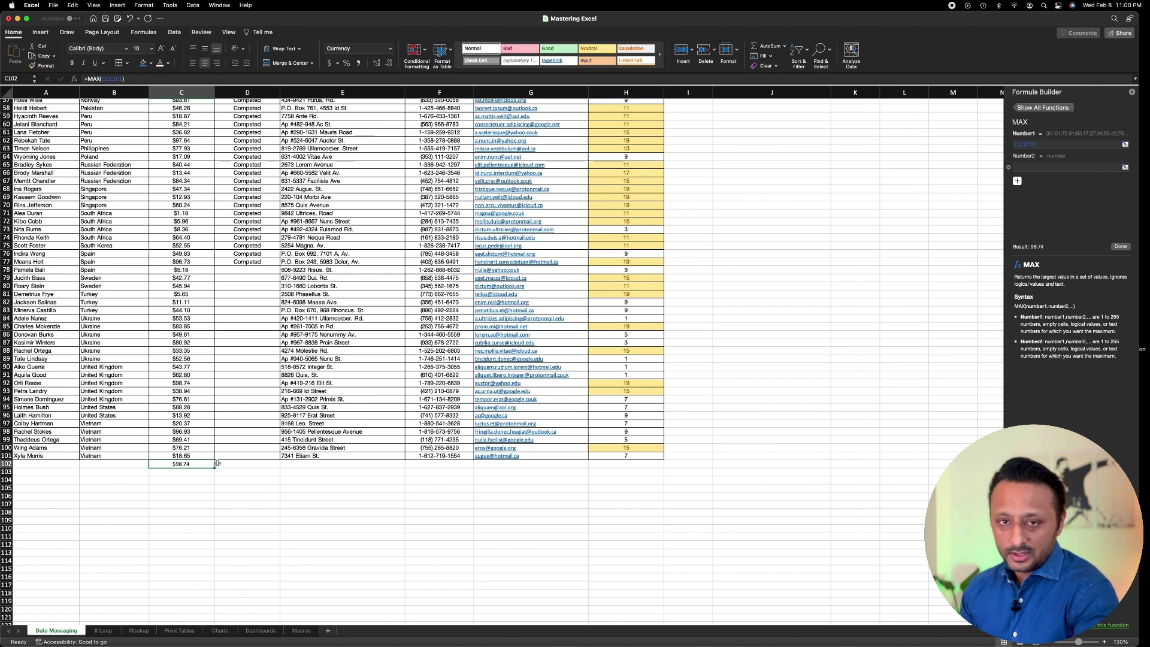
key(Delete)
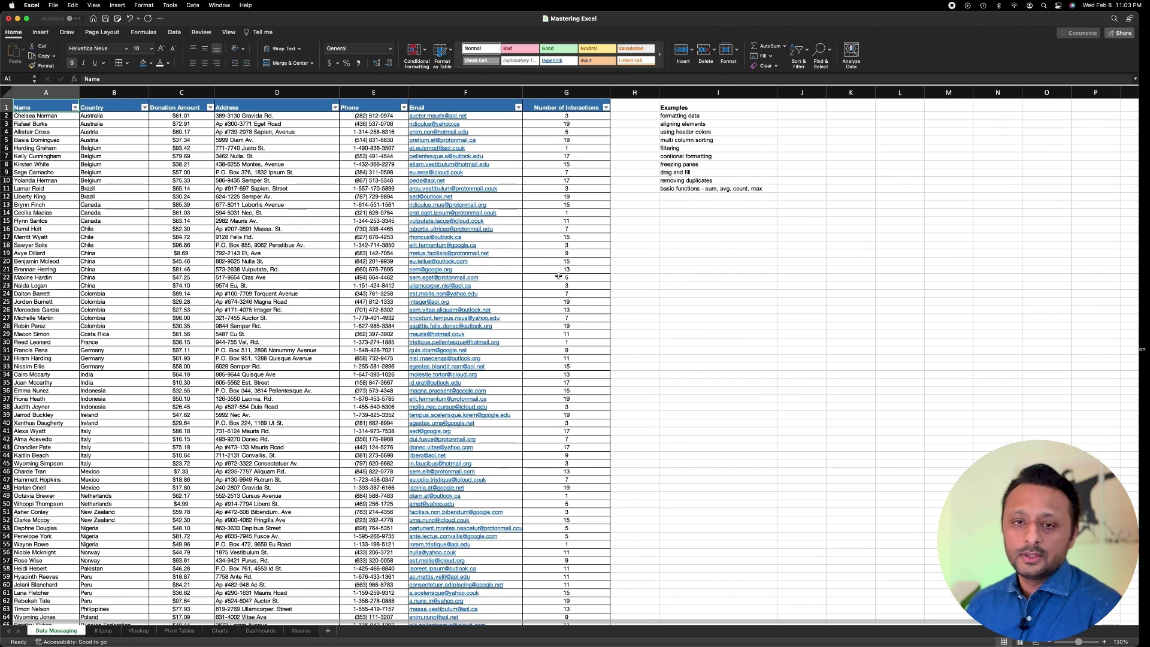
Enter the heading "Are the number of interactions more than 10?" in H1 and widen column H to fit it
click(181, 180)
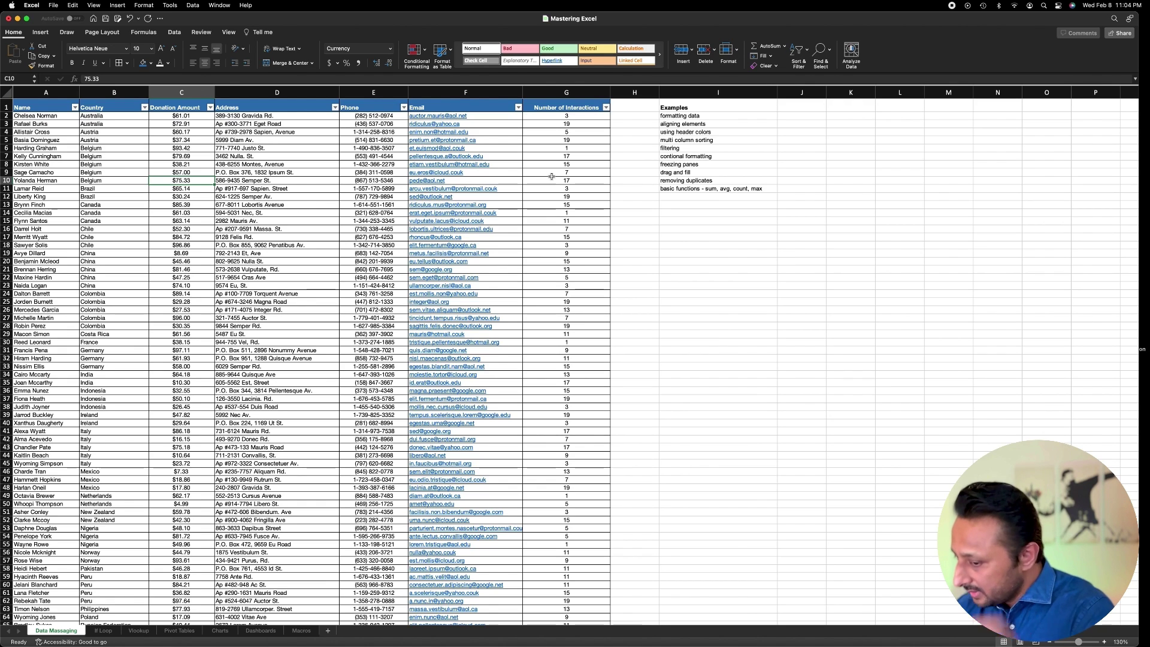
click(635, 106)
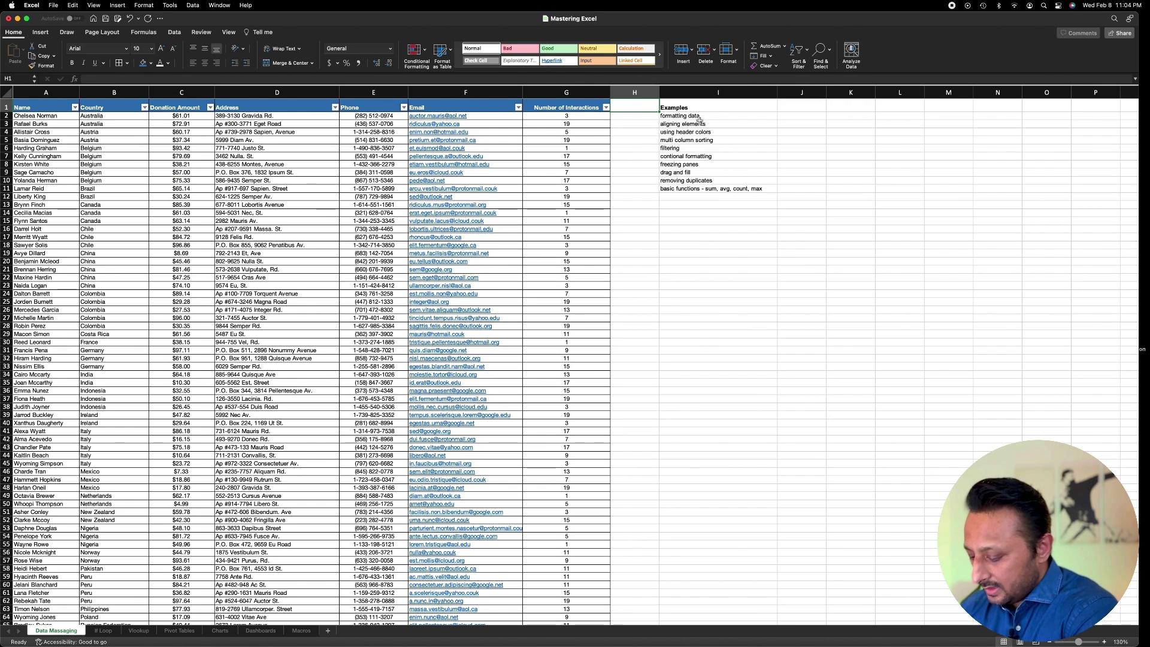
text(Are )
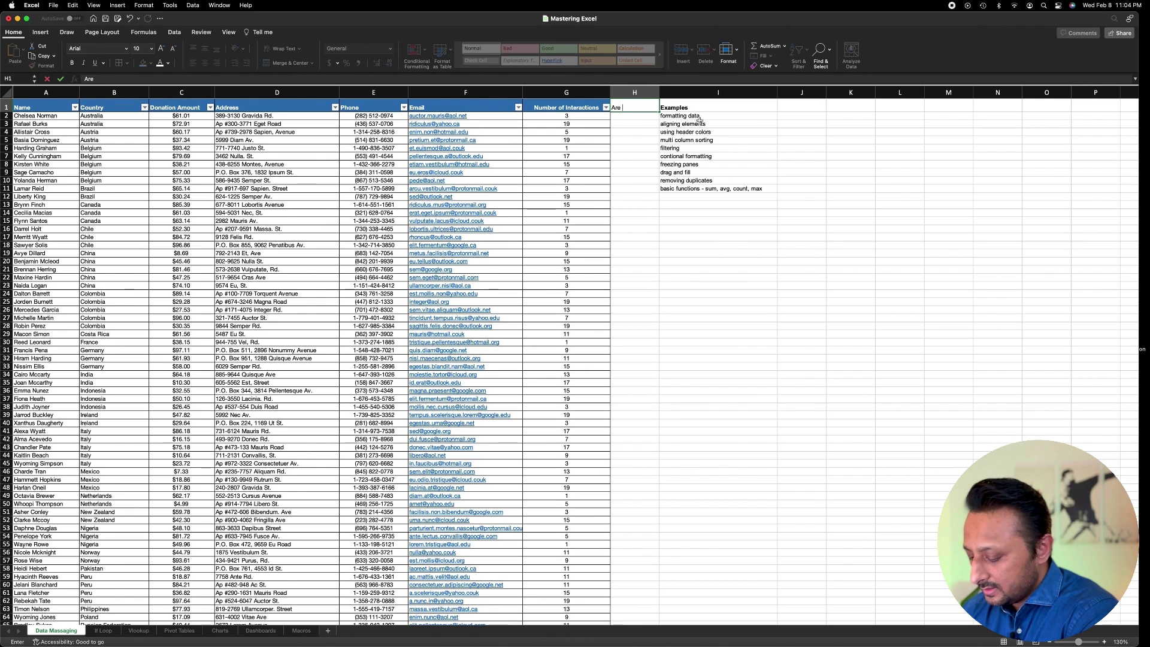
text(the numbe)
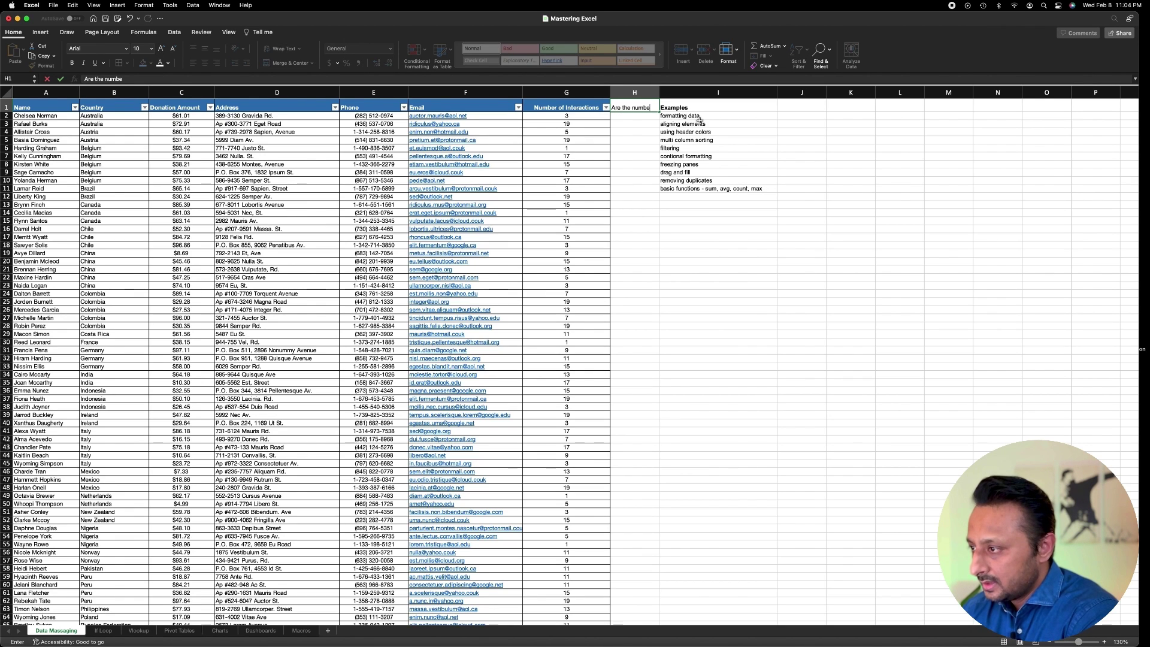
text(r of intera)
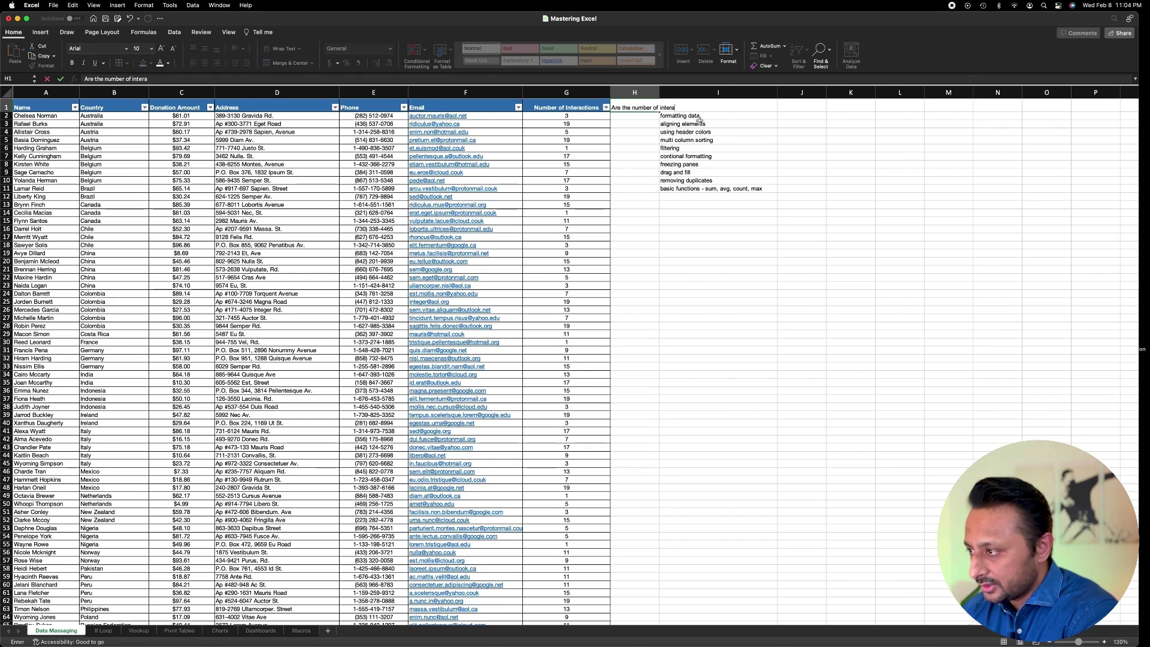
text(ctions more tha)
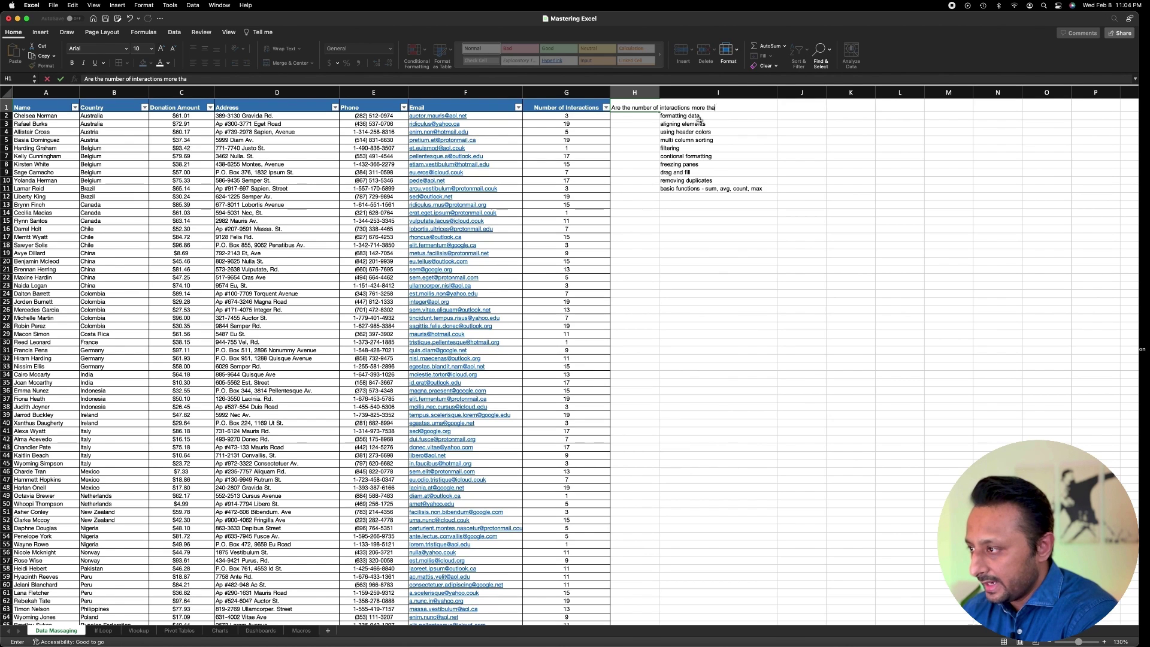
key(BackSpace)
key(BackSpace)
text(n 10?)
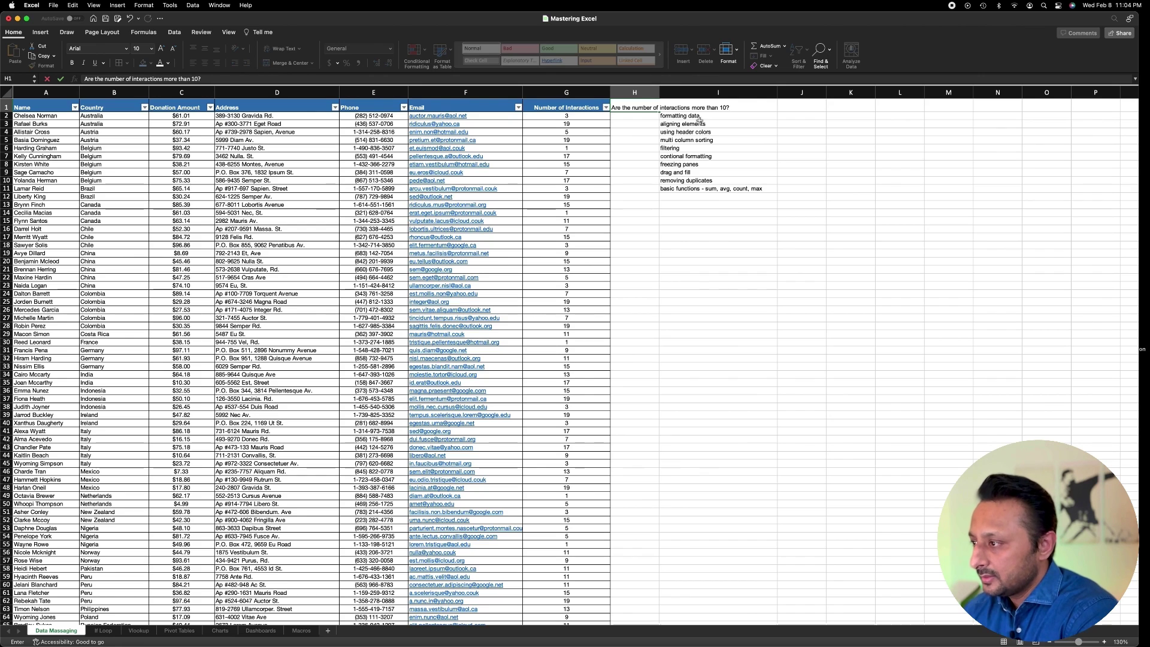
key(Return)
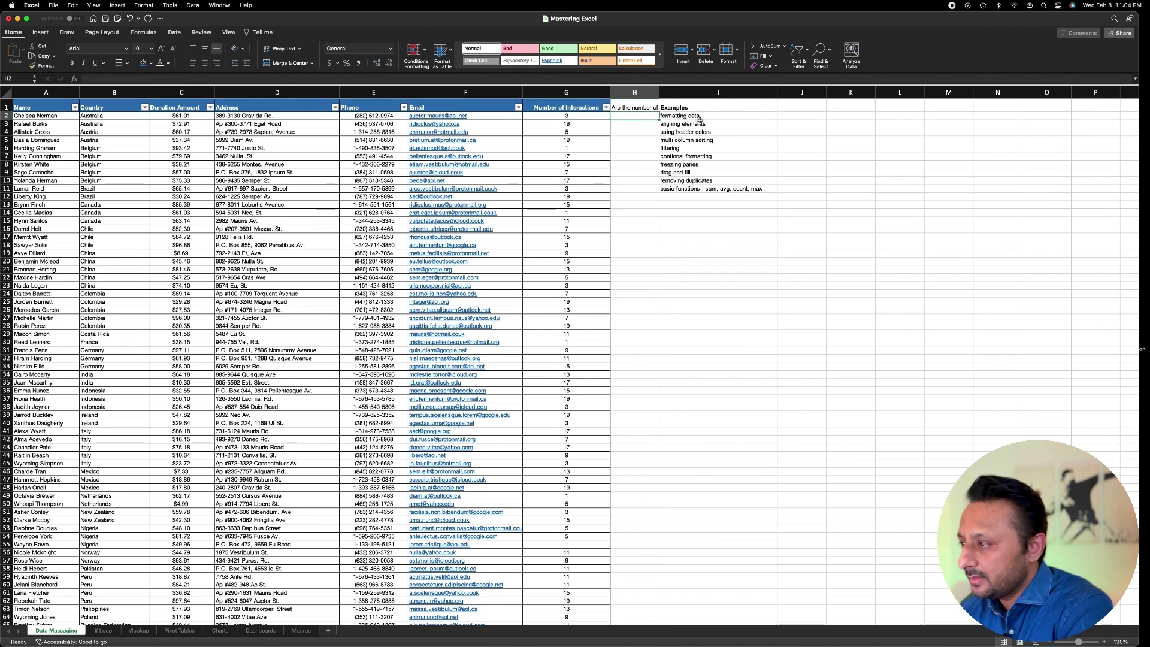
drag(743, 95, 751, 94)
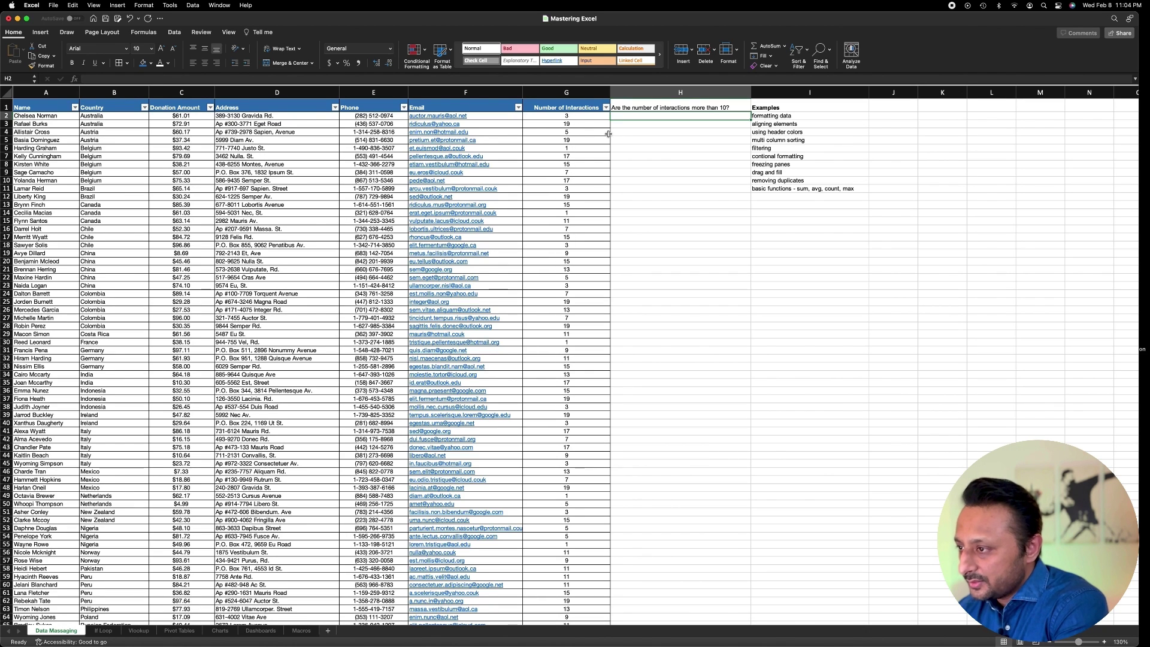
click(631, 108)
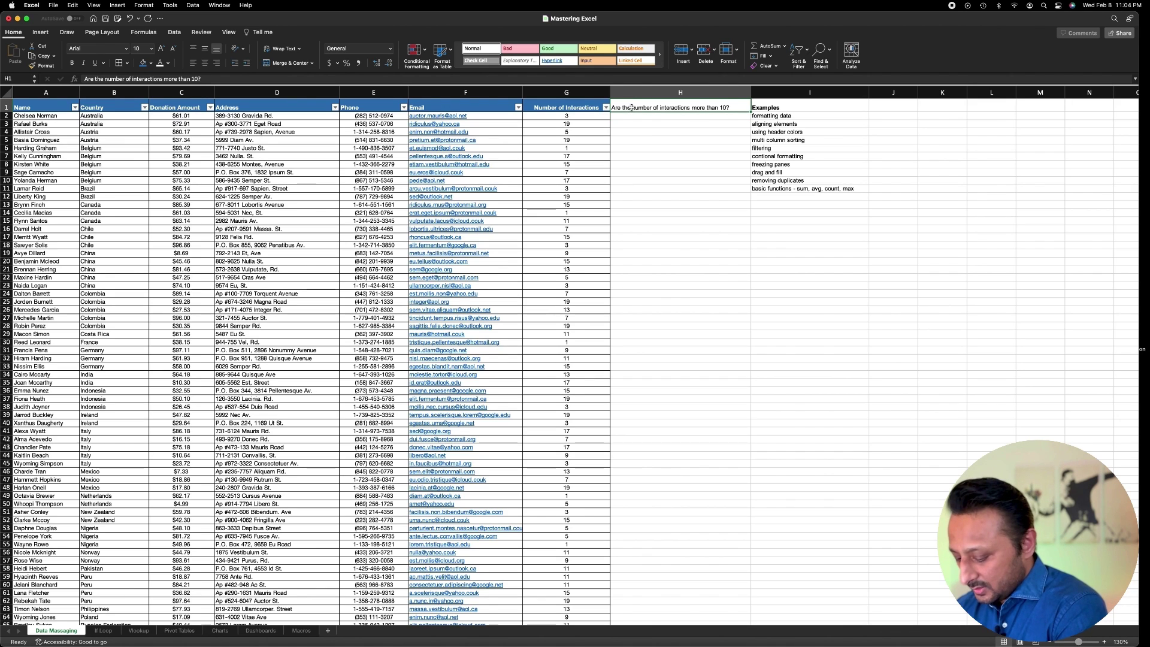
Start an IF function in H2 through the Formula Builder with the logical test G2>10
click(632, 116)
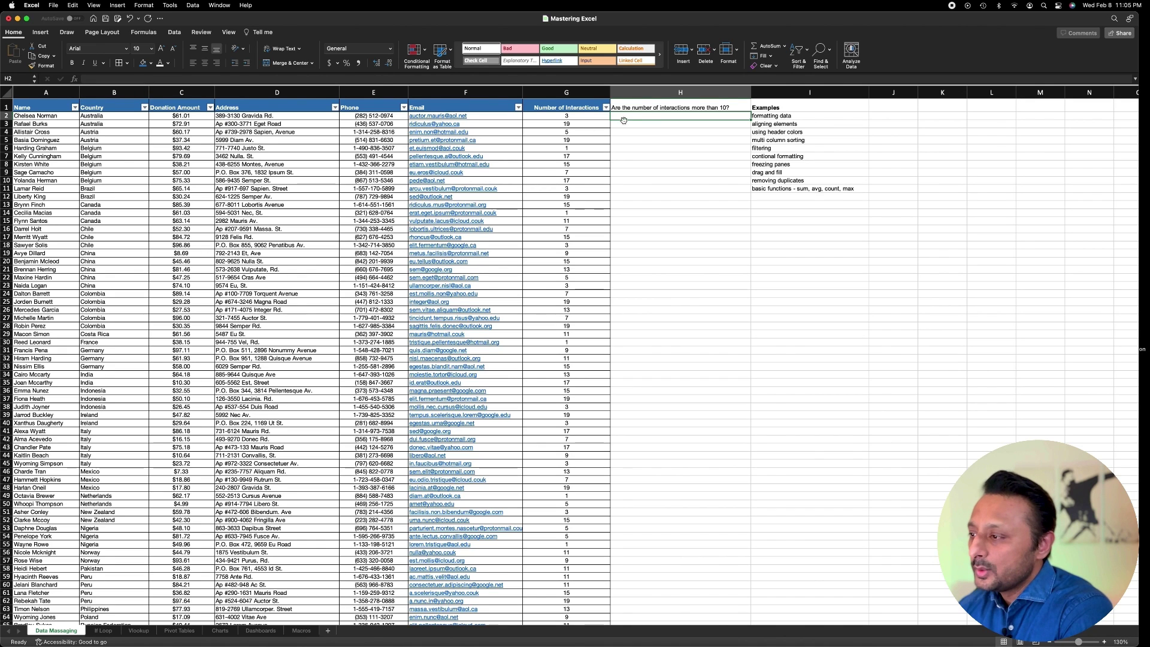
click(74, 81)
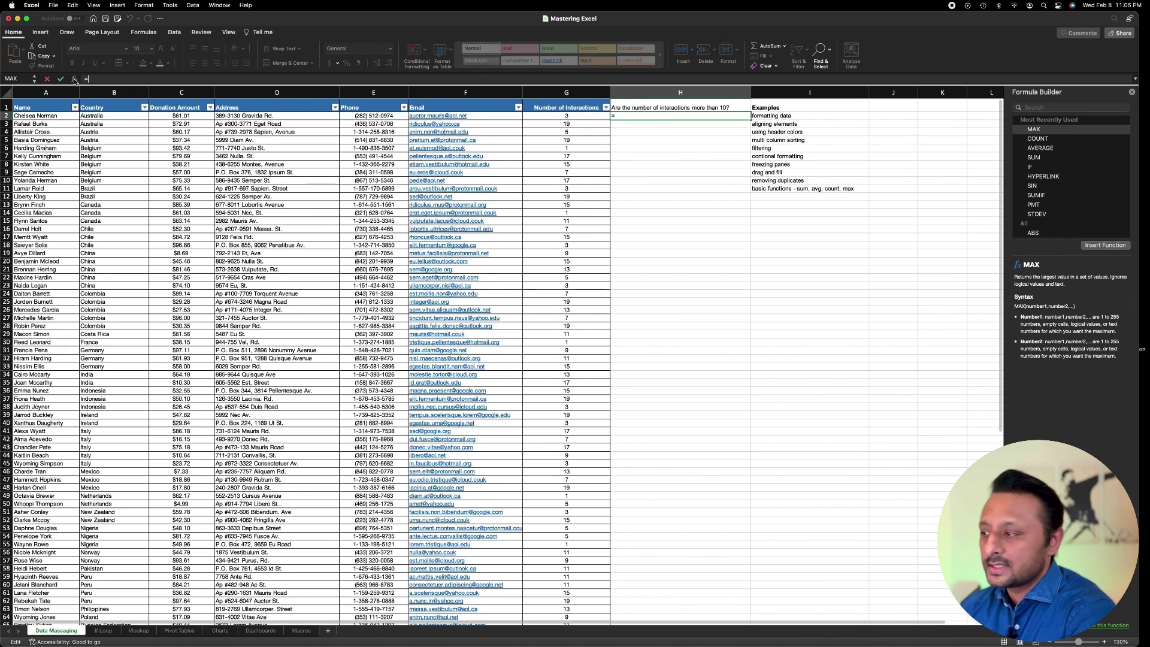
click(1035, 170)
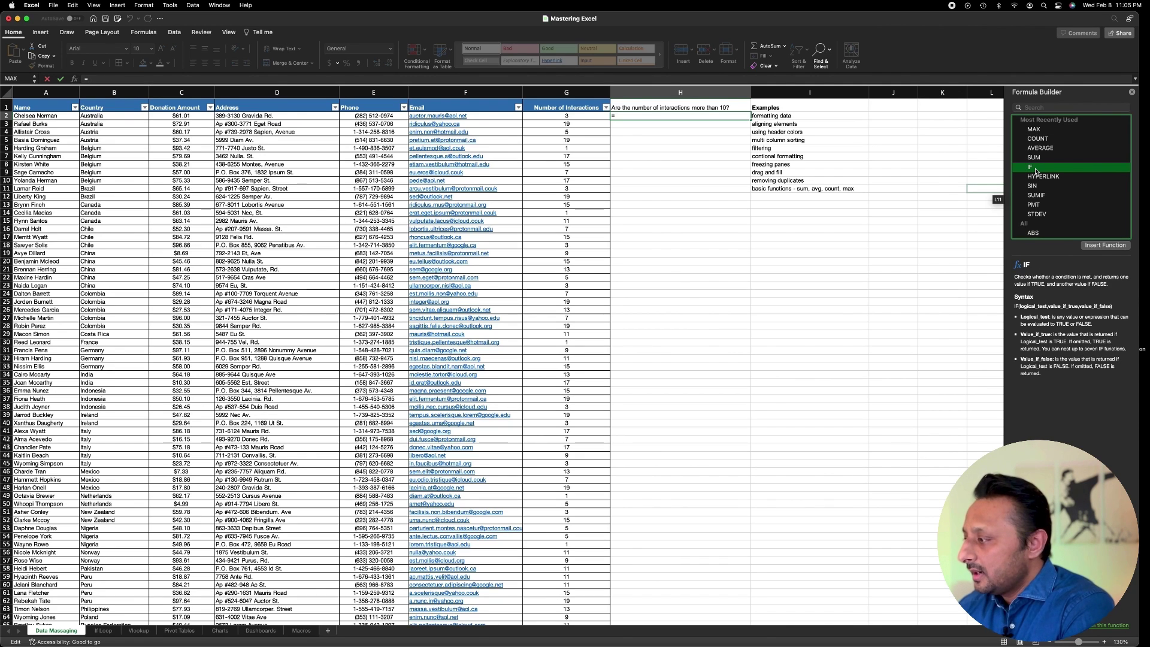
click(1105, 245)
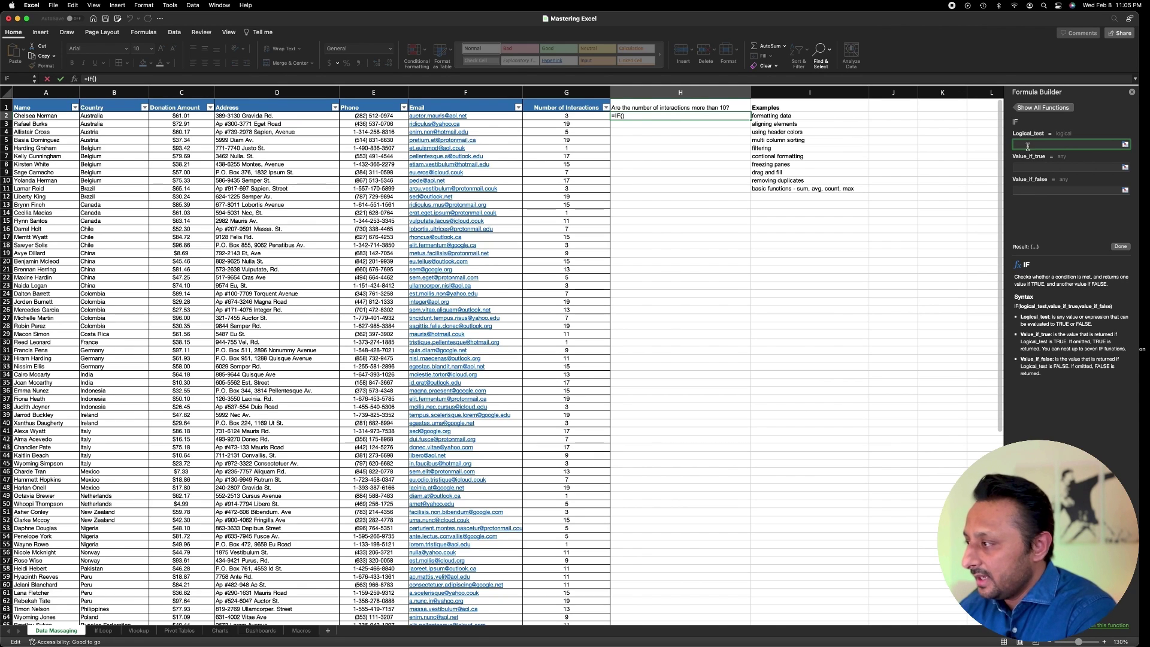
click(574, 117)
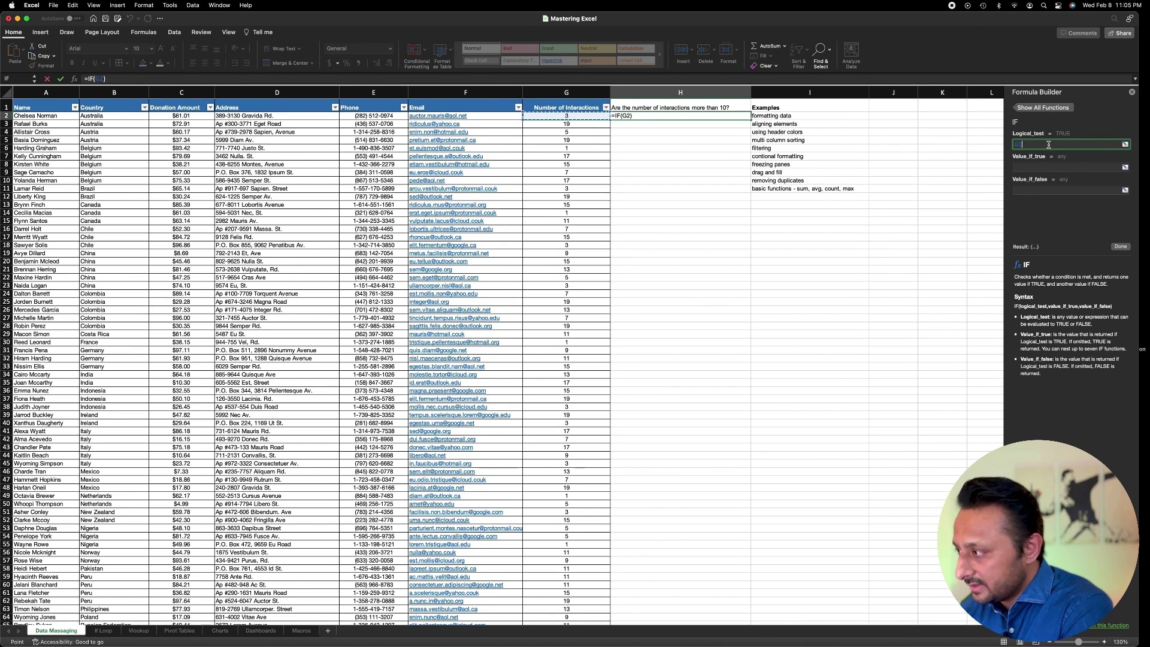
text(>)
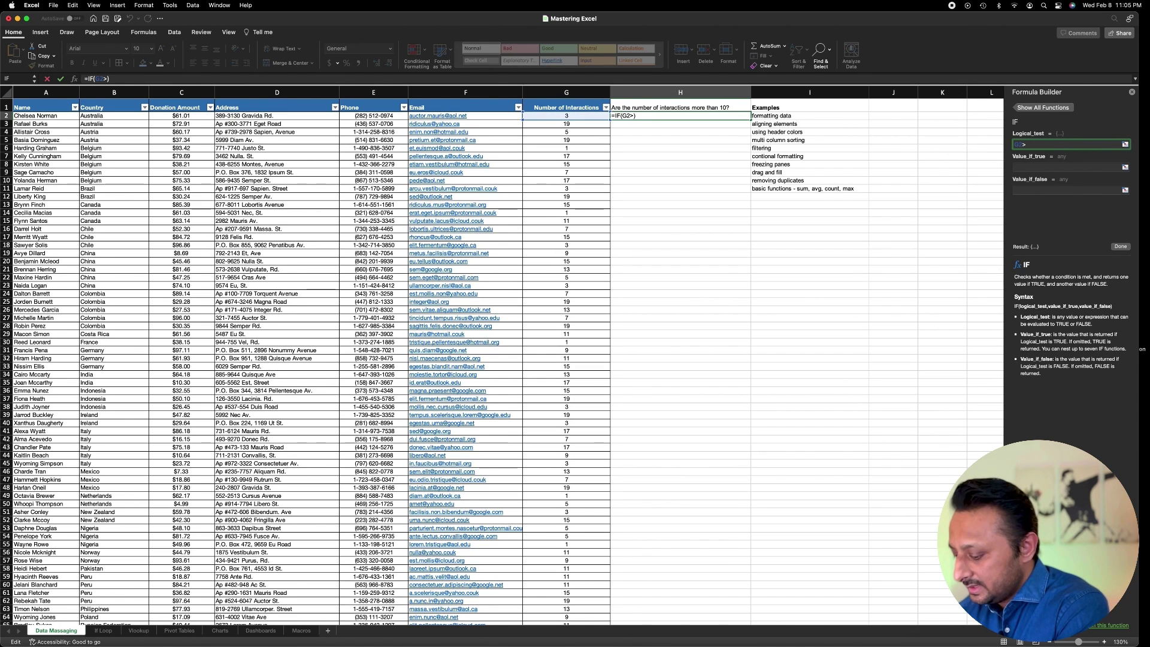
text(10)
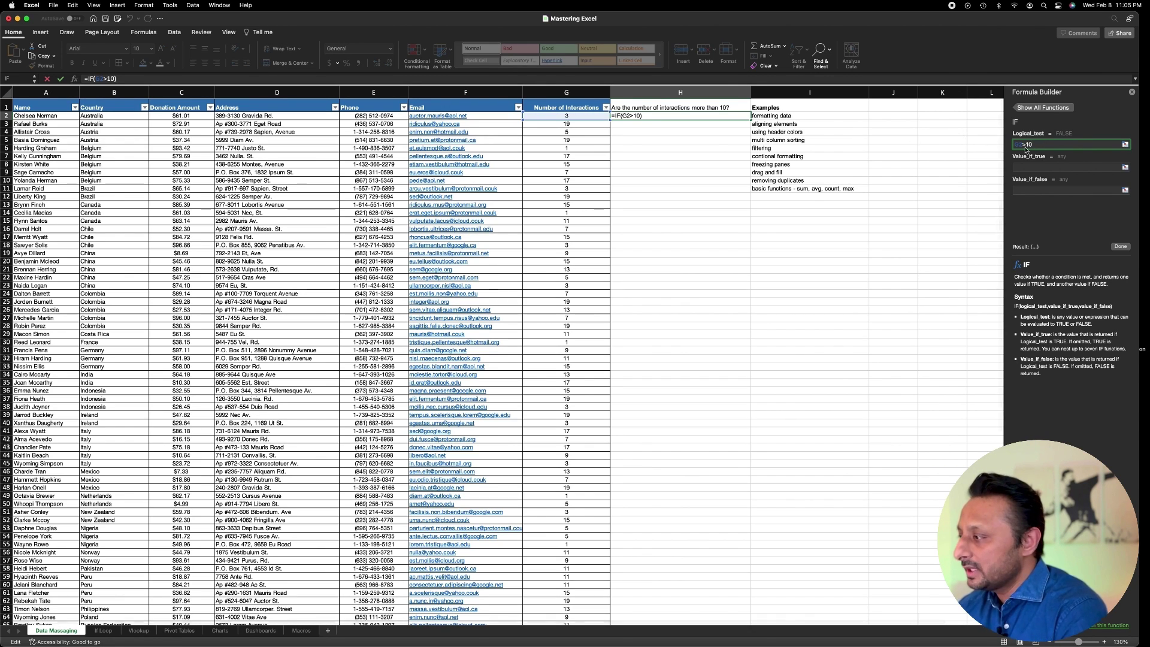
Complete the IF formula with "Yes" if true and "No" if false, and centre the result in H2
click(1035, 167)
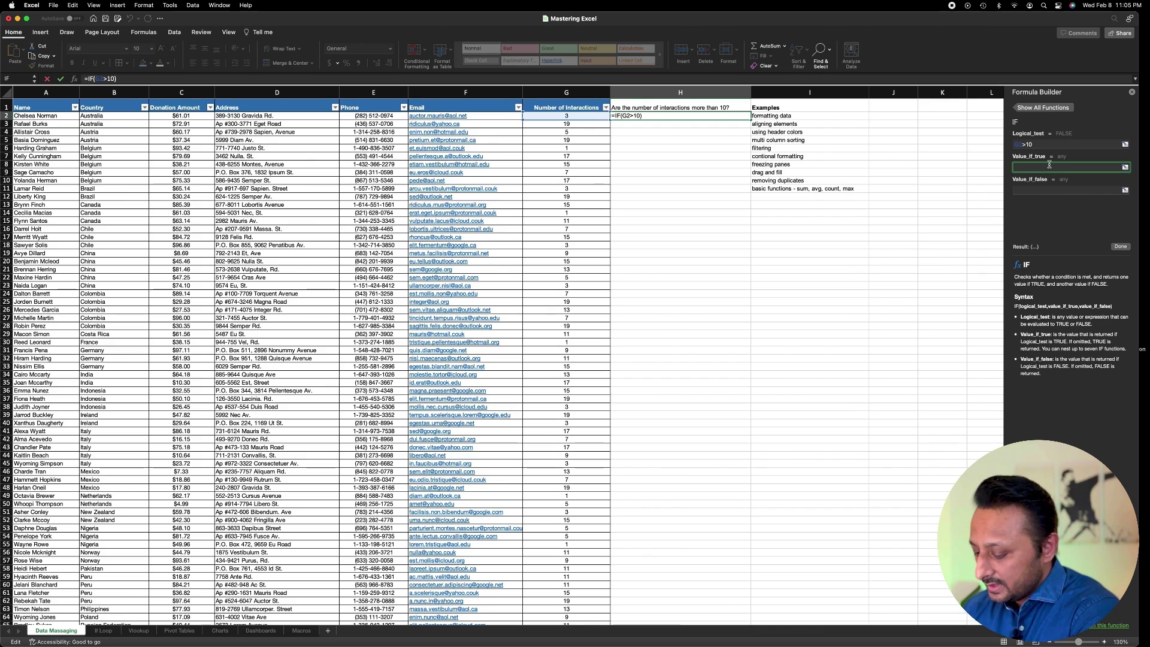
text(Yes)
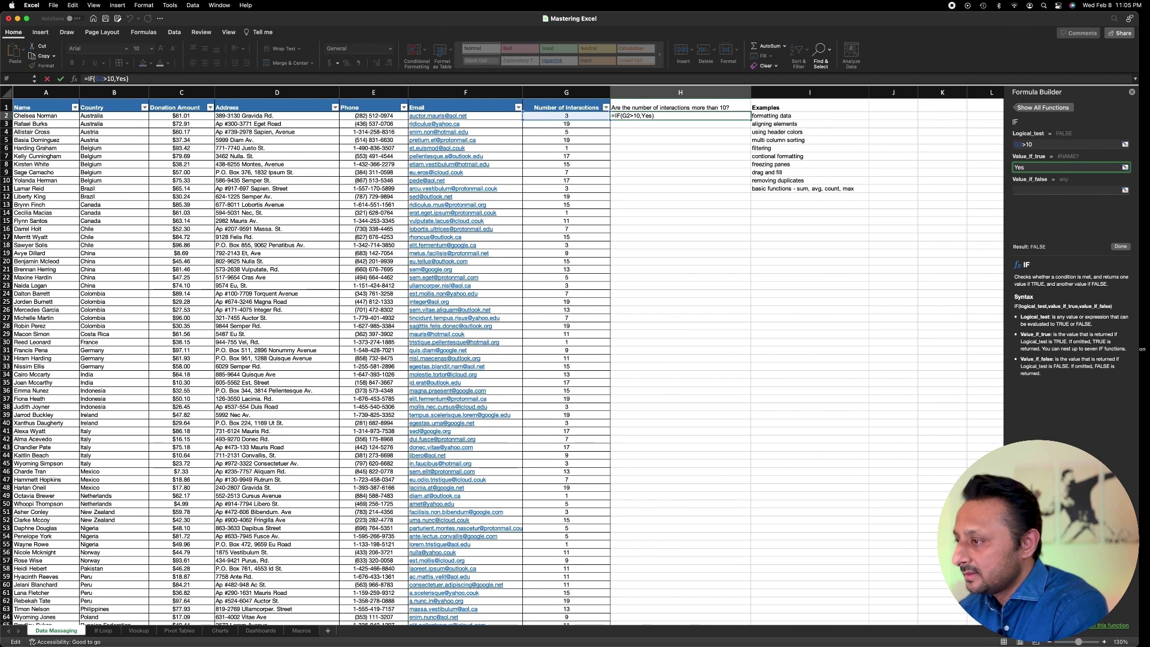
click(1052, 189)
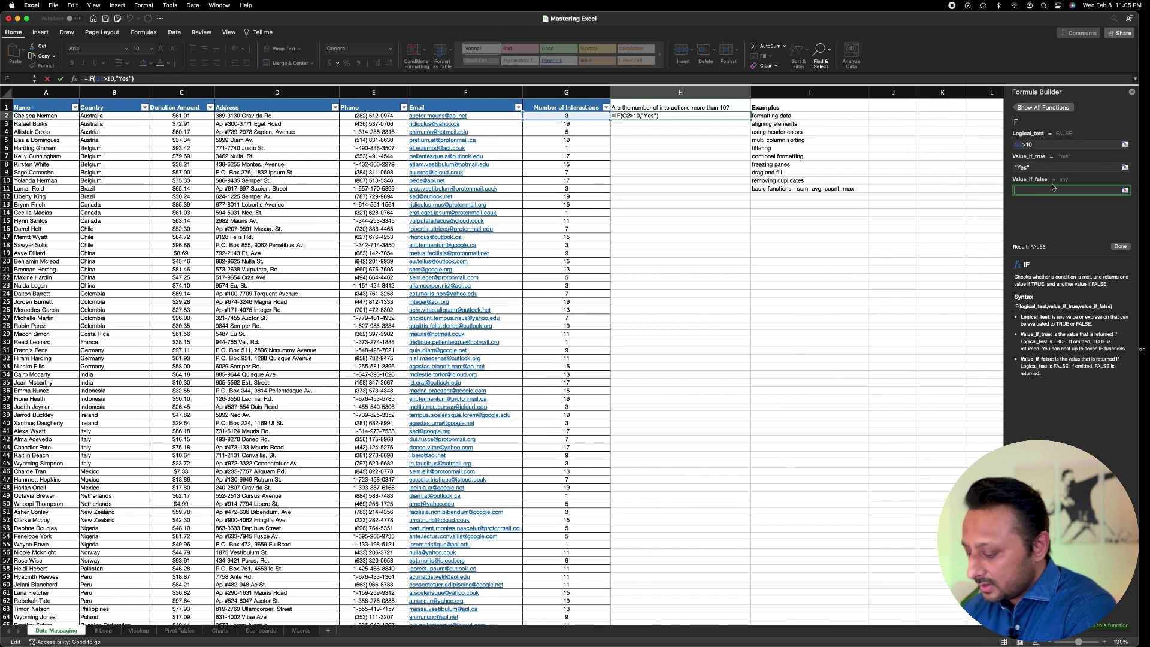
text(No)
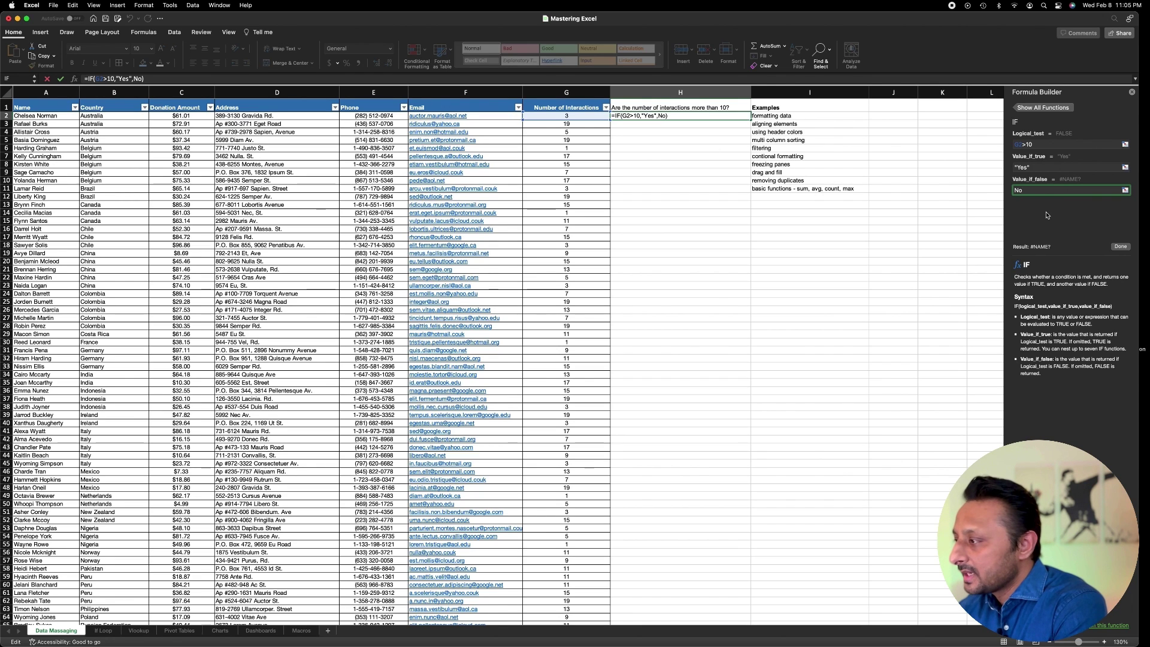
click(1121, 247)
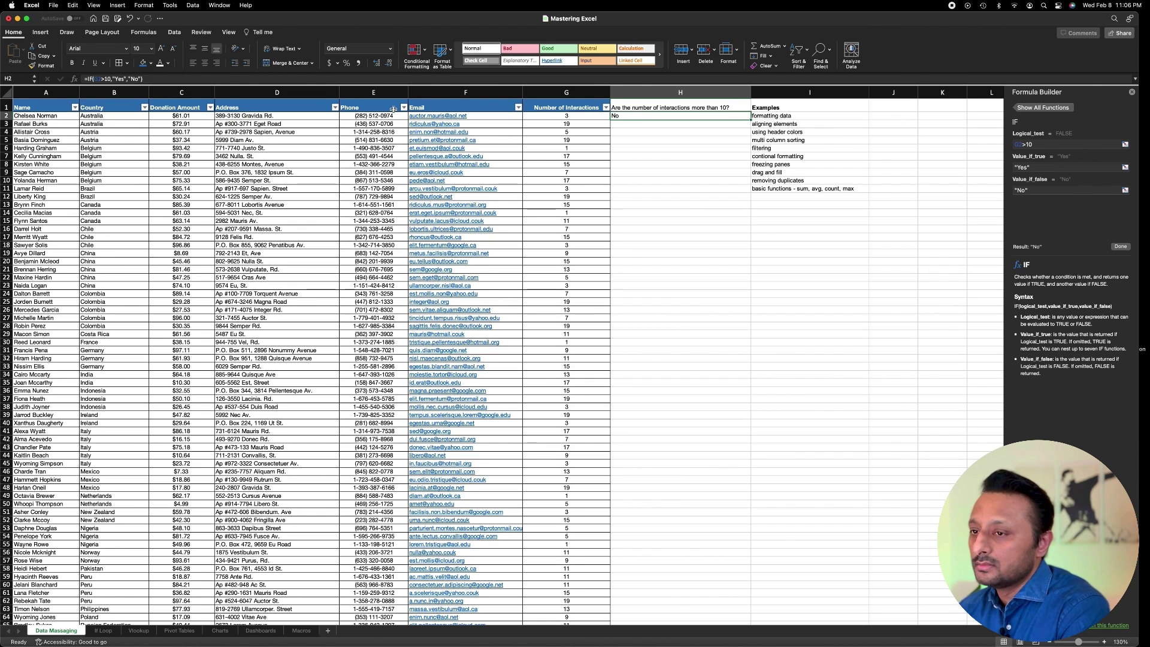
click(203, 66)
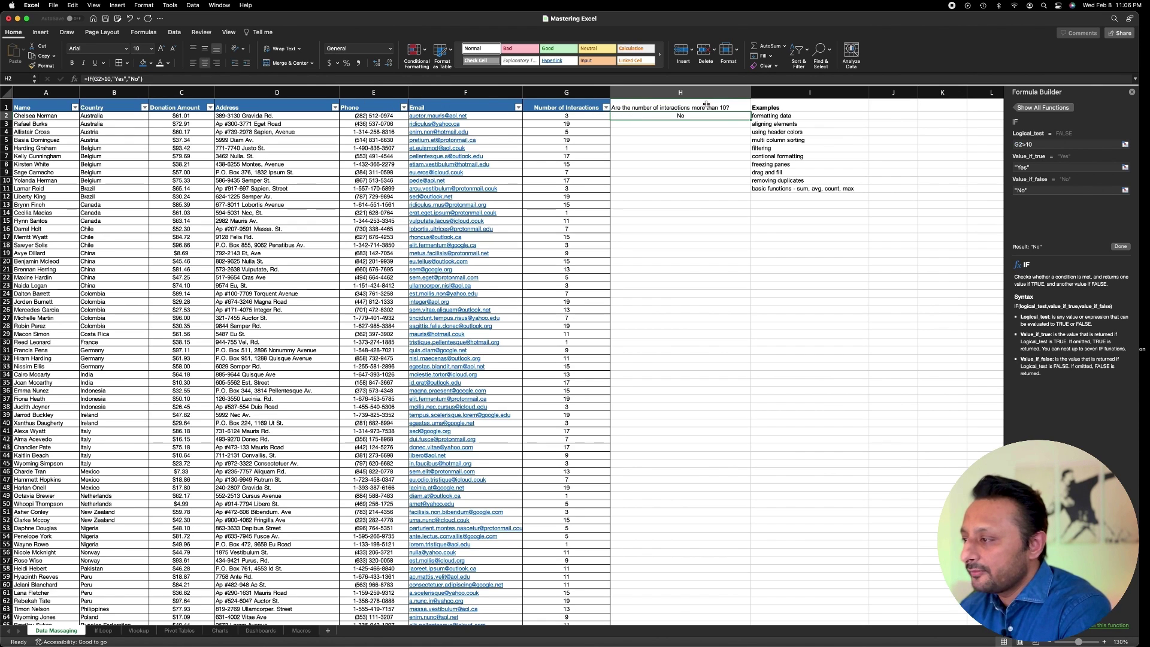
Format the heading in H1 as bold white text on a blue fill
click(727, 112)
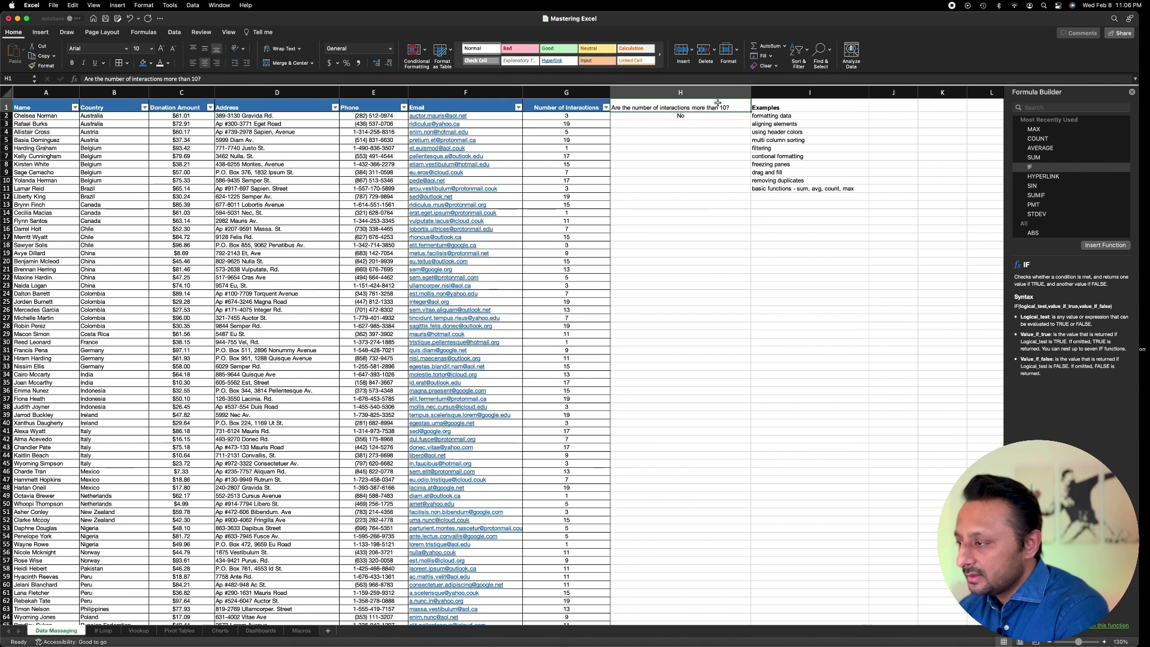
key(super+b)
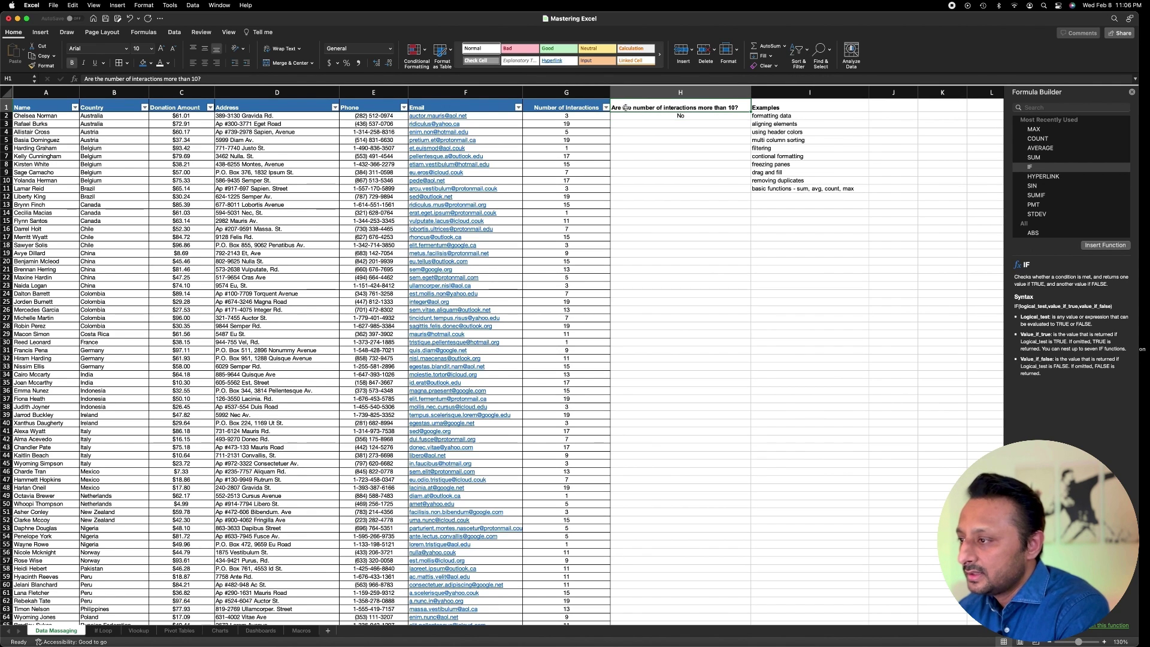
click(144, 64)
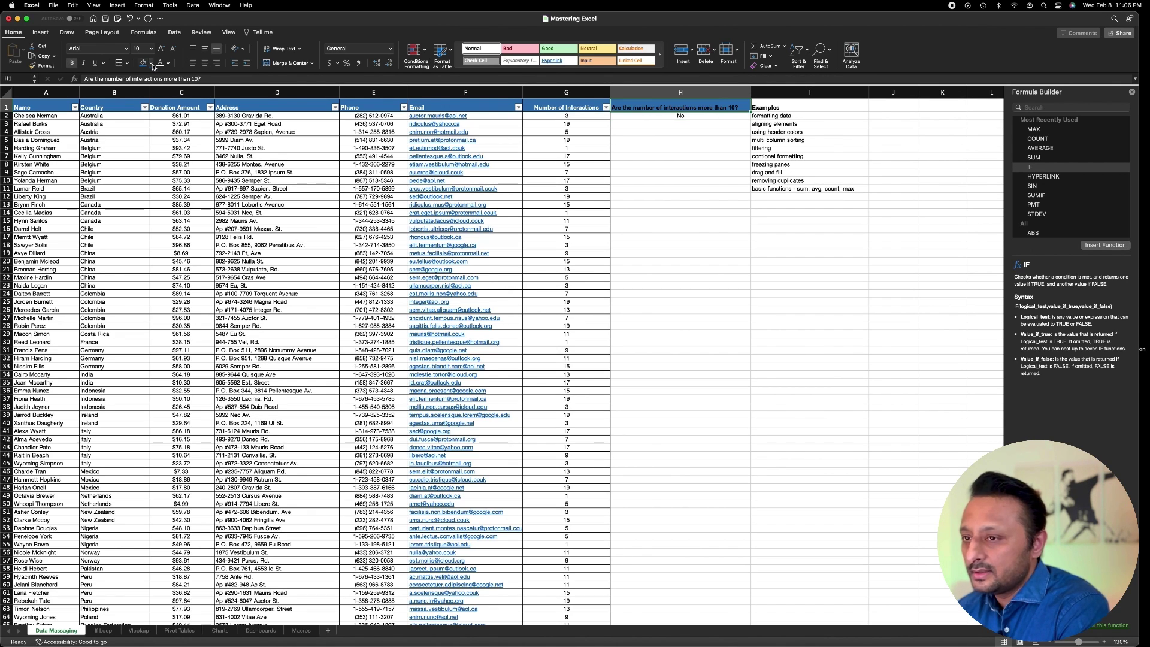
click(160, 63)
Fill the IF formula from H2 down through H101
click(652, 117)
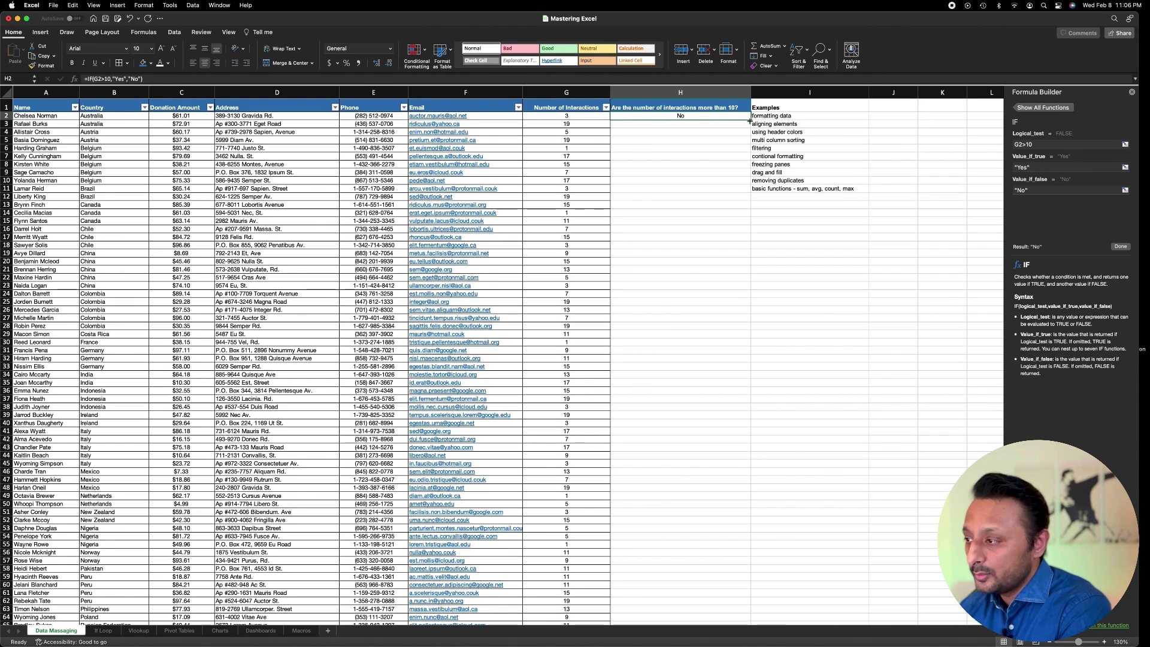
drag(751, 120, 752, 598)
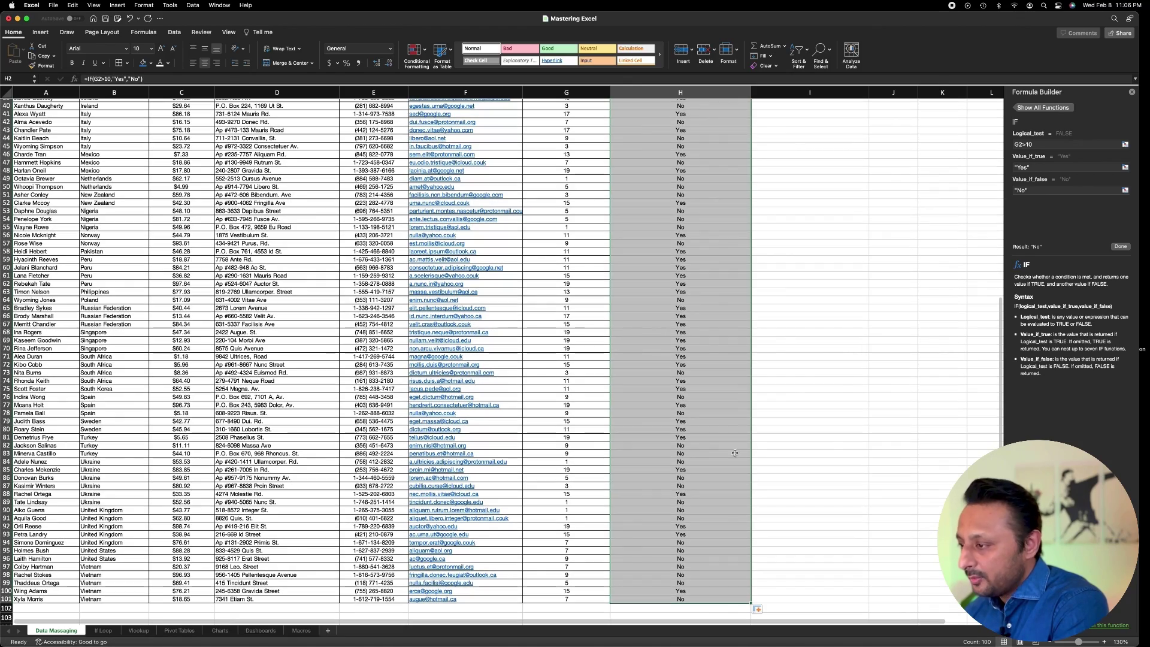
click(714, 169)
scroll(716, 160, up, 10)
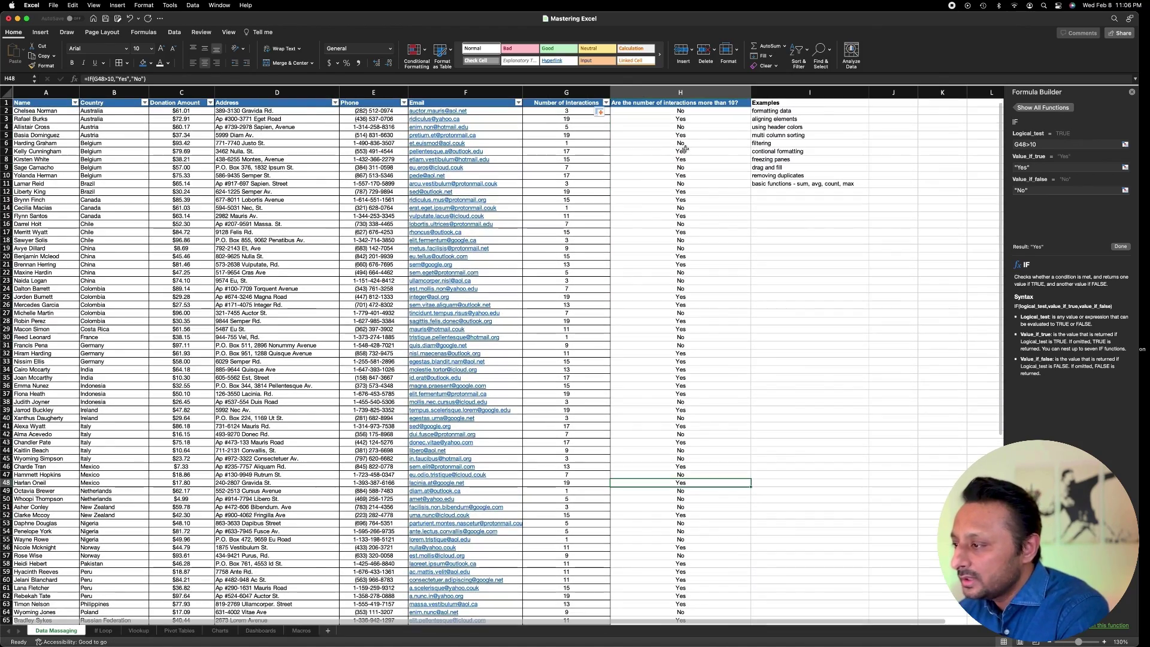
Check the Yes/No results against the interaction numbers in rows 7 to 10, and close the Formula Builder
click(684, 150)
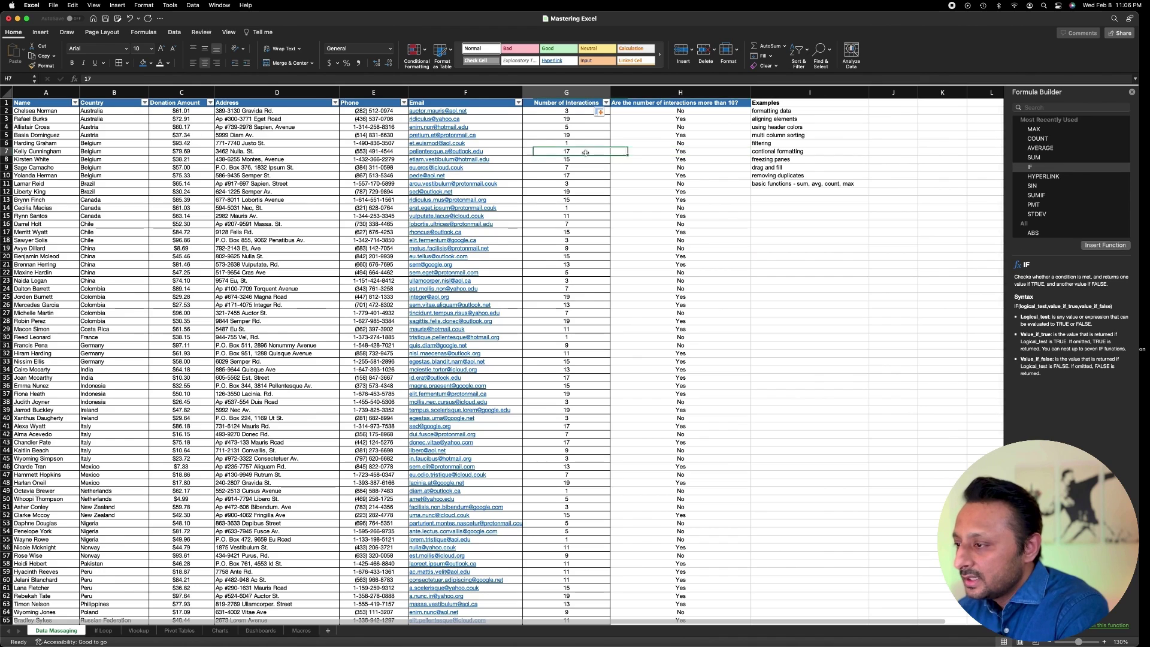
click(681, 159)
click(593, 157)
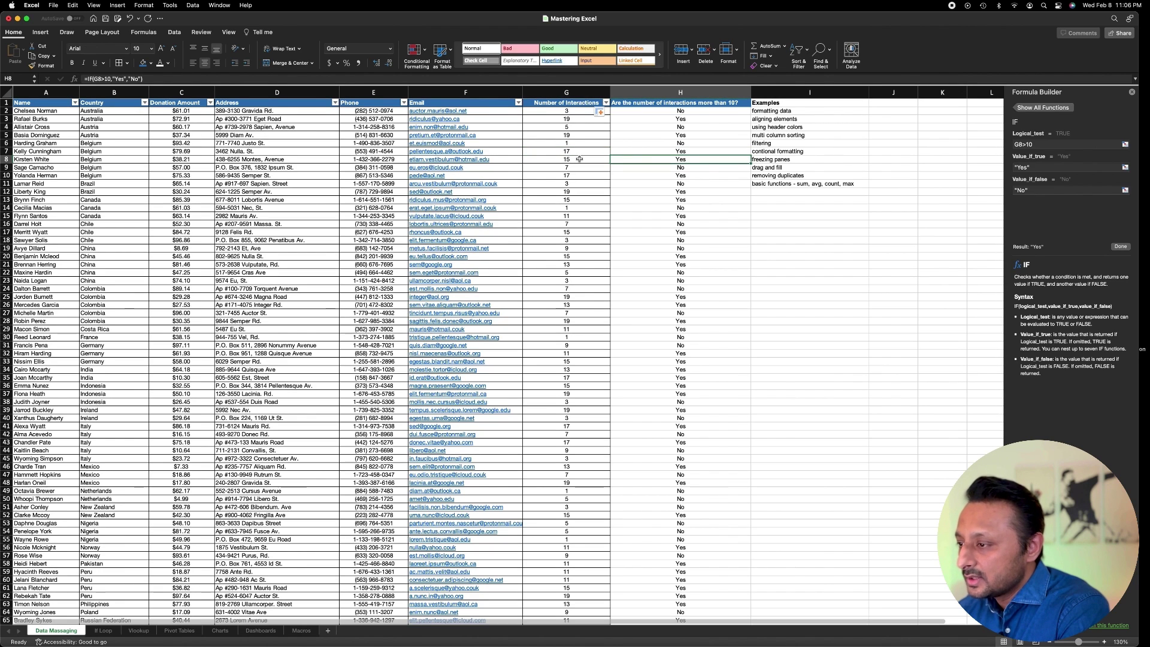
click(679, 177)
click(600, 176)
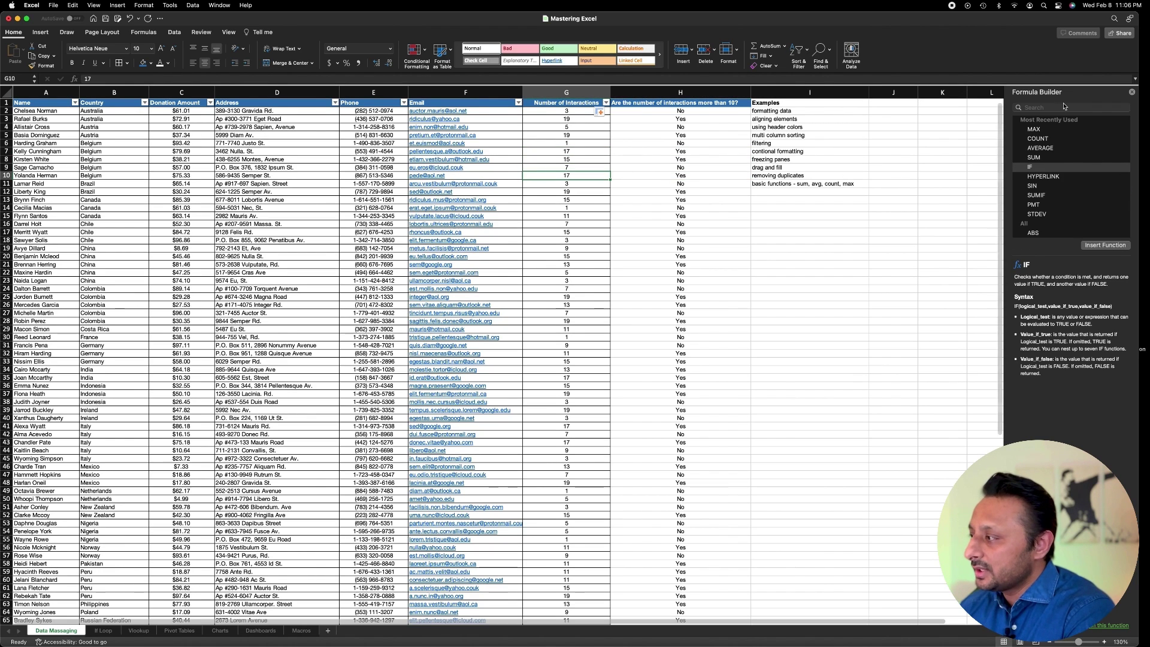
click(1133, 93)
scroll(686, 216, up, 1)
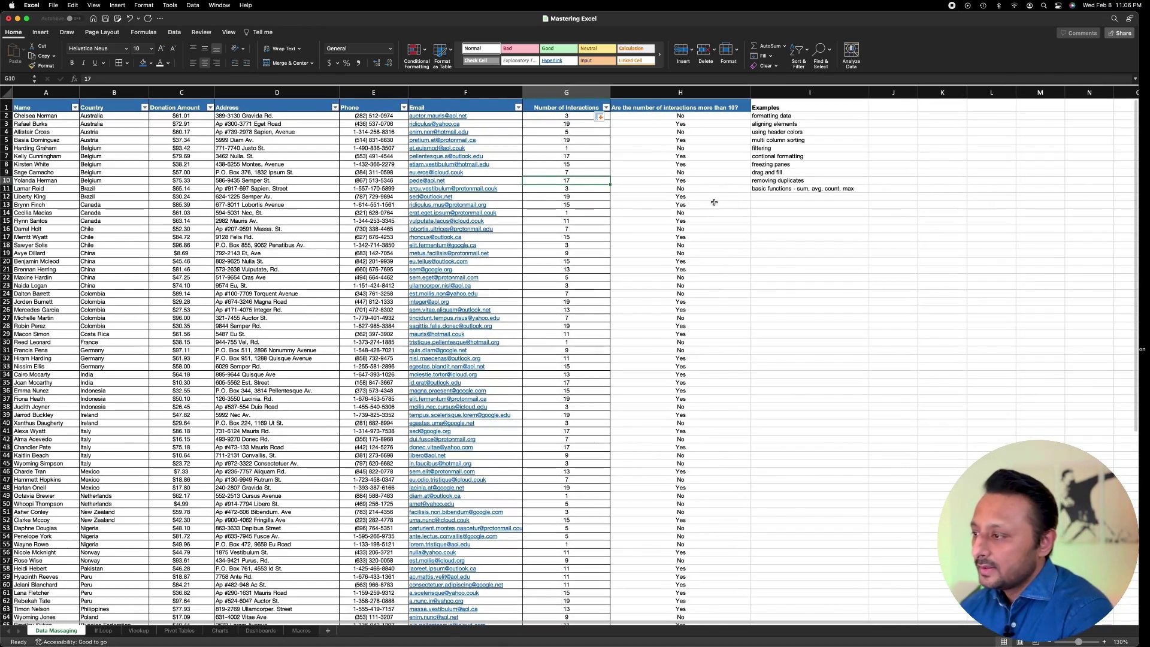
Remove and reapply the filter on the header row so that it includes column H
click(673, 109)
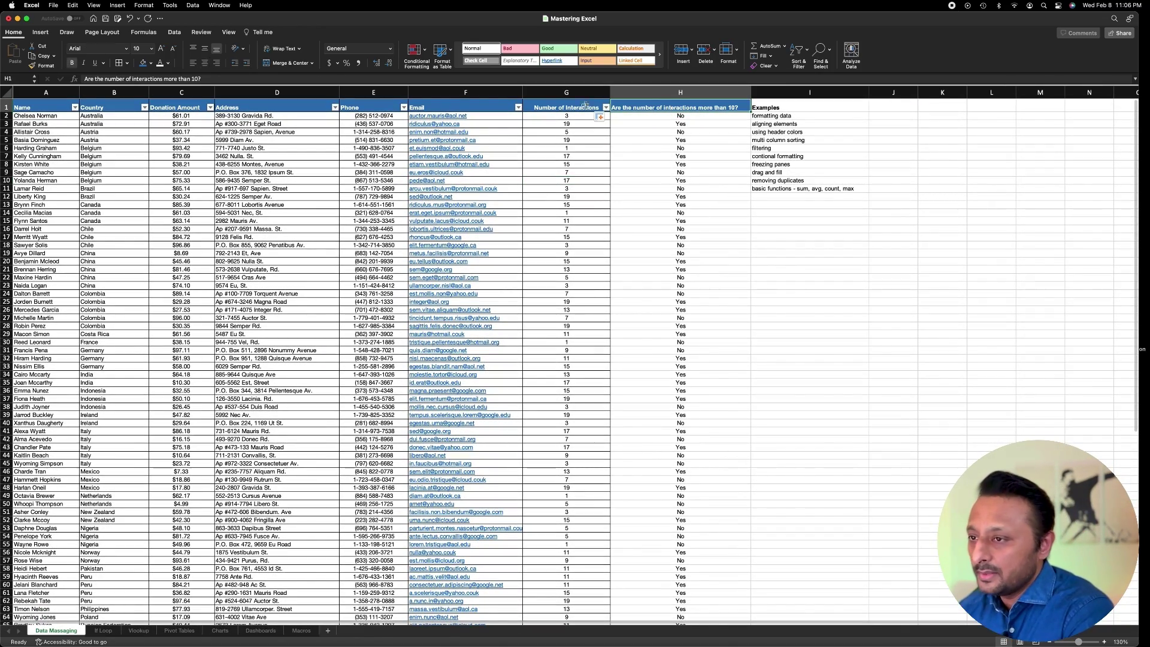
click(174, 33)
click(416, 56)
click(413, 56)
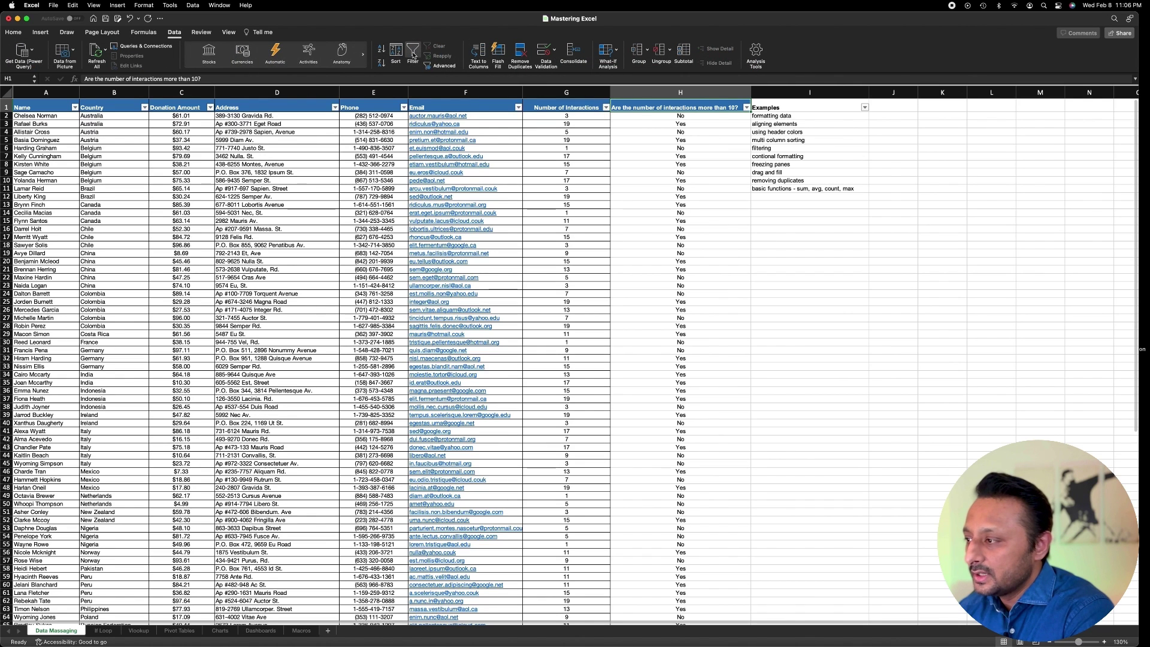
click(677, 116)
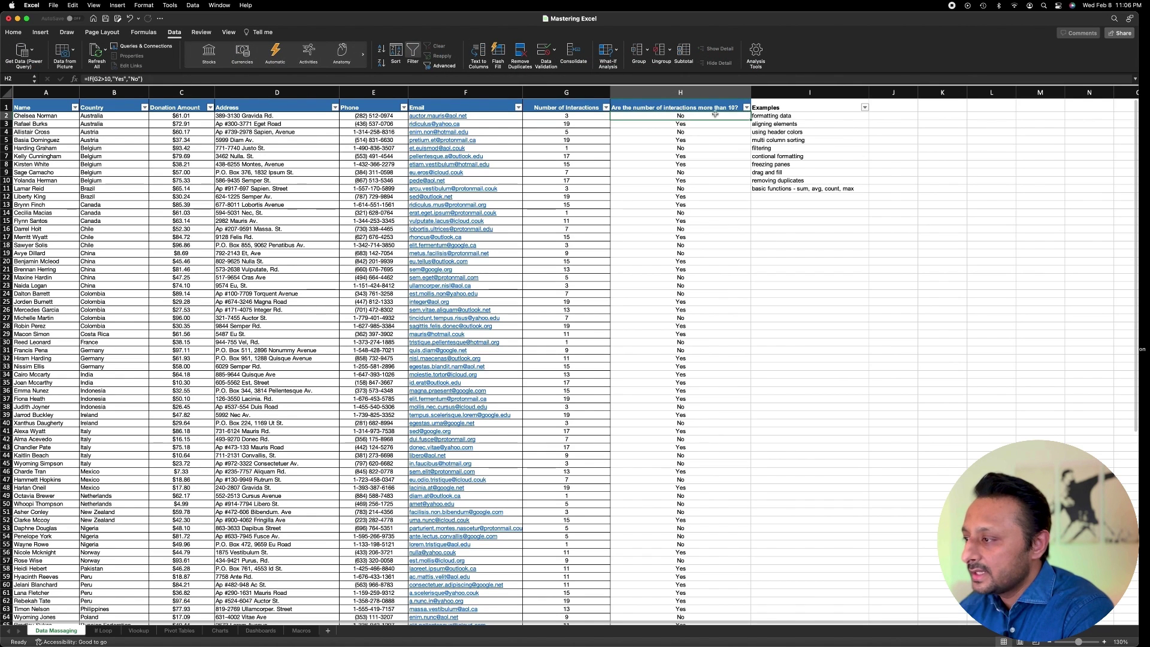
Filter column H to show only the Yes rows, and restore all rows
click(746, 108)
click(774, 213)
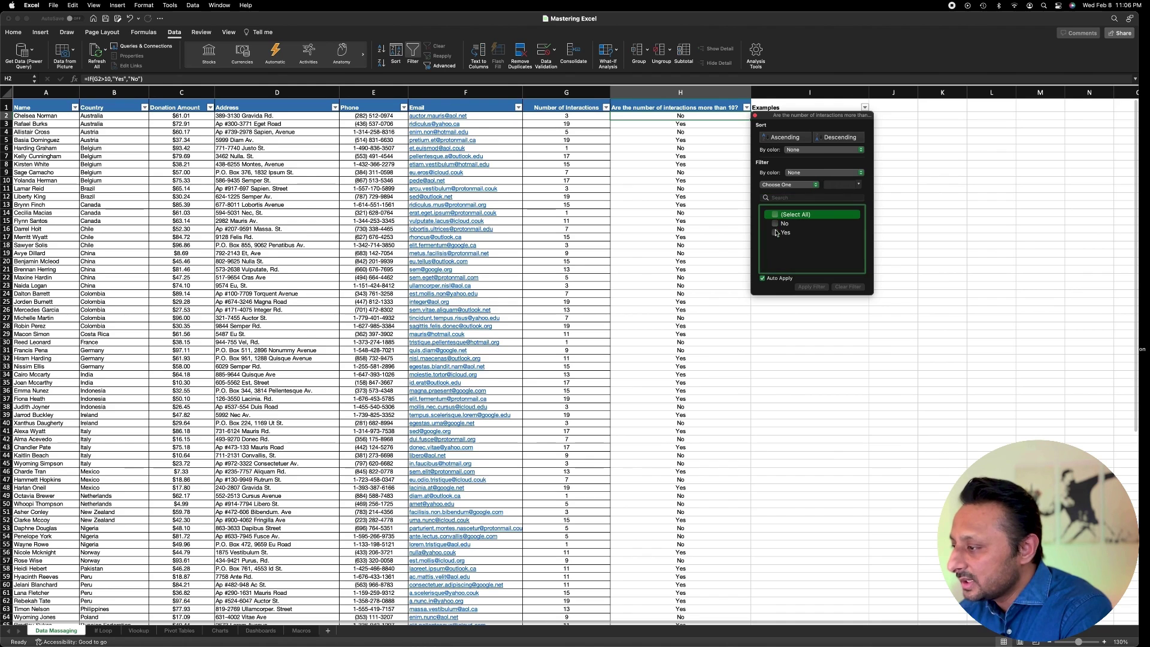
click(775, 232)
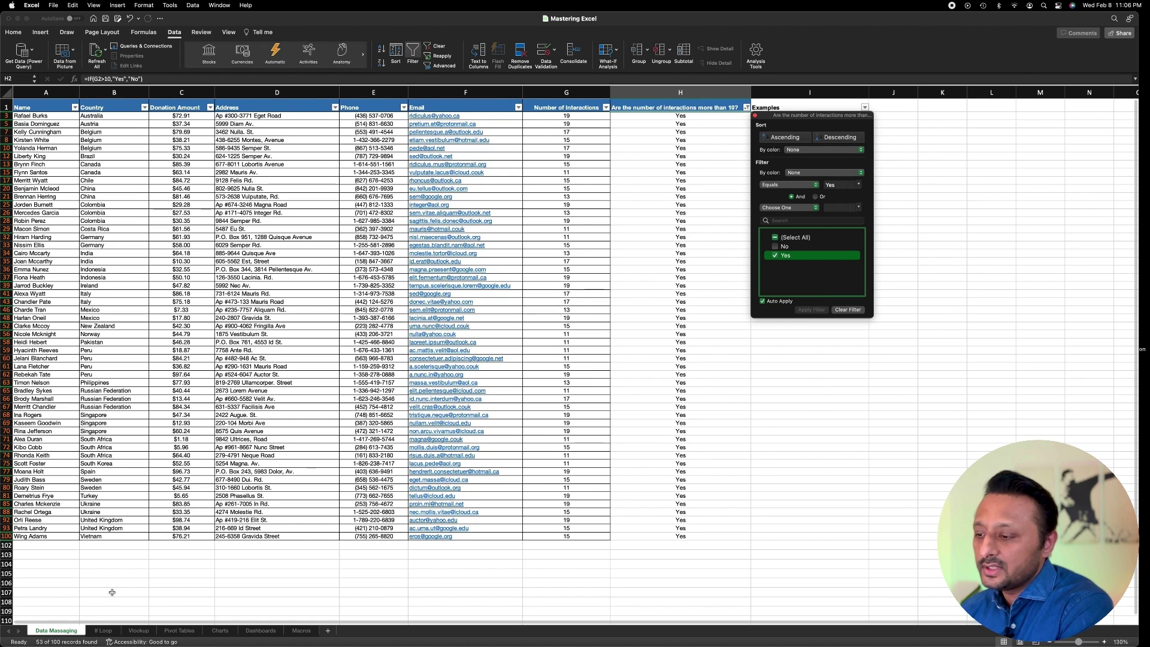
click(780, 242)
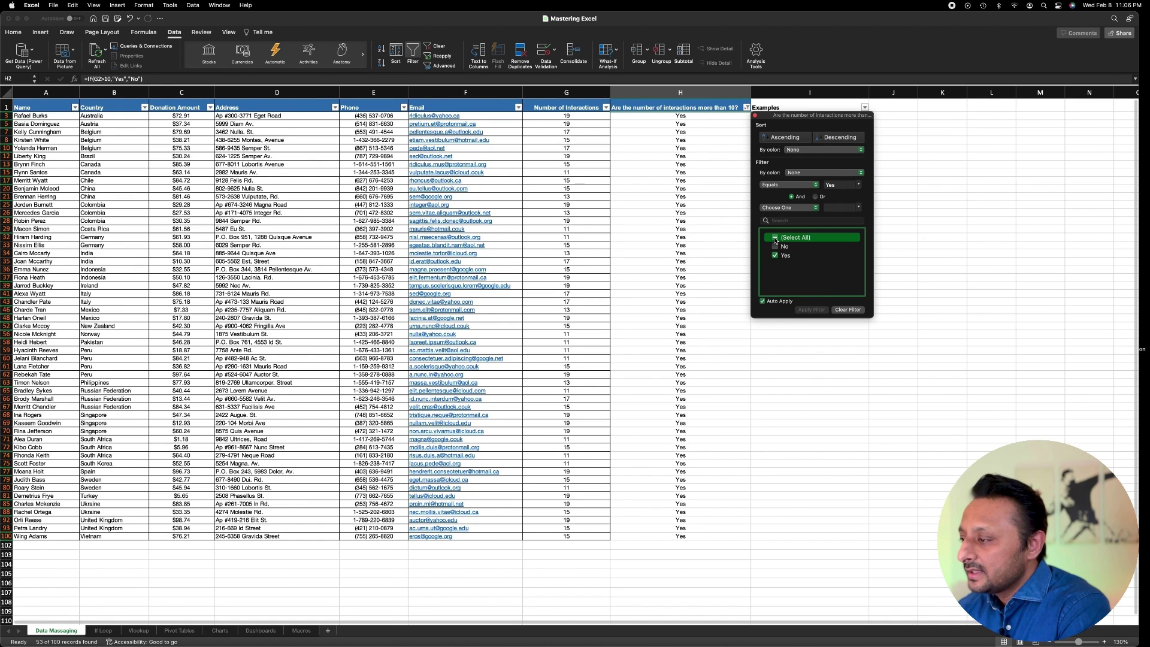
click(737, 202)
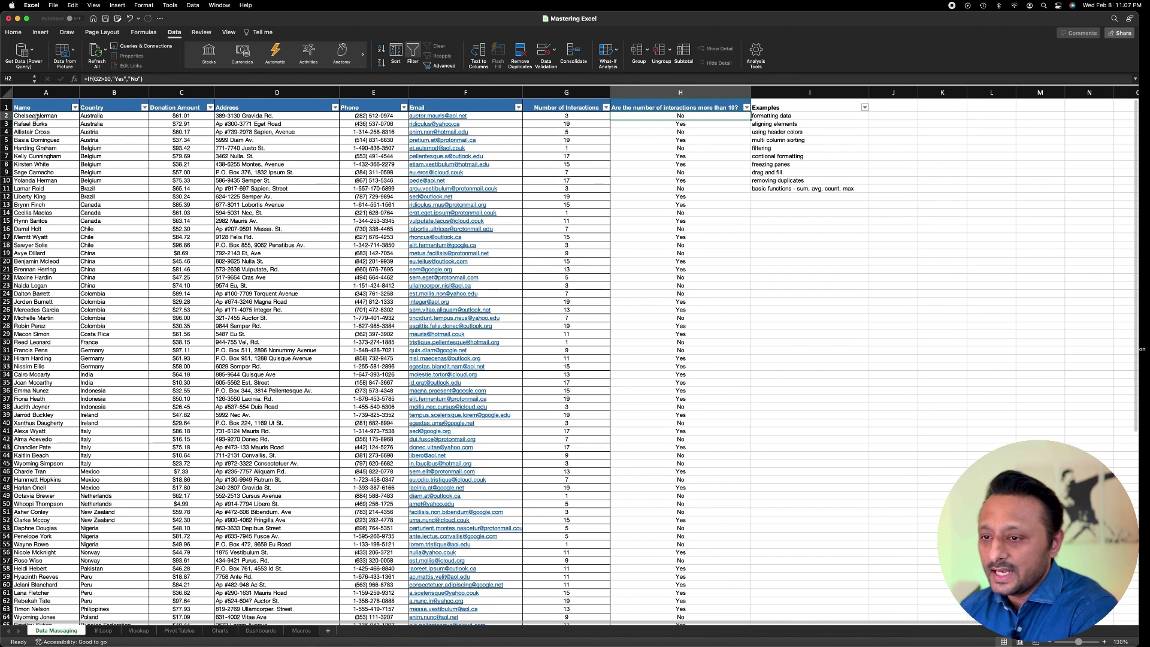
Copy the first three donor names in A2:A4 and go to the Vlookup sheet
drag(35, 116, 37, 130)
key(super+c)
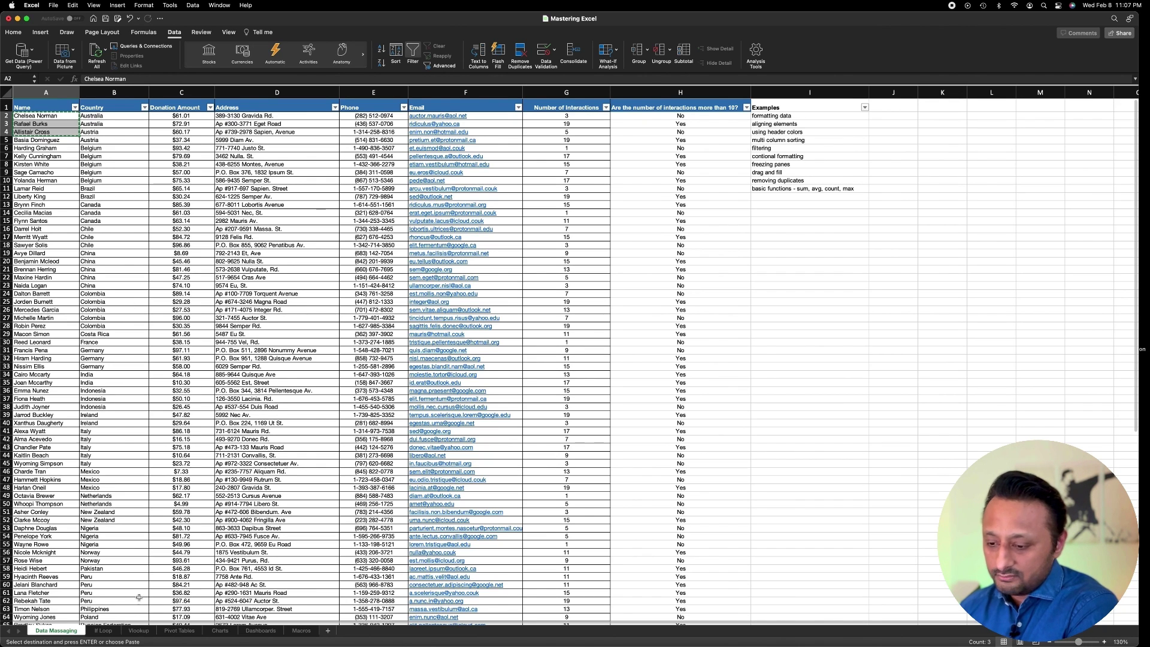
click(139, 631)
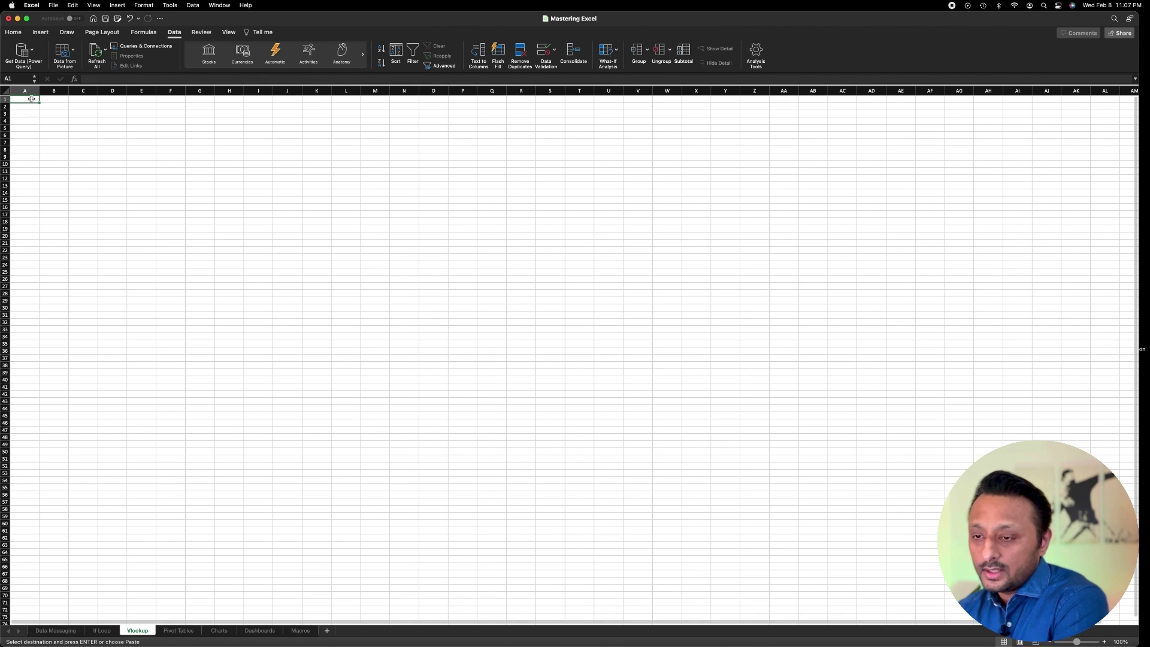
Enter the heading "Name" in A1 of the Vlookup sheet and widen column A
text(Na)
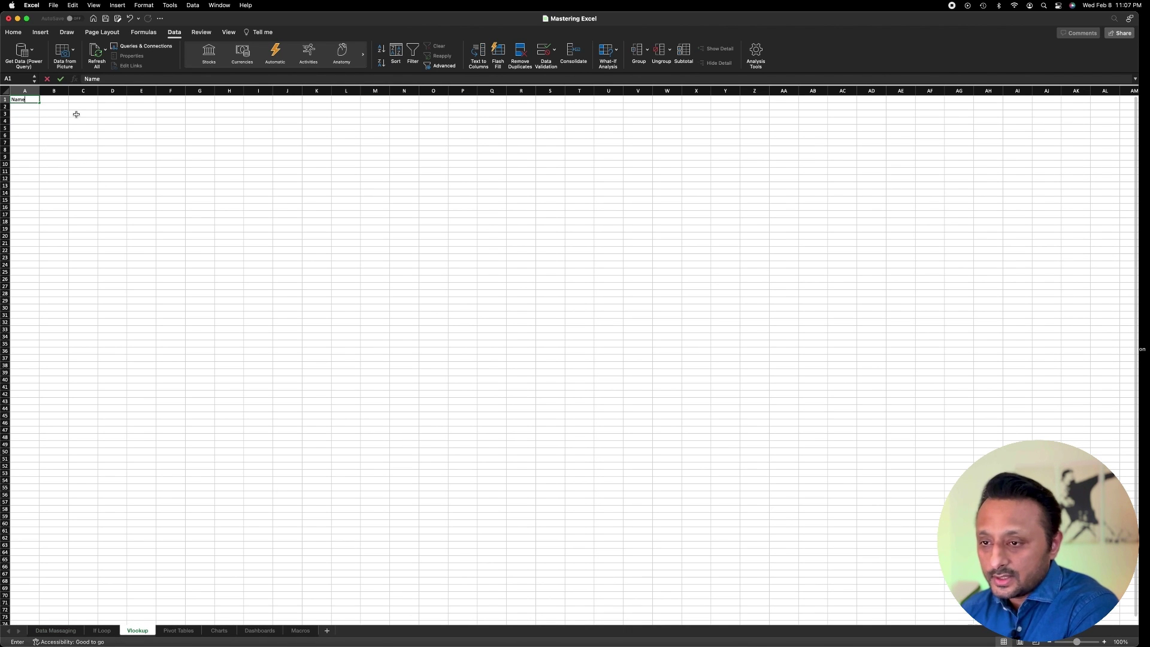
text(me)
key(Return)
drag(41, 91, 58, 92)
Paste the three copied donor names into A2:A4, under the Name heading
key(Up)
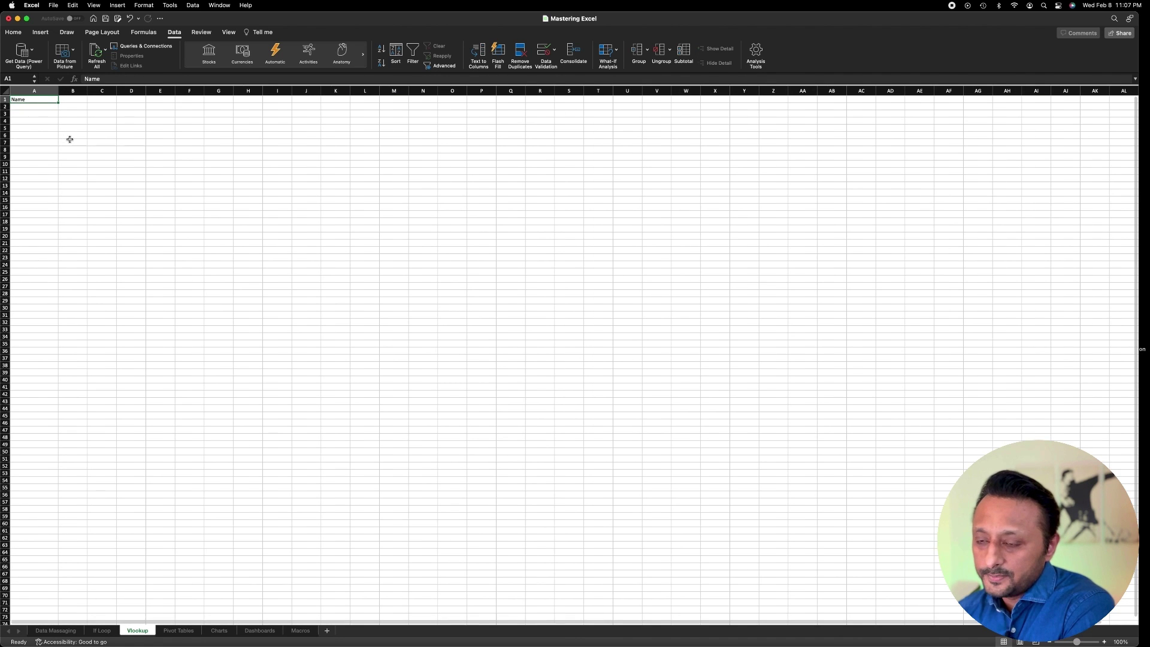
click(41, 108)
key(super+v)
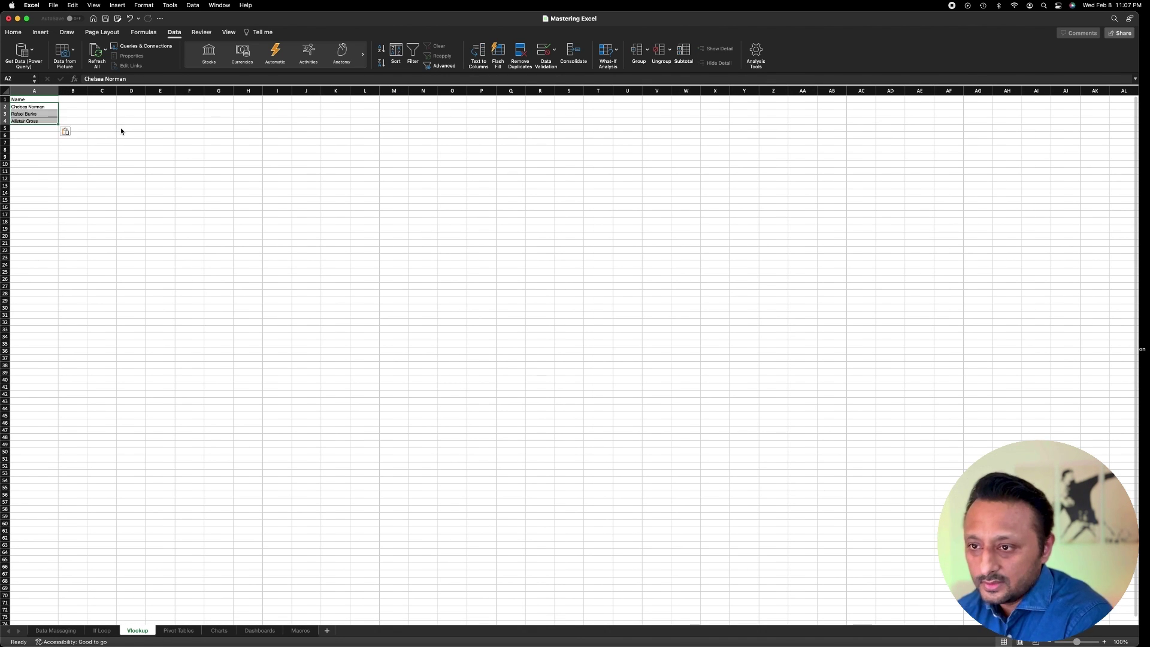
Widen column B and enter the heading "Country" in B1 of the Vlookup sheet
key(Right)
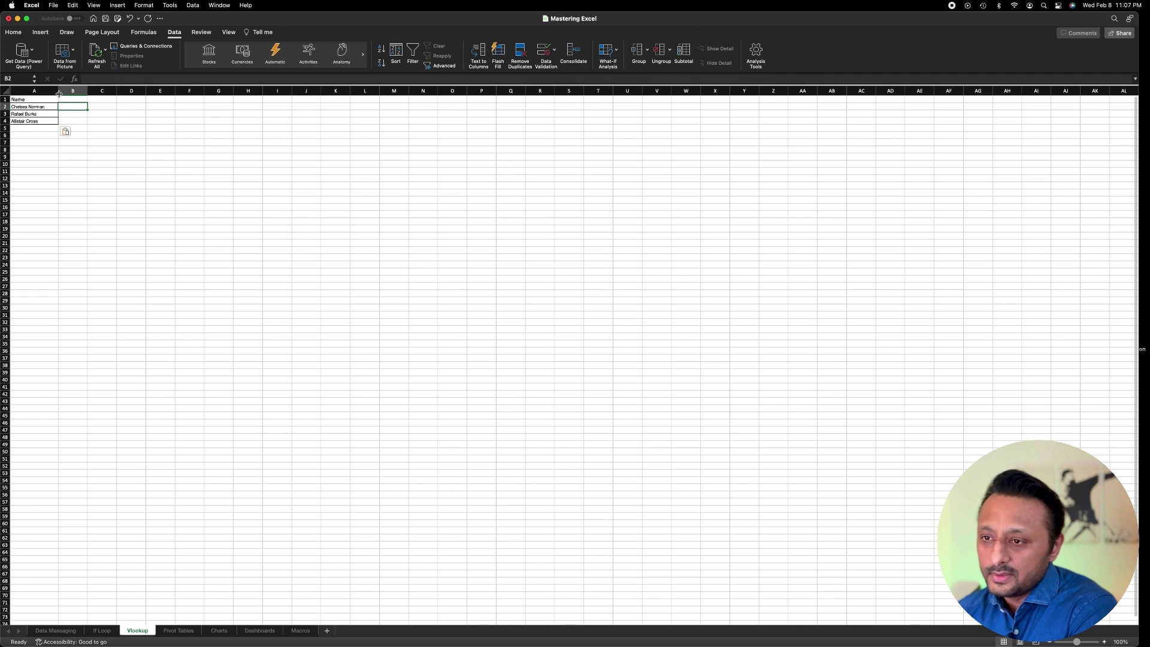
drag(58, 92, 141, 92)
click(98, 112)
click(137, 101)
text(C)
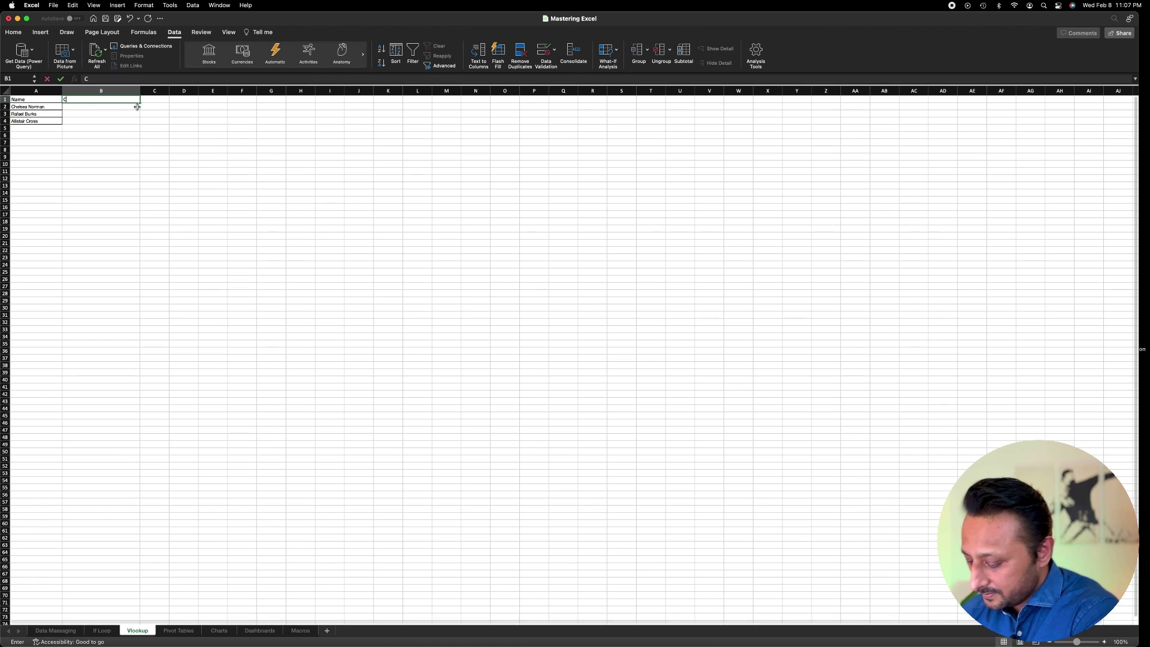
text(ountry)
key(Return)
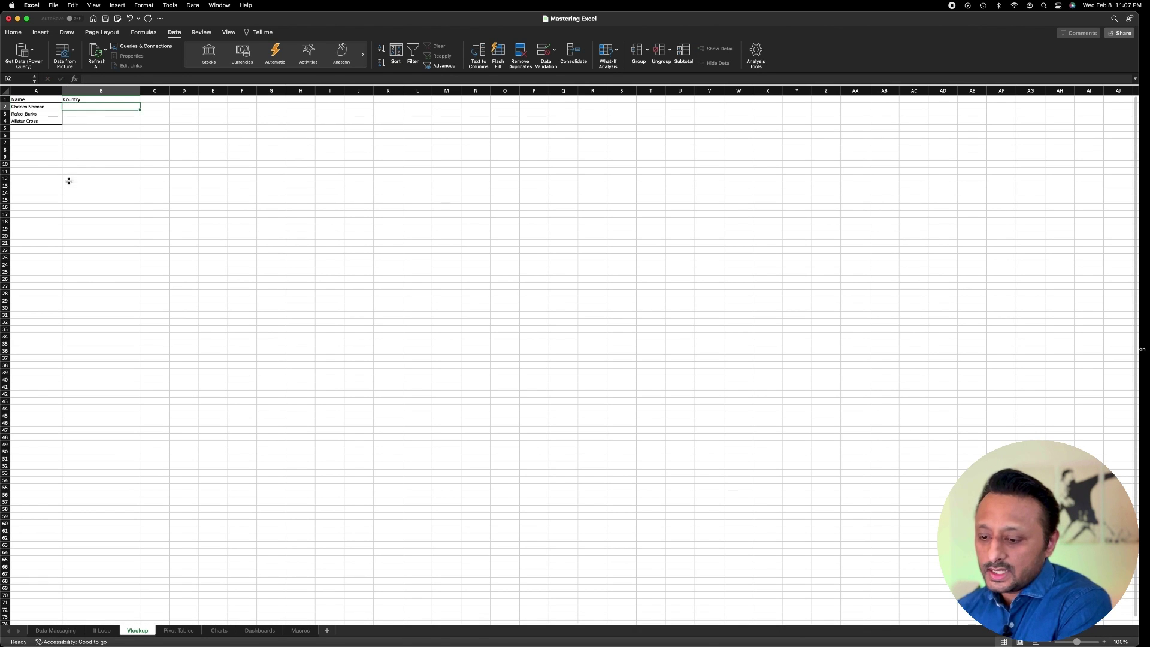
Find the VLOOKUP function in the function list and insert it into B2 under the Country heading
click(31, 107)
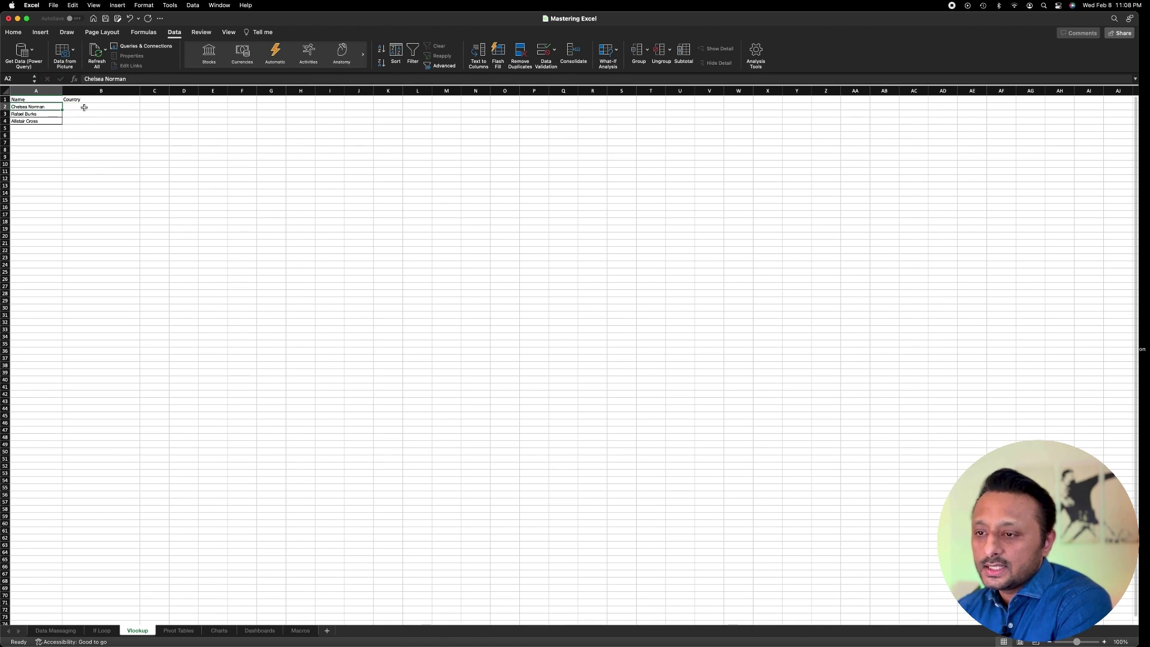
click(85, 108)
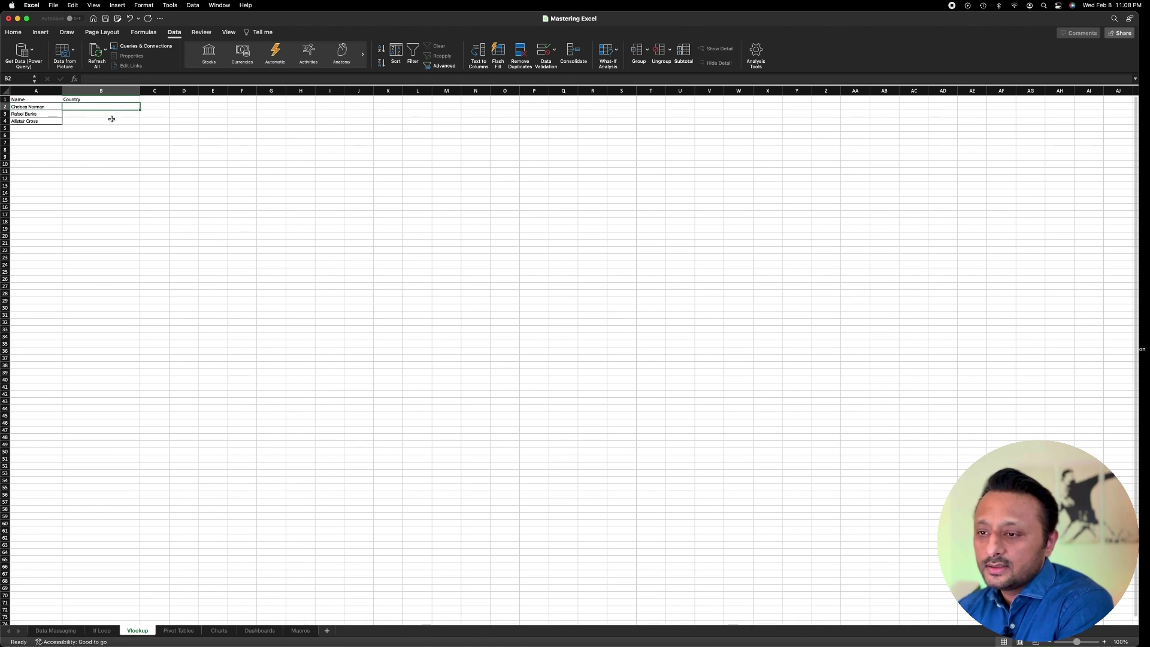
click(75, 79)
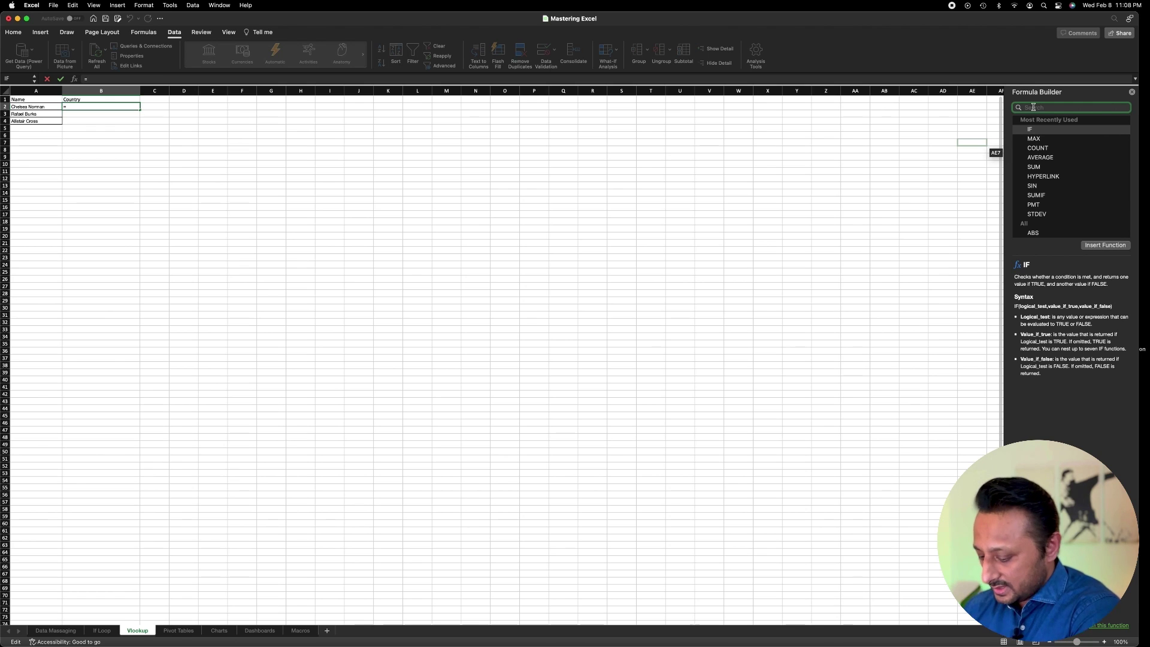
text(vl)
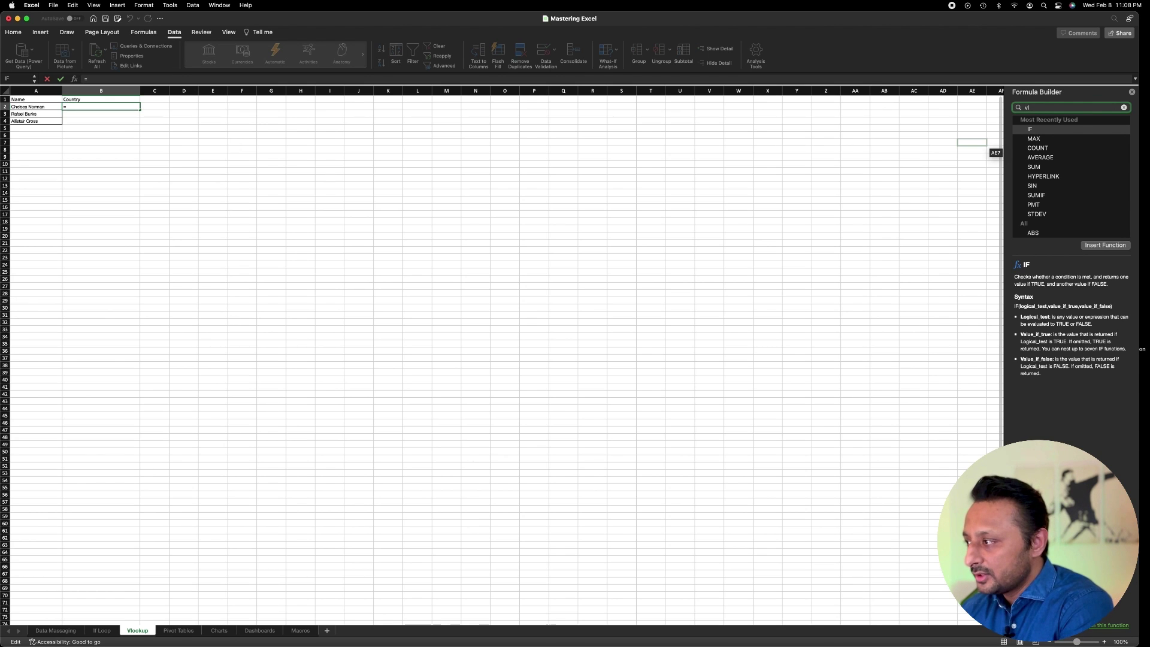
text(ookup)
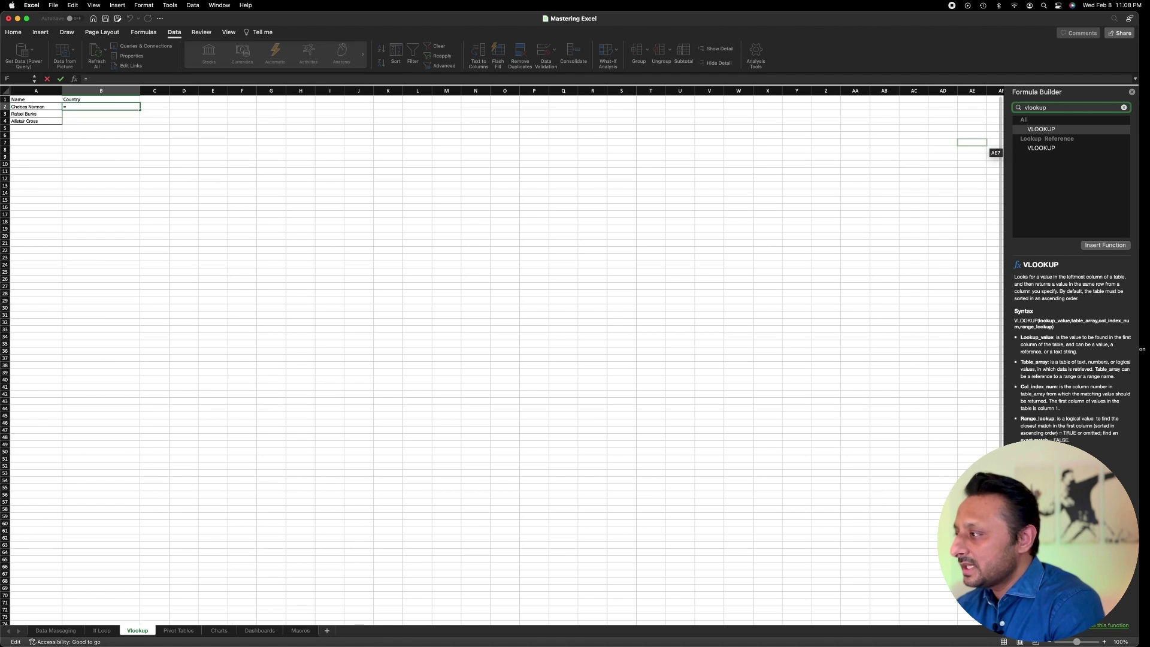
click(1048, 150)
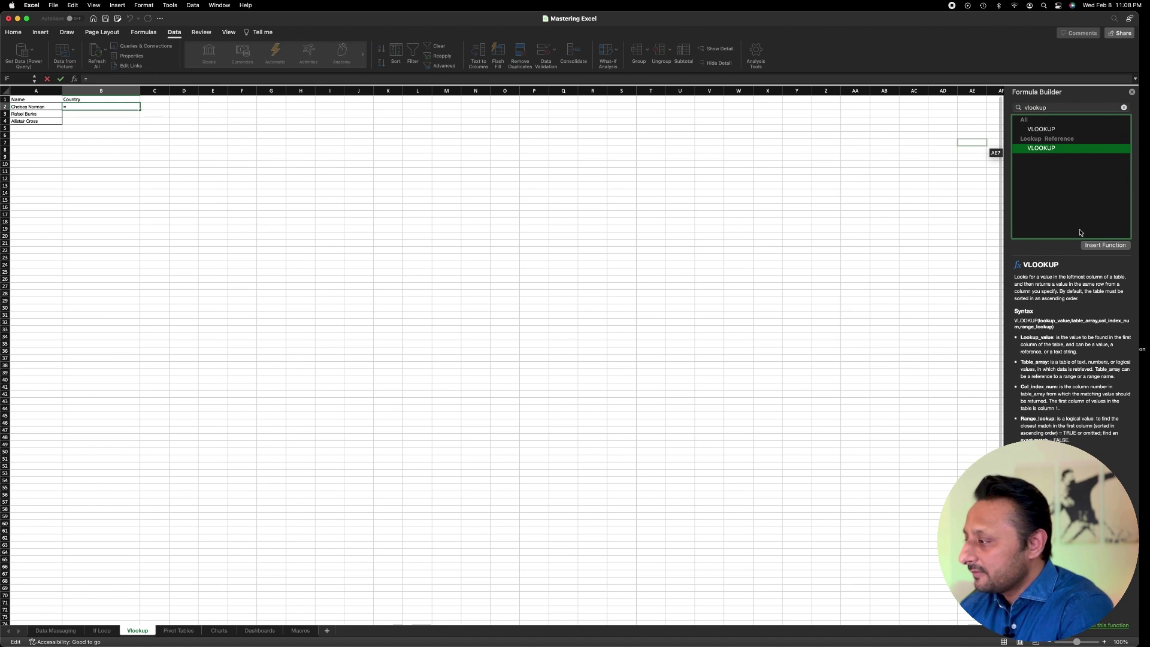
click(1094, 246)
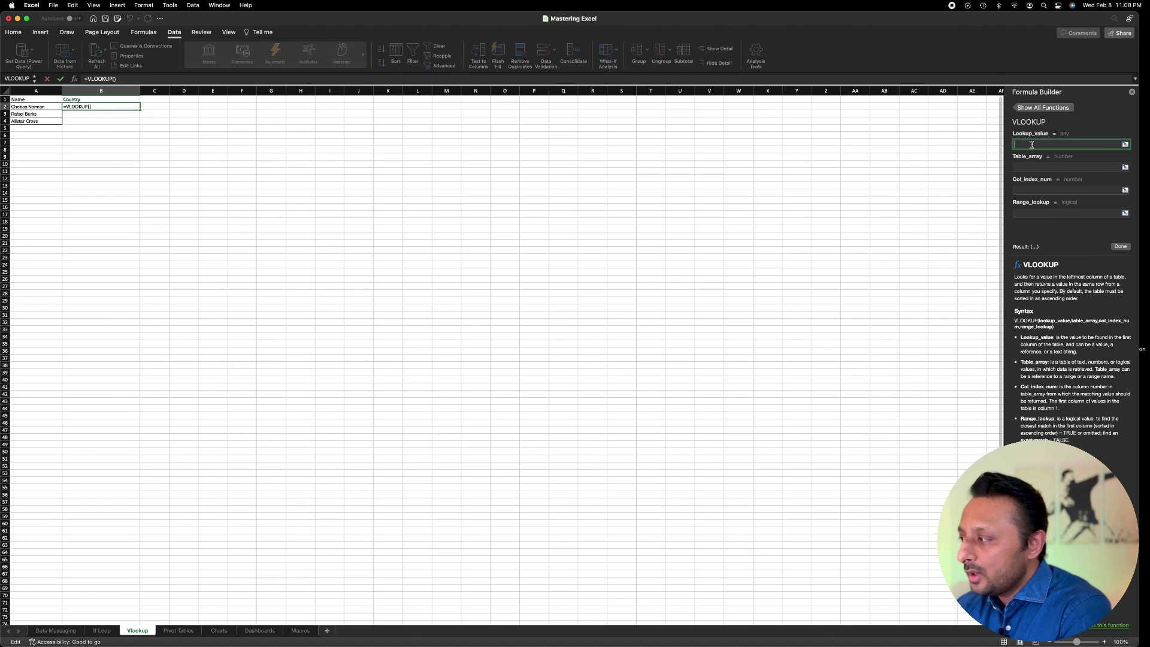
Set the VLOOKUP's lookup value to A2 and its table array to A1:G101 on the Data Massaging sheet
click(32, 107)
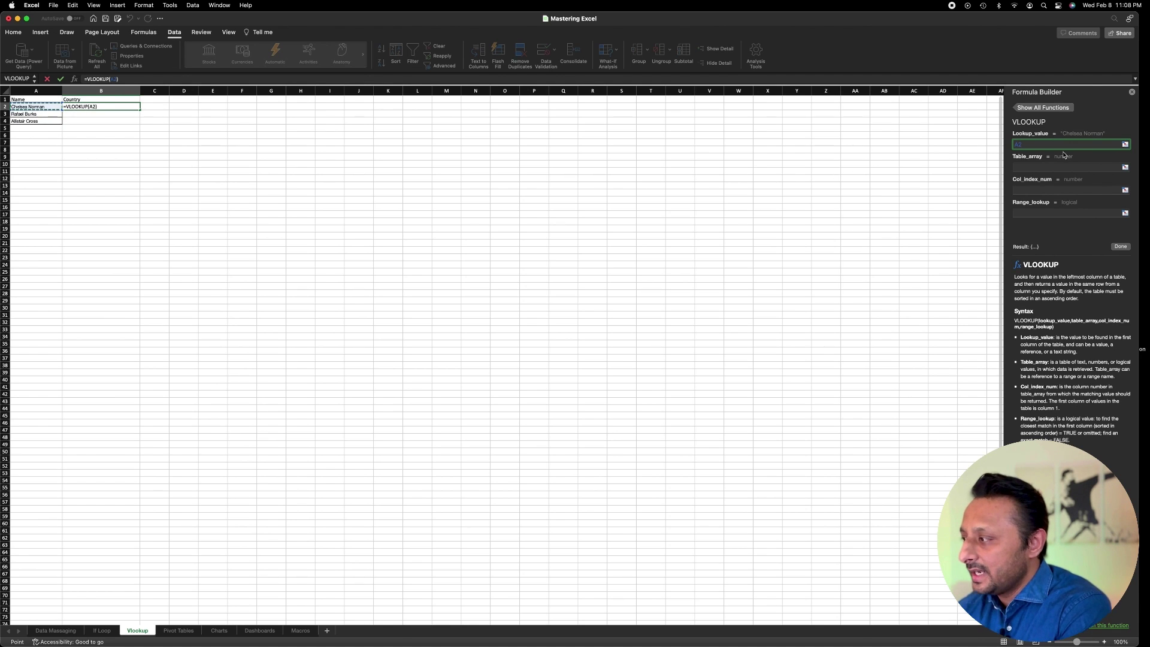
click(1036, 167)
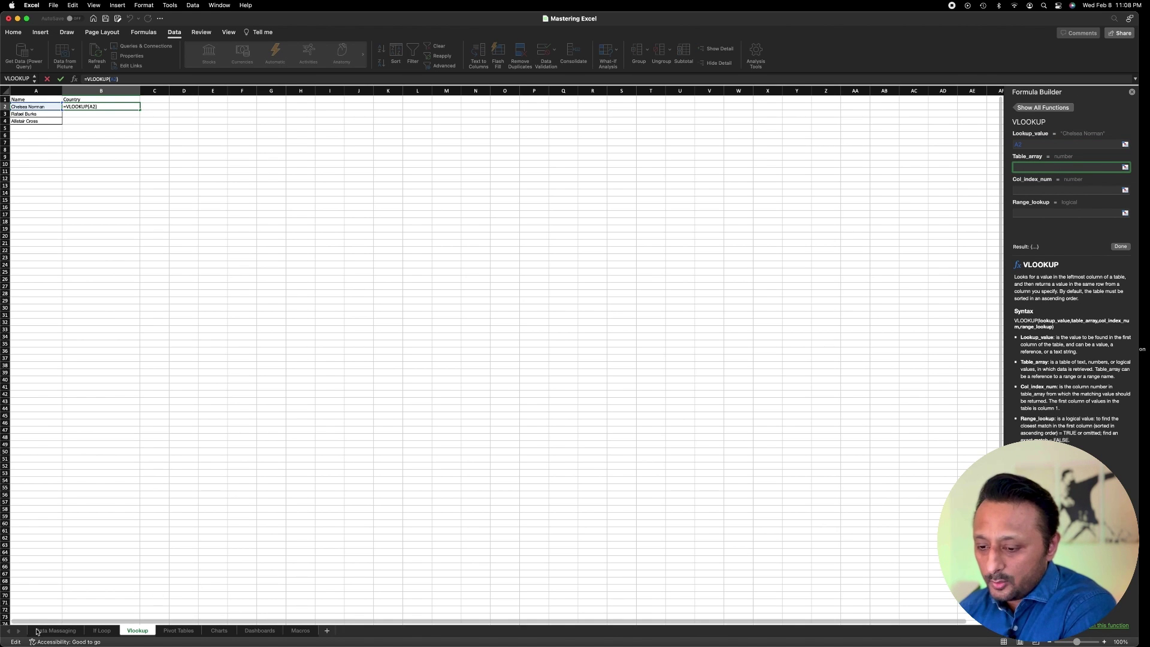
click(56, 631)
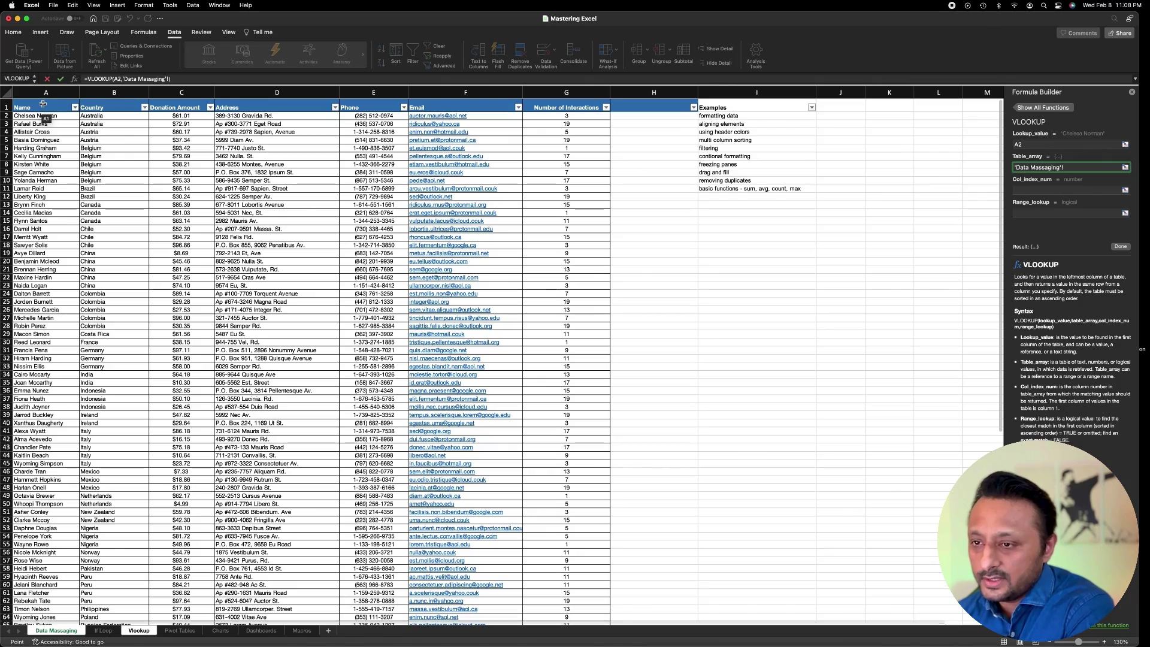
drag(37, 108, 585, 596)
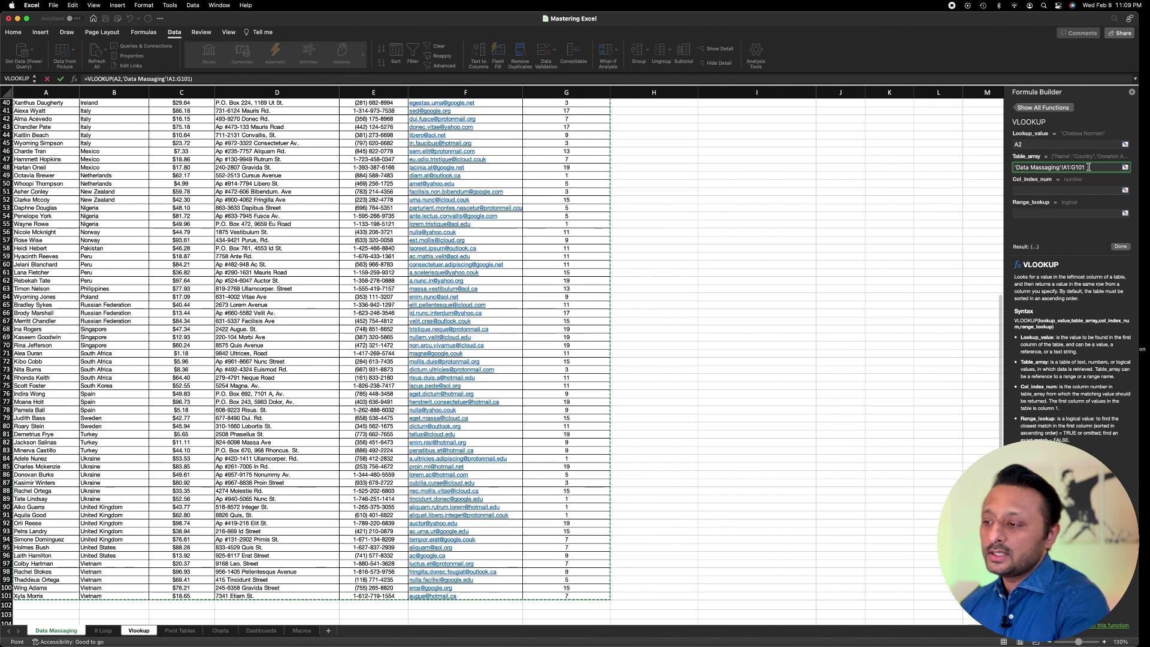
Set the VLOOKUP's column index number to 2, replacing any stray sheet reference in that argument
click(1034, 191)
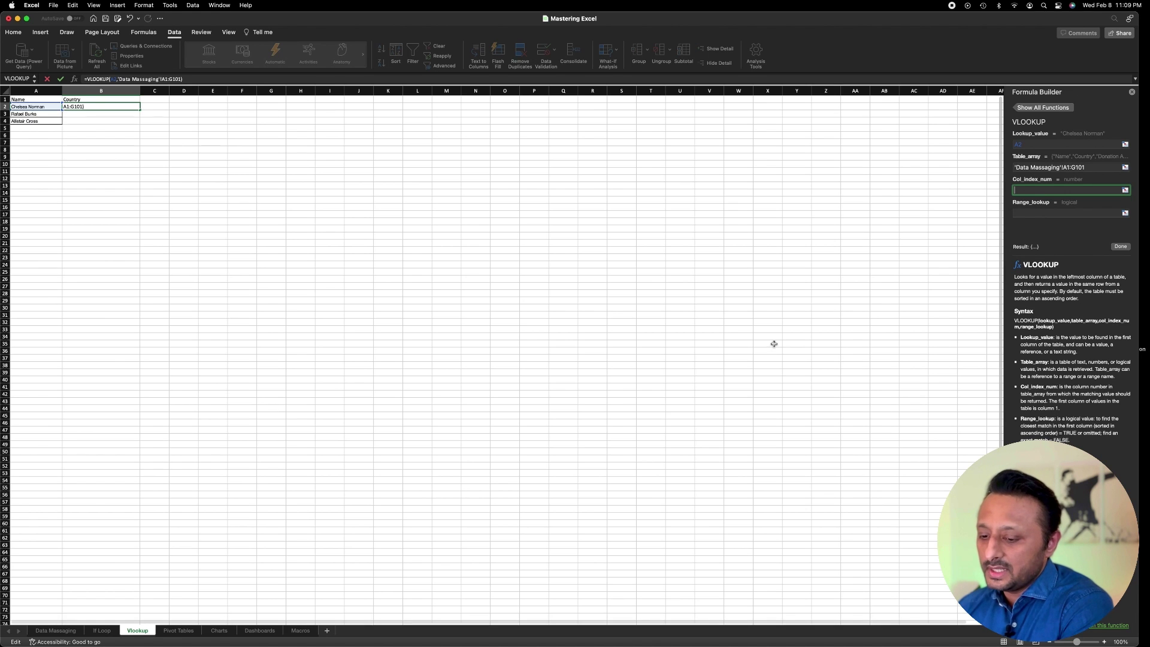
click(43, 634)
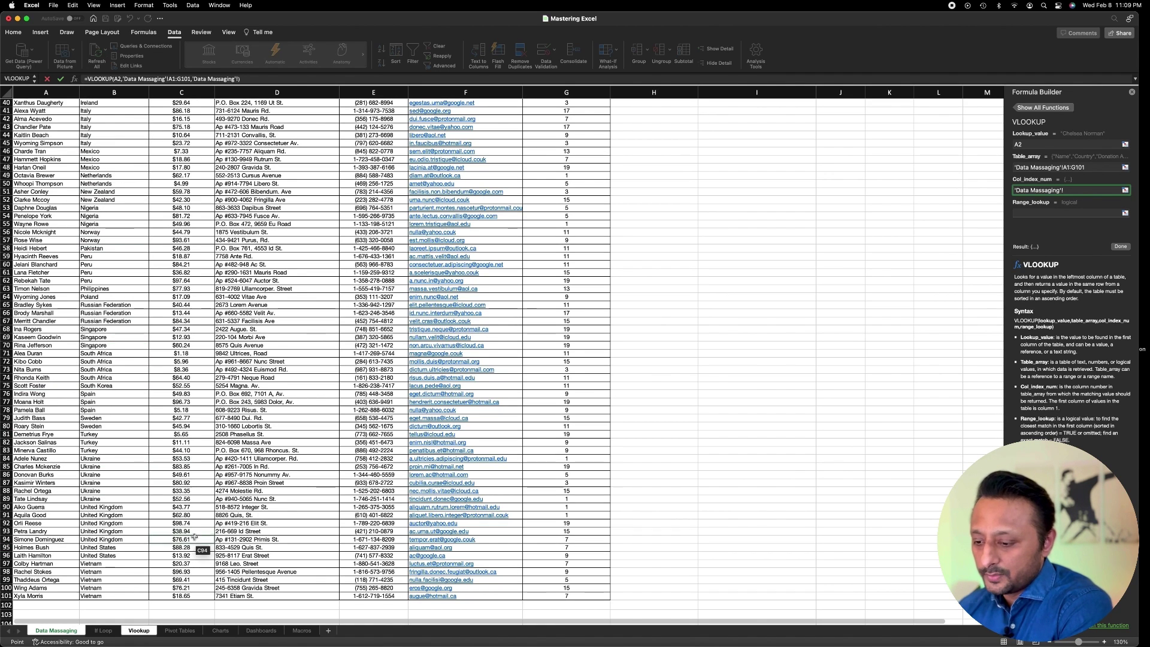
click(145, 630)
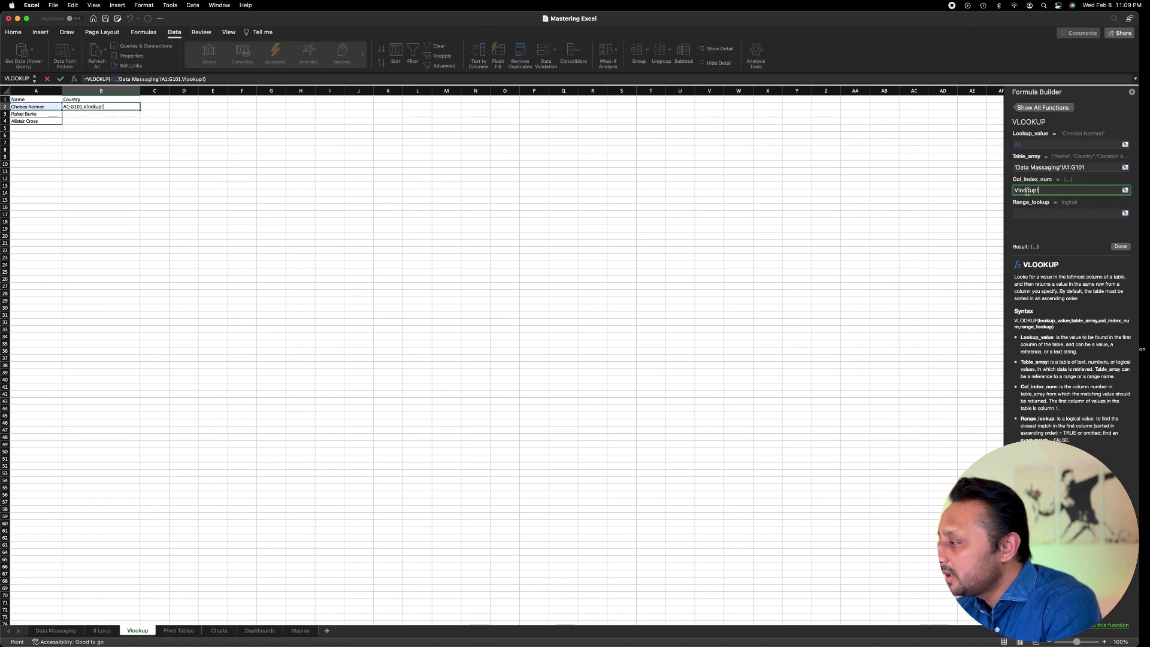
drag(1040, 190, 988, 193)
key(BackSpace)
text(2)
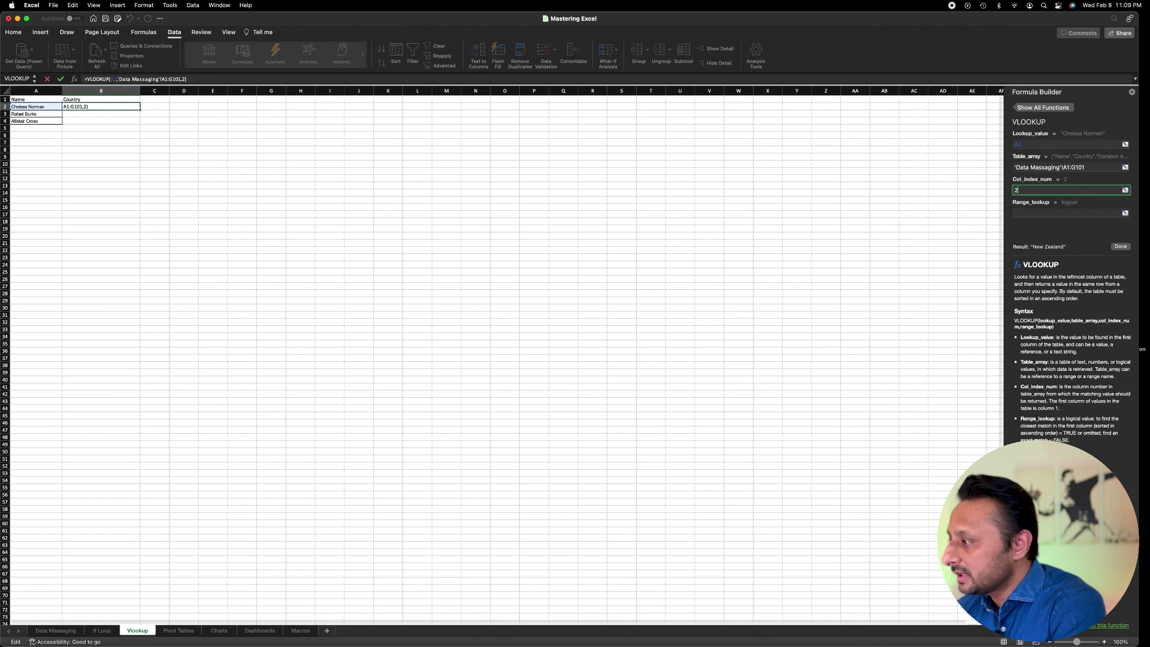
Set the VLOOKUP's range lookup to FALSE and commit the formula in B2
click(1041, 213)
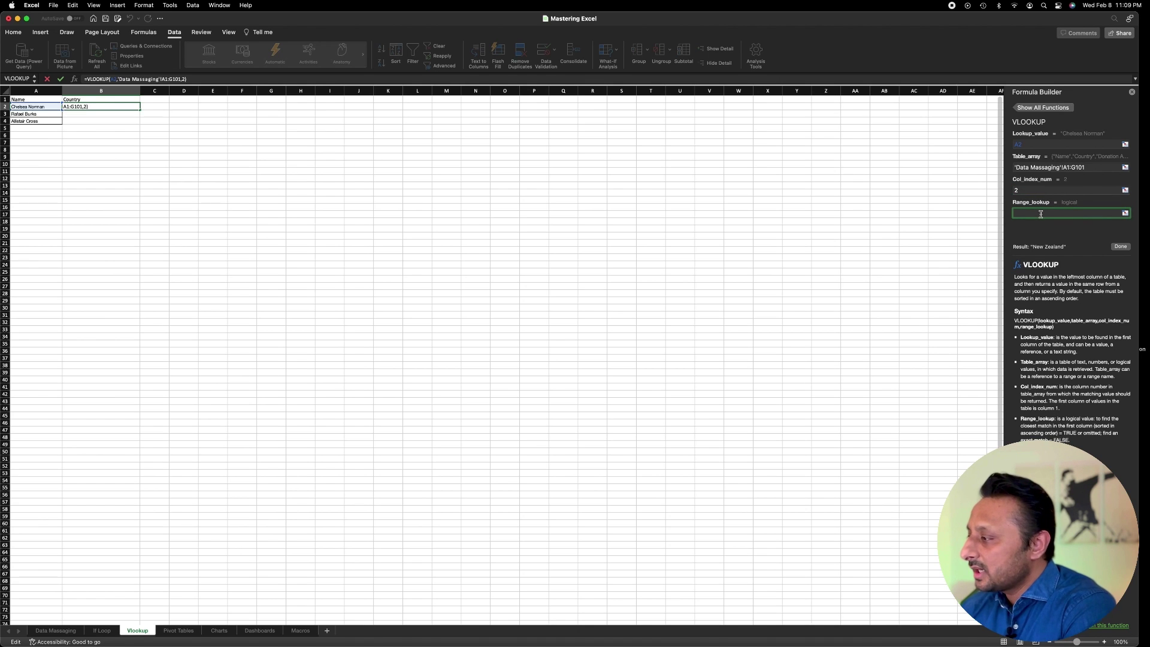
text(FALS)
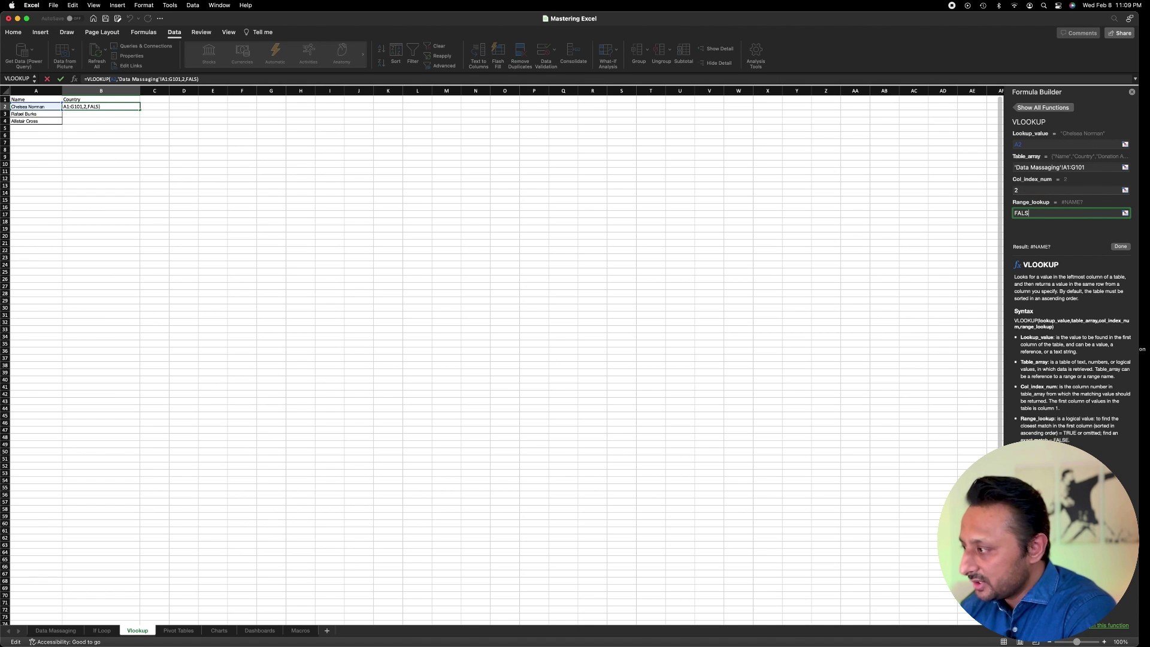
text(E)
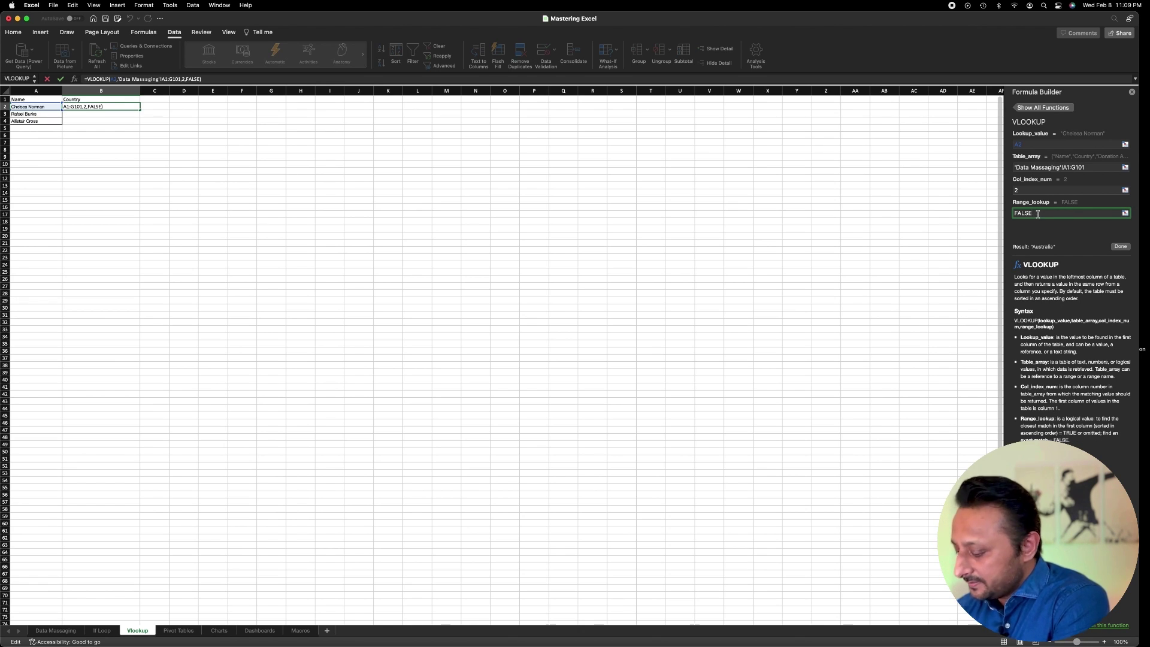
key(Return)
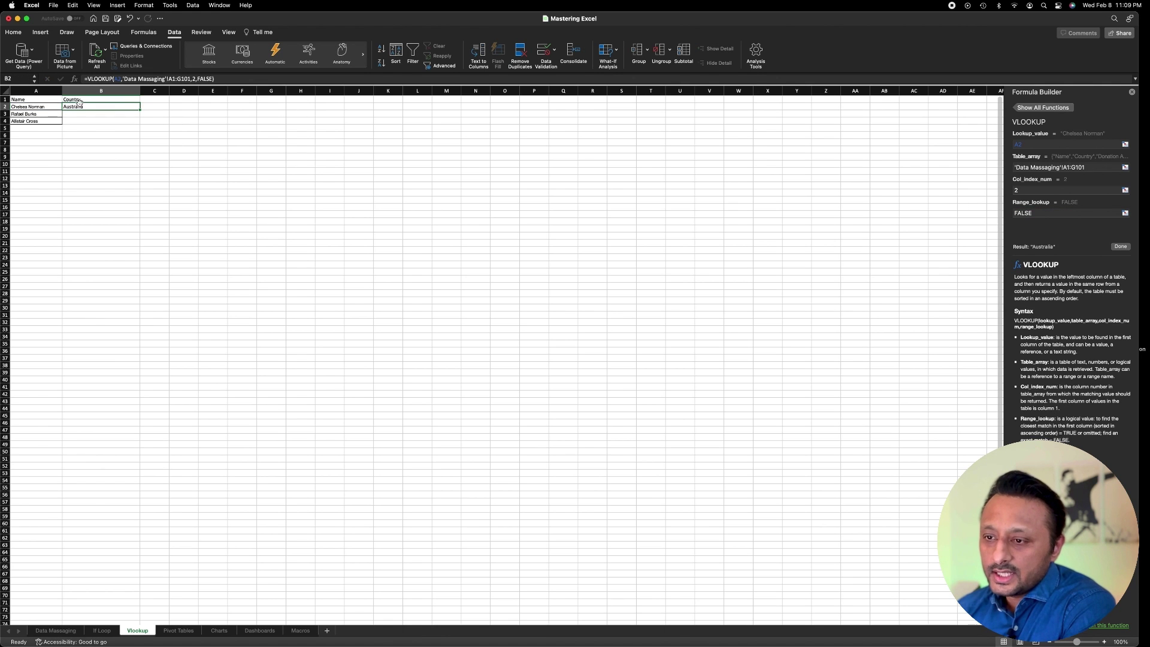
Check the first donor's name and country in row 2 of the Data Massaging sheet against the lookup result
click(55, 631)
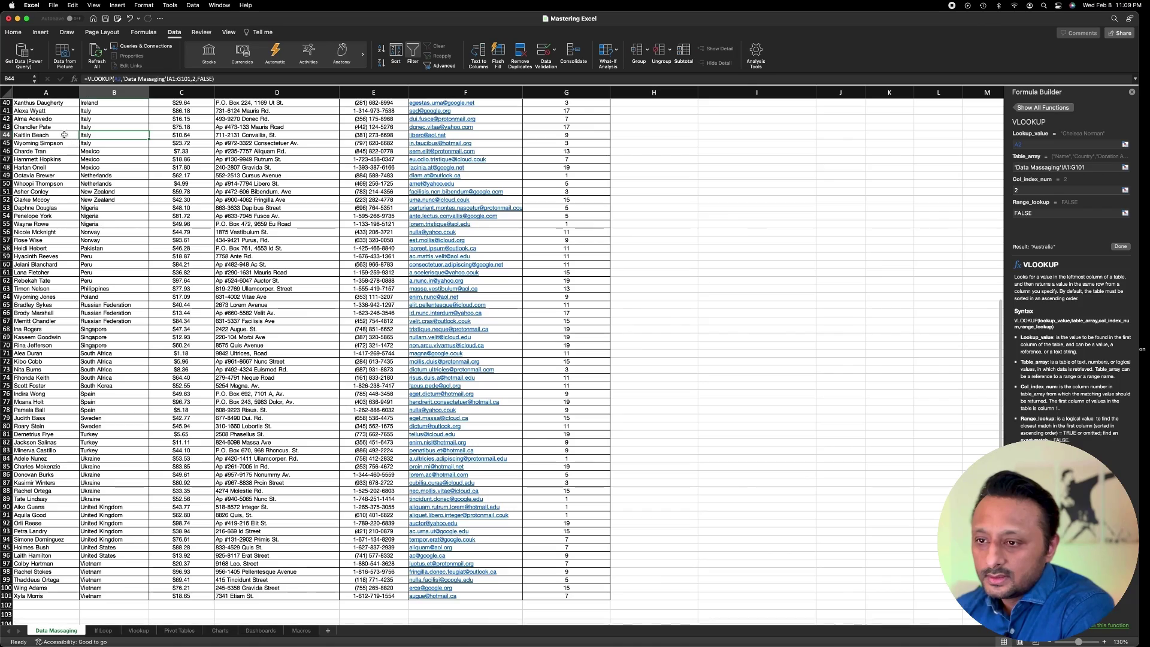
click(67, 174)
scroll(66, 177, up, 15)
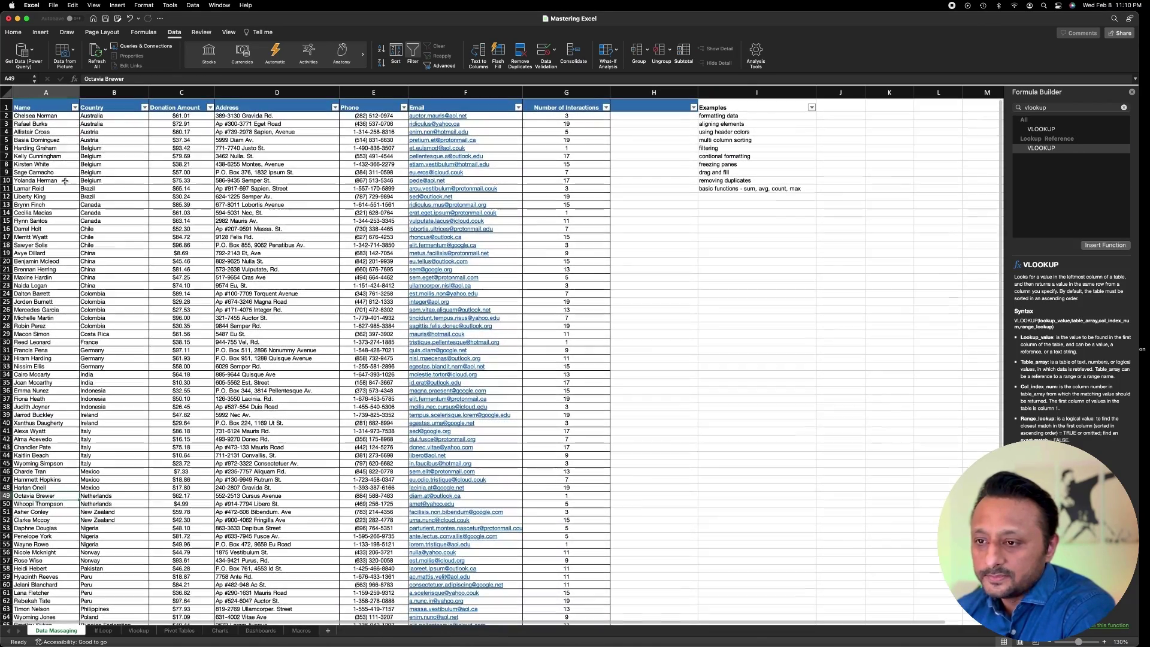
click(70, 116)
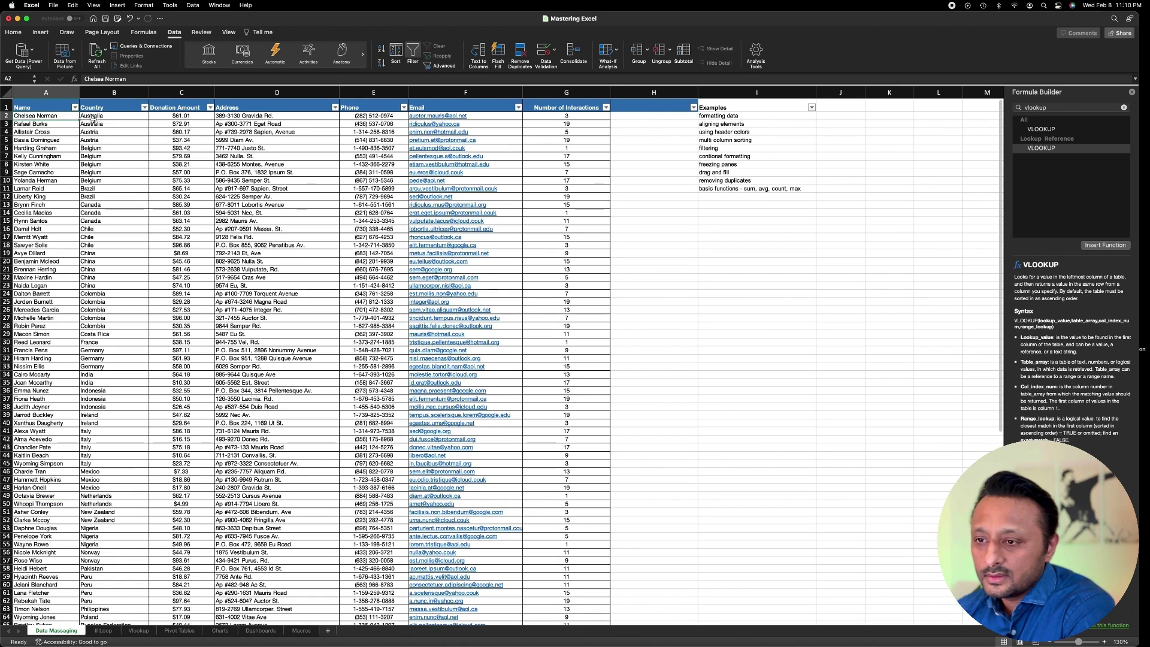
click(93, 118)
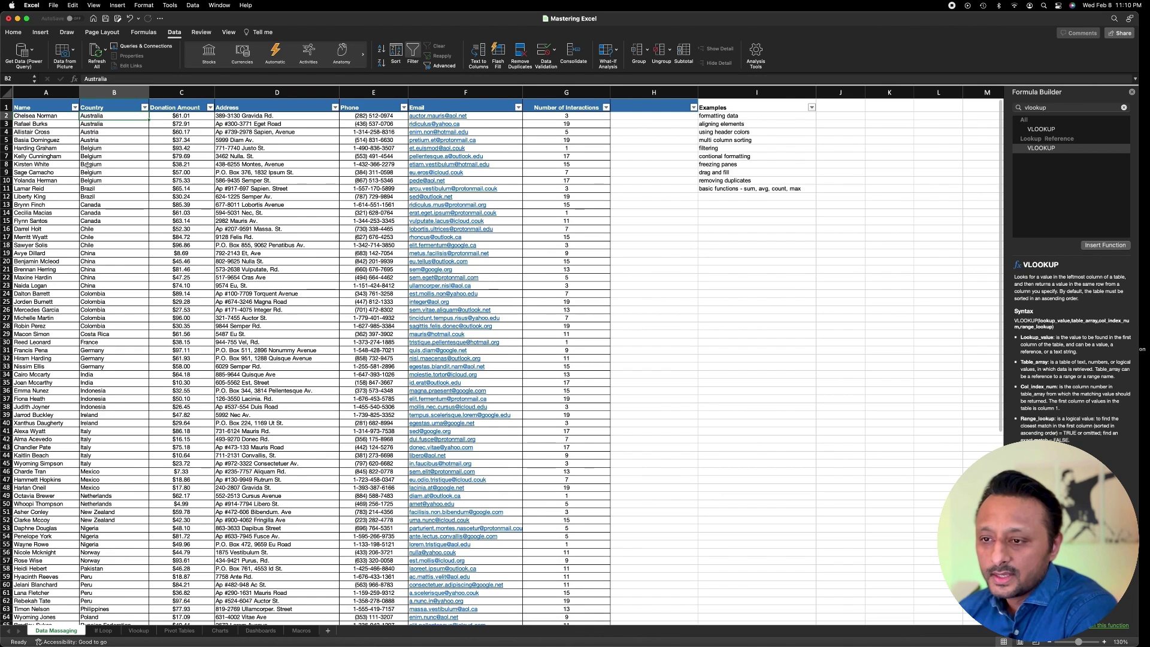
Copy the donor name in A6 of the Data Massaging sheet and paste it over A3 of the Vlookup sheet
click(57, 149)
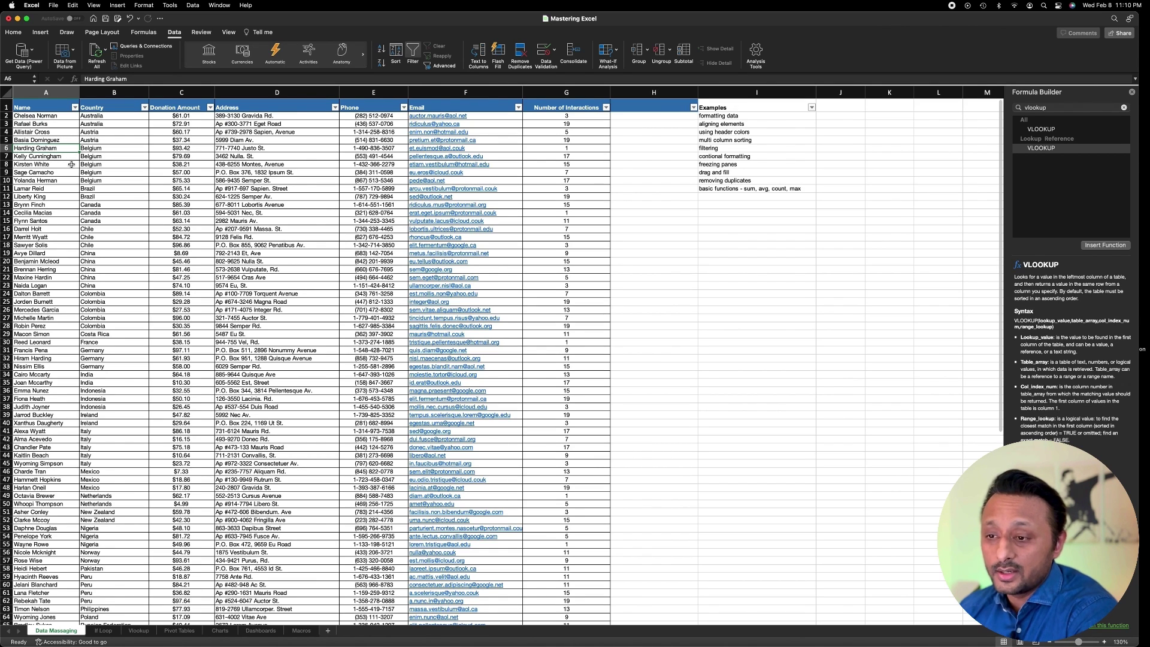
key(super+c)
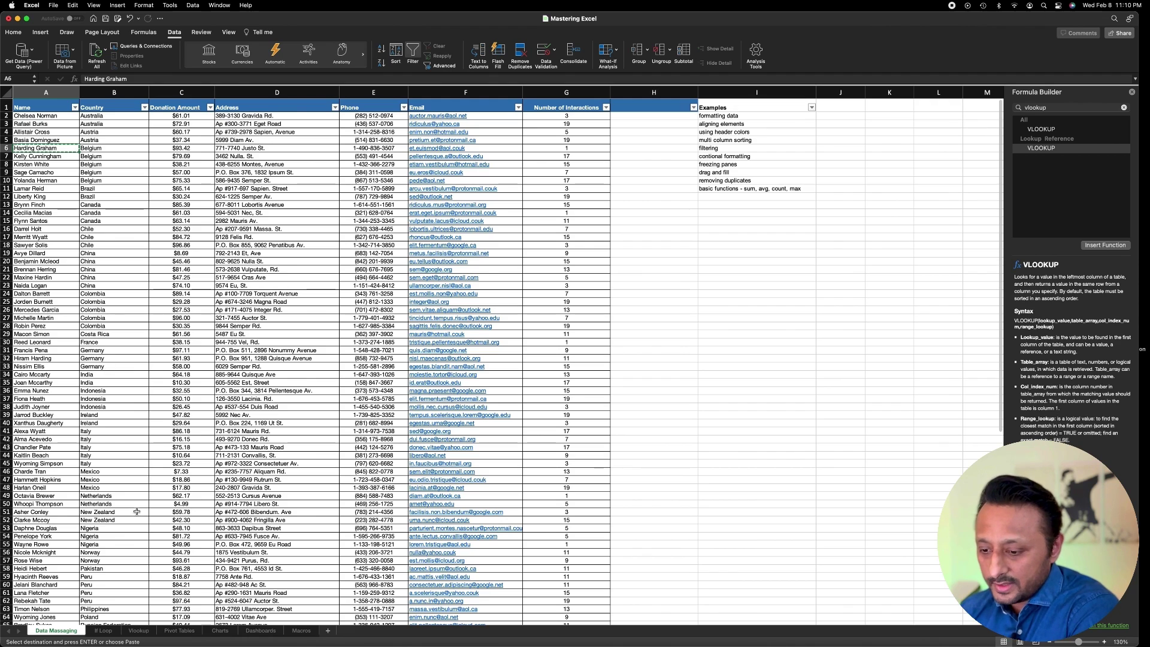
click(139, 631)
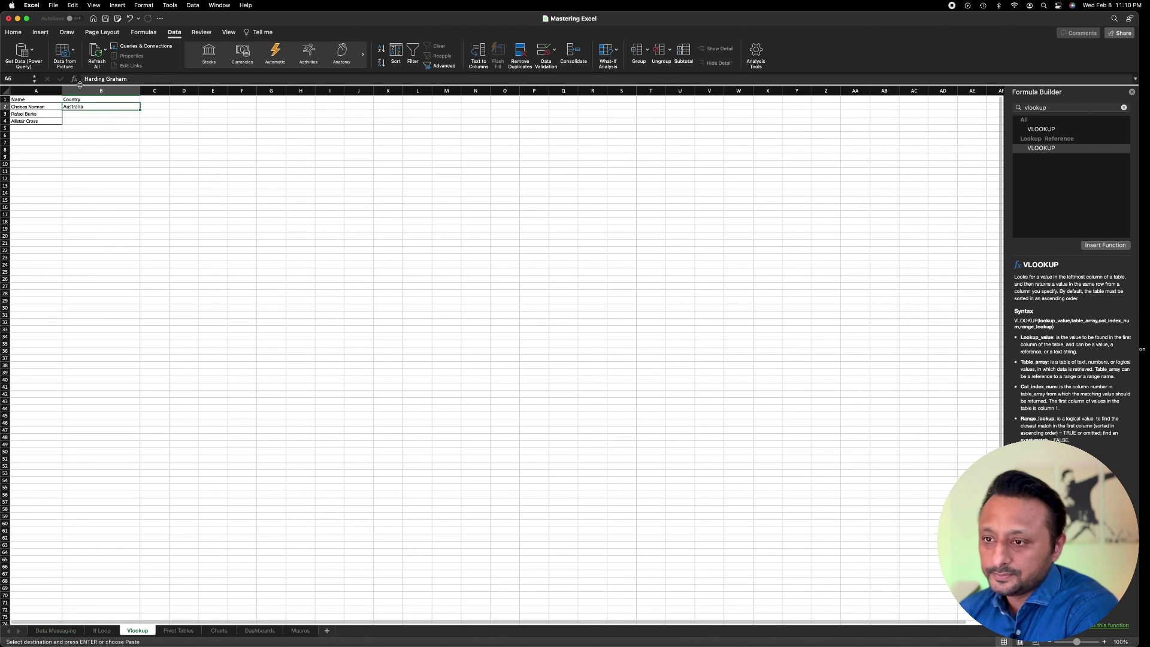
click(27, 117)
key(super+v)
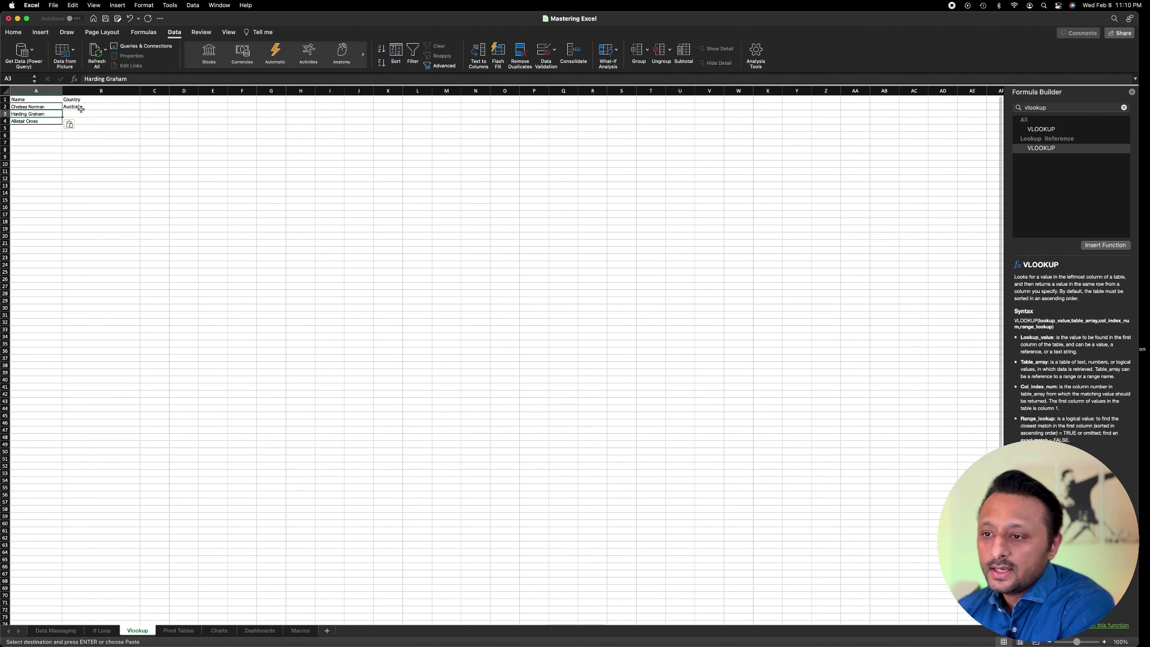
Copy the VLOOKUP formula from B2 into B3 and check its result against B6 on the Data Massaging sheet
click(81, 109)
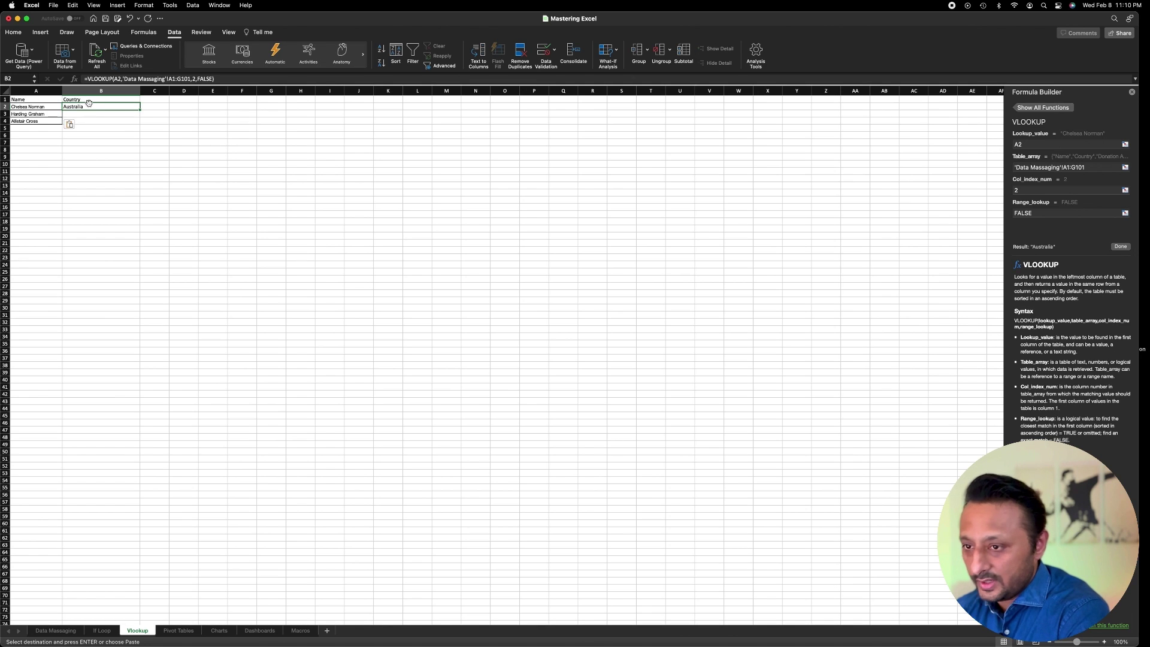
key(super+c)
key(Down)
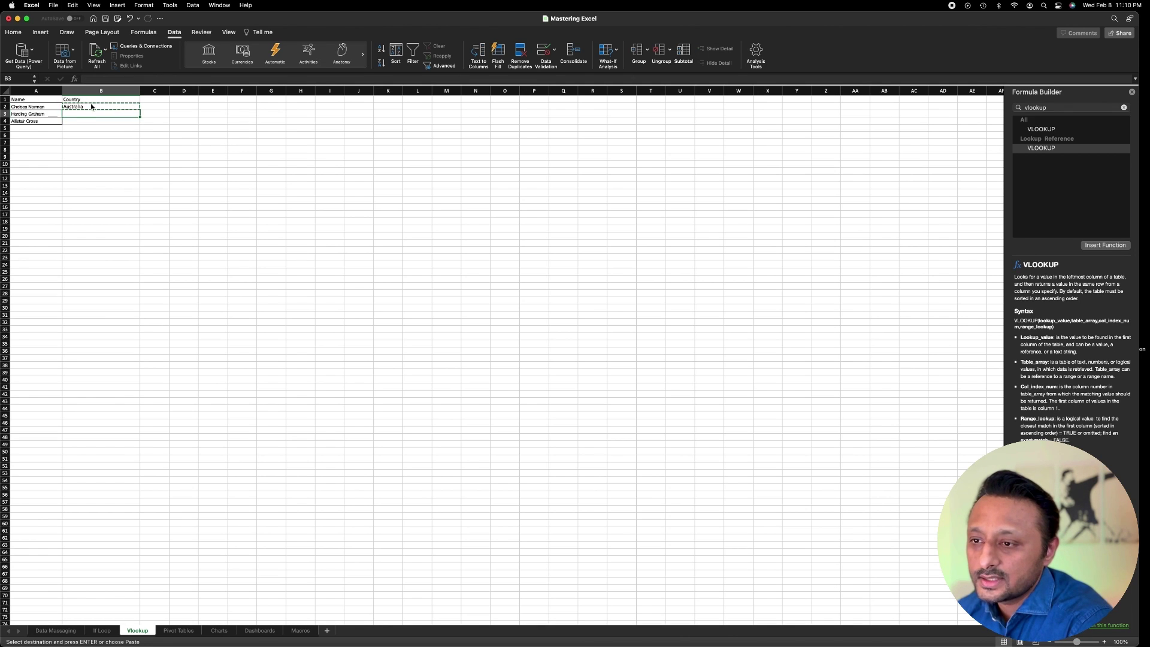
key(super+v)
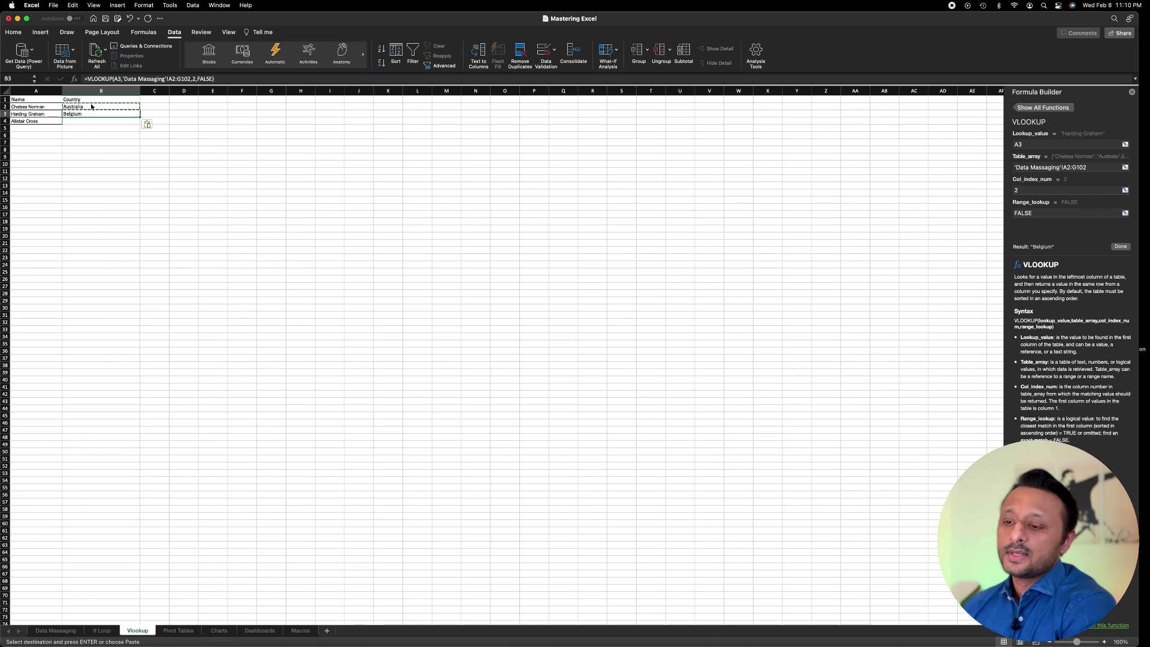
click(47, 629)
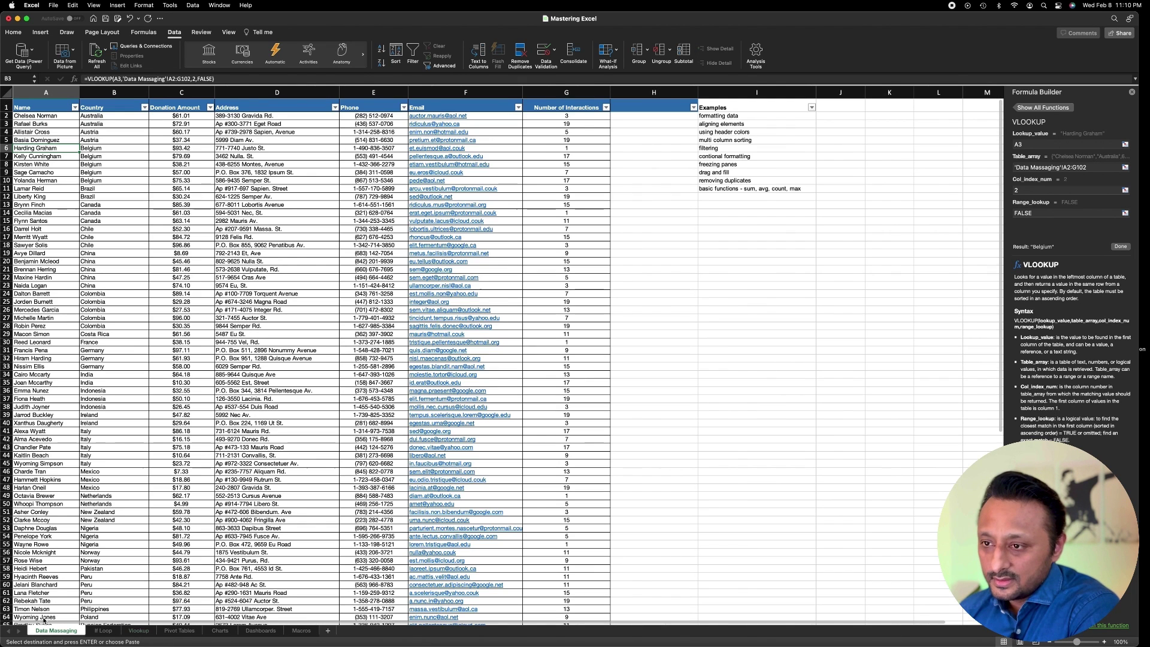
click(99, 149)
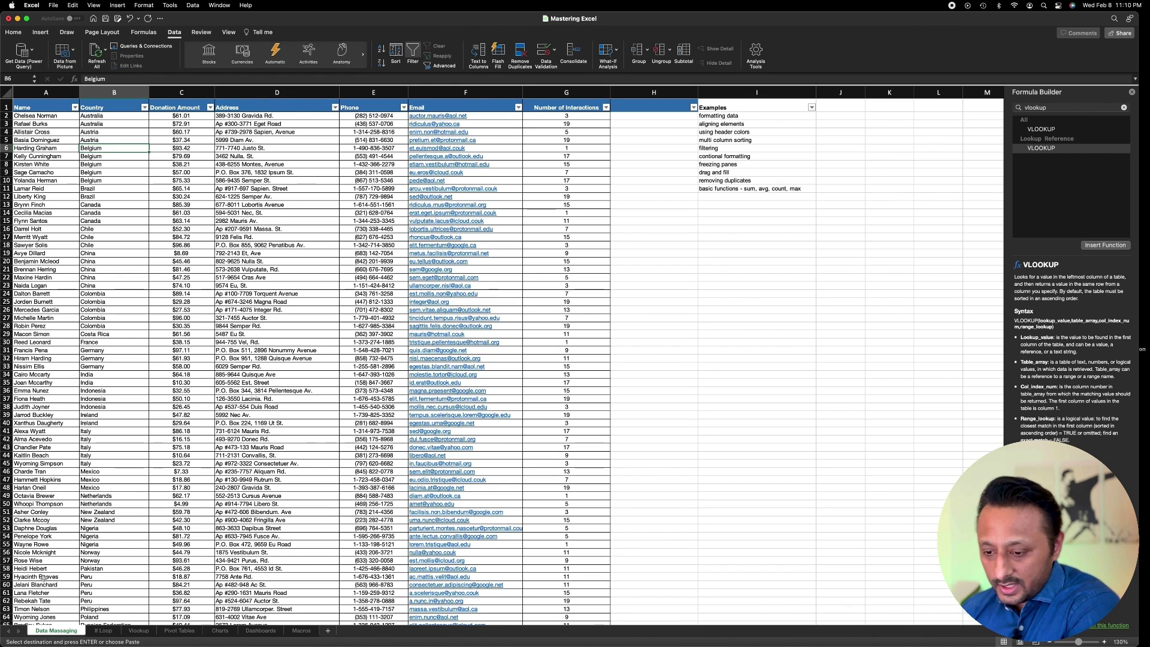
Copy the donor name in A61 of the Data Massaging sheet and paste it into A4 of the Vlookup sheet
click(54, 593)
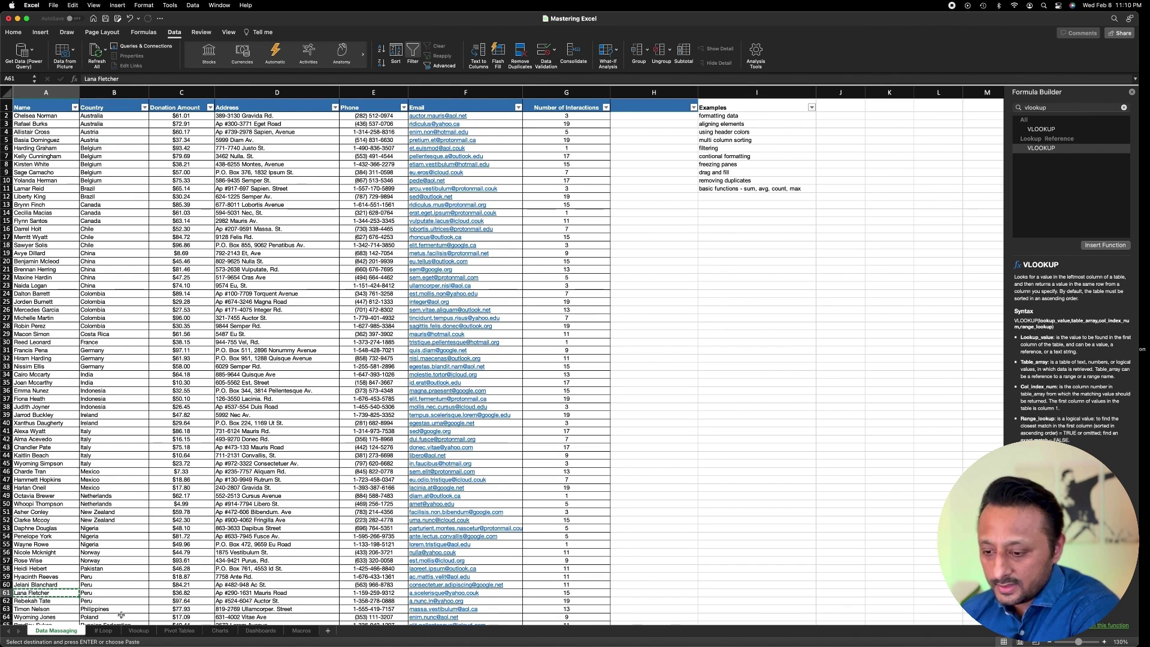
click(138, 630)
click(48, 121)
key(super+v)
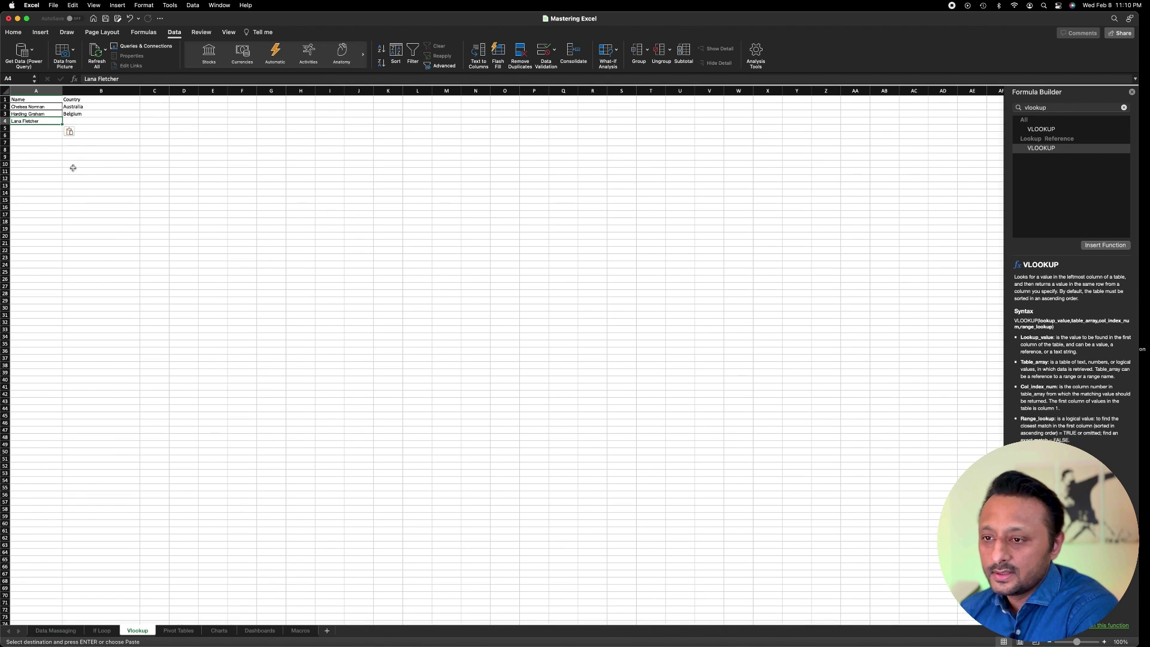
Copy the VLOOKUP formula from B3 into B4 on the Vlookup sheet and close the Formula Builder
click(87, 116)
key(super+c)
click(136, 122)
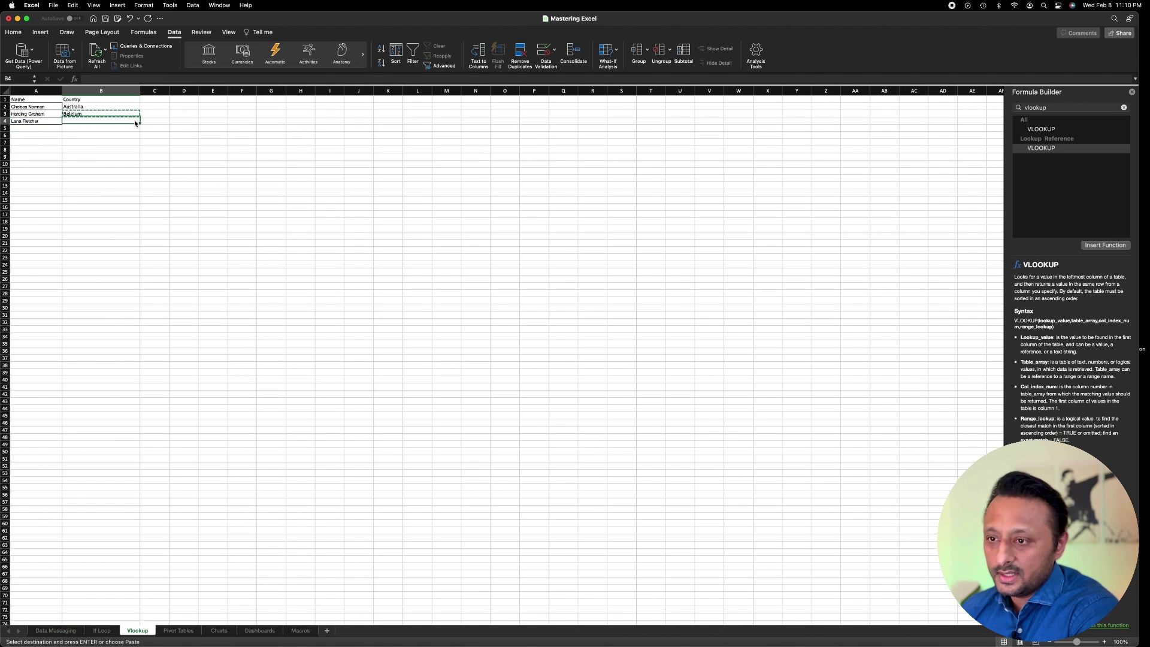
key(super+v)
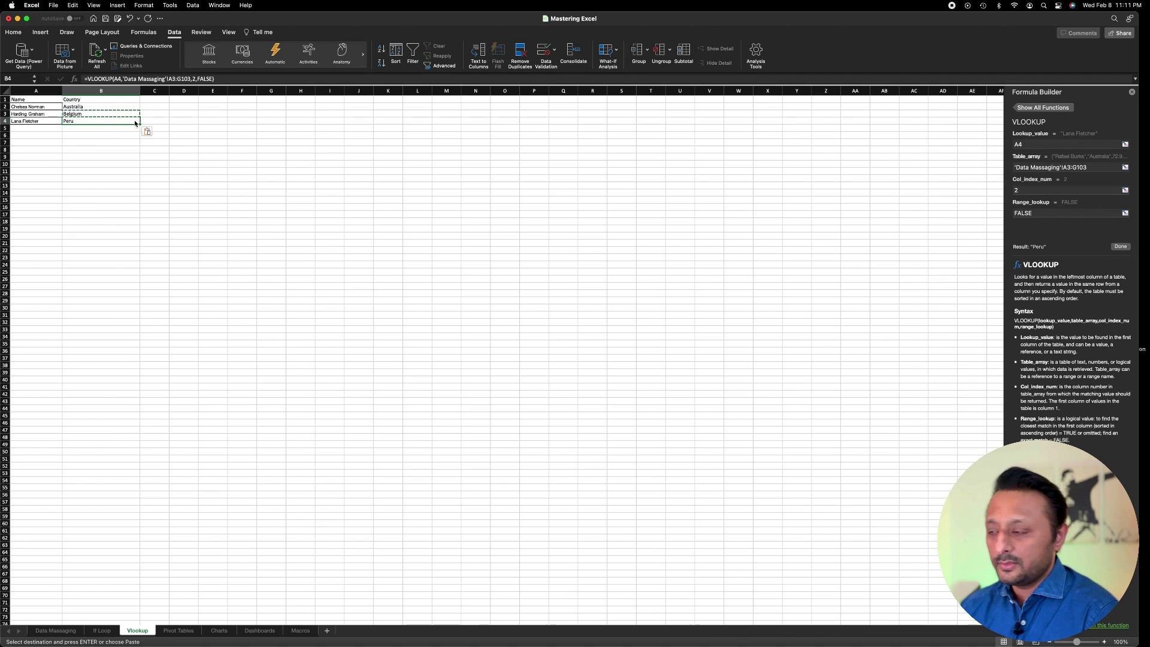
click(1132, 93)
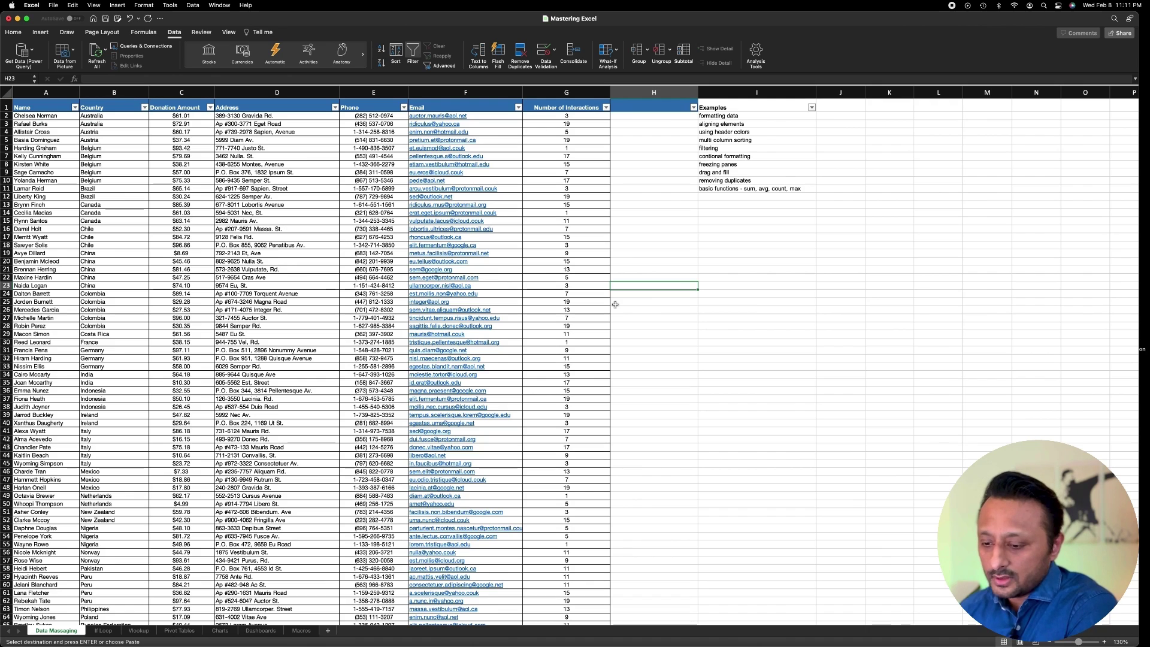
Create a PivotTable in A1 of the Pivot Tables sheet from columns A to G of the Data Massaging sheet
click(179, 631)
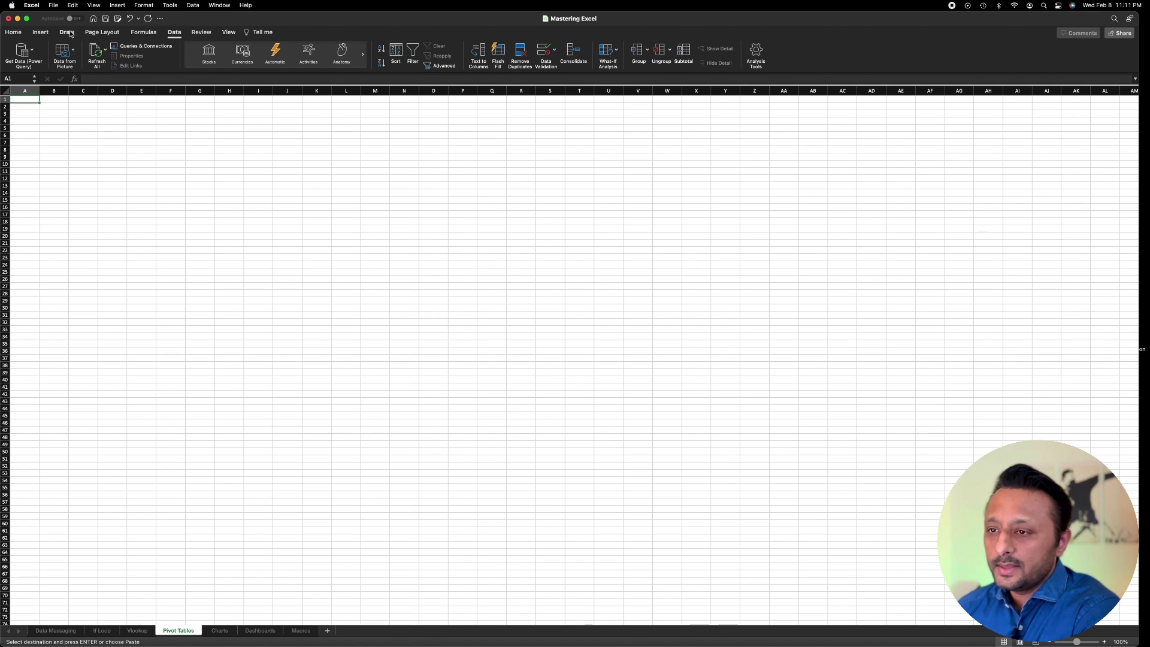
click(46, 34)
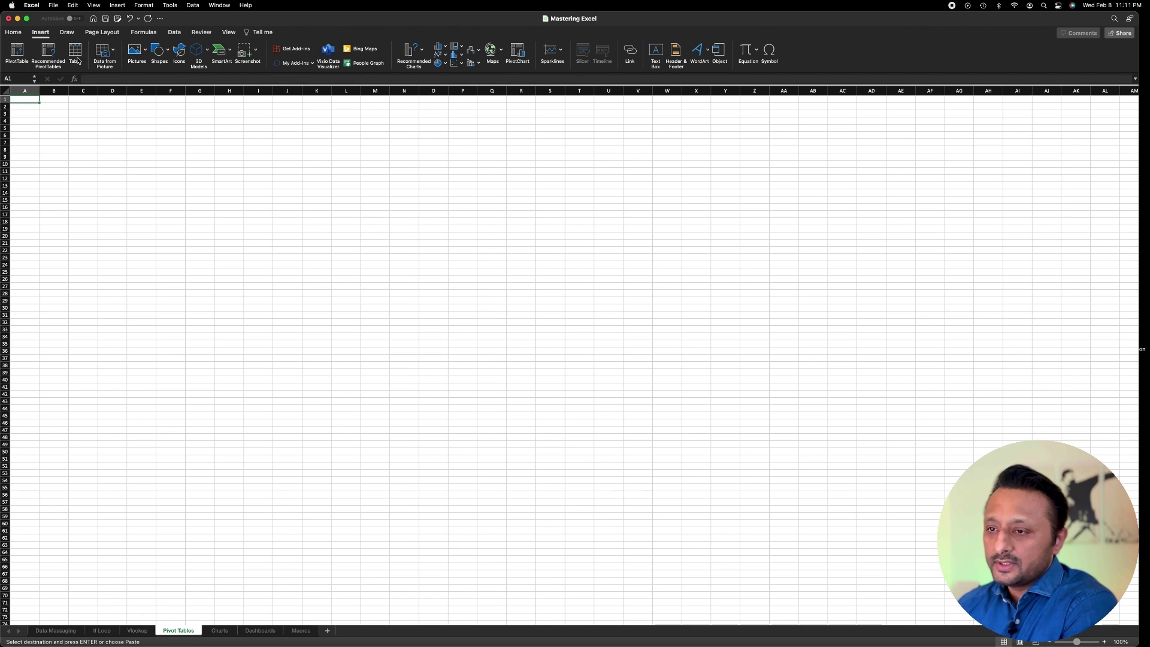
click(18, 53)
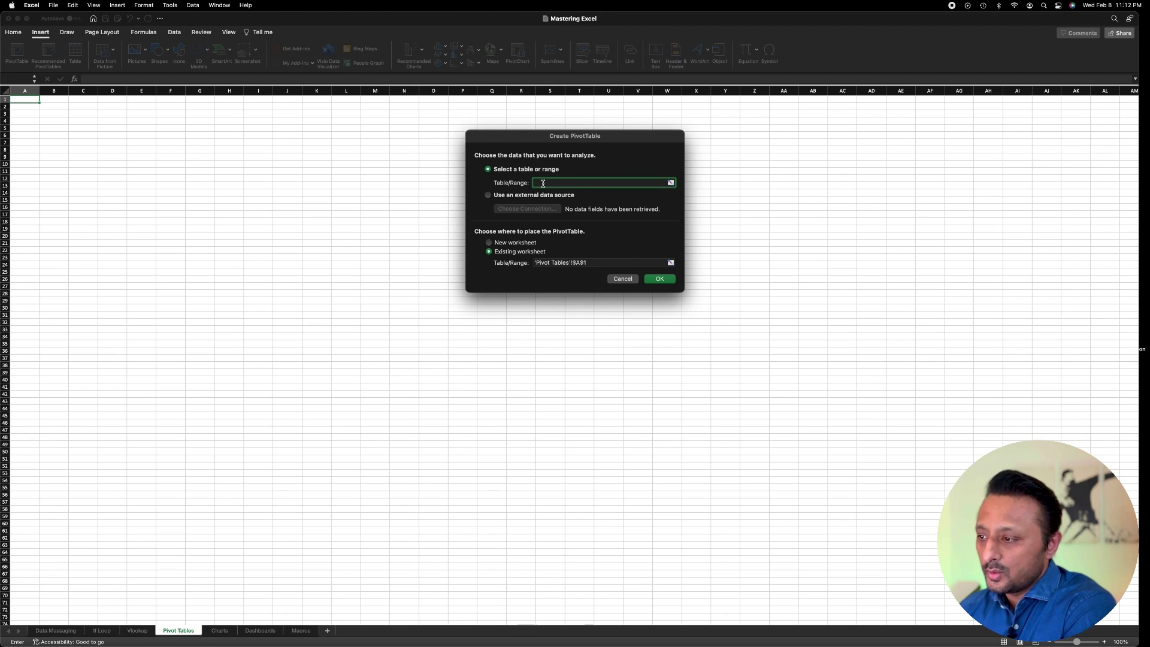
click(63, 632)
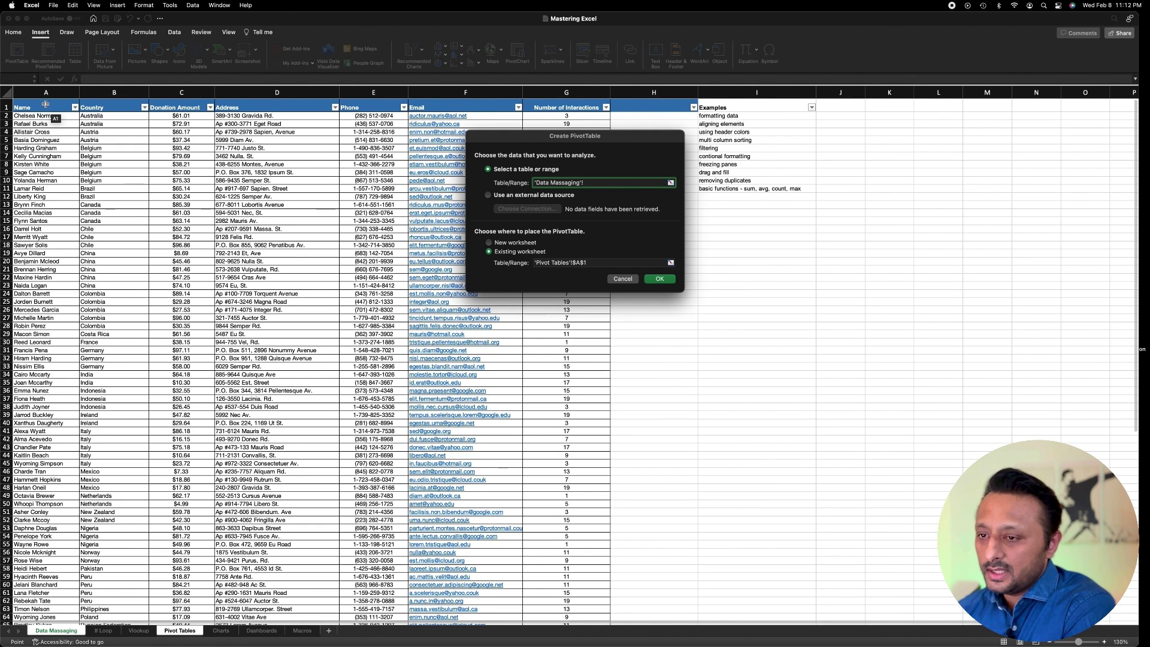
drag(46, 94, 569, 99)
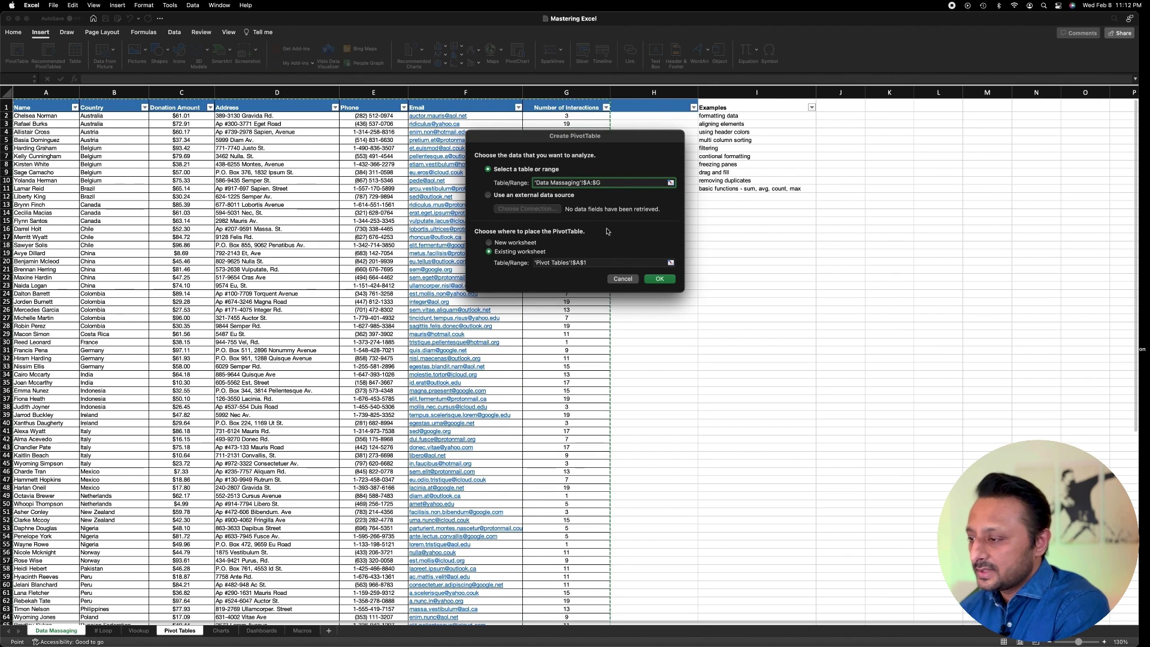
click(659, 281)
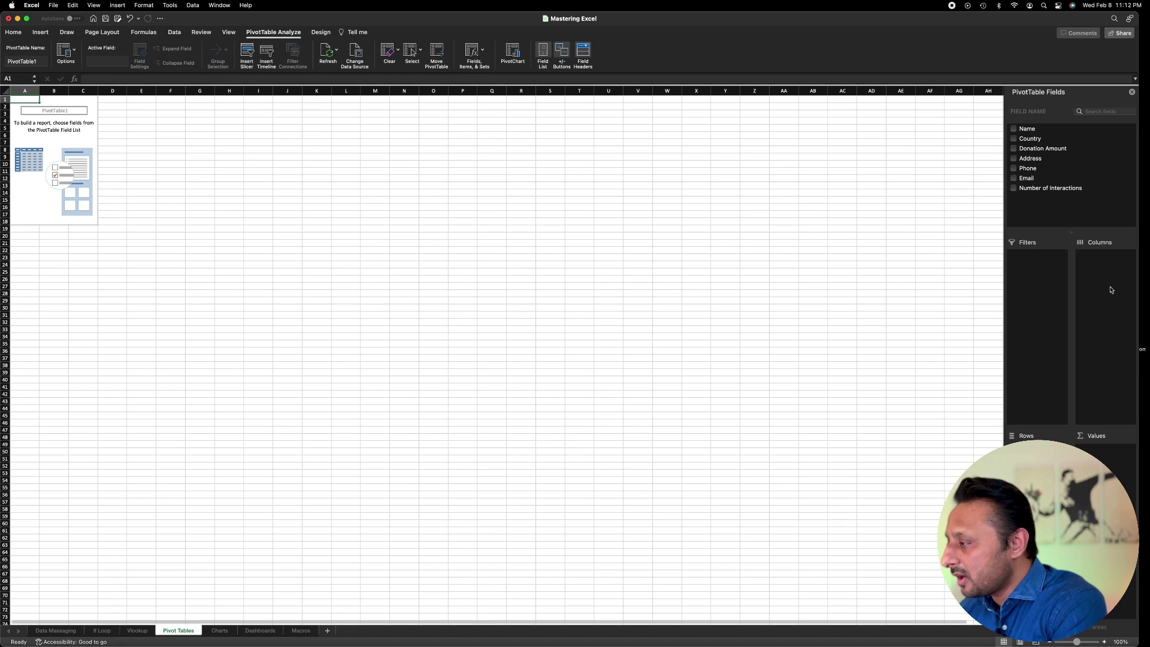
Lay out the pivot table with Country as rows and the count of Name as values, and widen columns A and B
drag(1034, 142, 1037, 479)
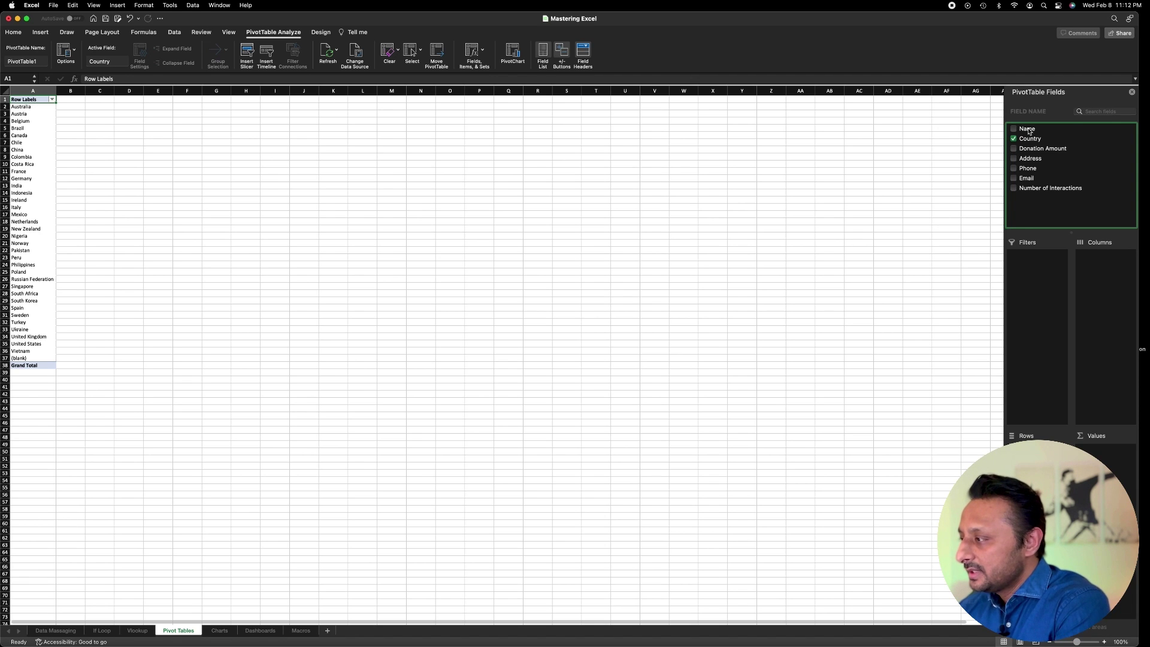
drag(1029, 131, 1121, 478)
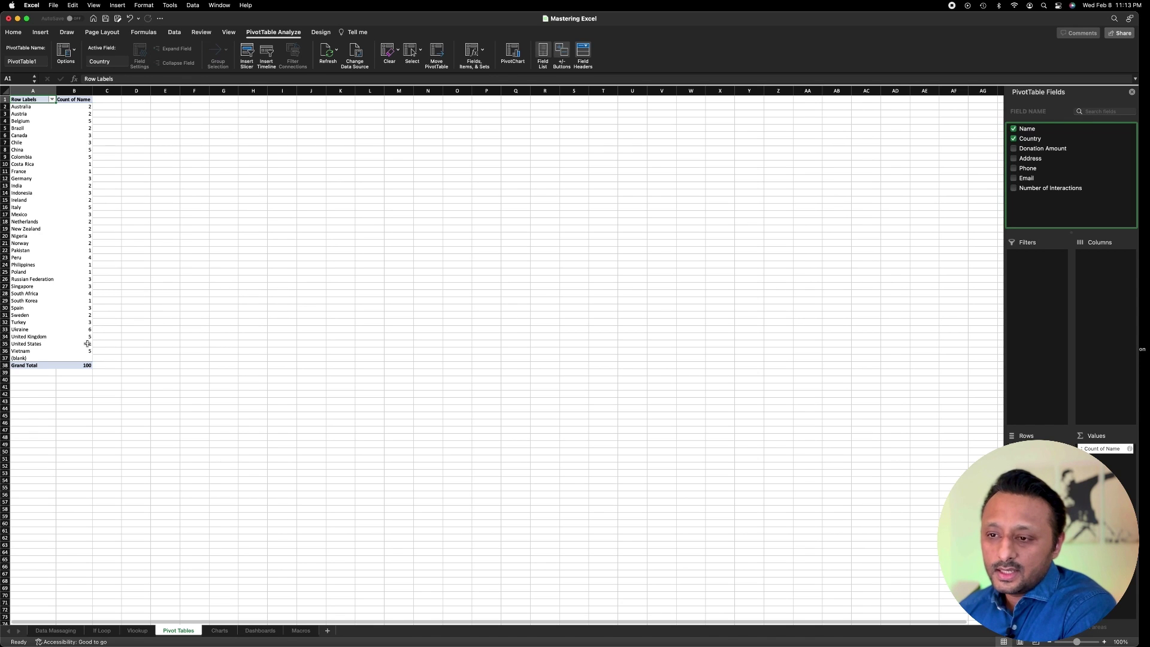
drag(57, 91, 126, 90)
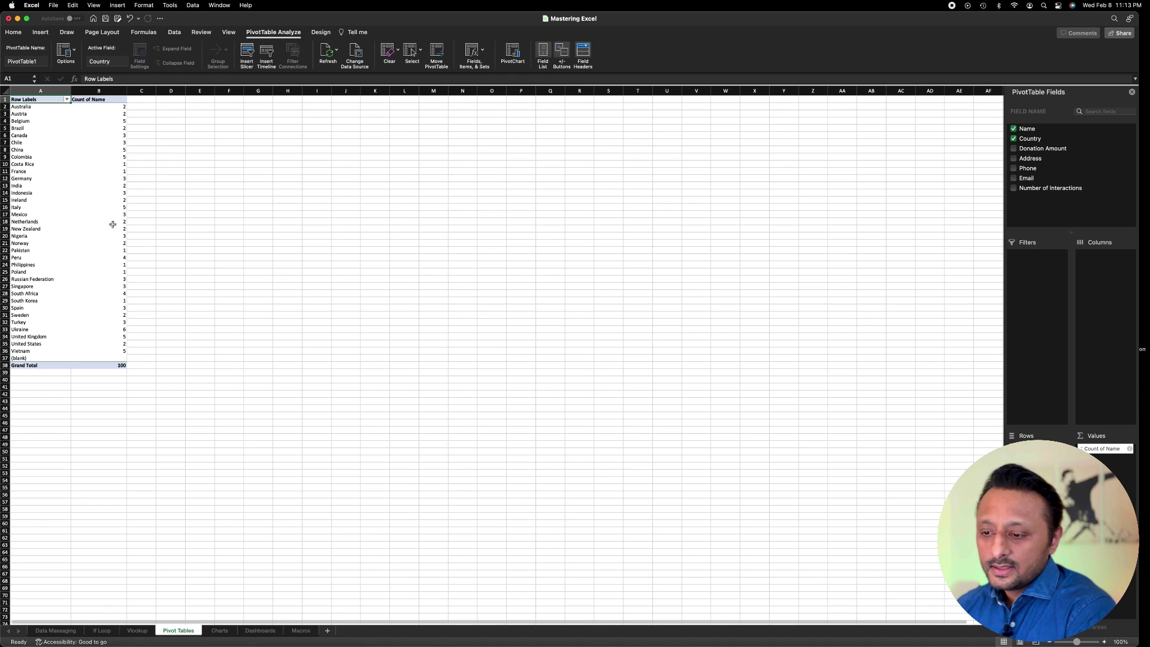
Examine the sort and filter options of the Country row labels, including the label filter conditions
click(67, 100)
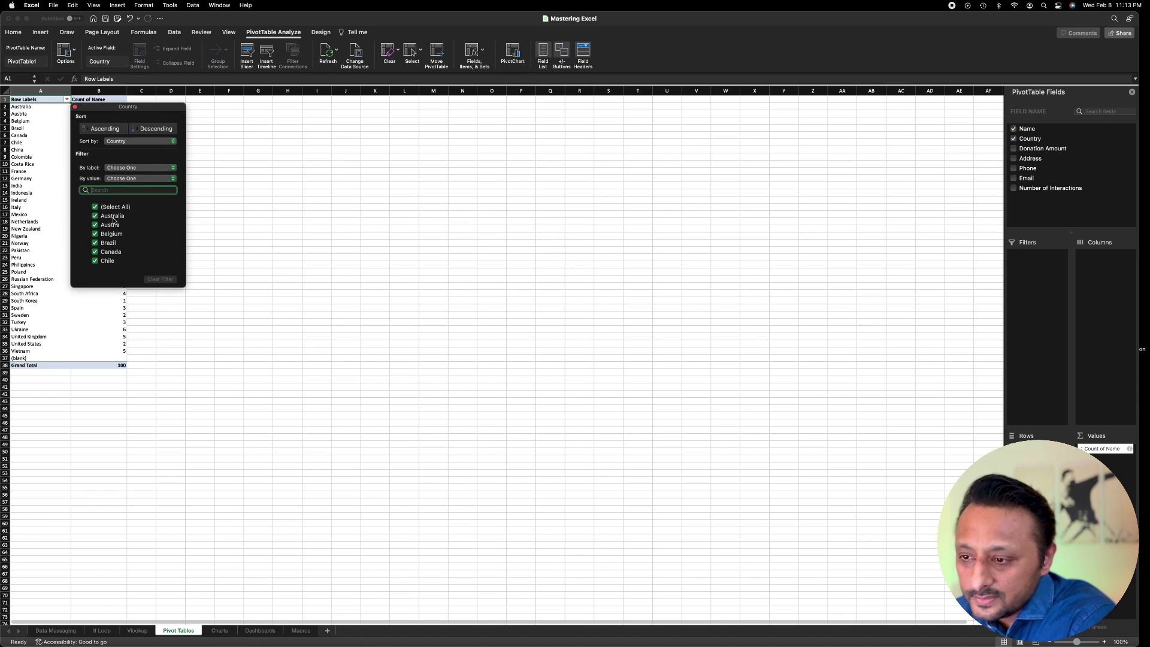
click(52, 180)
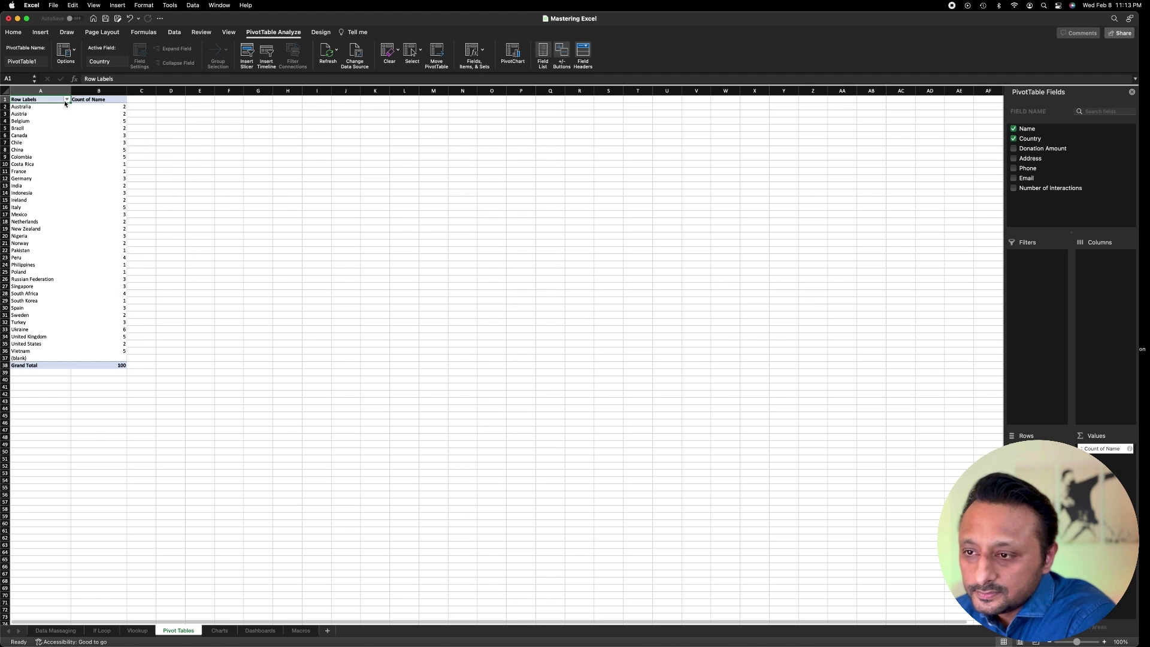
click(66, 99)
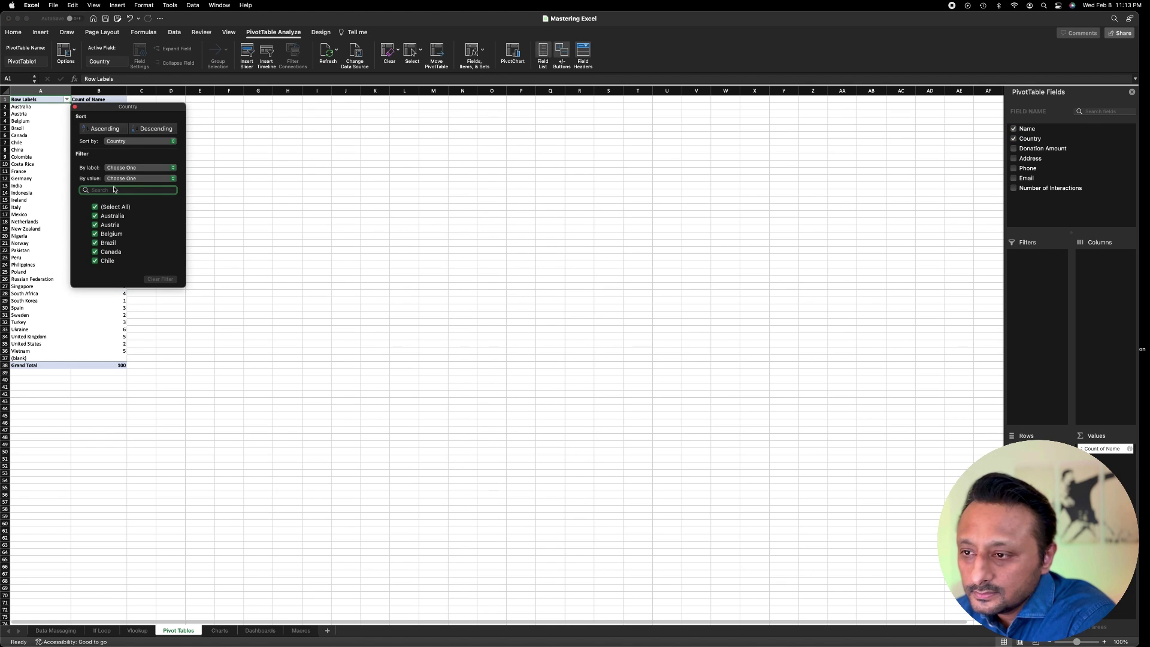
click(140, 169)
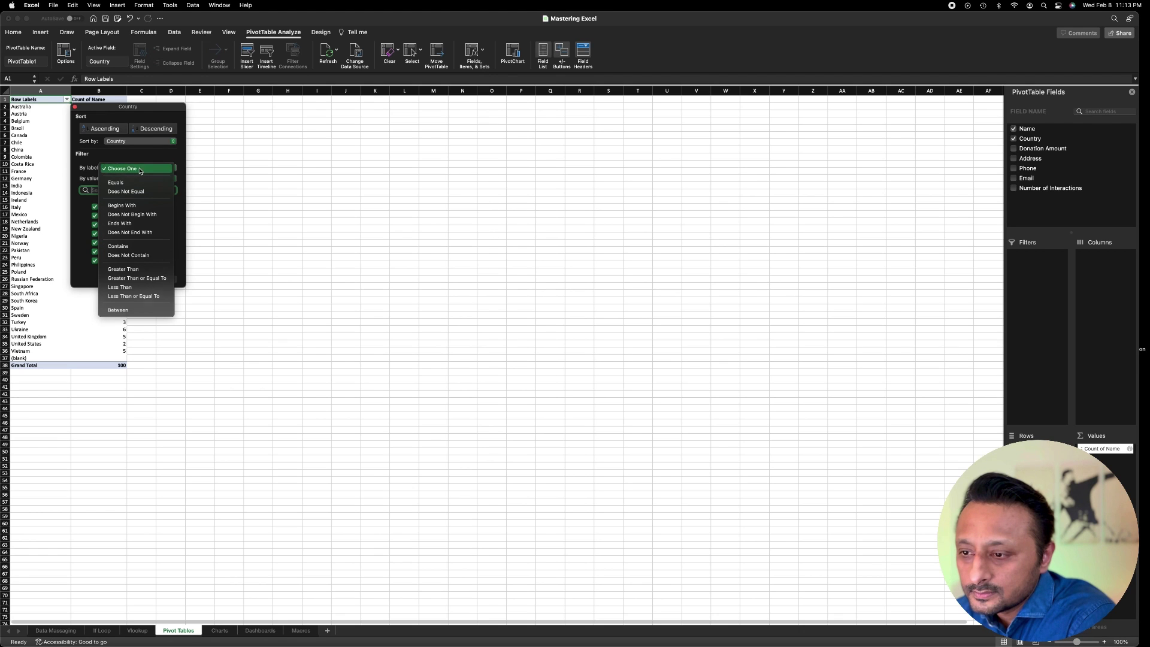
click(140, 169)
click(202, 203)
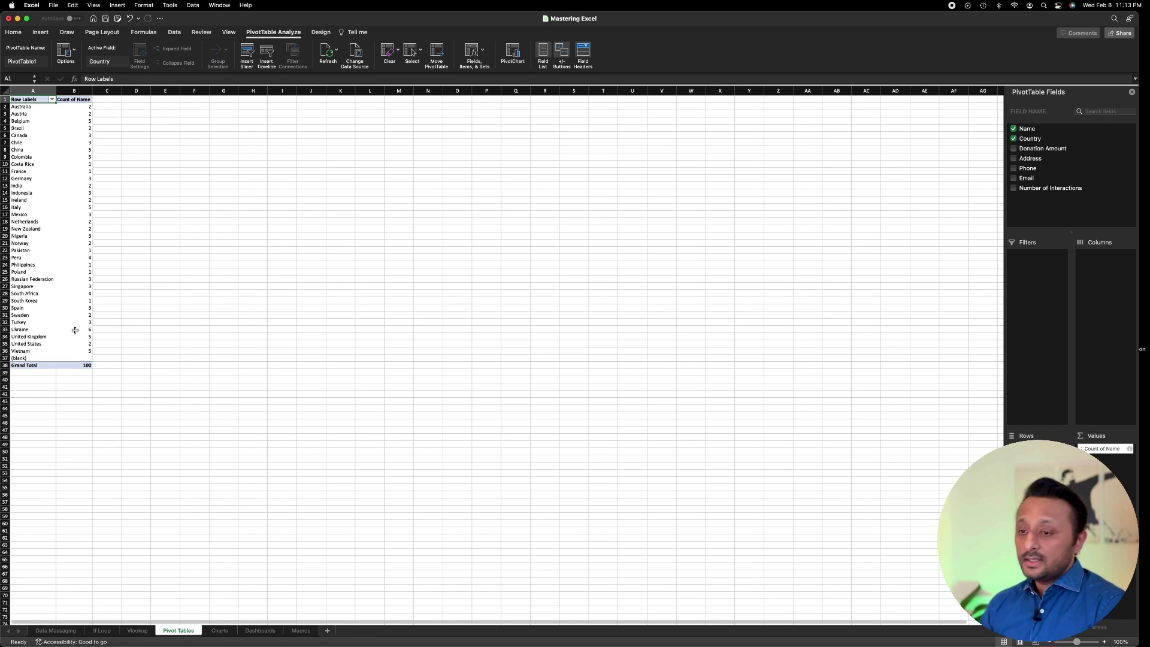
Create a second PivotTable in D1 of the Pivot Tables sheet from columns A to G of the Data Massaging sheet
click(146, 102)
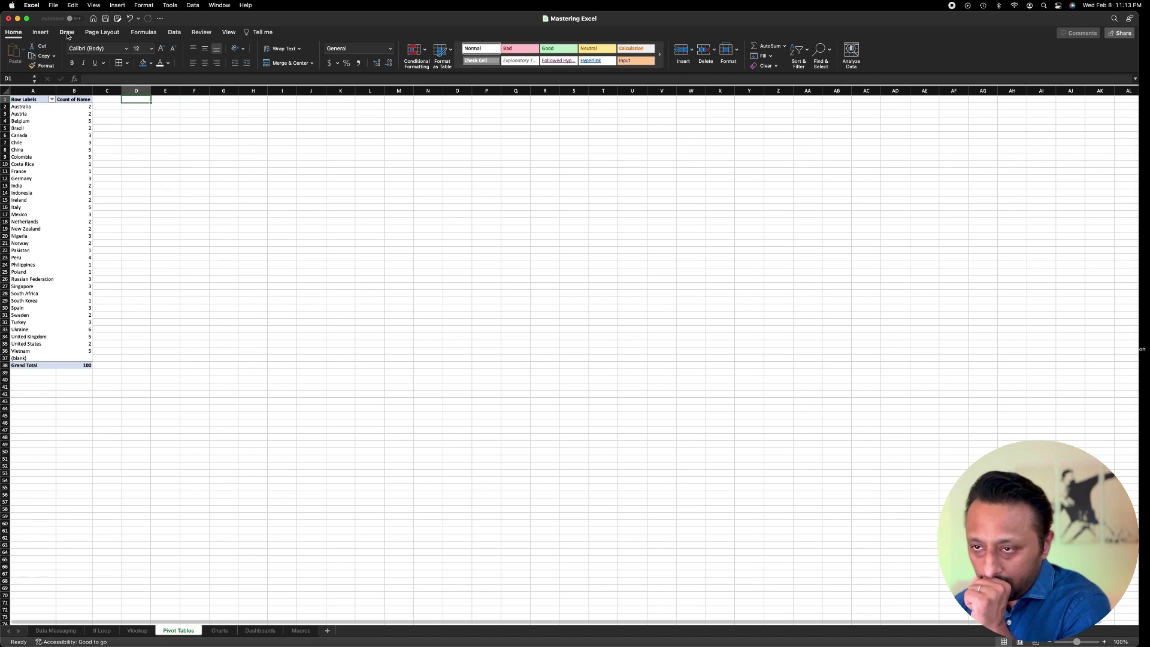
click(40, 31)
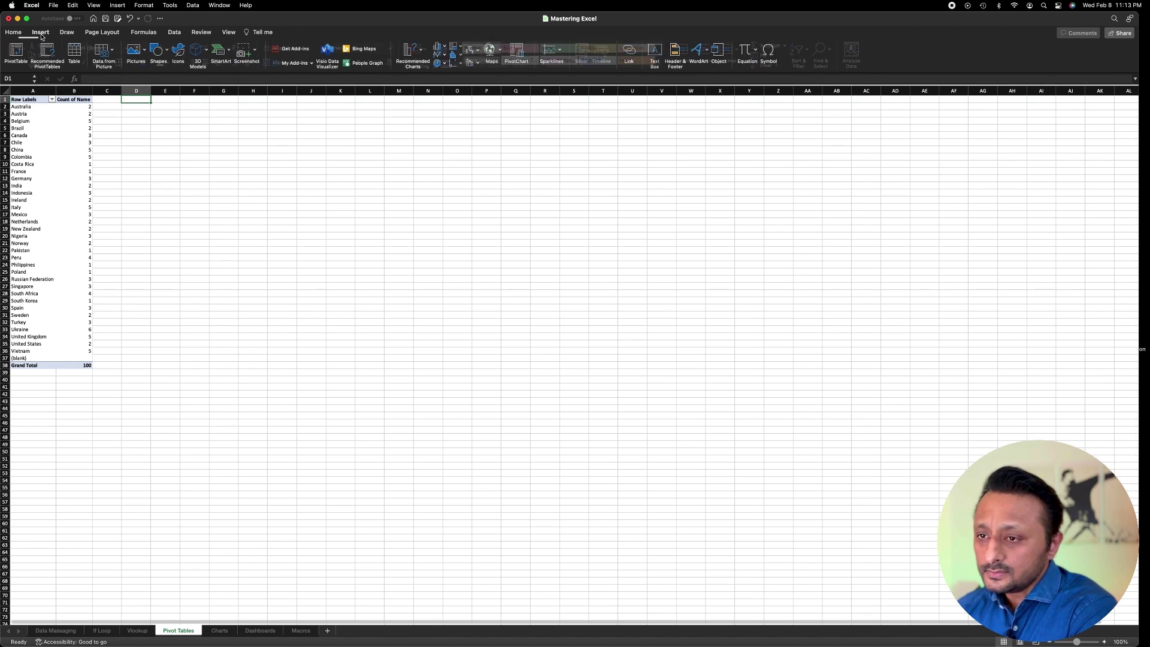
click(16, 54)
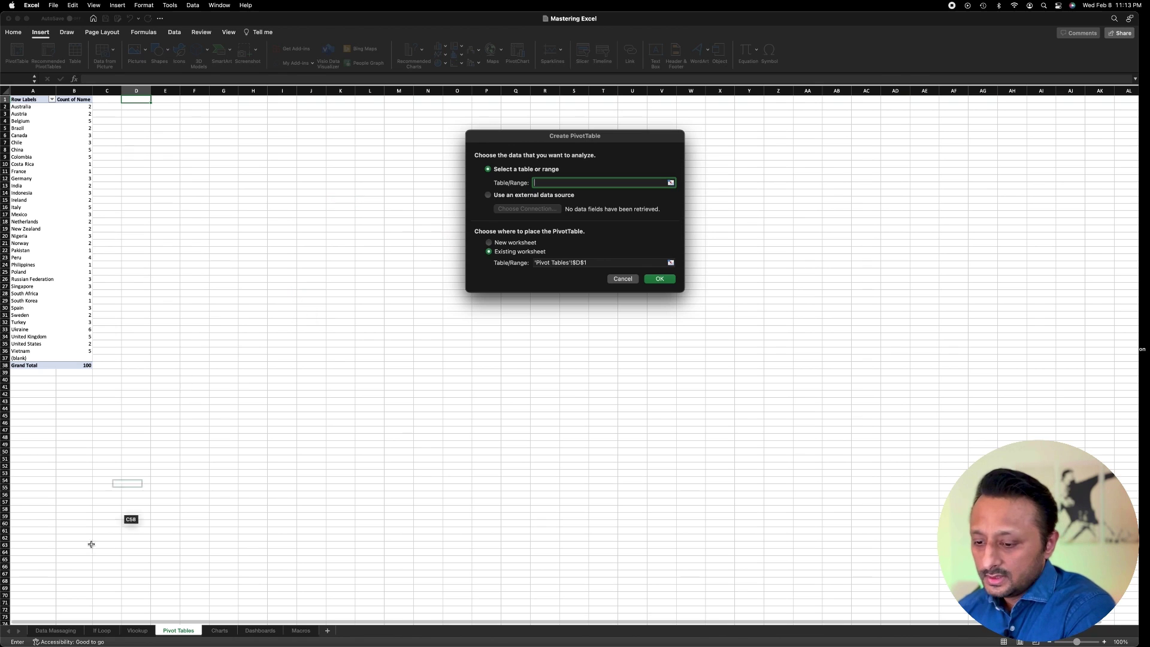
click(55, 631)
drag(45, 92, 580, 101)
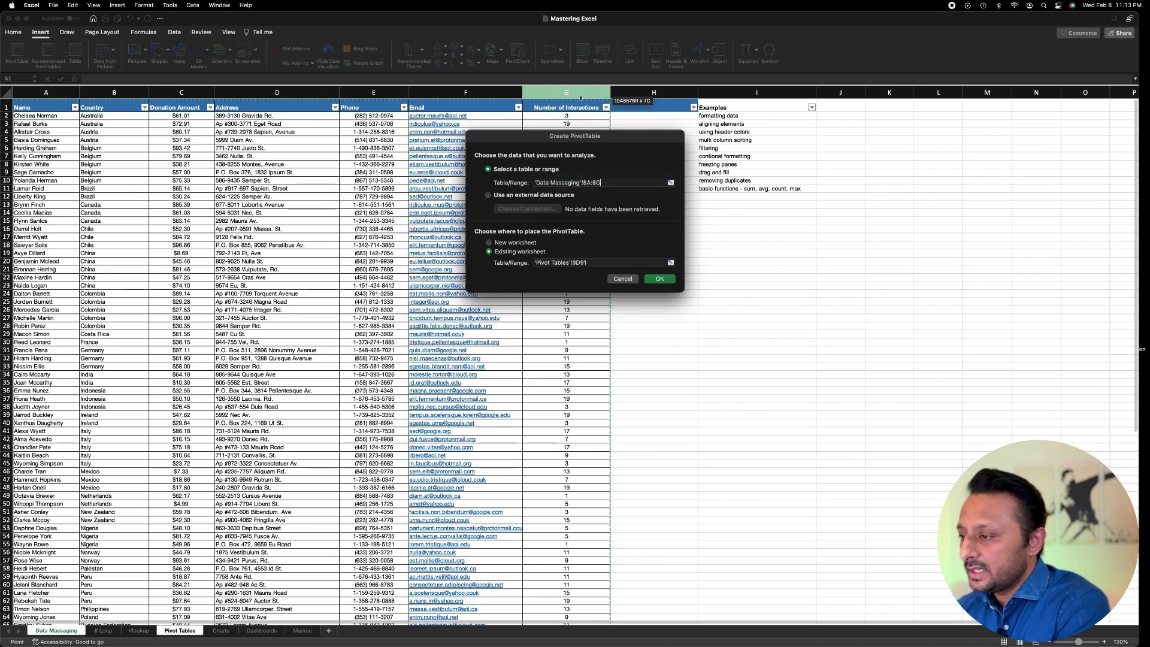
click(649, 277)
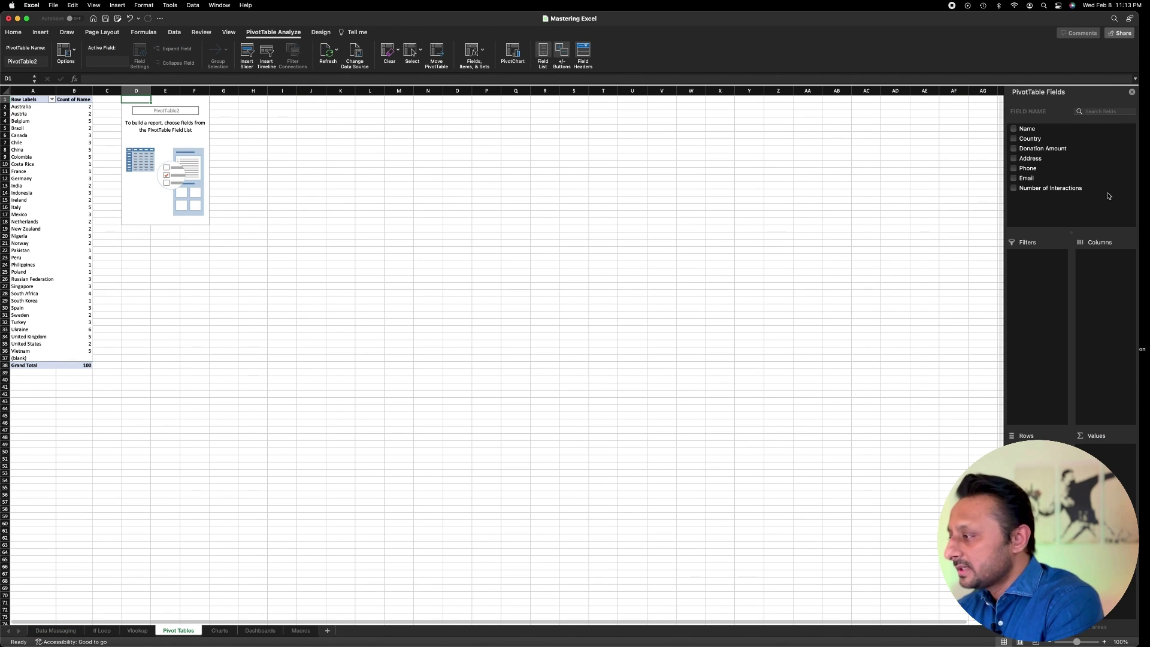
Lay out the second pivot table with Number of Interactions as rows and the count of Name as values
click(1040, 190)
drag(1040, 190, 1037, 464)
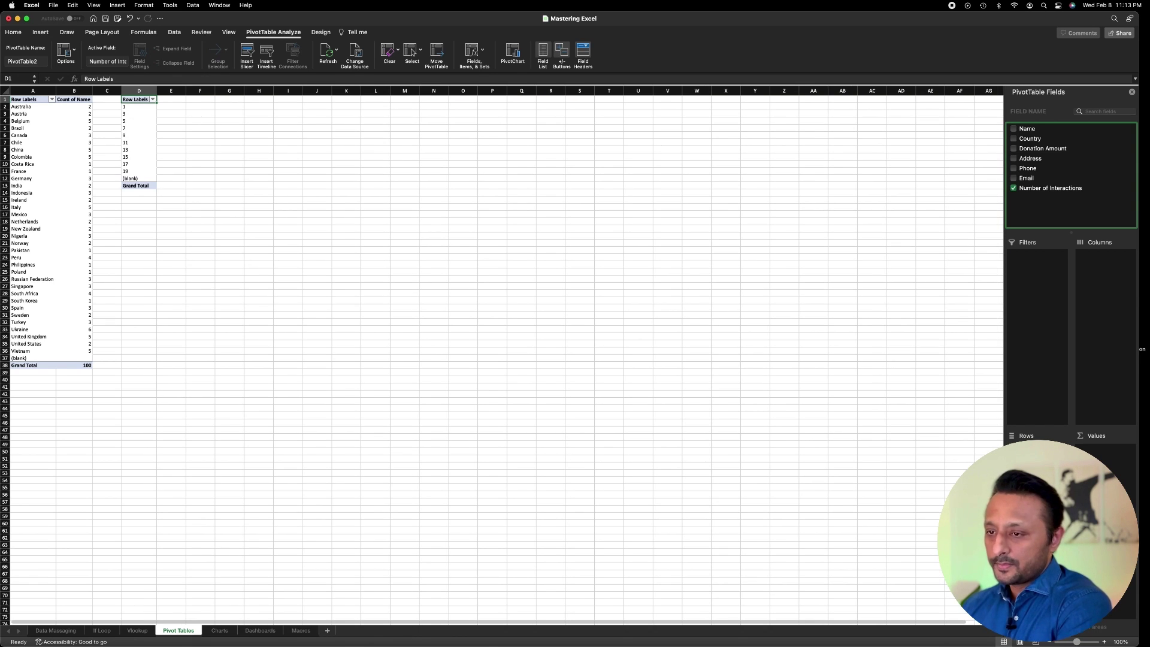
drag(1034, 133, 1102, 458)
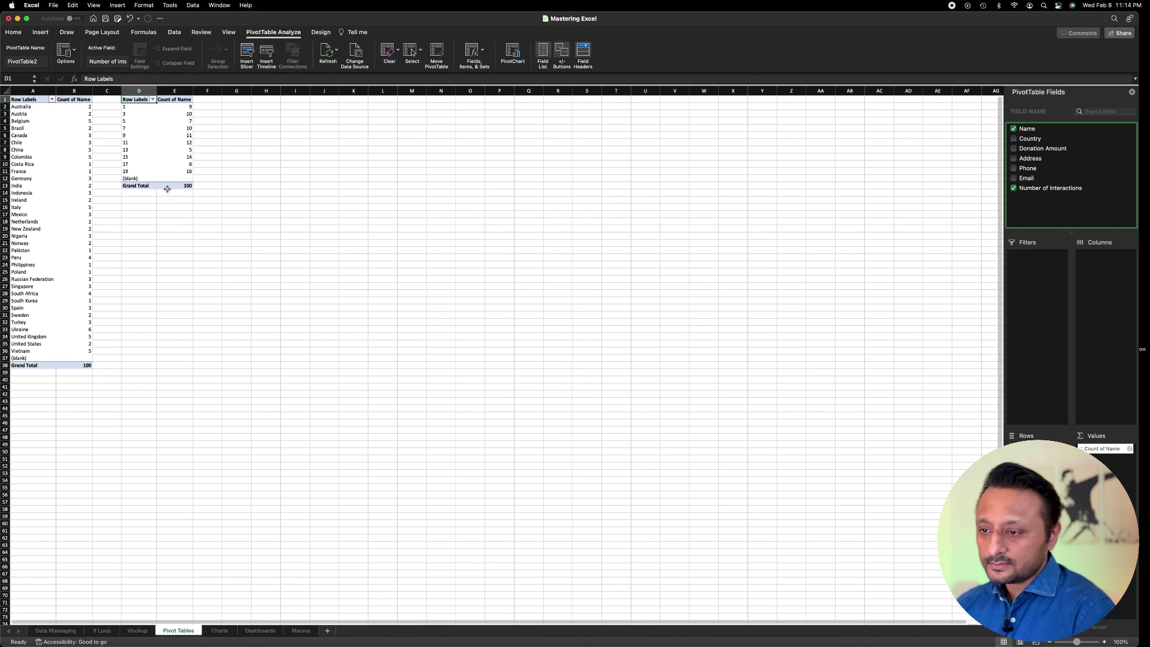
Show the donor records behind the count for 17 interactions on a detail sheet, and delete that sheet
double_click(189, 164)
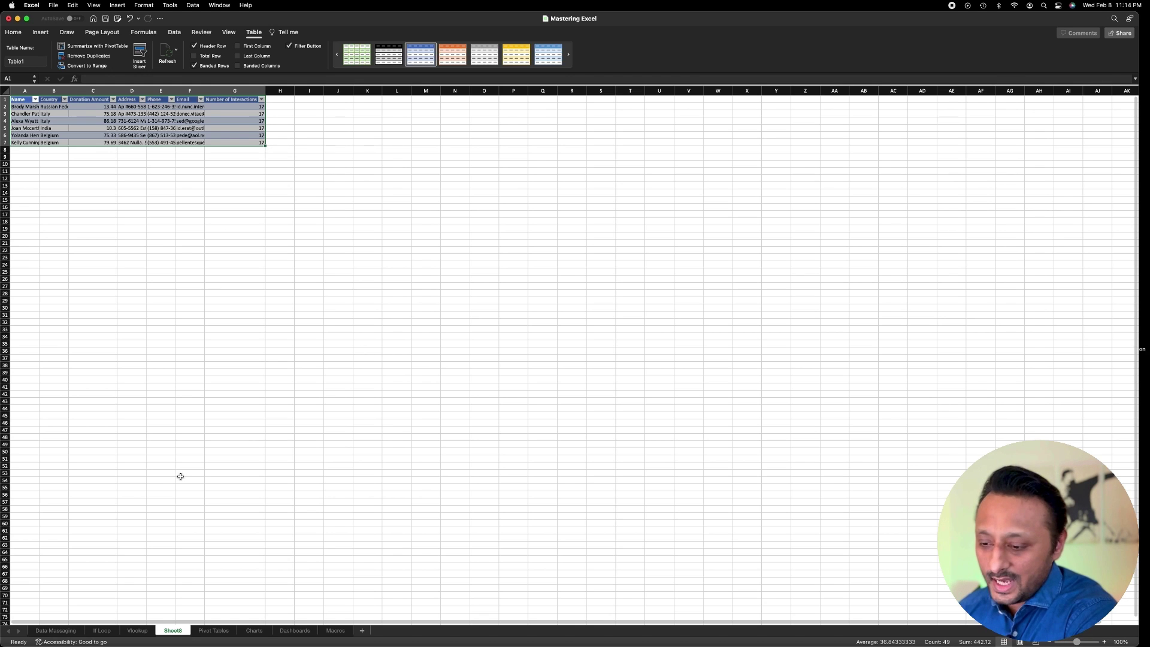
right_click(178, 632)
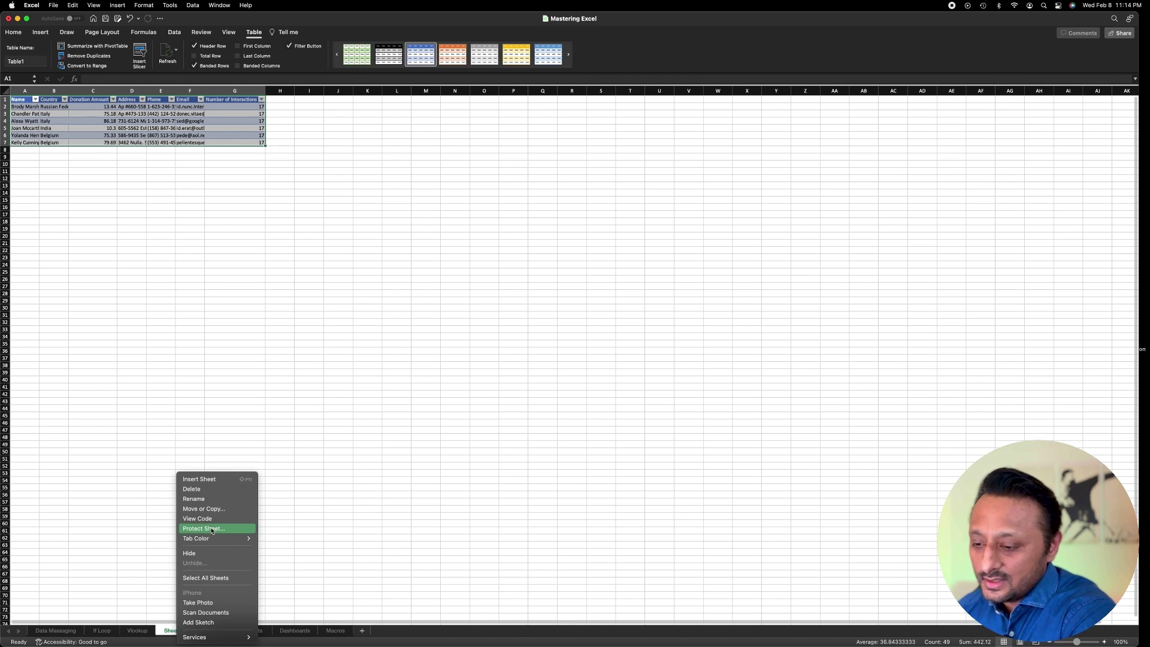
click(204, 492)
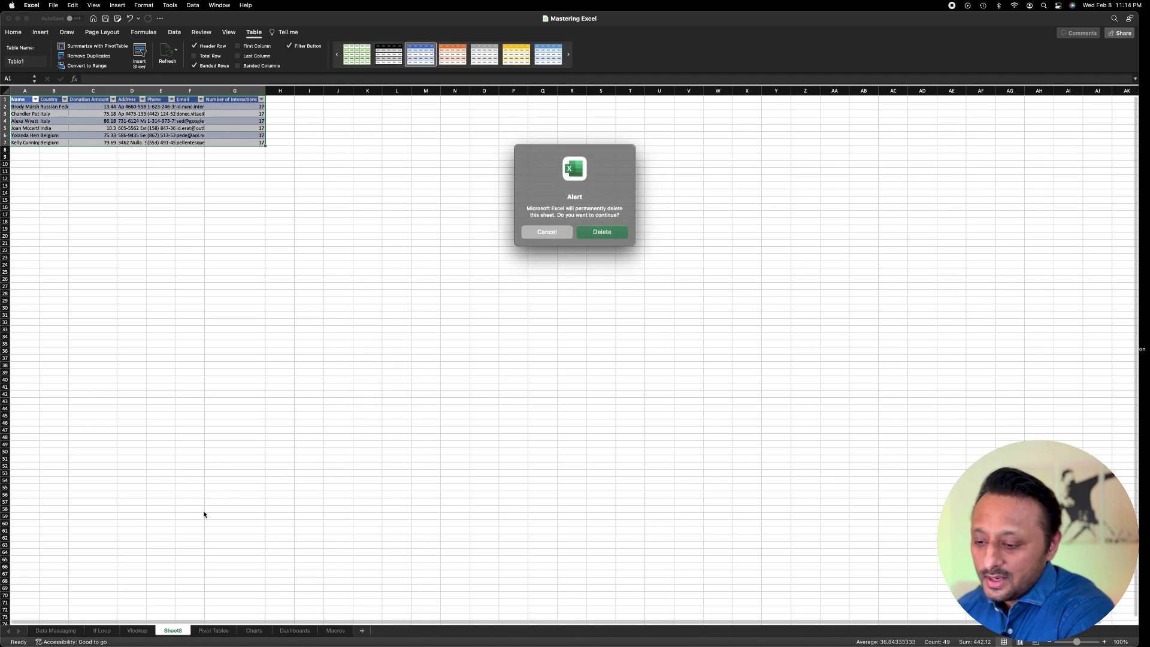
click(601, 232)
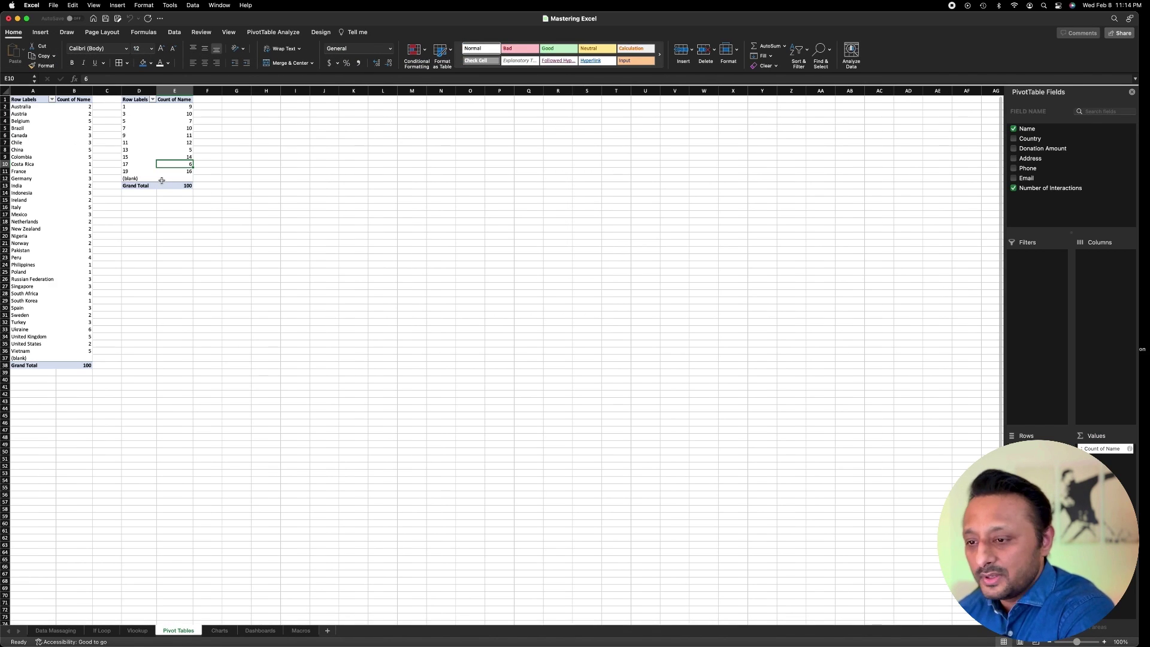
Show the donor records behind the Netherlands count on a detail sheet, and delete that sheet
double_click(84, 222)
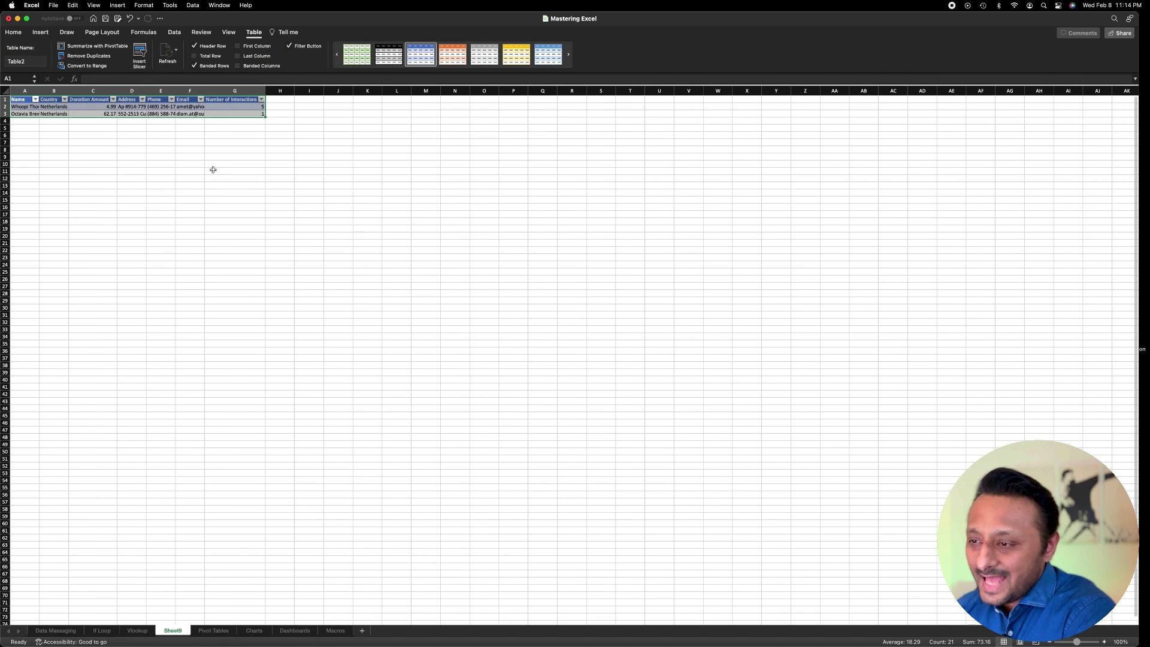
right_click(177, 635)
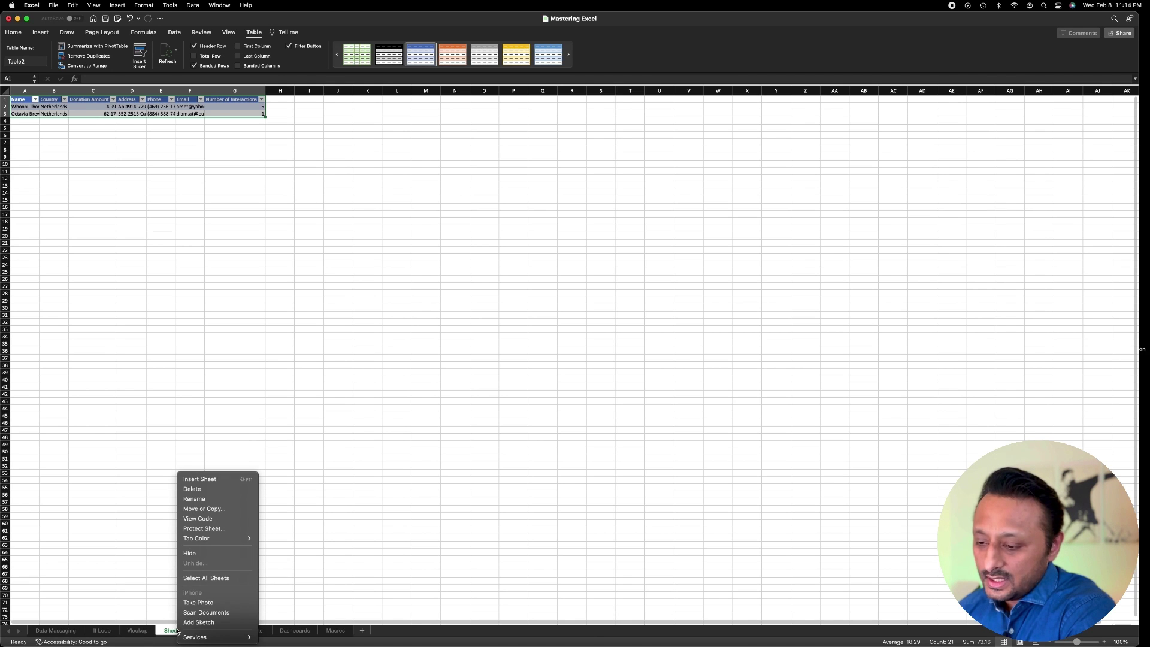
click(210, 490)
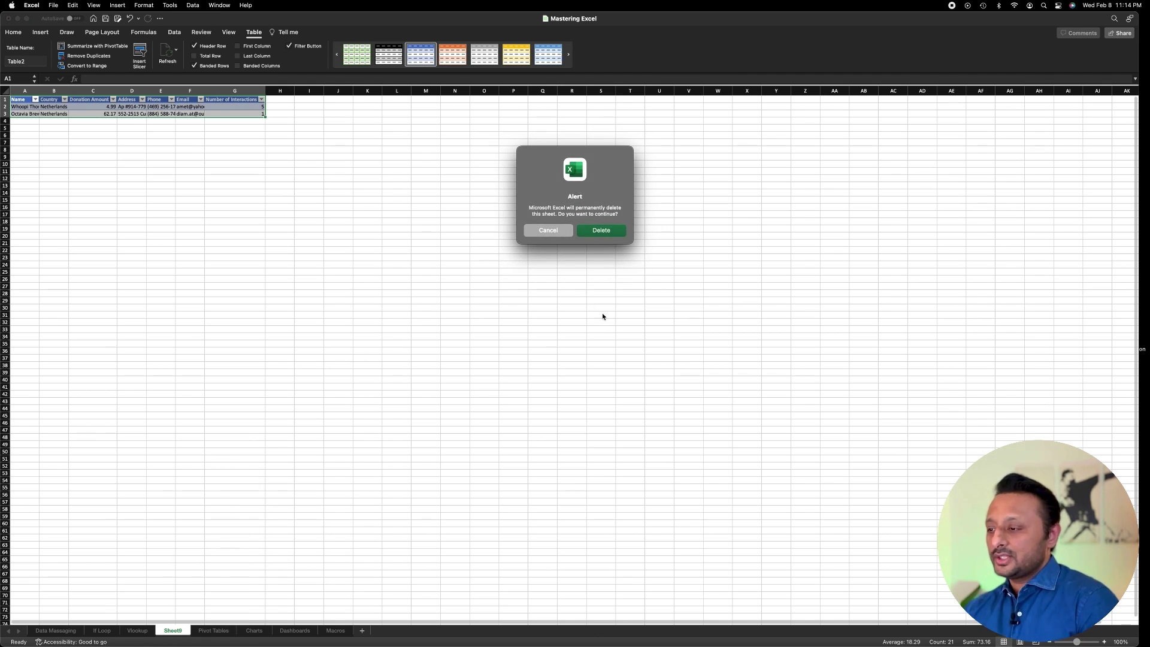
click(601, 230)
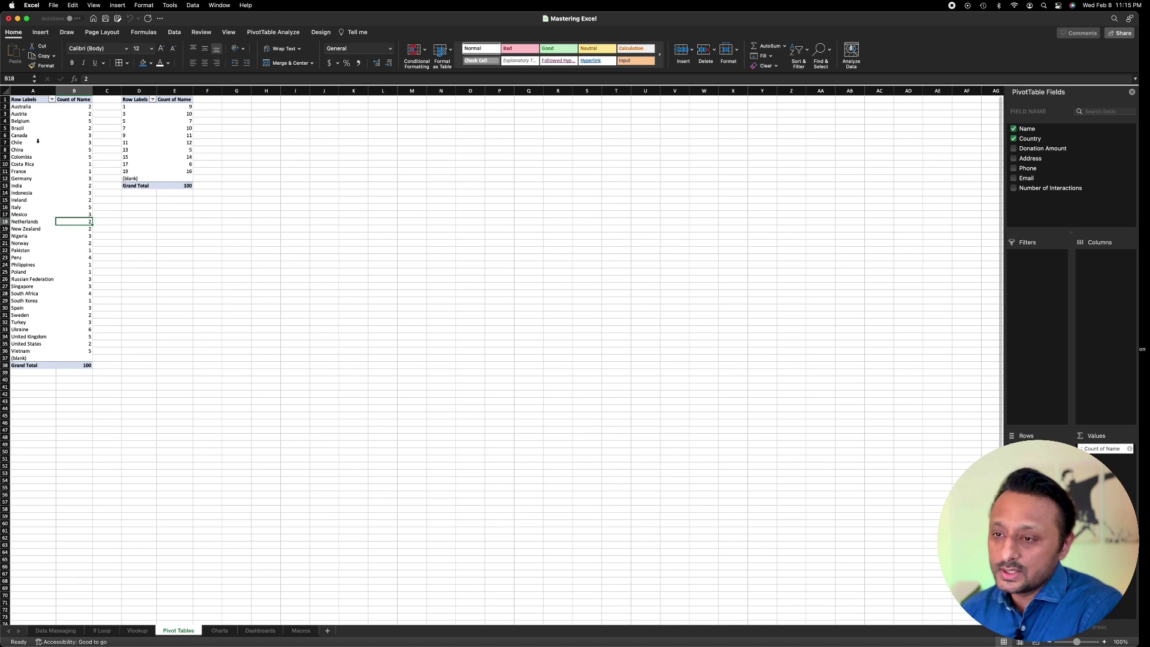
Insert a 2-D clustered column chart from the country pivot table in A1:B38 of the Pivot Tables sheet
drag(27, 103, 79, 364)
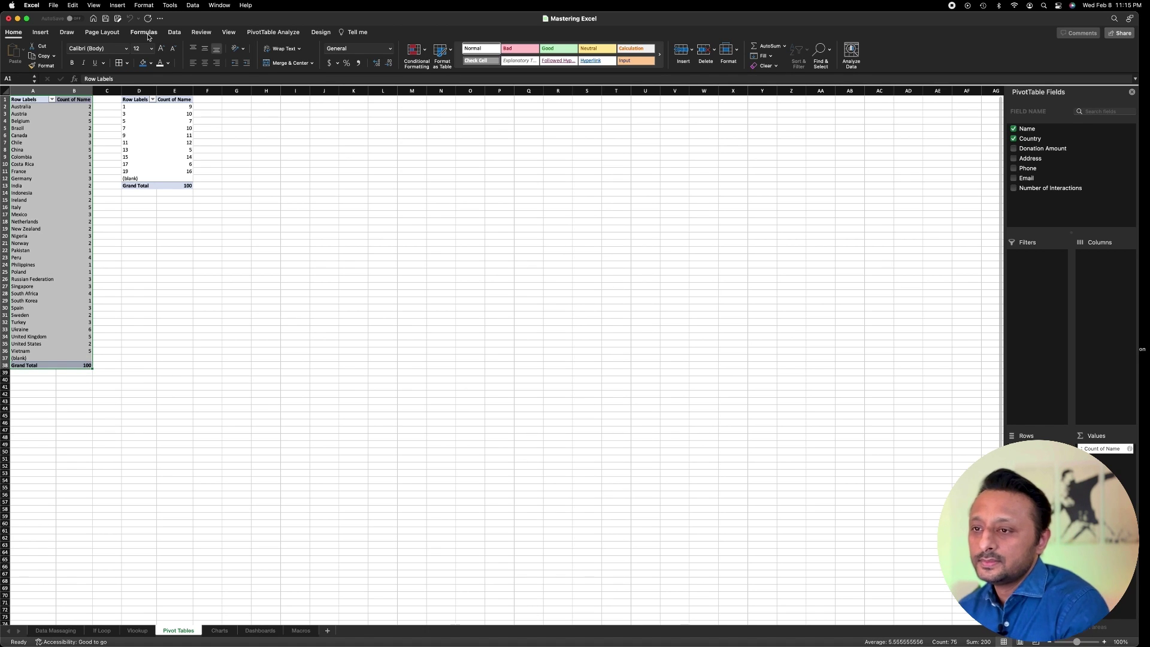
click(39, 34)
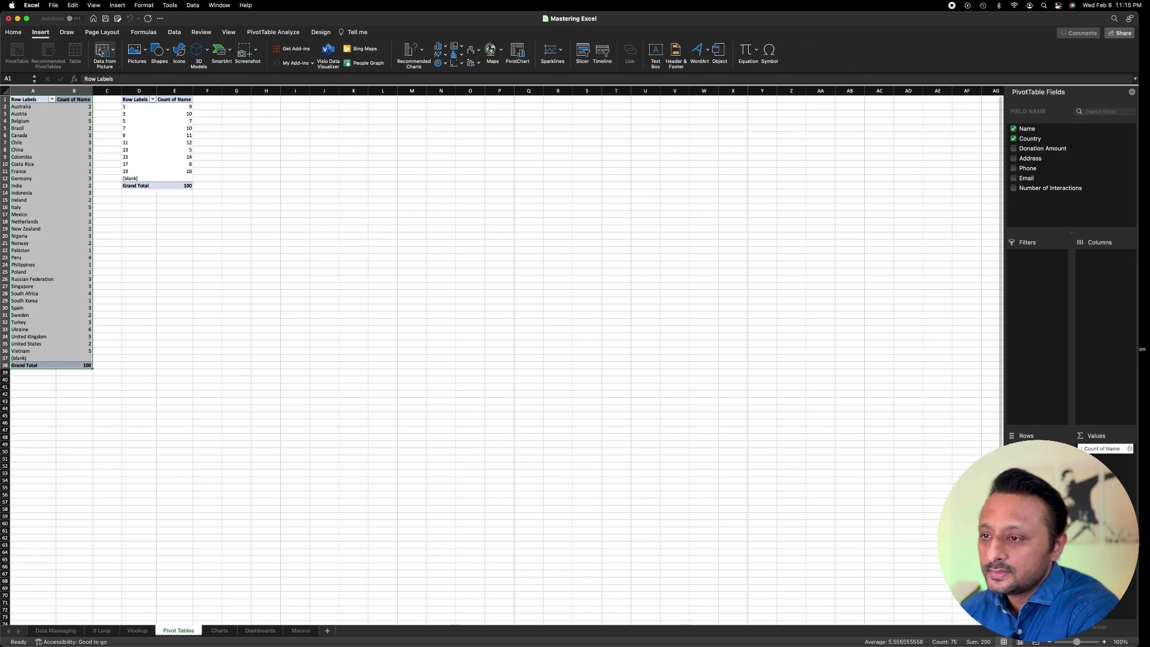
click(439, 49)
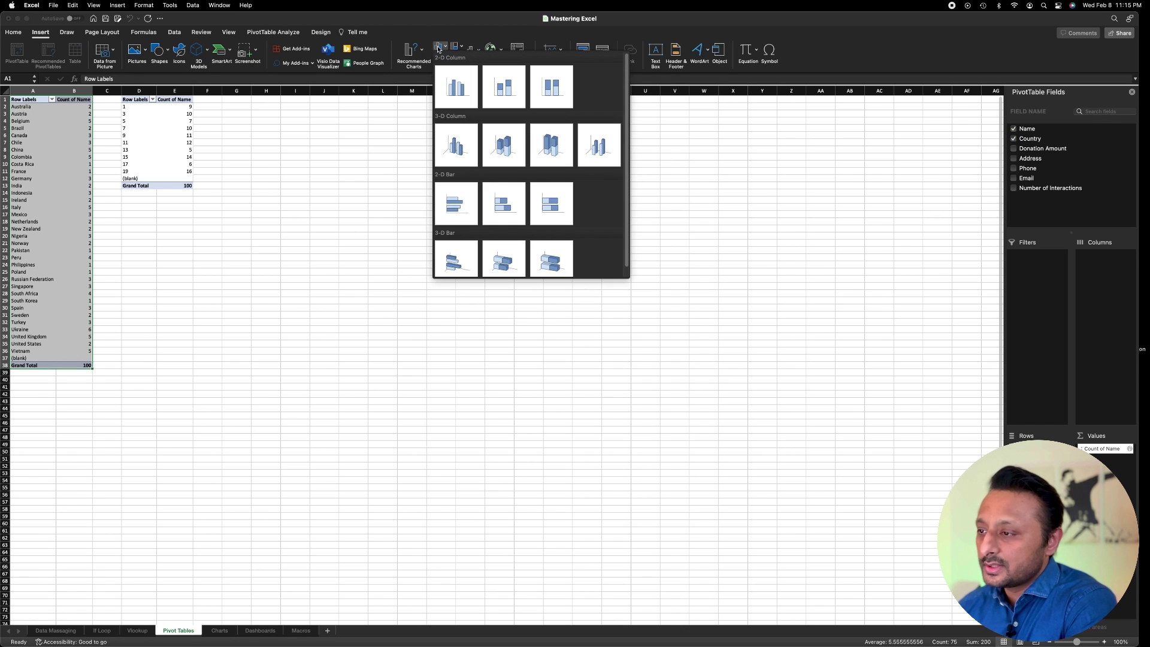
click(454, 87)
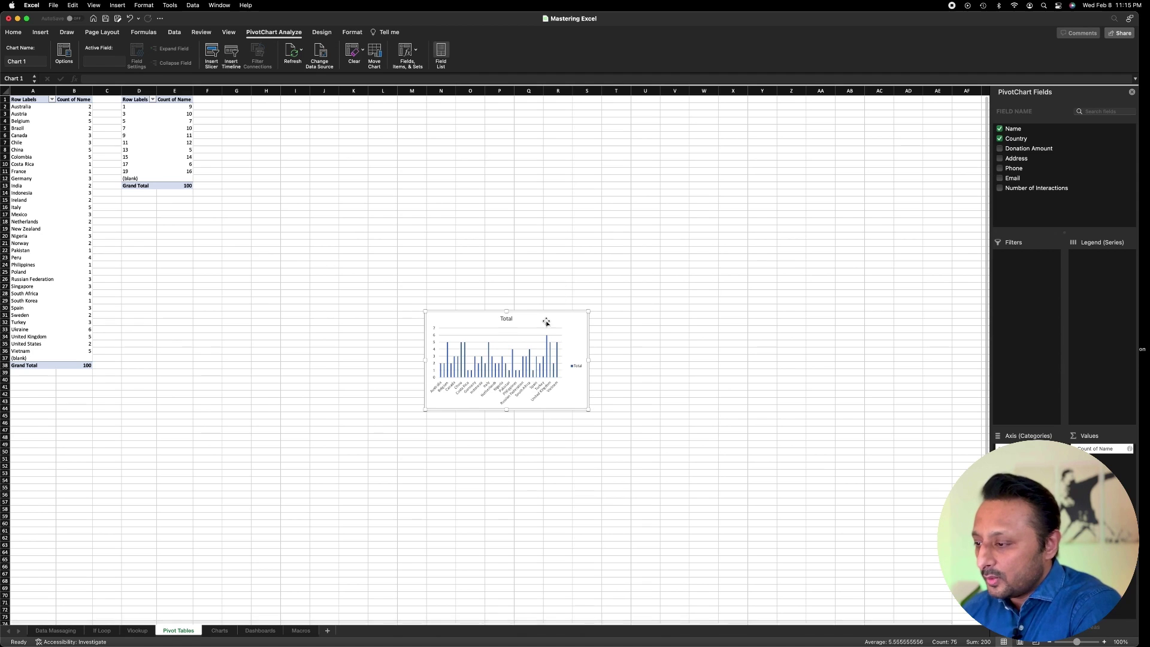
Enlarge the country chart and place it beneath the number-of-interactions pivot table
drag(543, 320, 444, 167)
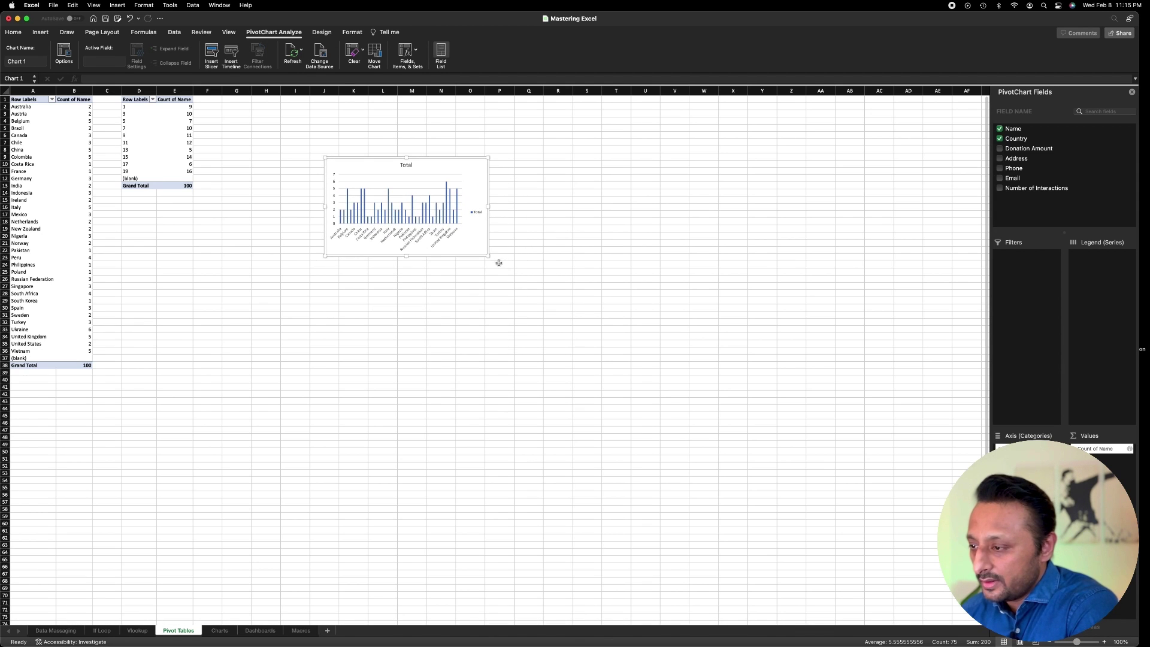
drag(489, 256, 787, 422)
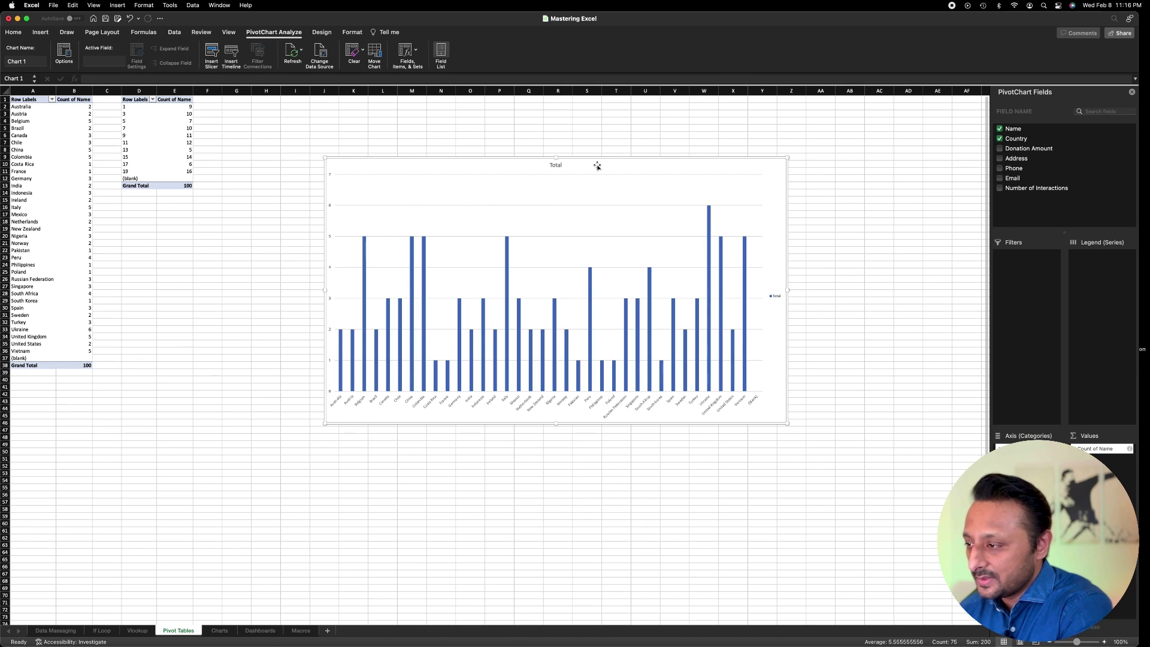
drag(595, 164, 424, 223)
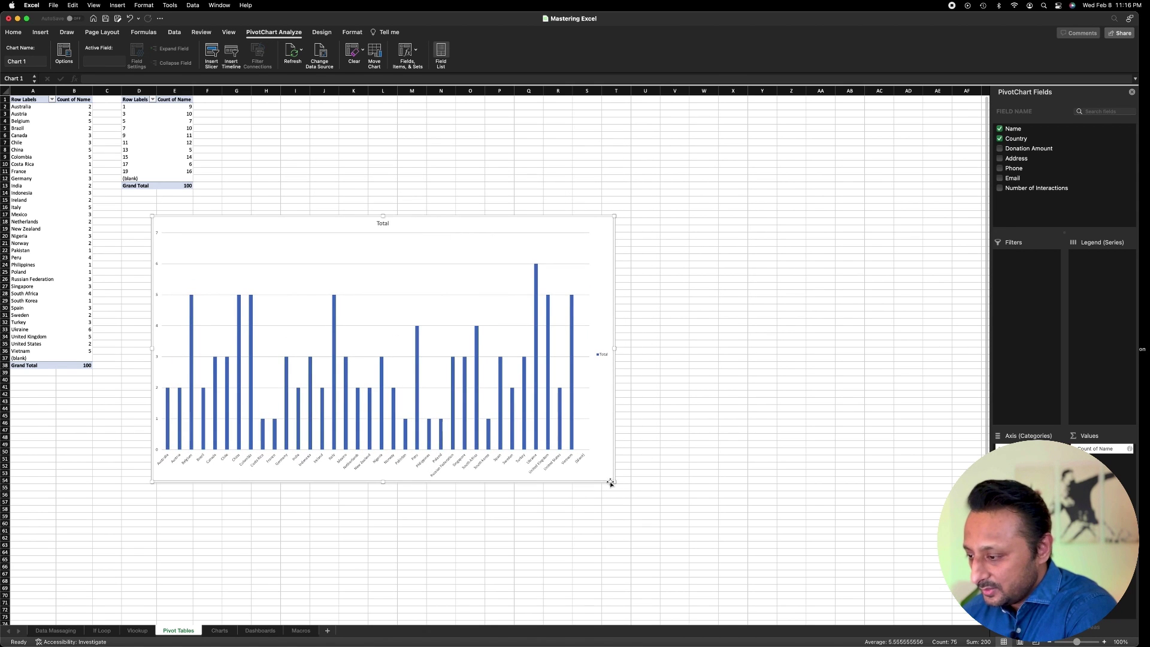
drag(612, 482, 526, 438)
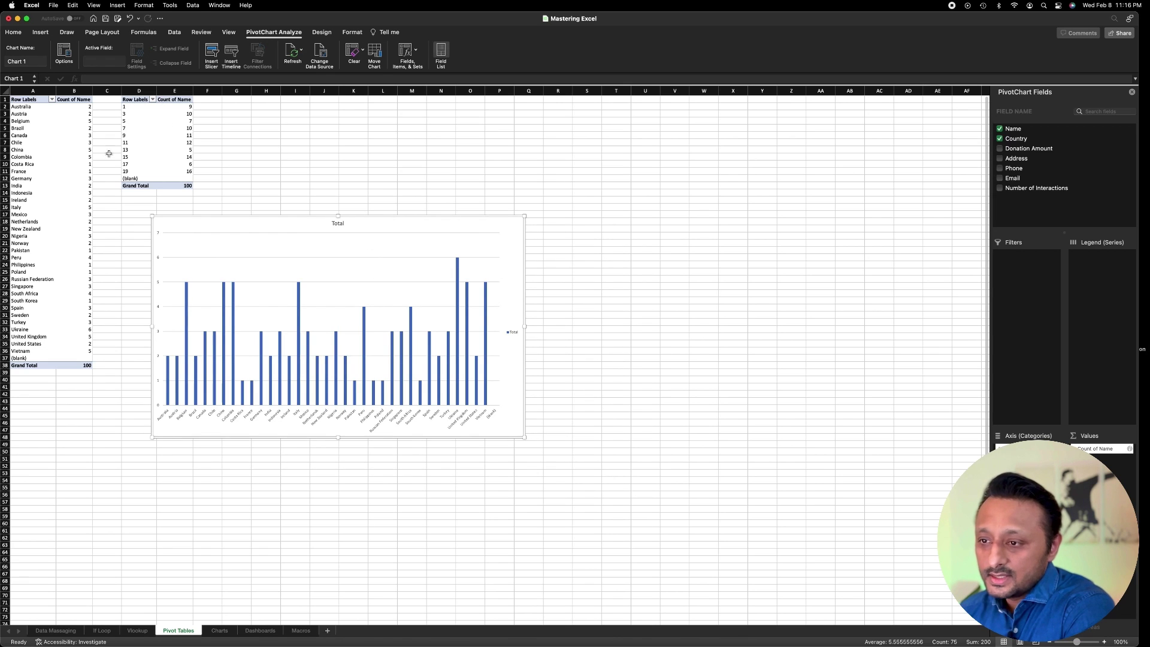
Shift the country chart further down and insert a 2-D clustered column chart from the number-of-interactions pivot table in D1:E13
drag(139, 100, 177, 185)
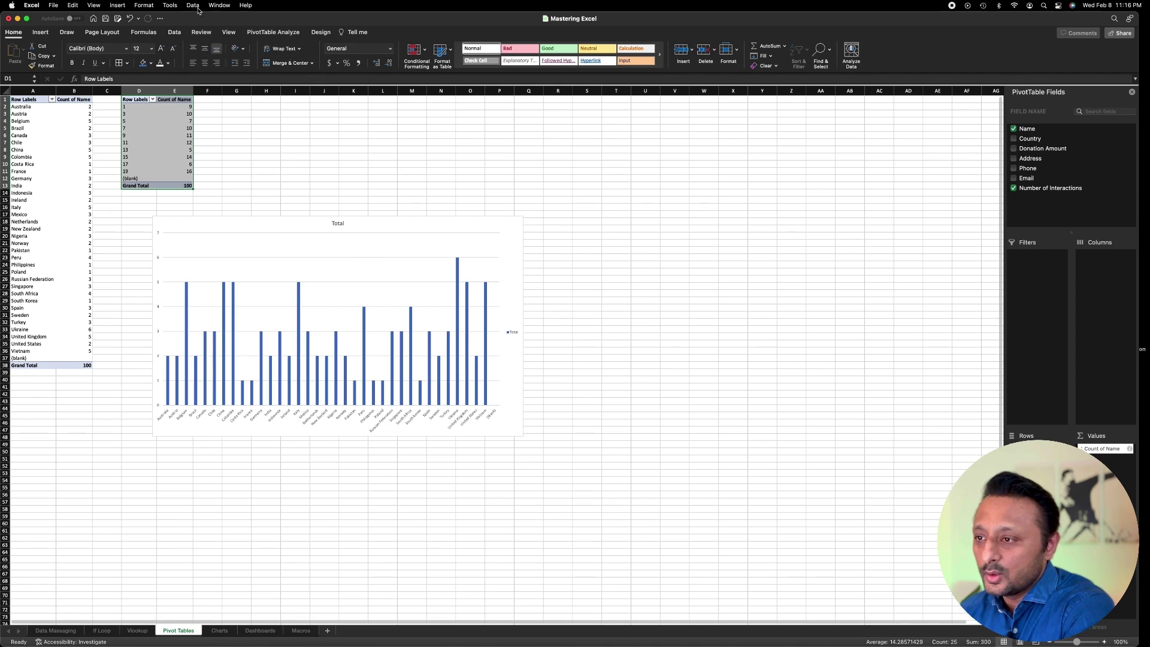
click(37, 35)
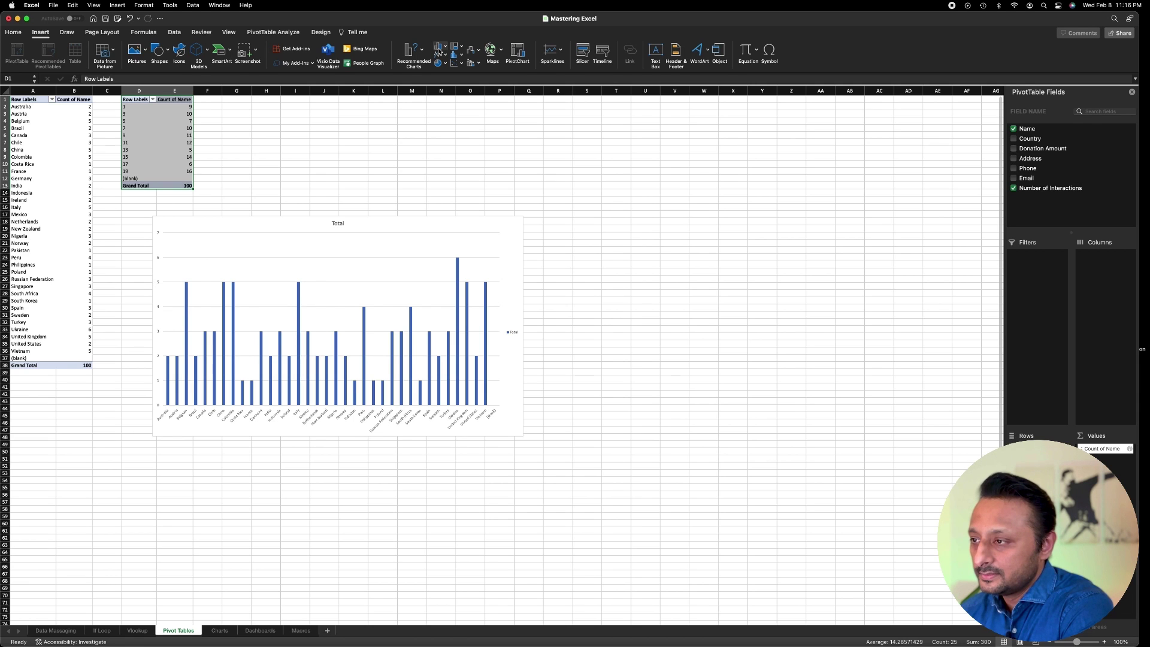
drag(354, 221, 301, 330)
click(207, 120)
drag(135, 100, 178, 185)
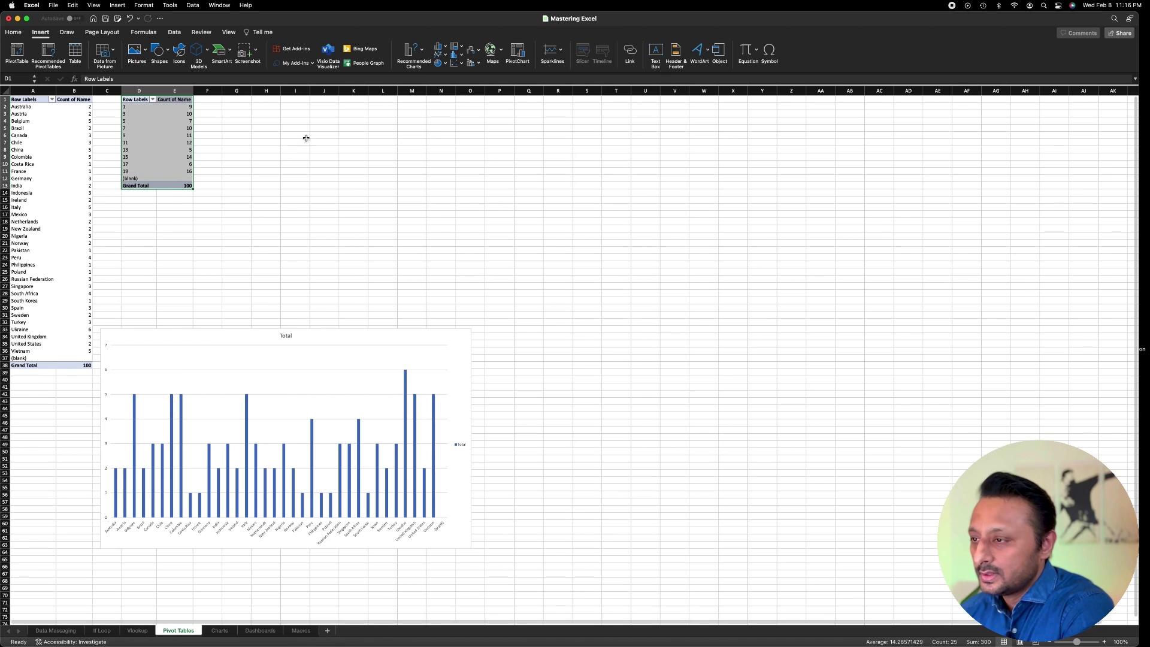
click(437, 50)
click(455, 89)
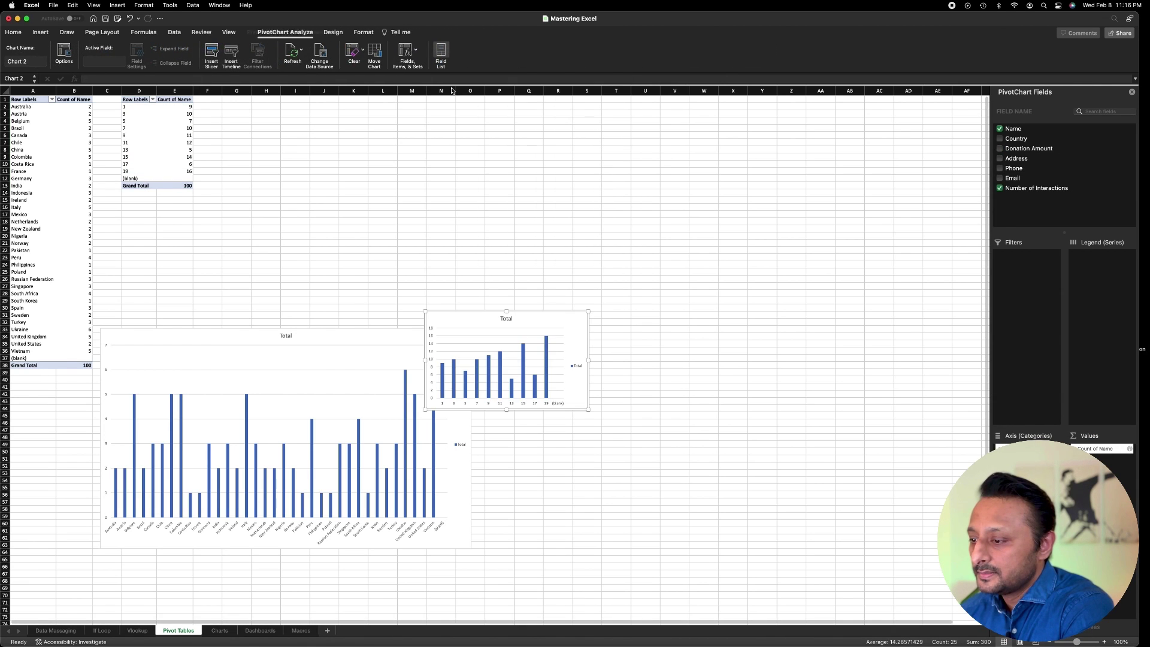
Move the interactions chart into the free area above the country chart, enlarge it, and inspect the bar for 19 interactions
drag(469, 316, 450, 132)
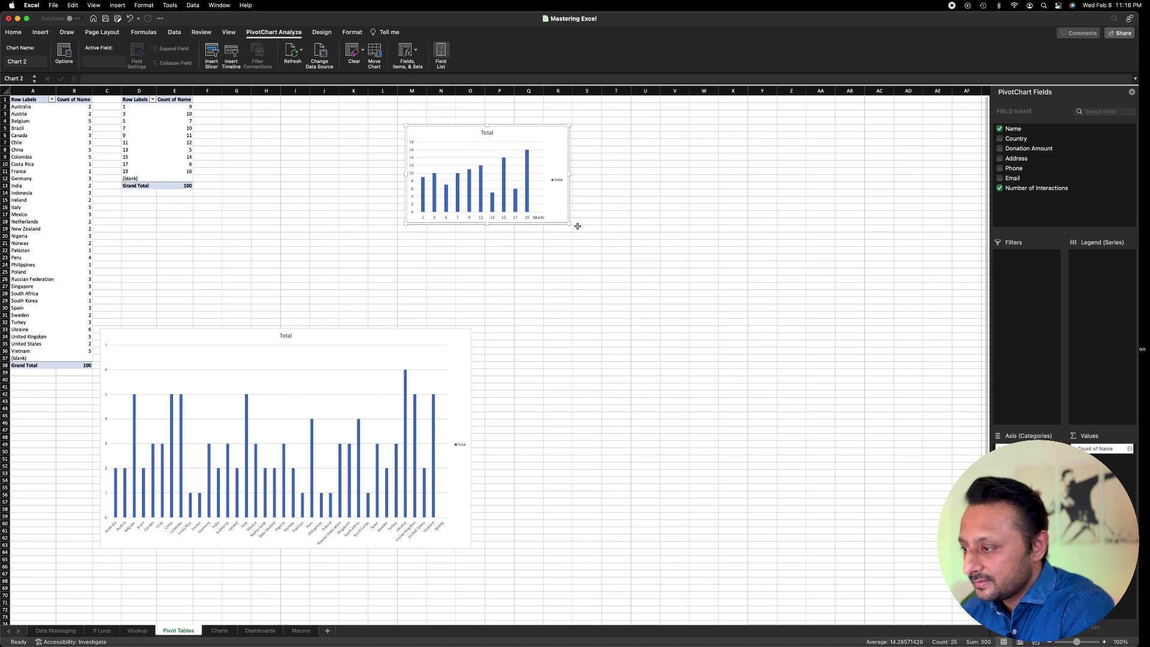
drag(571, 224, 675, 293)
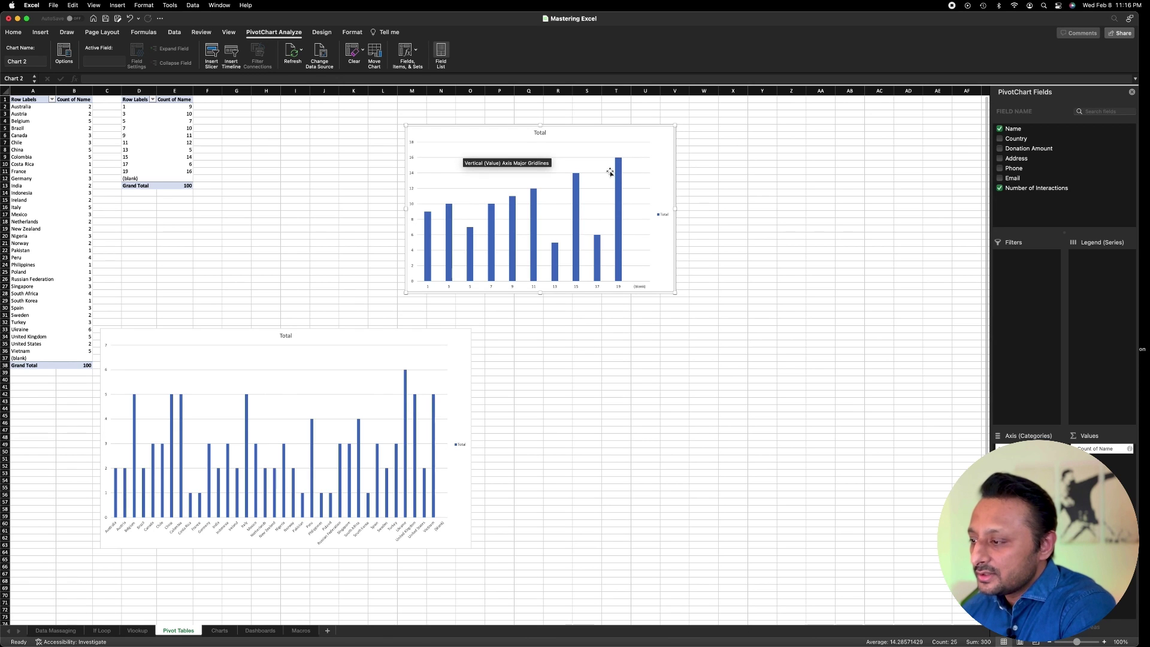
mouse_move(614, 232)
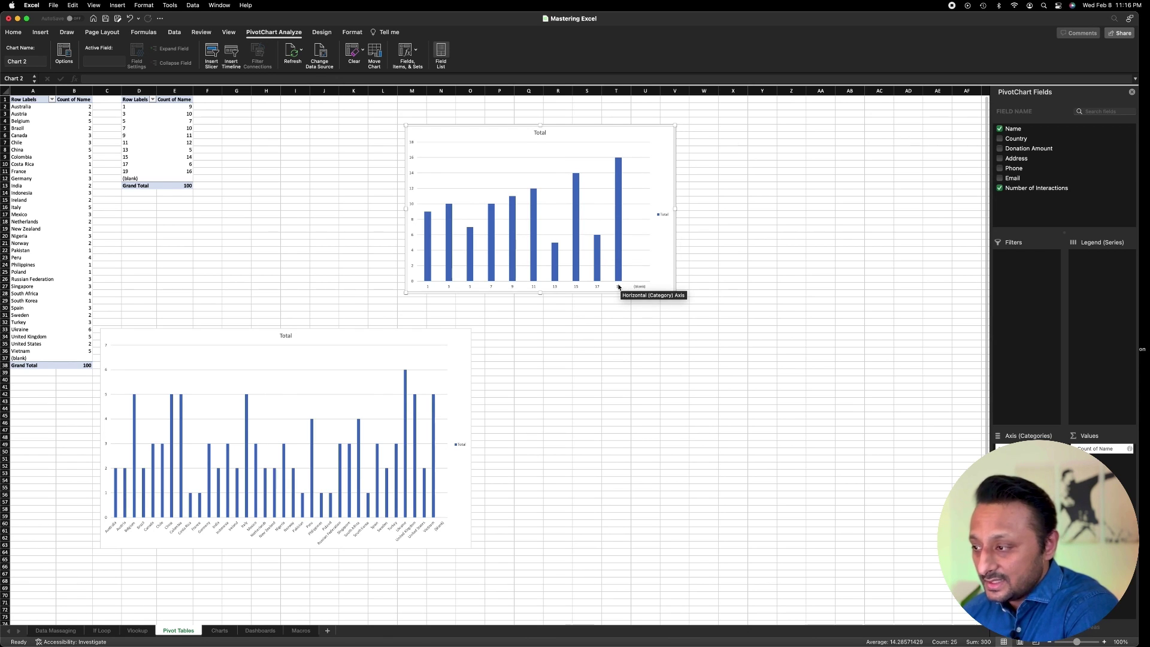
mouse_move(616, 161)
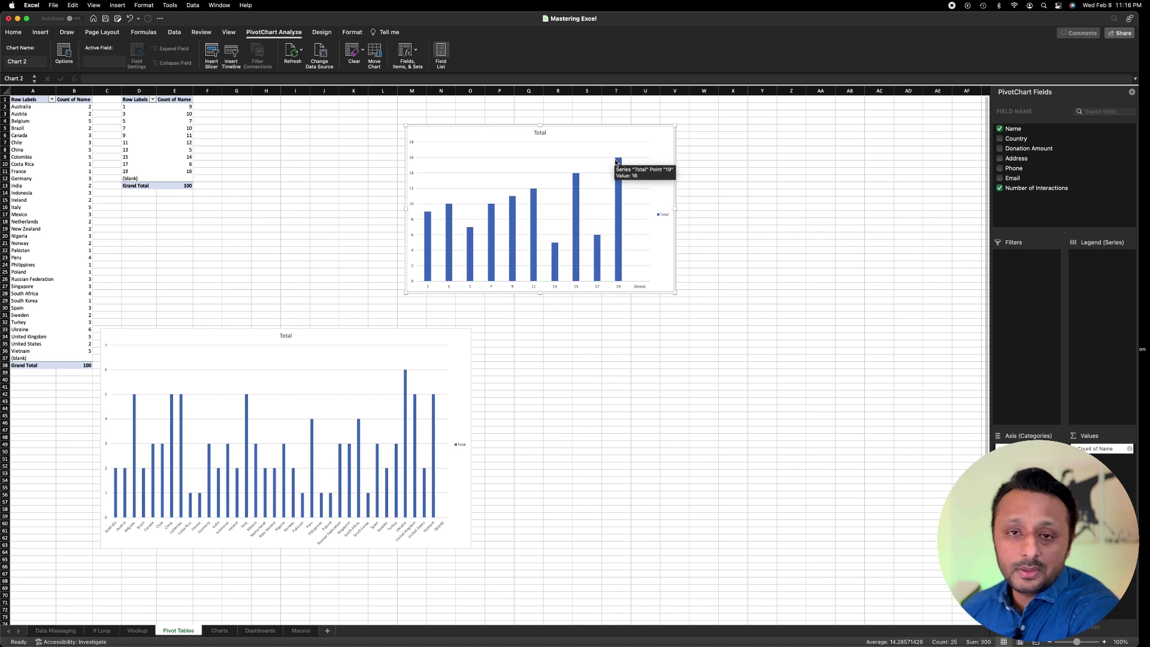
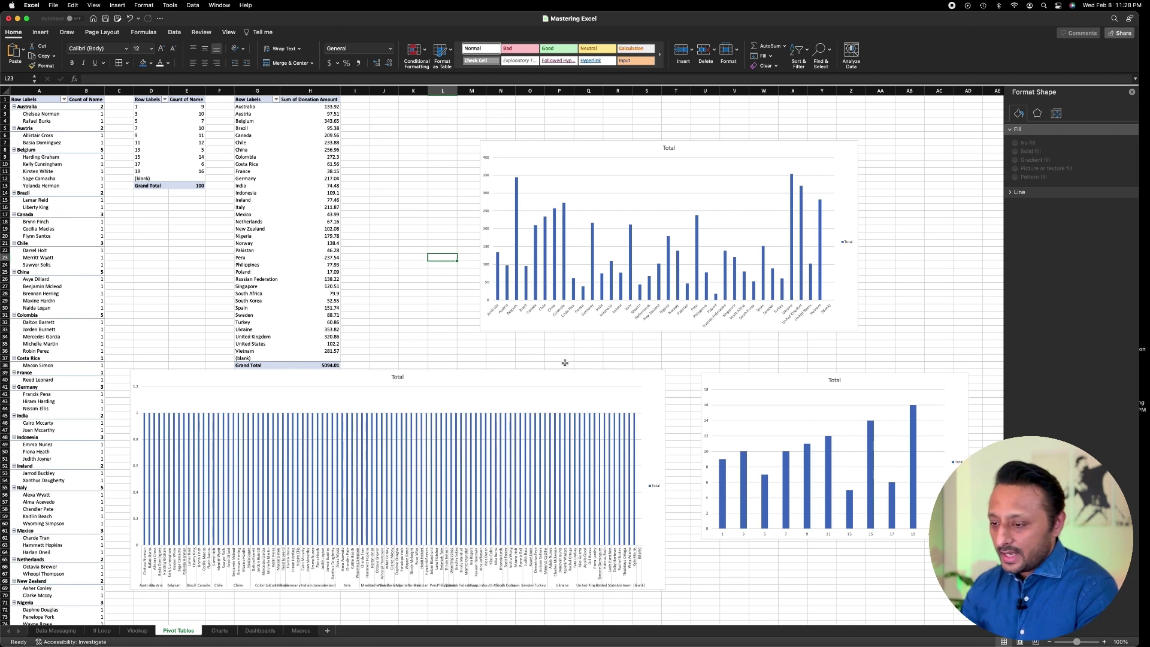
Review the donor table on Data Massaging, and return to the Pivot Tables sheet's charts with the Format Shape pane closed
click(56, 631)
click(126, 162)
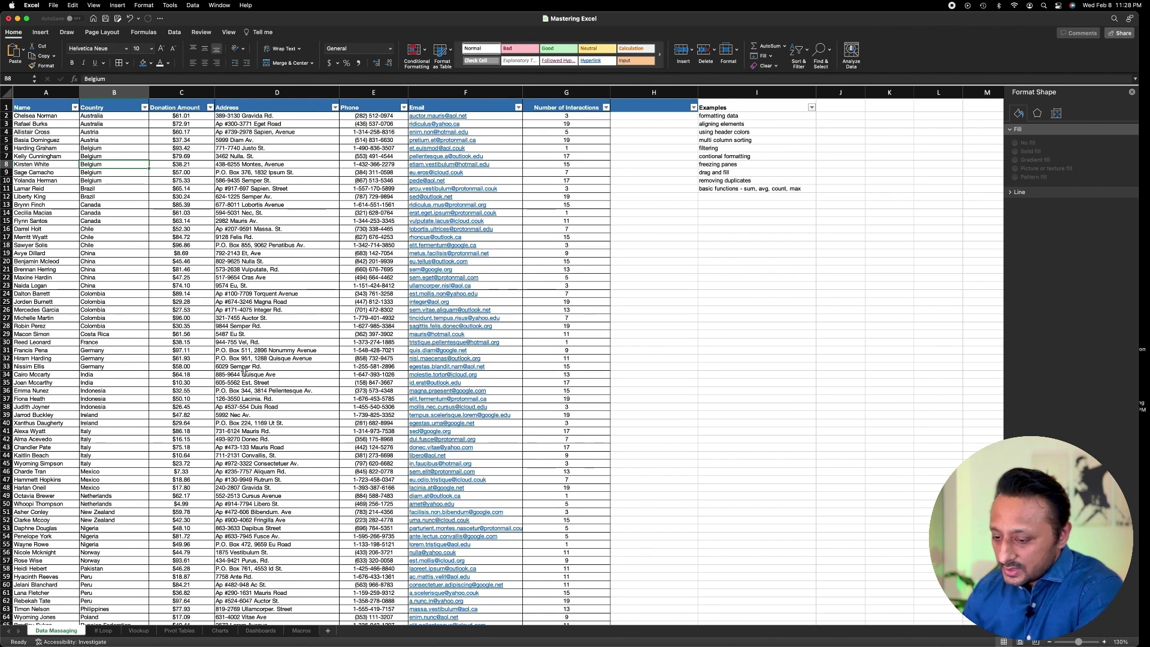
click(179, 631)
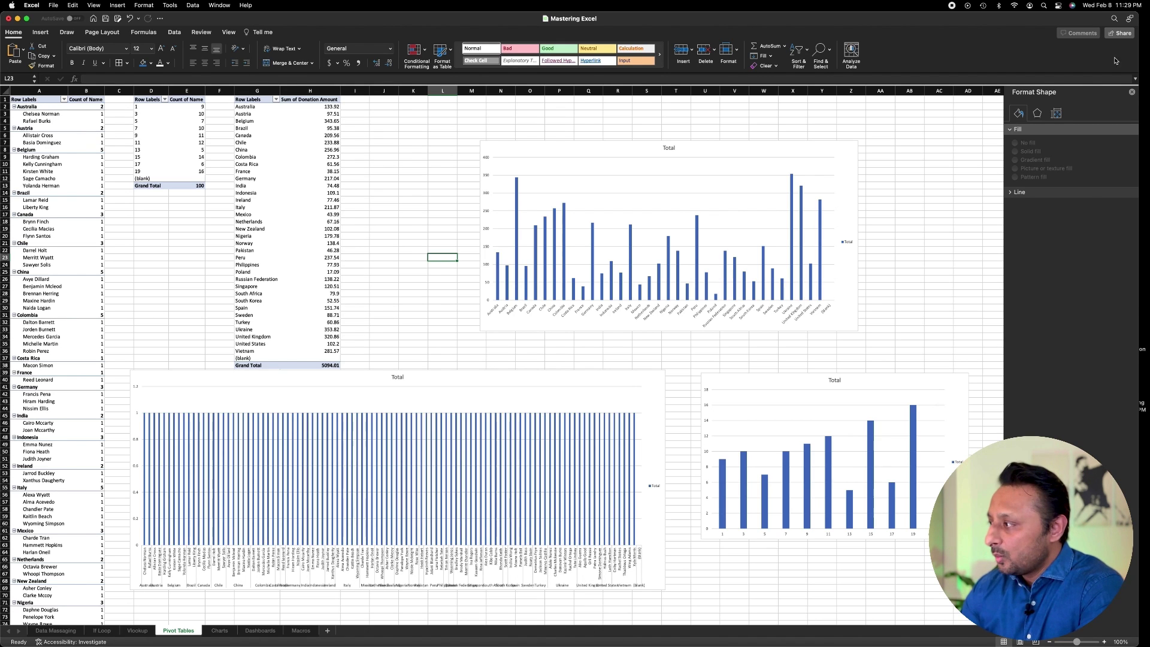
click(1132, 93)
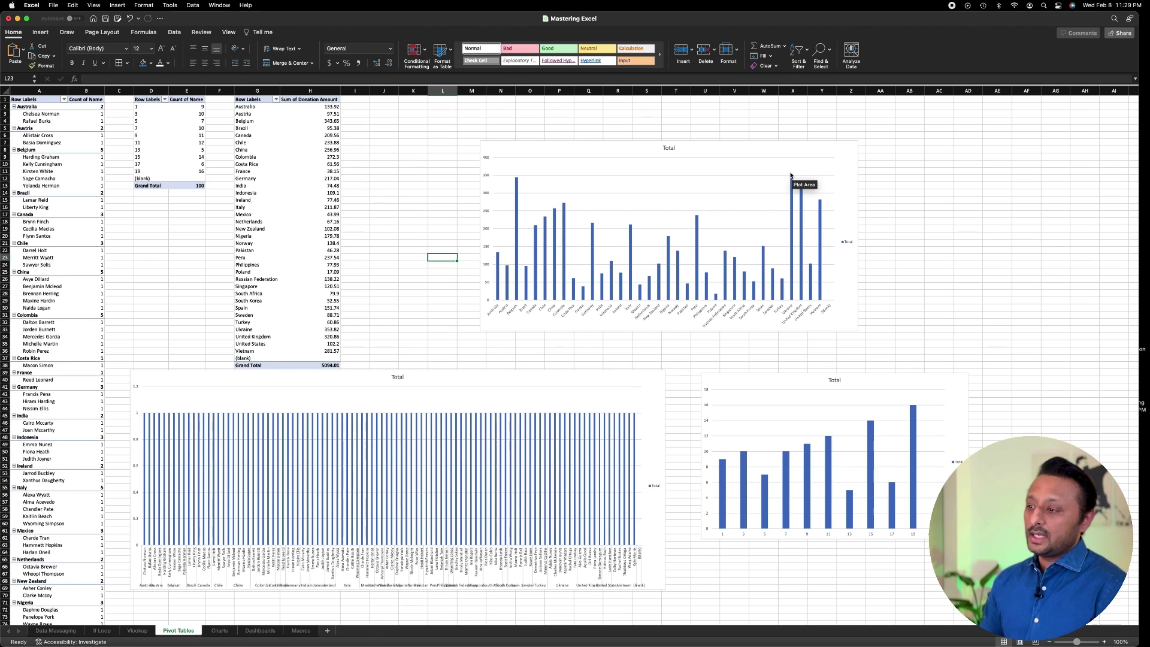
mouse_move(791, 175)
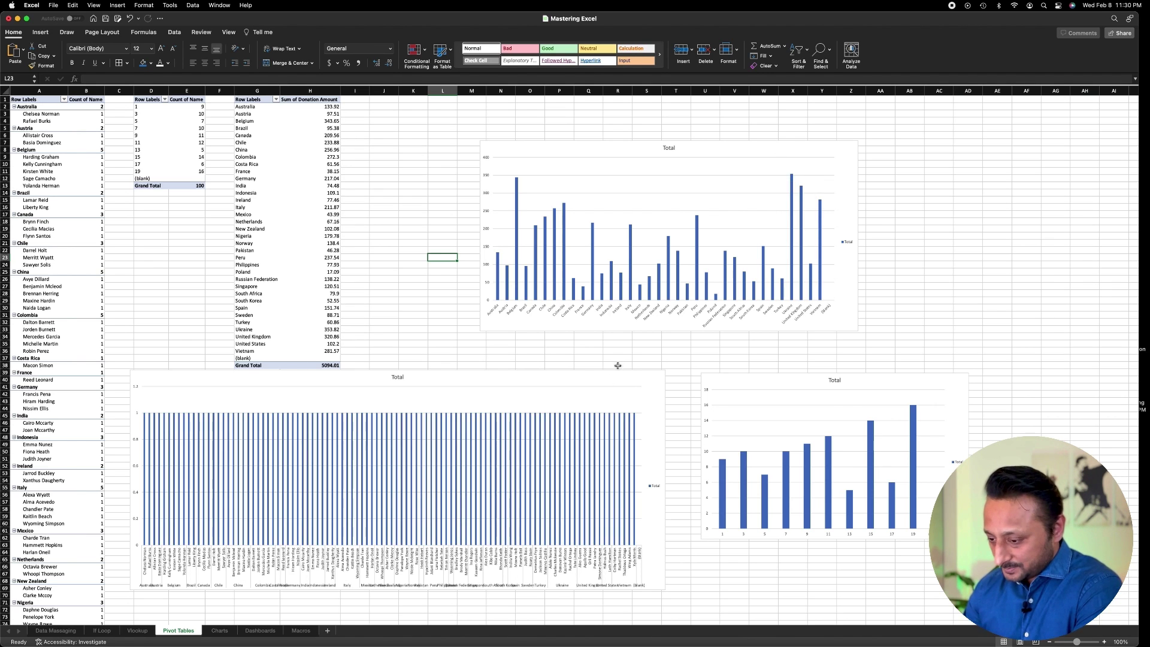
Insert a Country slicer for the Donors by Country chart on the Dashboards sheet
click(259, 631)
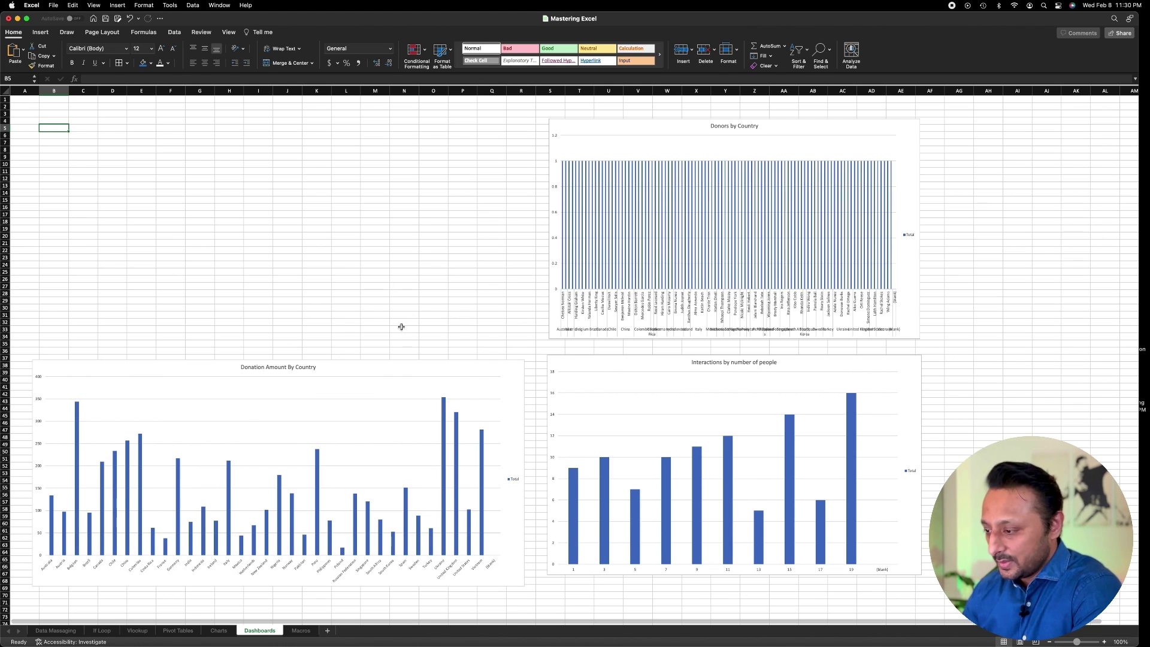
click(338, 370)
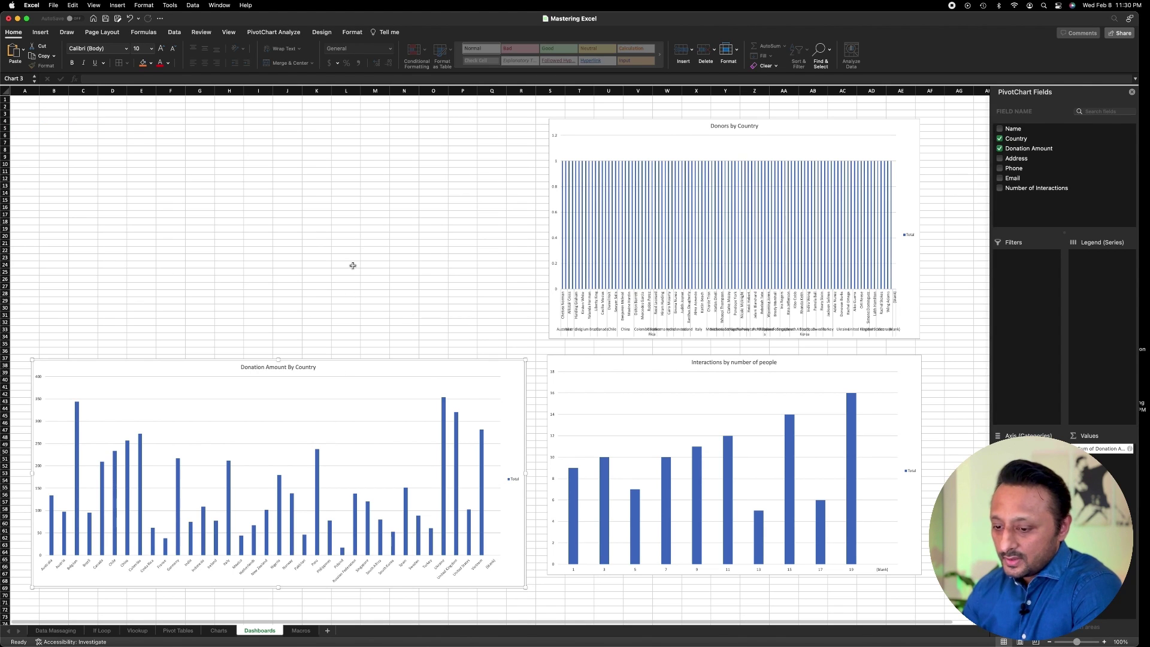
click(625, 129)
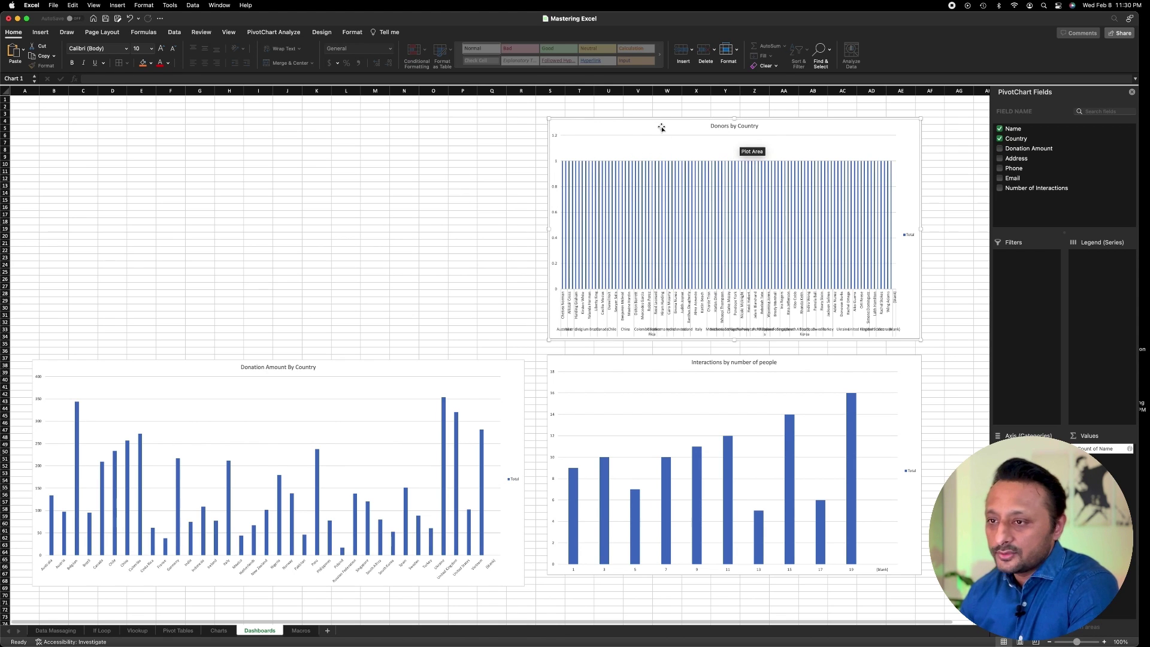
click(40, 33)
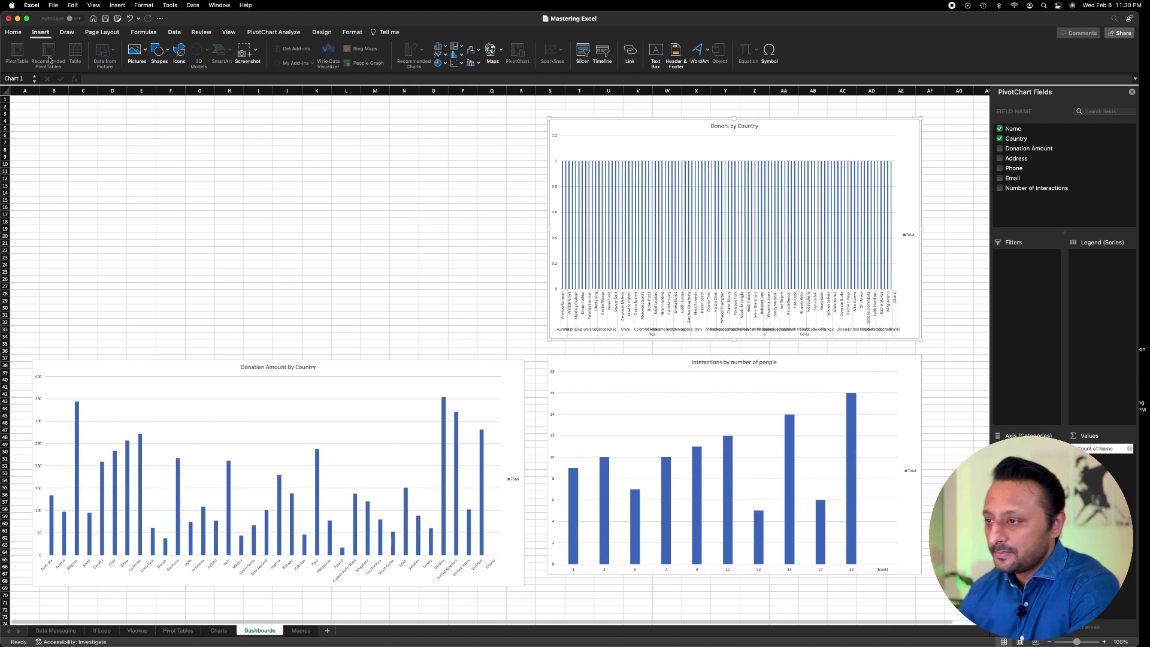
click(584, 56)
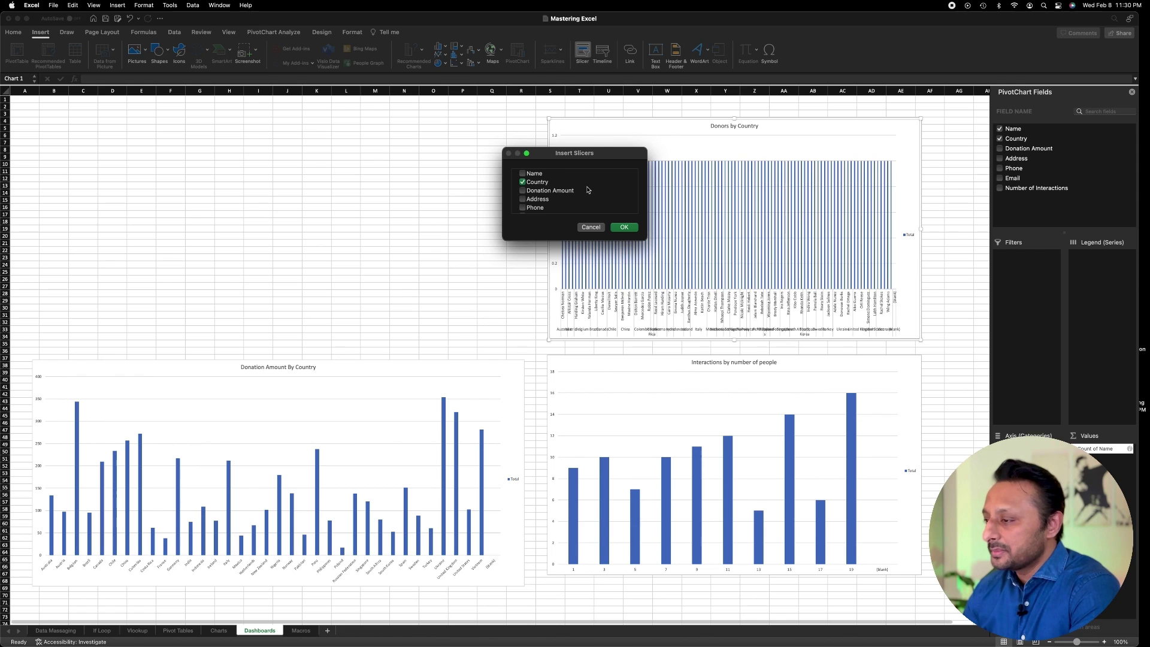
click(623, 228)
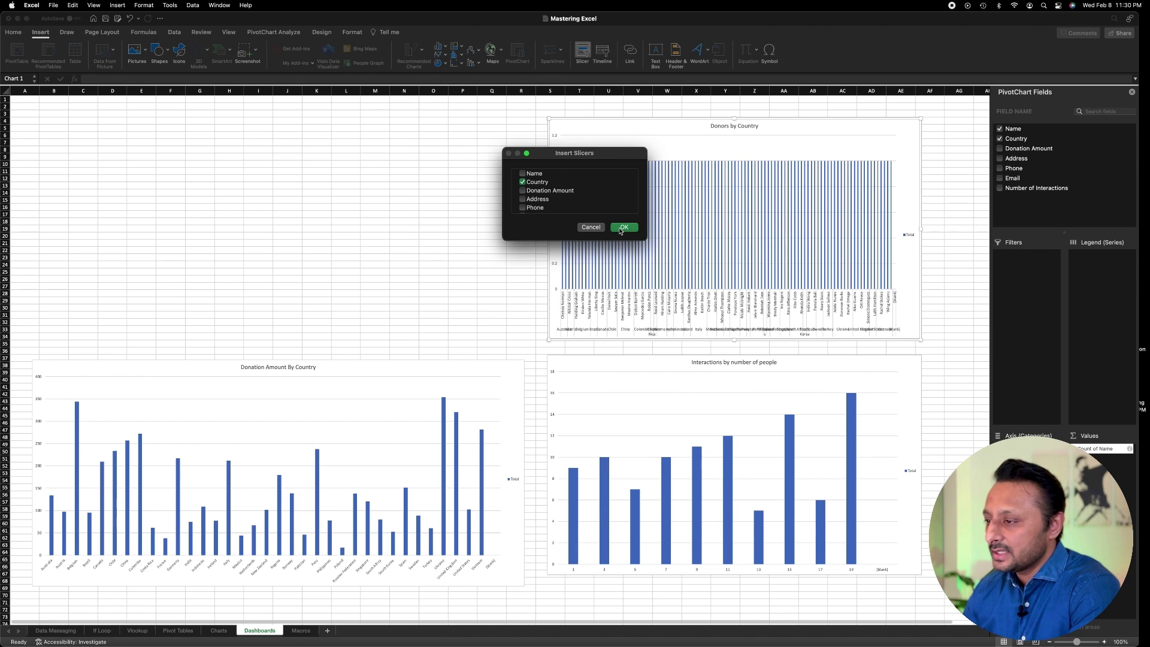
Place the Country slicer in the empty area above the Donation Amount By Country chart and arrange its buttons in 3 columns
drag(496, 319, 398, 106)
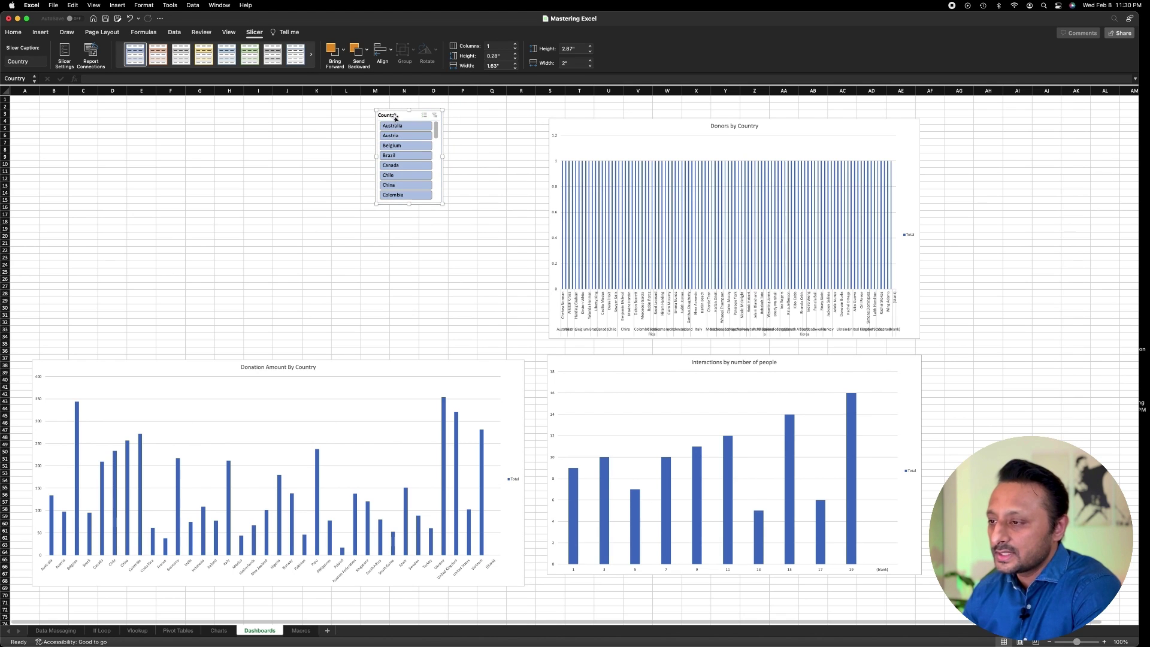
drag(398, 115, 445, 118)
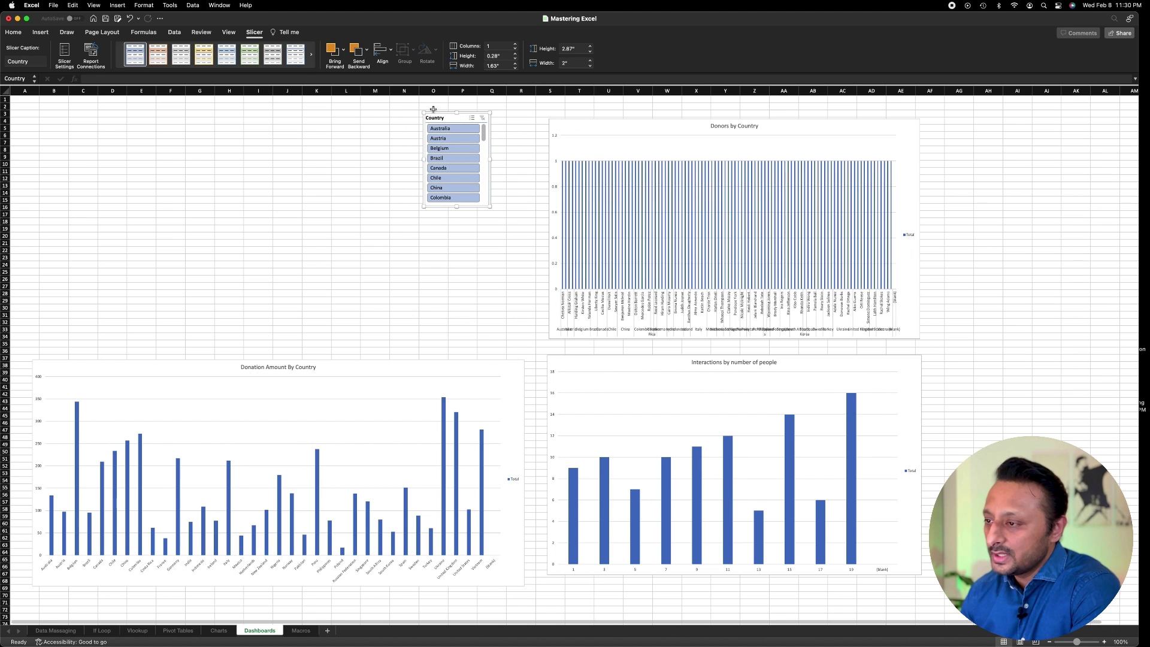
drag(444, 118, 448, 118)
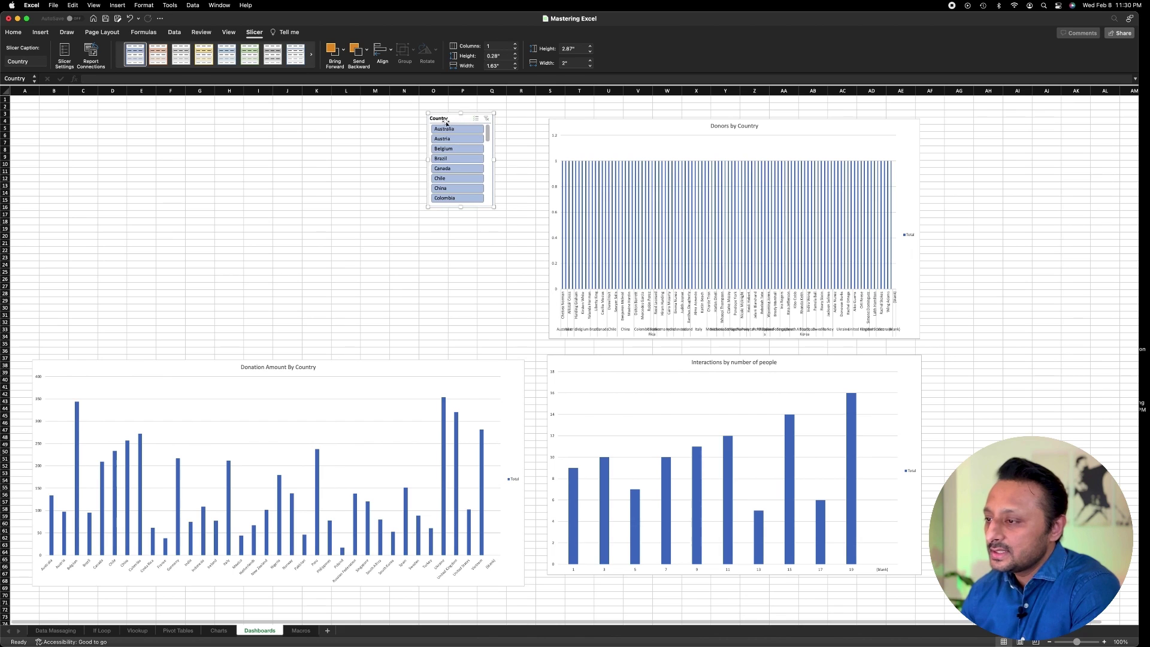
click(515, 46)
click(515, 45)
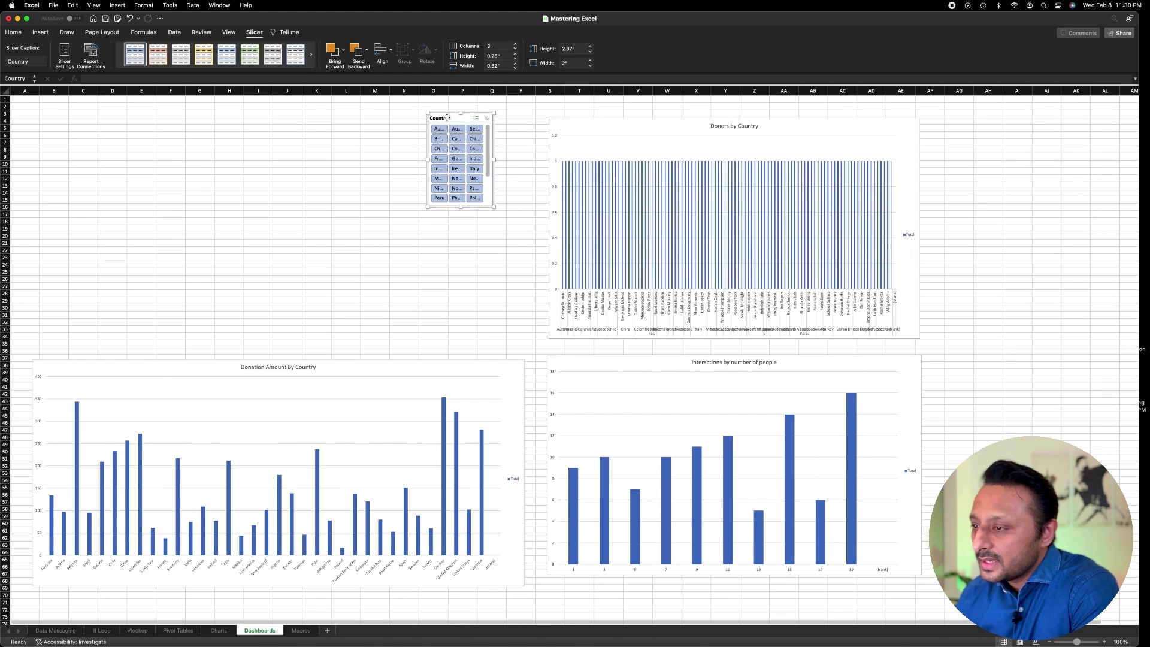
Enlarge the Country slicer to about 4.2 by 7.3 inches so all countries fit, and position it beside the Donors by Country chart
drag(447, 117, 370, 110)
drag(417, 199, 532, 224)
drag(405, 113, 348, 107)
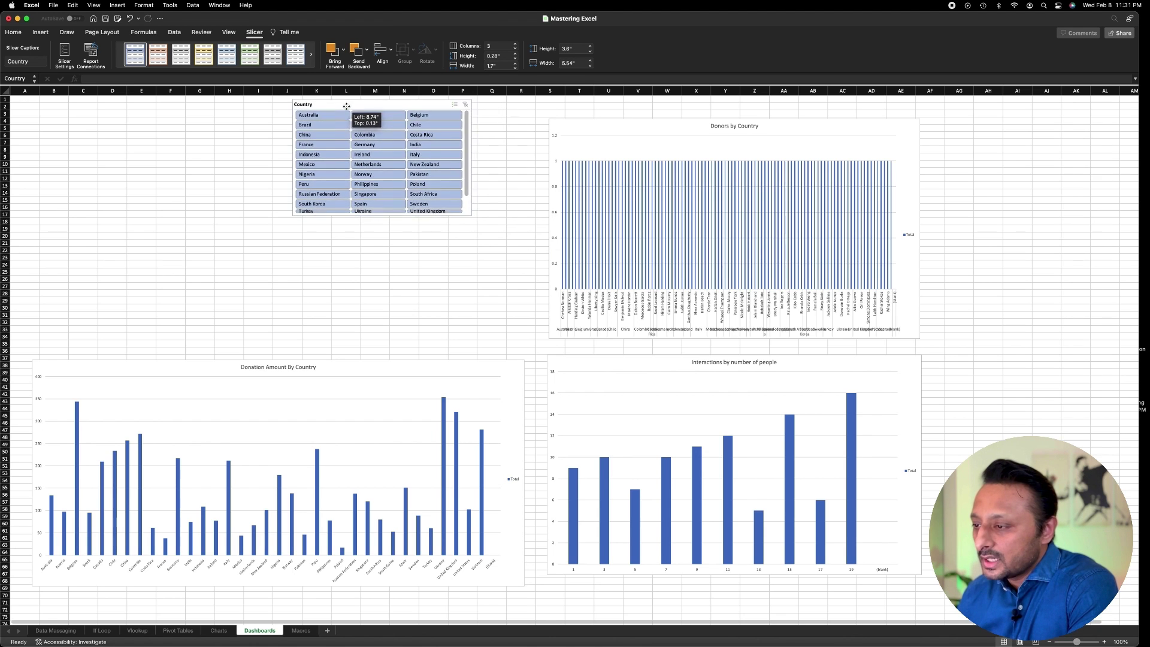
drag(474, 218, 531, 238)
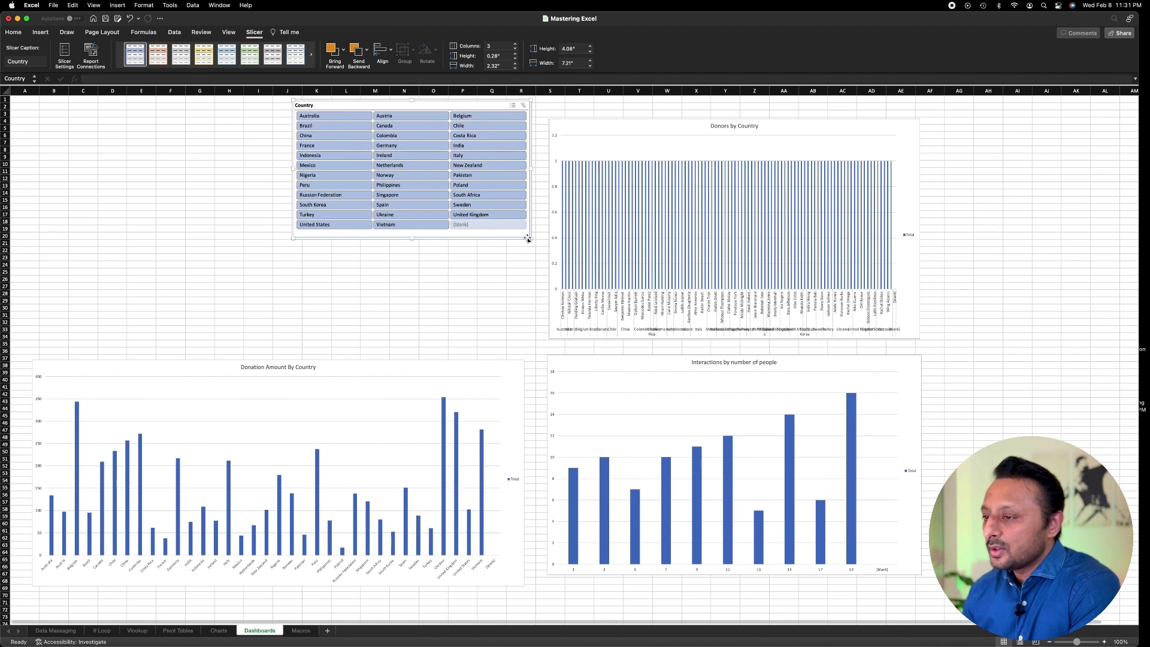
mouse_move(387, 105)
mouse_down()
mouse_move(408, 113)
mouse_move(393, 112)
mouse_up()
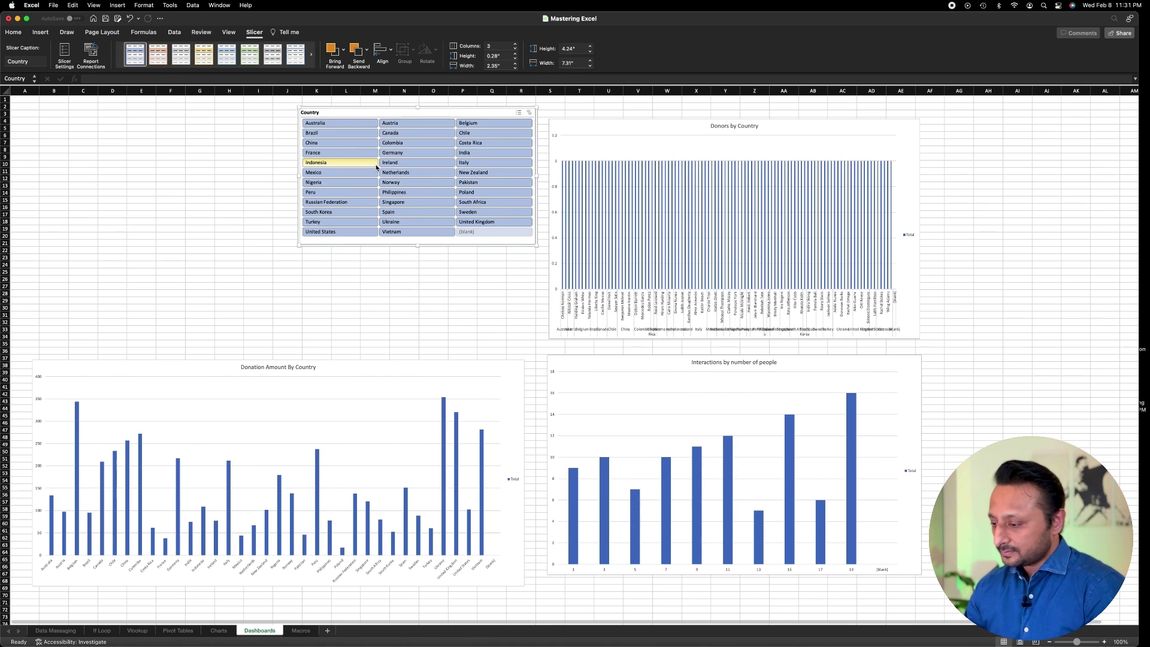
Insert a Number of Interactions slicer for the Interactions by number of people chart
click(618, 363)
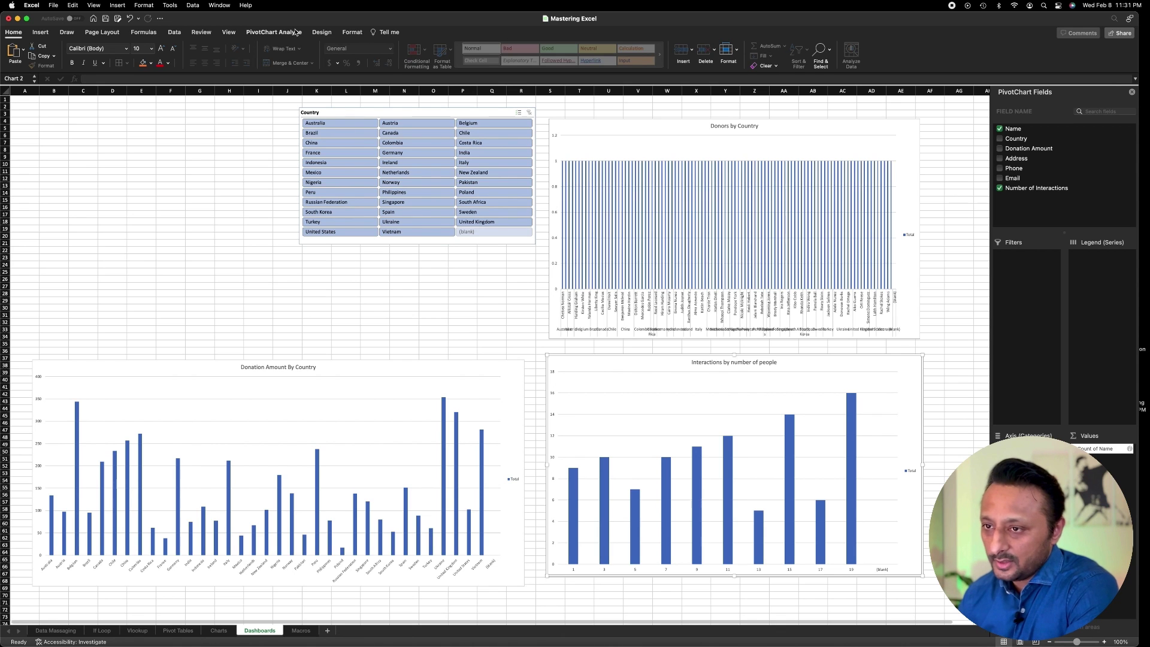
click(40, 33)
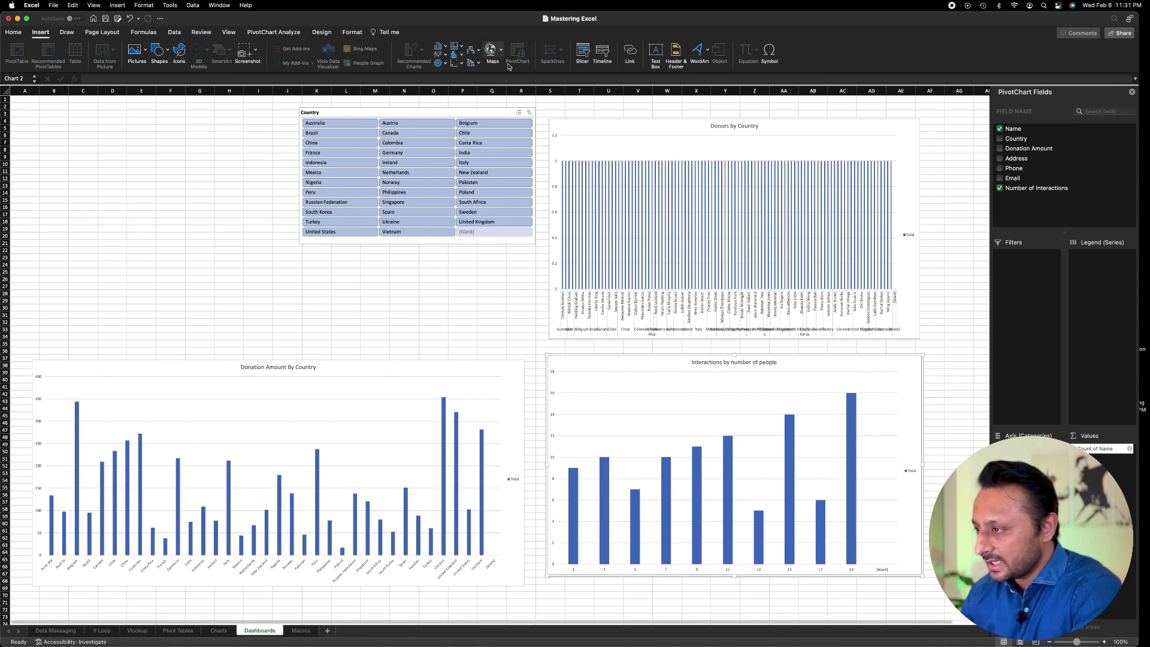
click(582, 56)
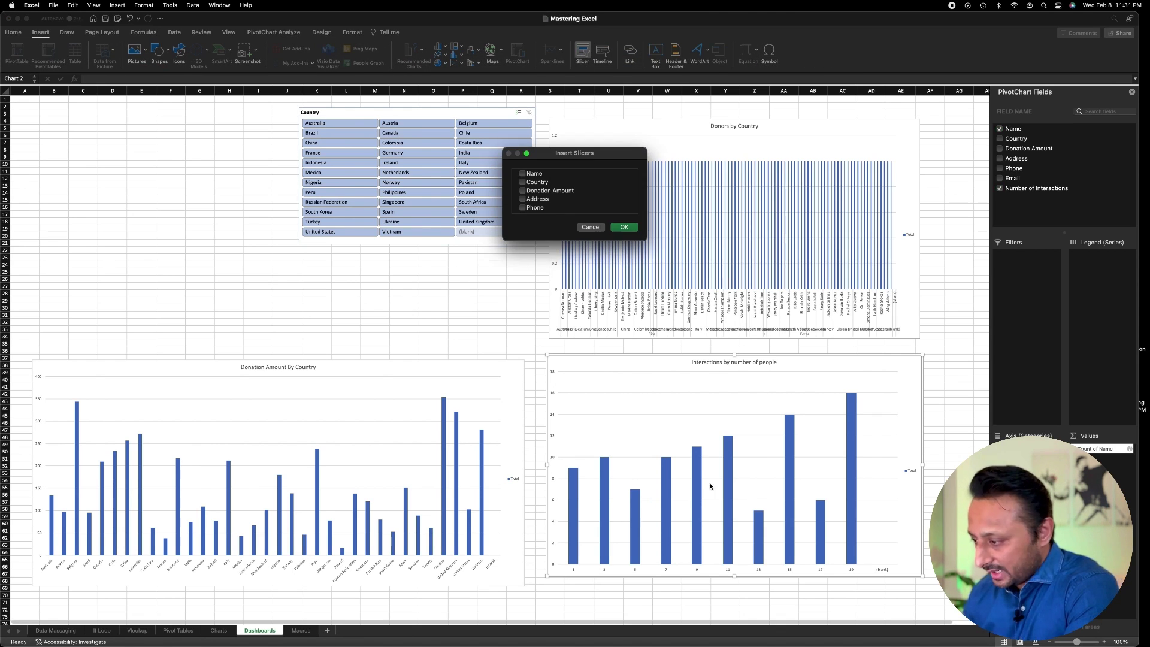
scroll(575, 192, down, 3)
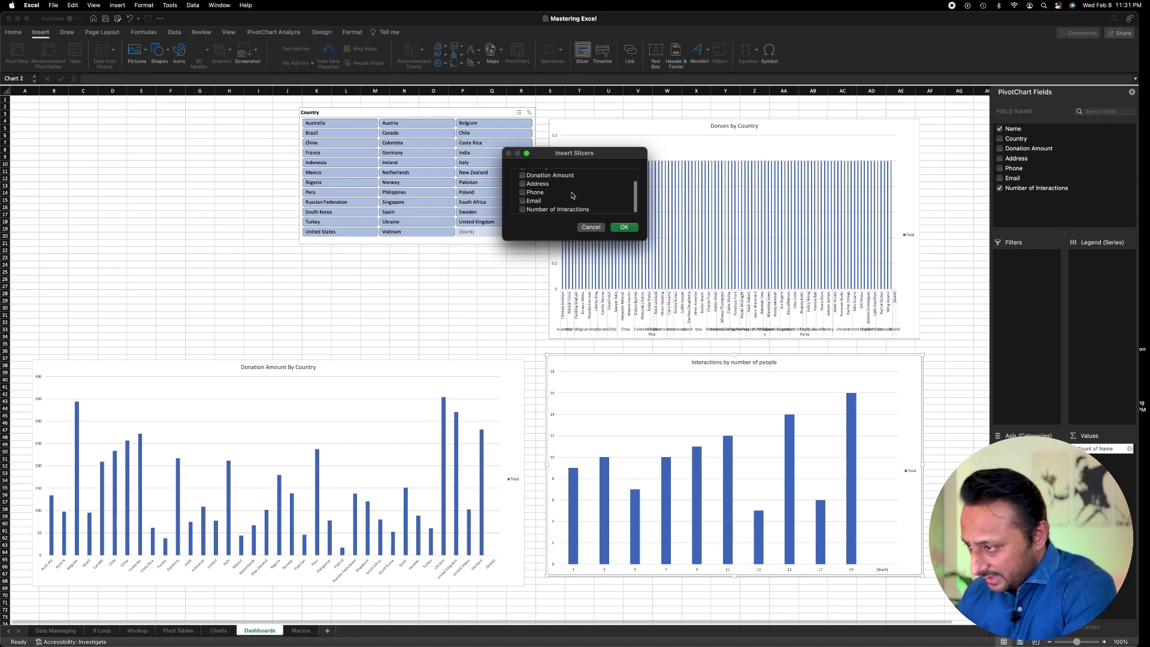
click(523, 210)
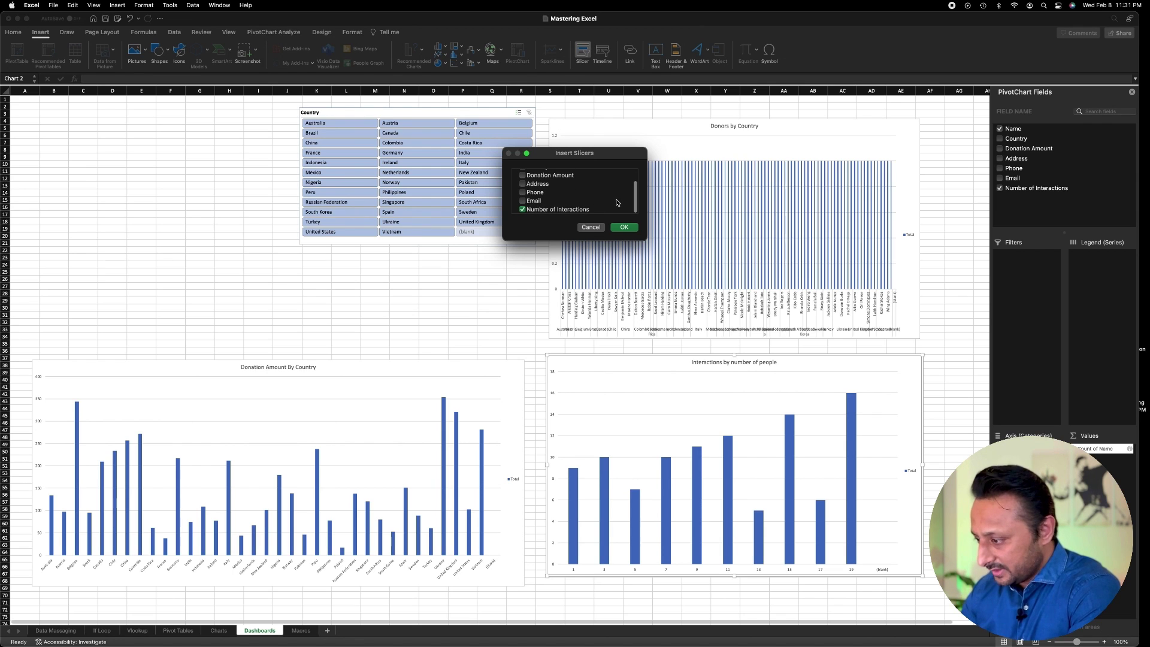
click(624, 227)
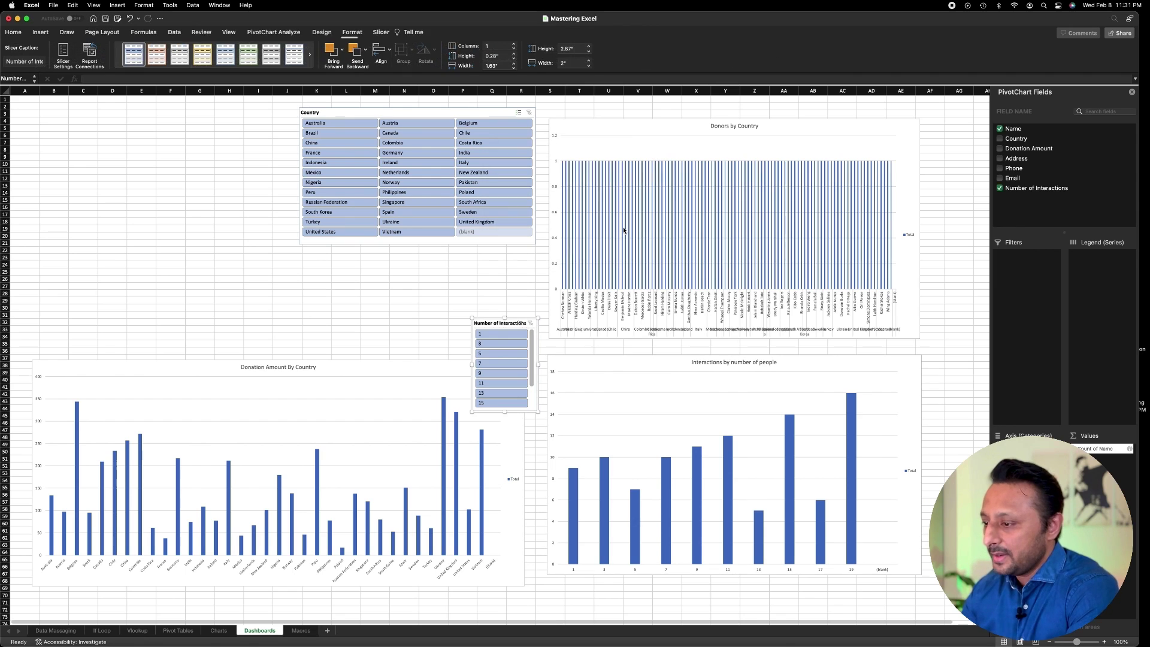
Arrange the Number of Interactions slicer in 2 columns, resize it to about 2.3 by 2.1 inches, and place it below the Country slicer
drag(500, 323, 466, 249)
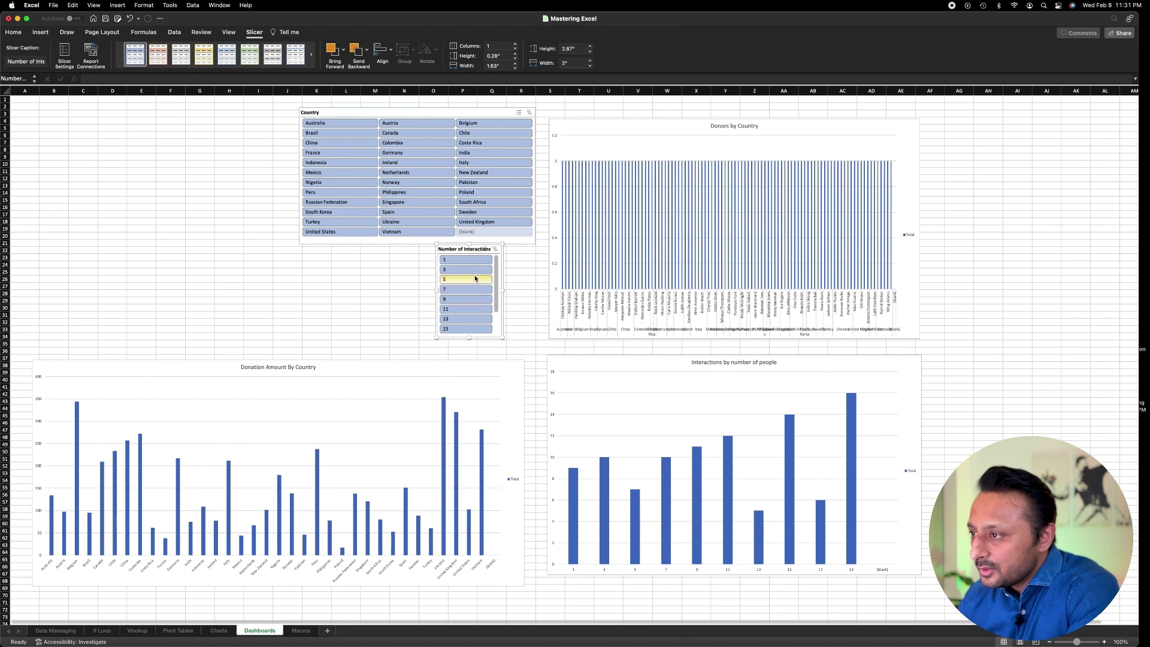
click(513, 46)
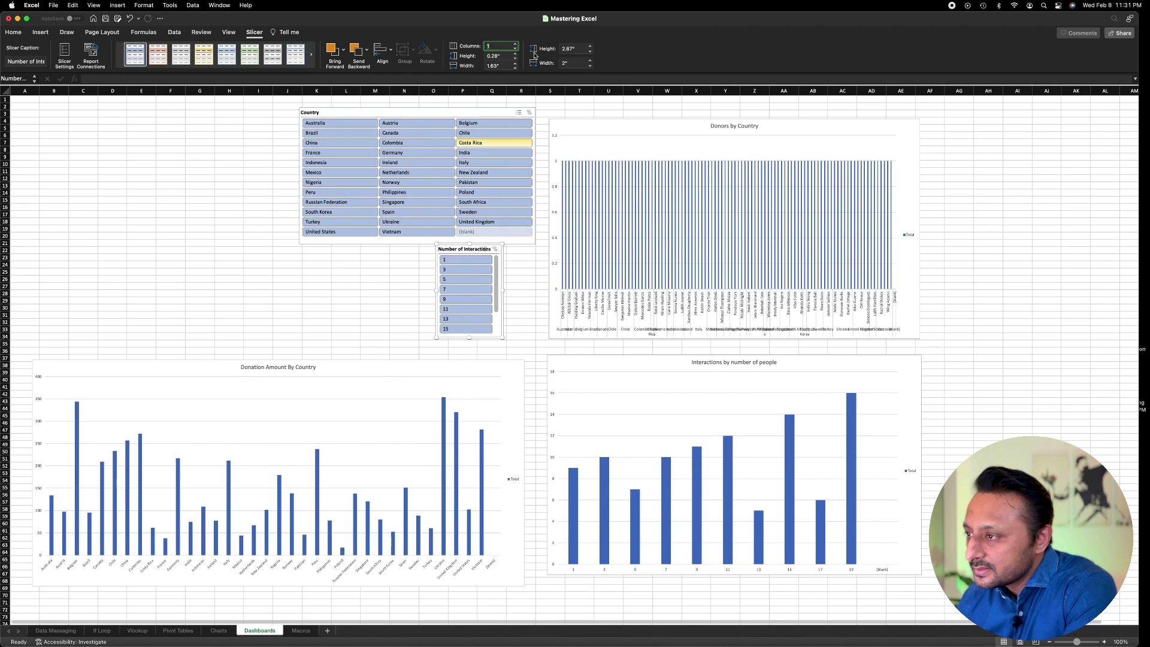
click(515, 44)
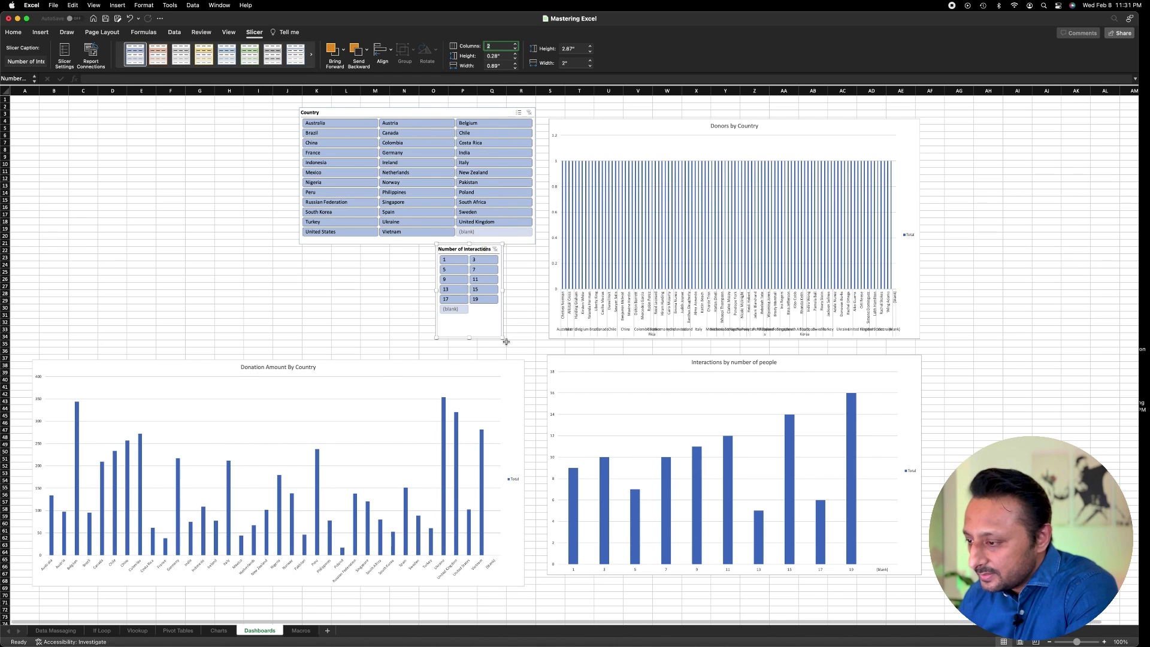
drag(503, 337, 504, 319)
drag(463, 249, 491, 259)
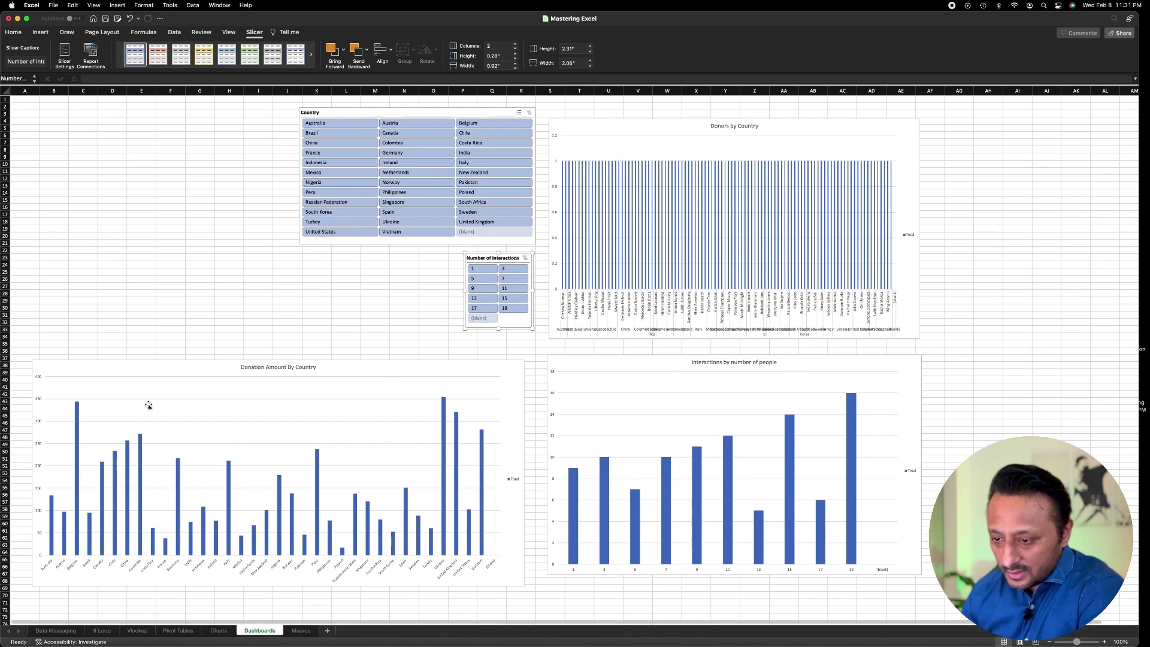
Insert a Country slicer for the Donation Amount By Country chart
click(145, 374)
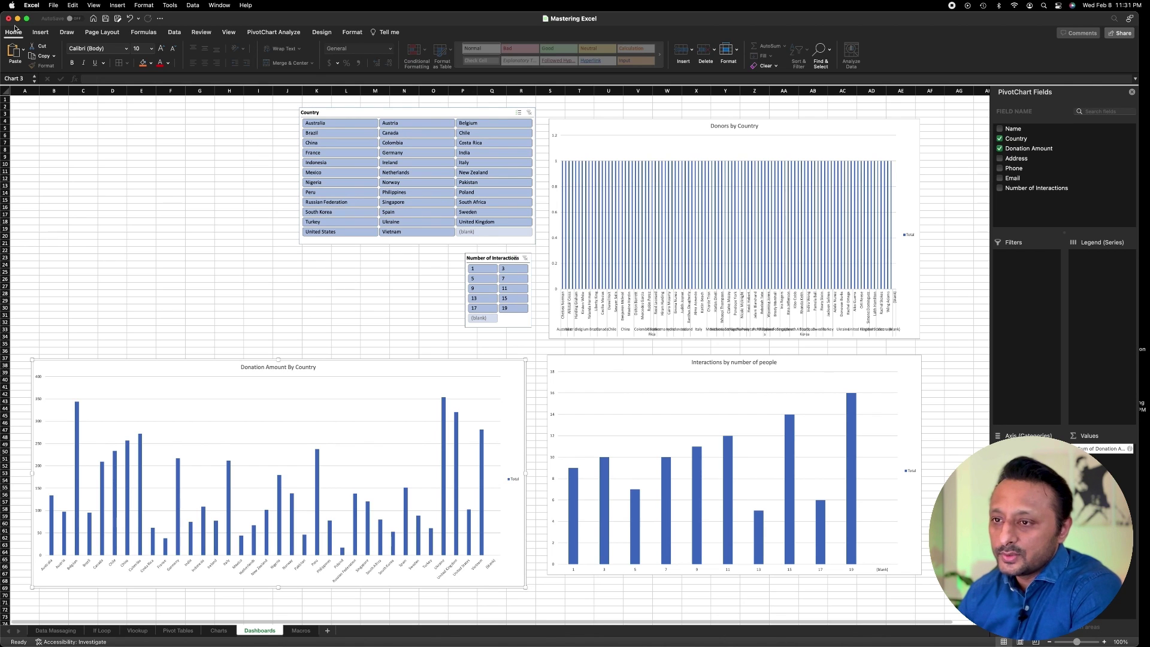
click(48, 35)
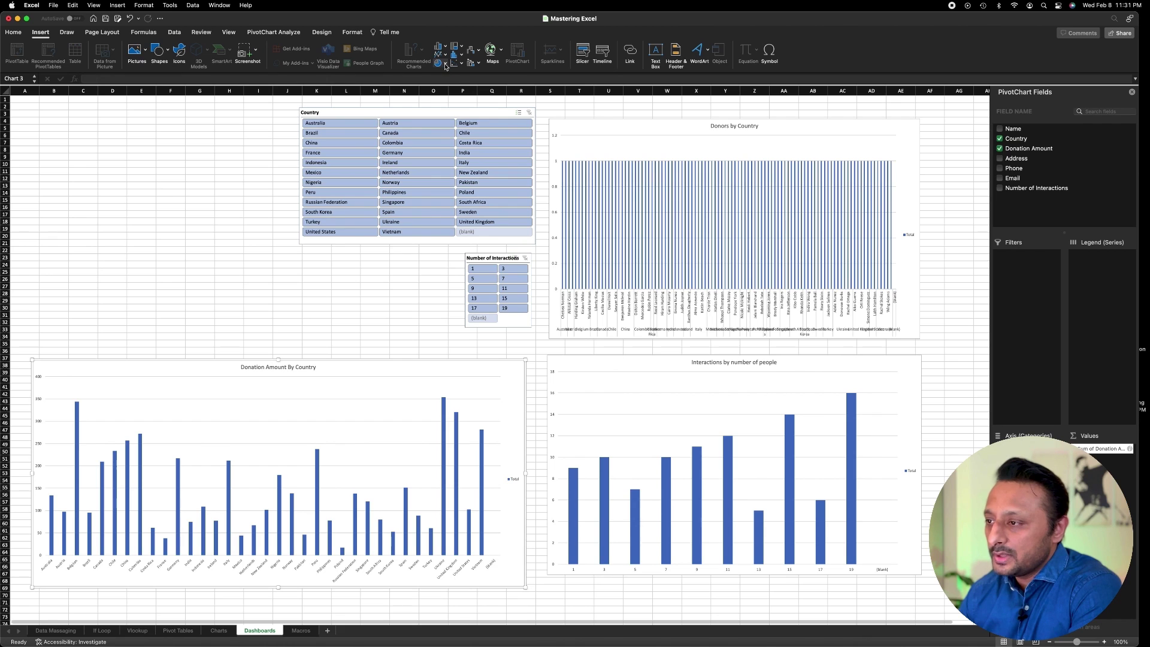
click(582, 53)
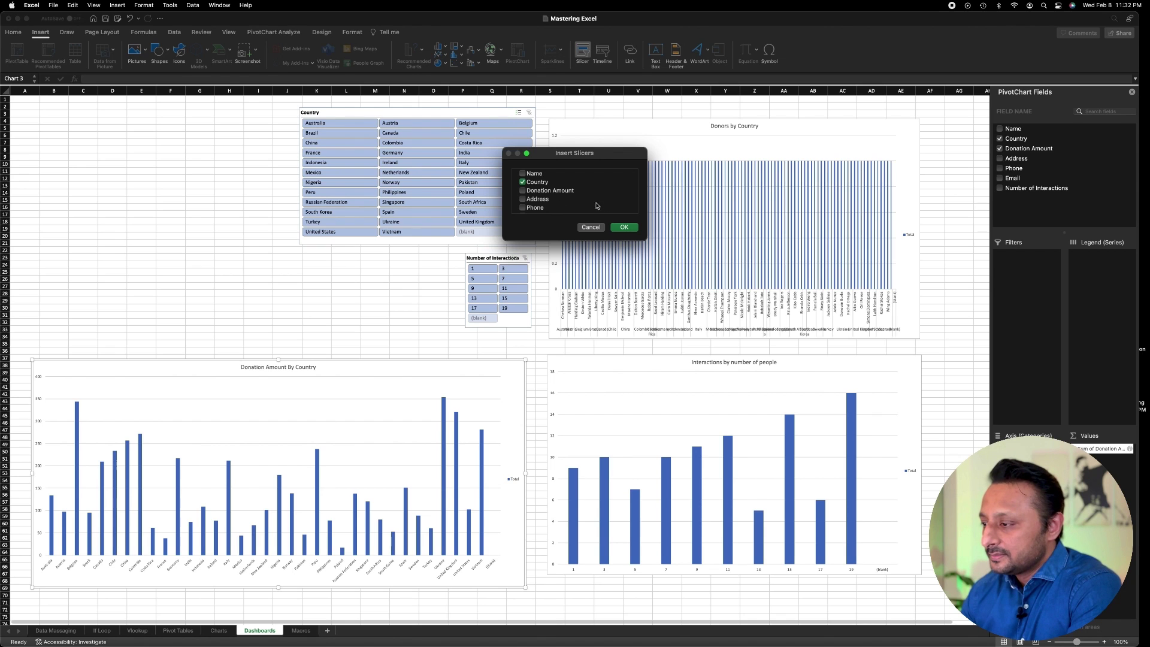
click(619, 228)
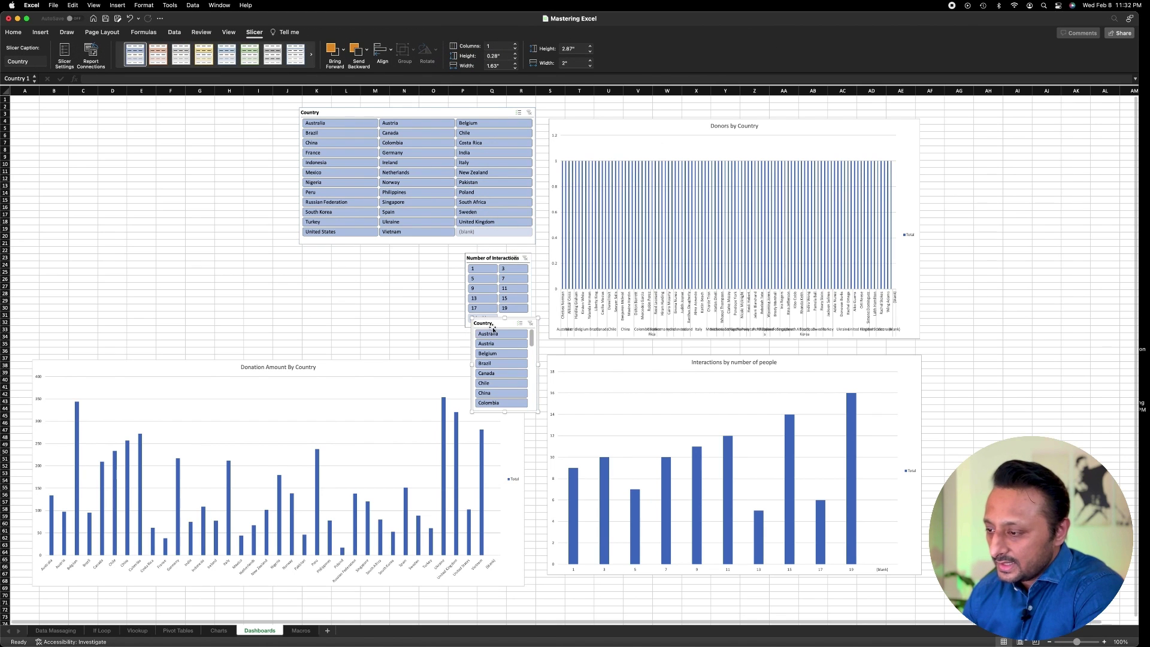
Set the new Country slicer to 3 columns, enlarge it to about 4.4 by 7.4 inches, and place it directly above the Donation Amount By Country chart
drag(491, 327, 60, 170)
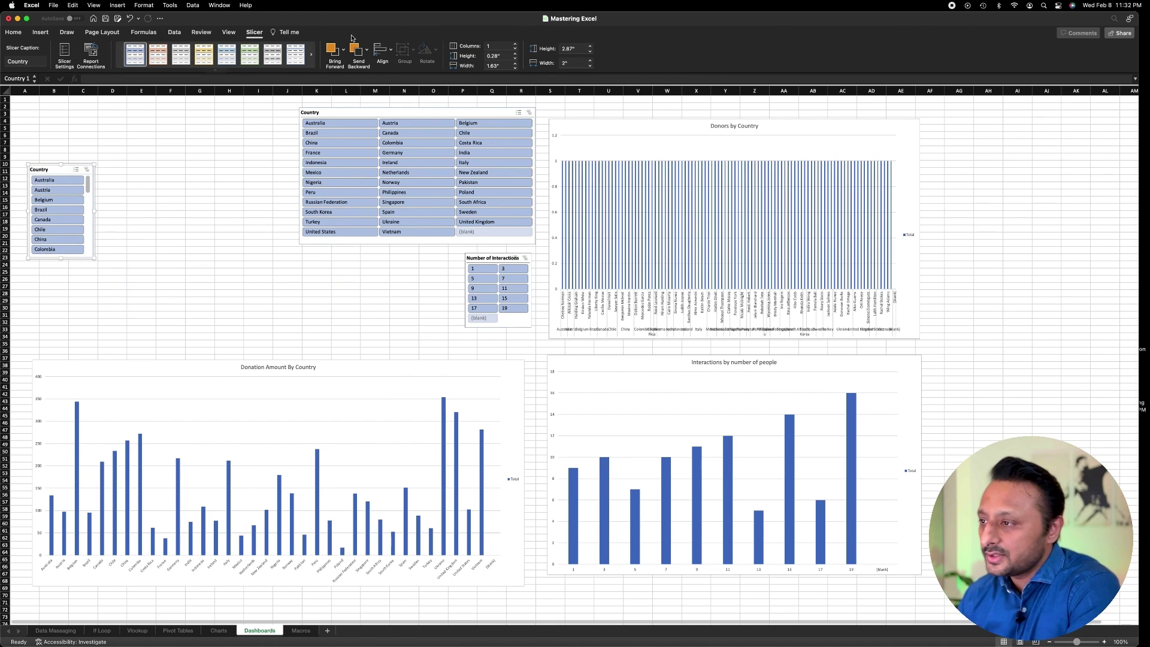
click(514, 44)
click(514, 44)
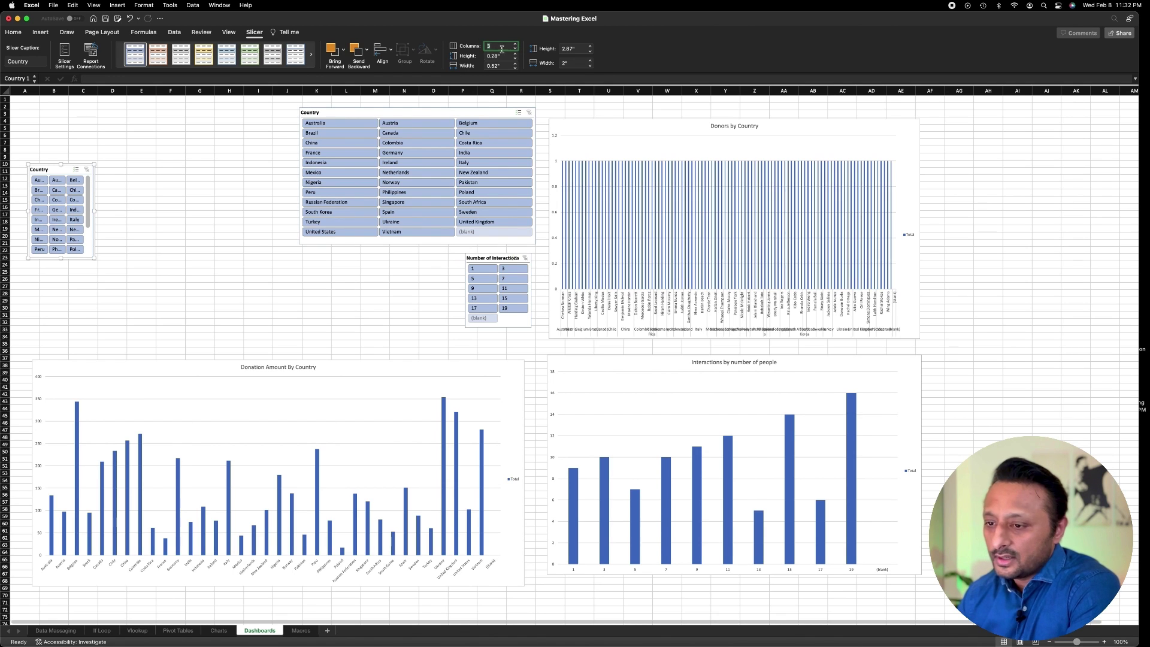
drag(93, 257, 267, 307)
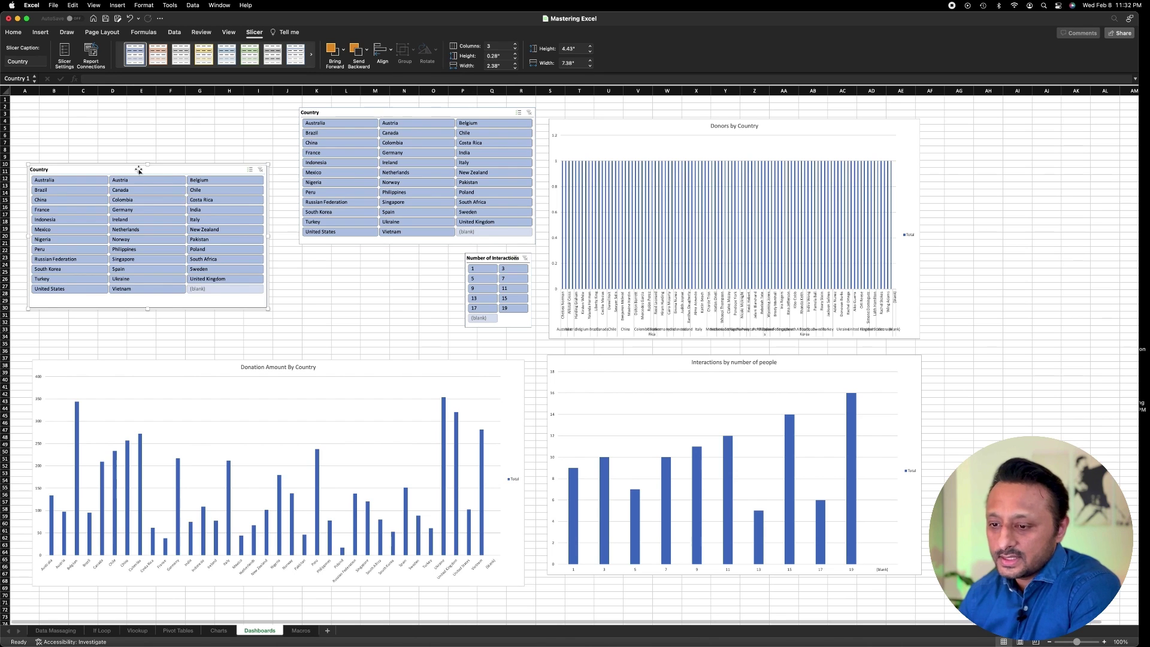
drag(139, 169, 139, 218)
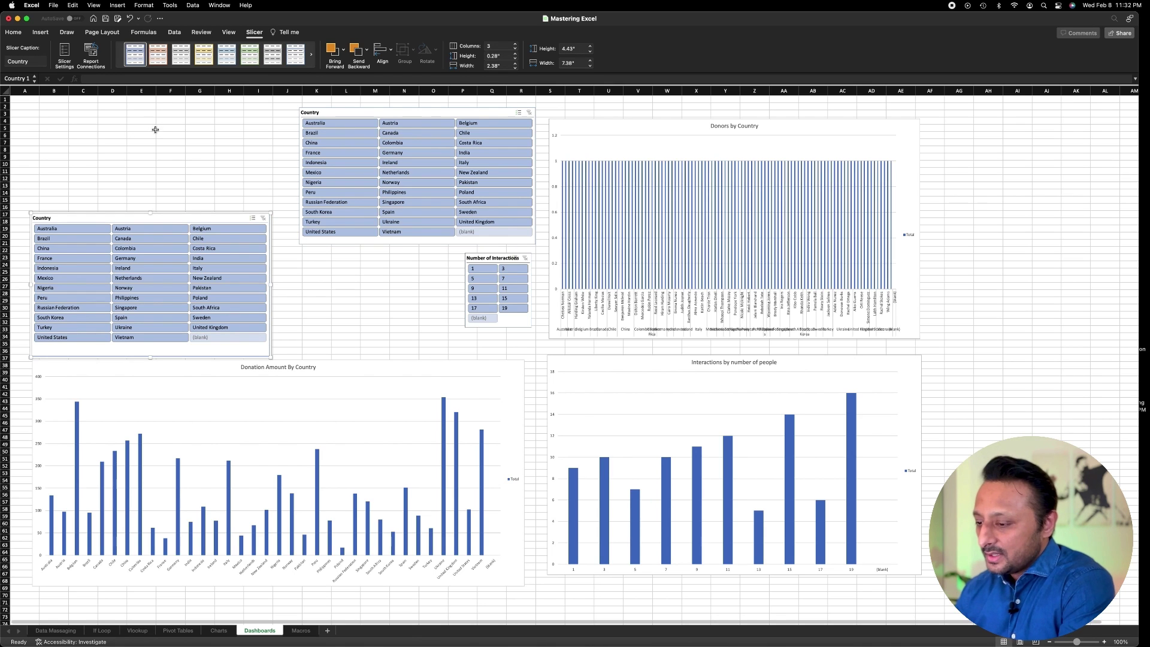
Narrow the Donation Amount and Interactions charts and line up all three charts side by side, with Donors by Country last
click(346, 367)
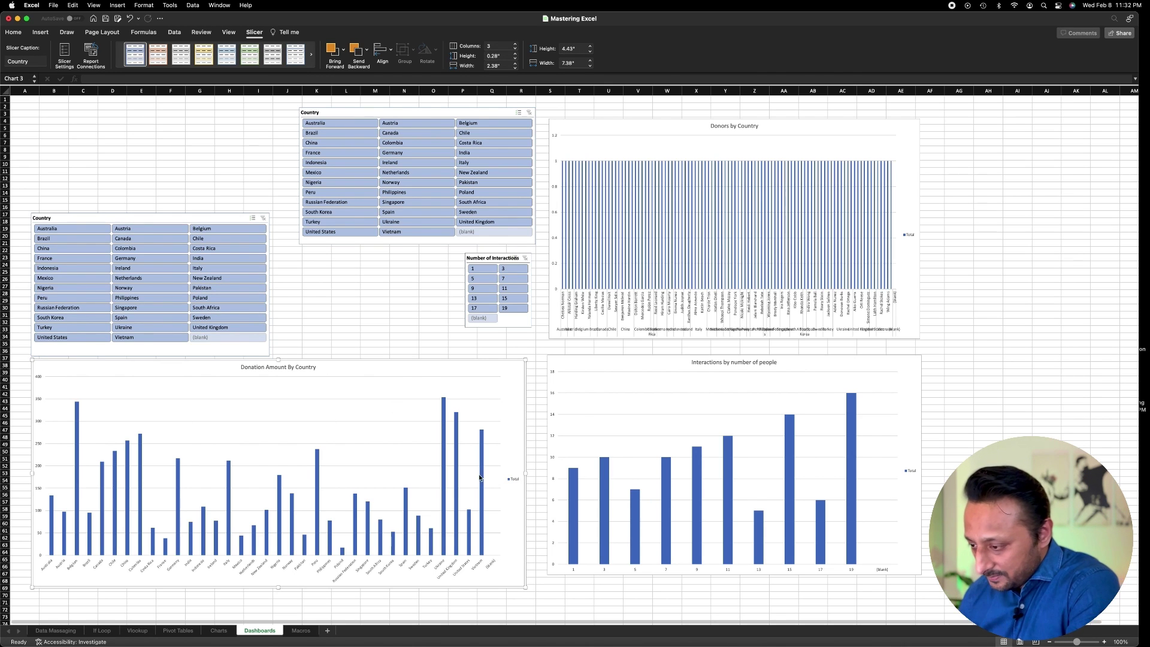
drag(524, 473, 332, 478)
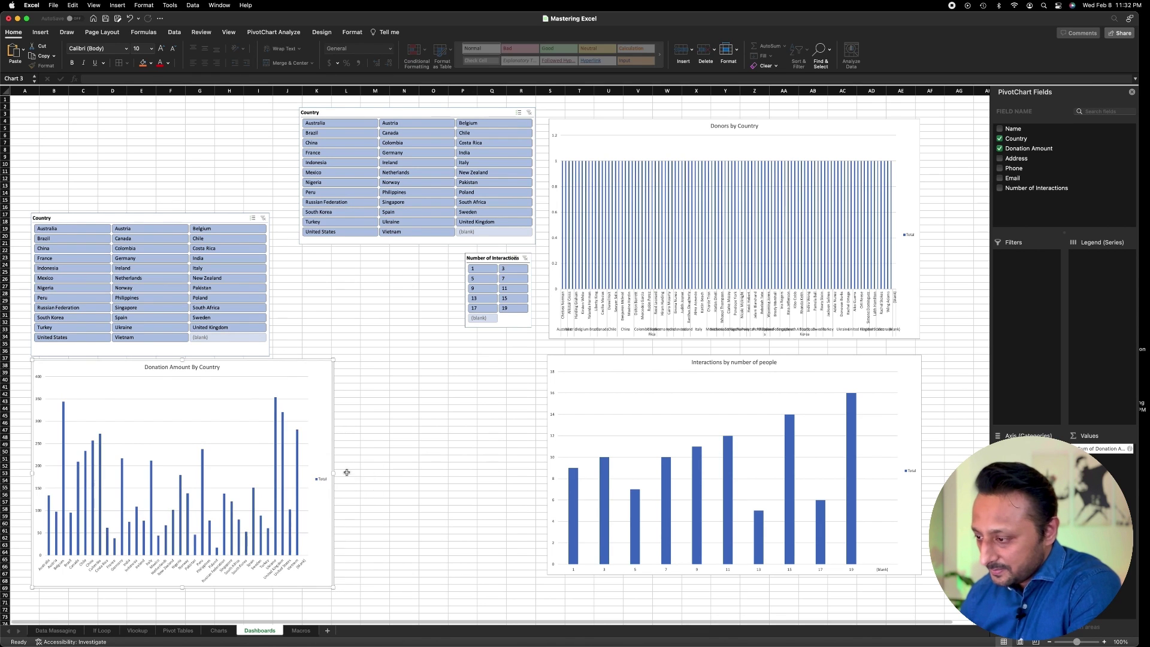
click(569, 364)
drag(570, 363, 374, 367)
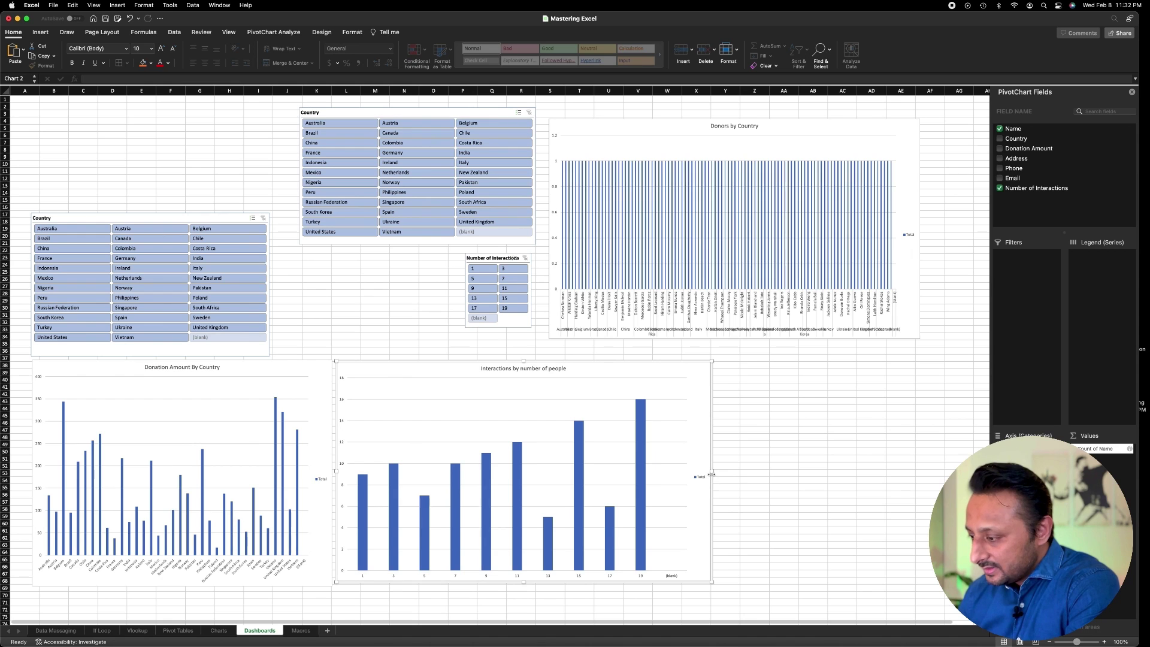
drag(712, 472, 601, 472)
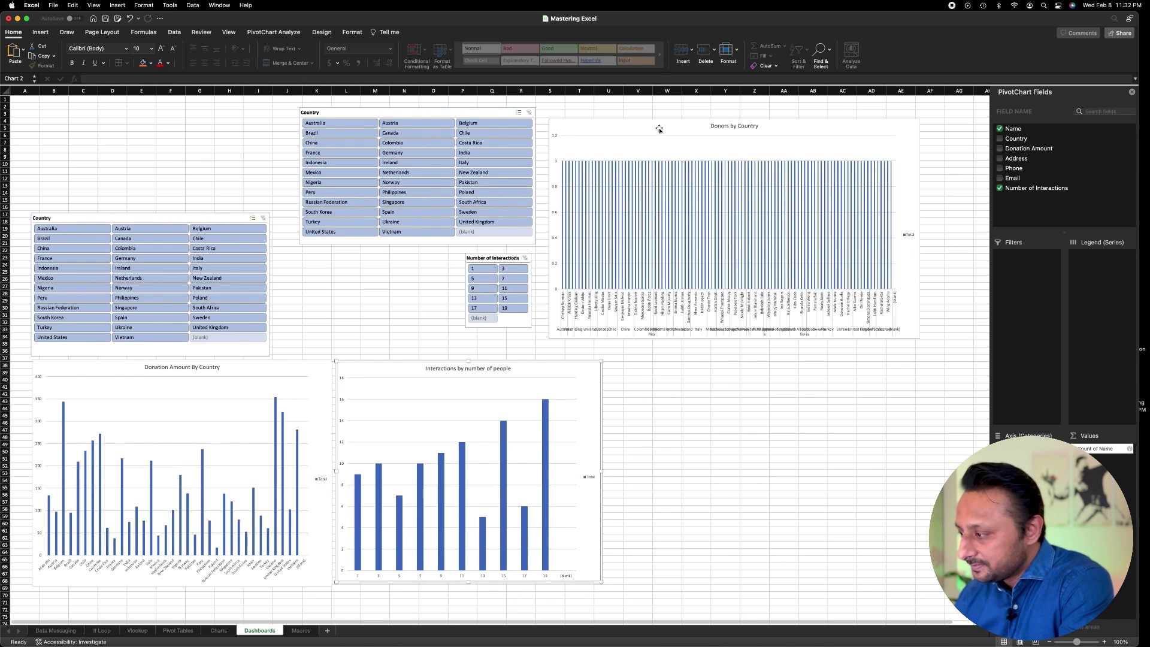
drag(657, 128, 715, 372)
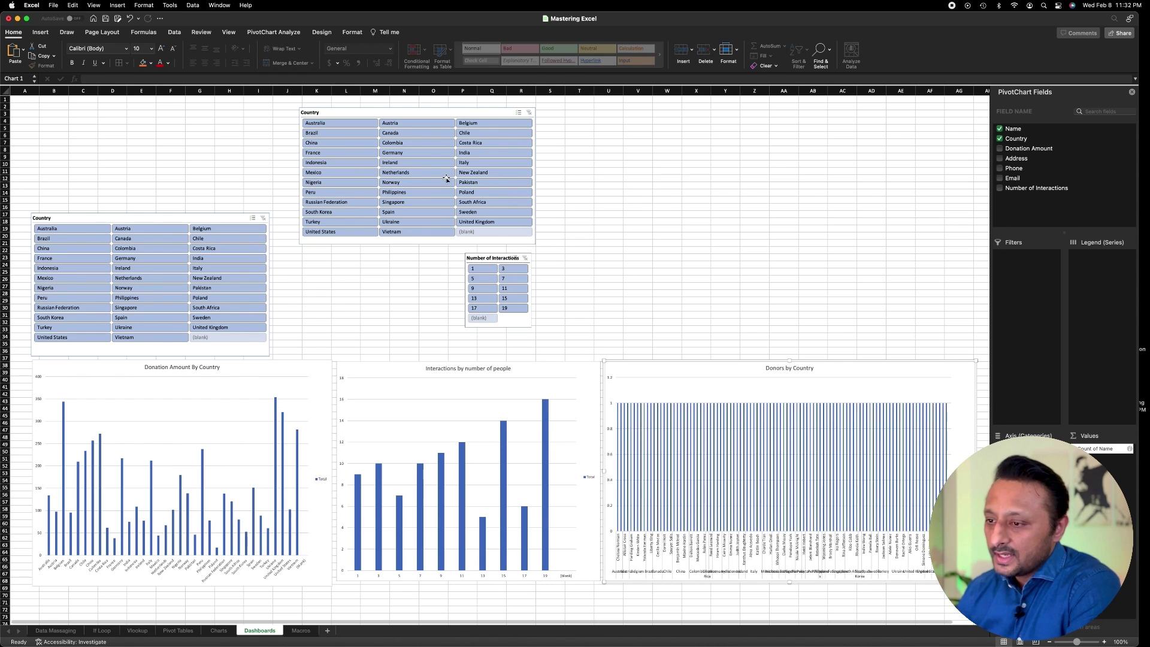
Move the three slicers into one row at the top of the sheet, each above the chart it filters
drag(200, 220, 200, 108)
drag(381, 111, 693, 109)
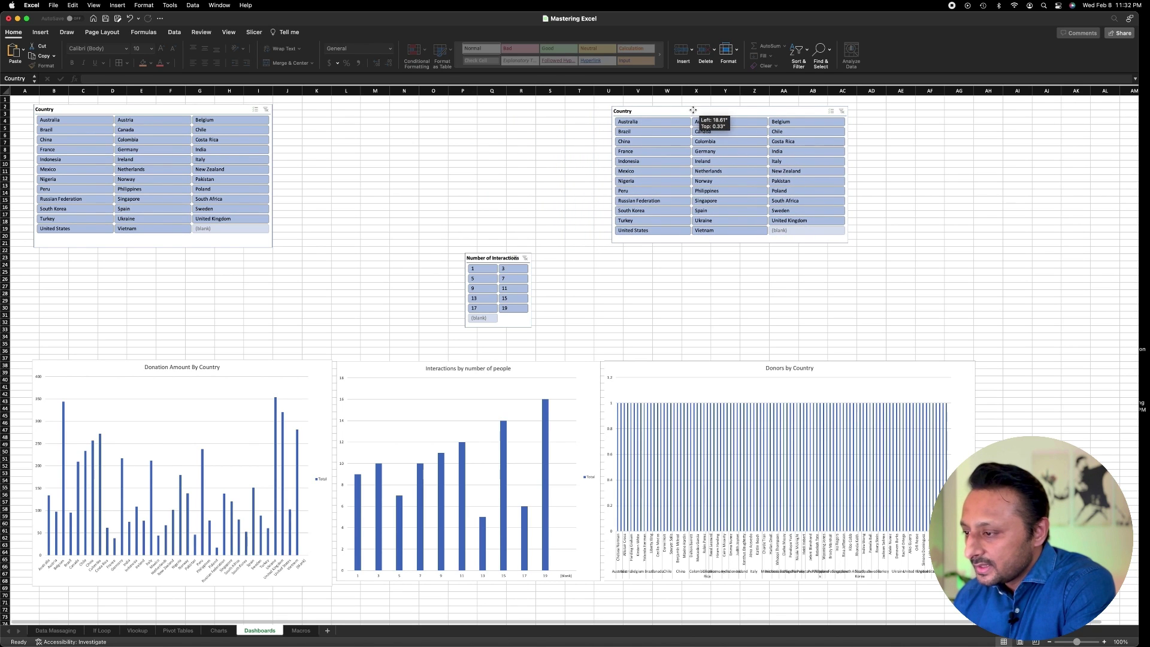
drag(485, 260, 350, 113)
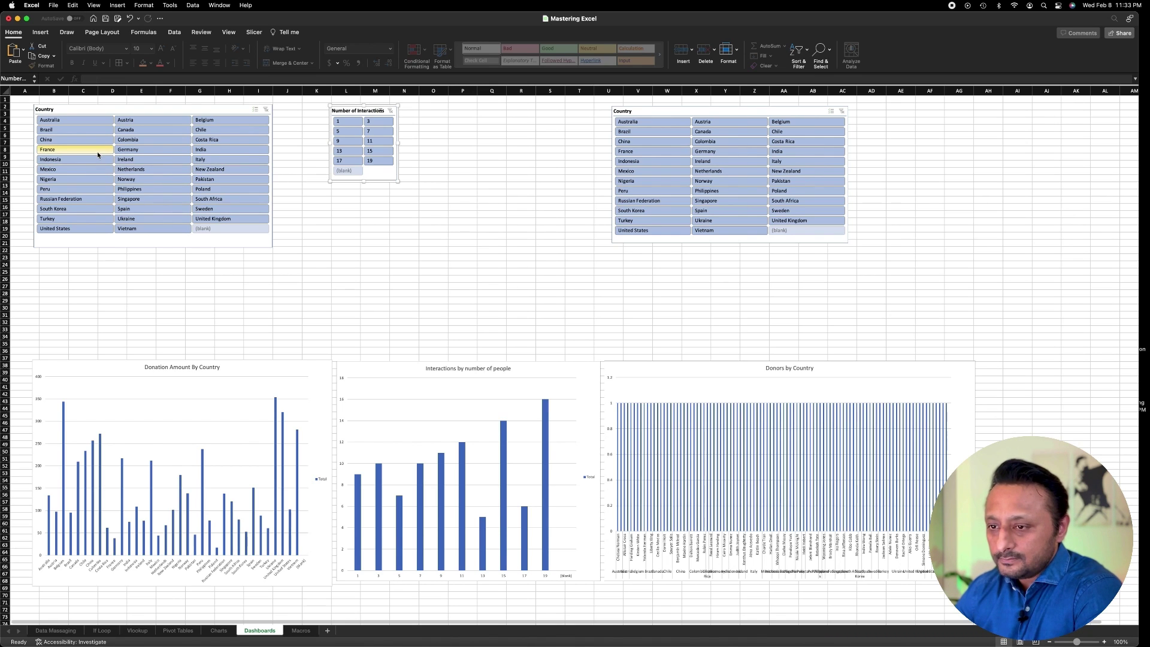
Filter the Donation Amount and Donors by Country charts to Brazil and France, and clear the Donors by Country slicer's filter
click(71, 132)
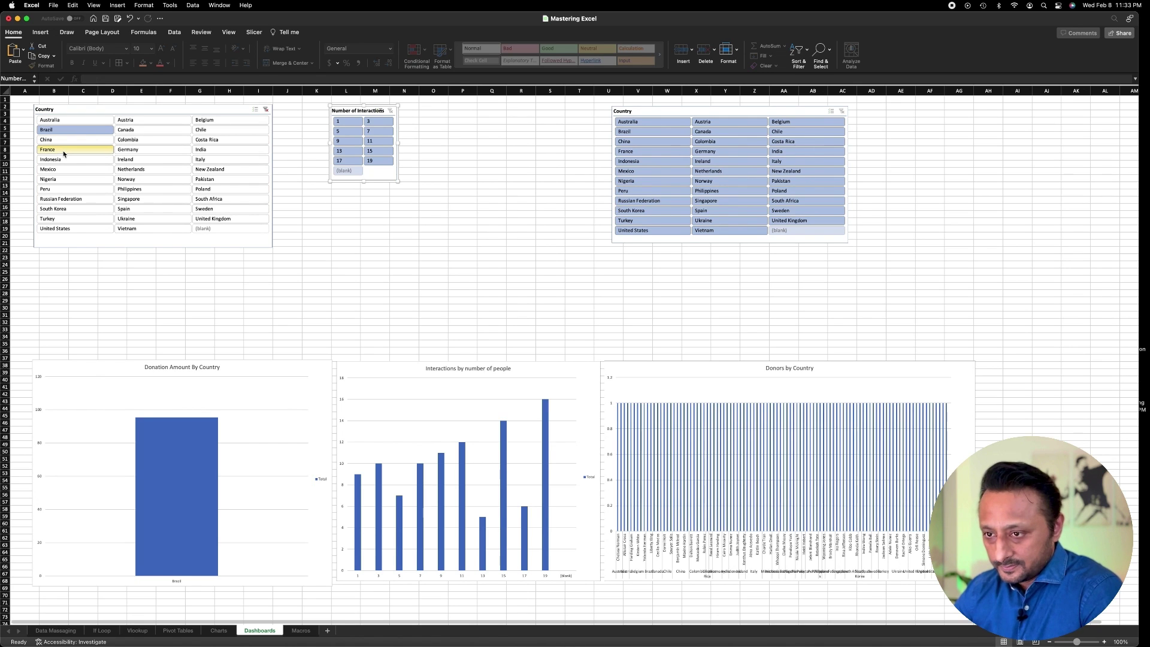
super+click(63, 150)
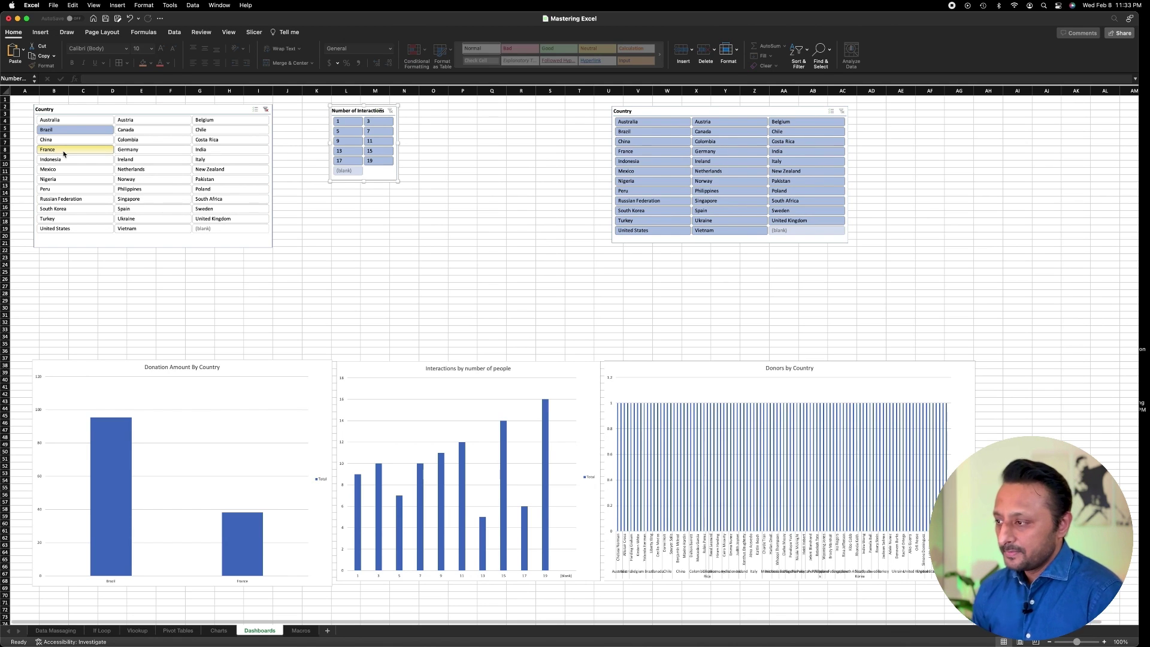
click(641, 133)
super+click(653, 151)
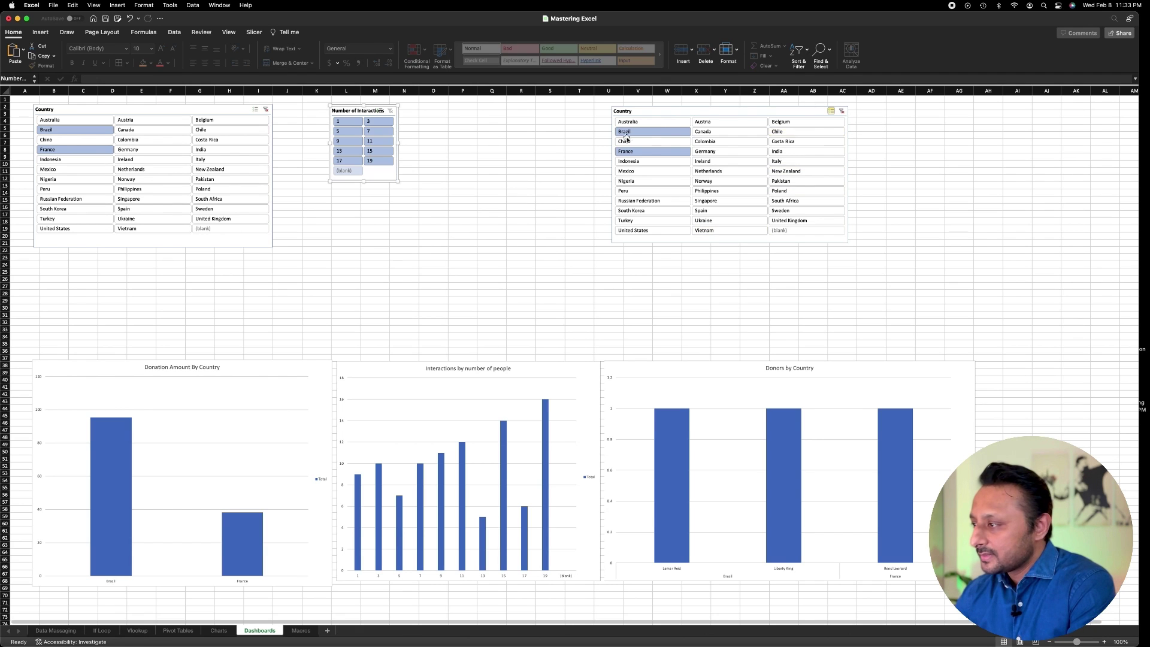
click(842, 112)
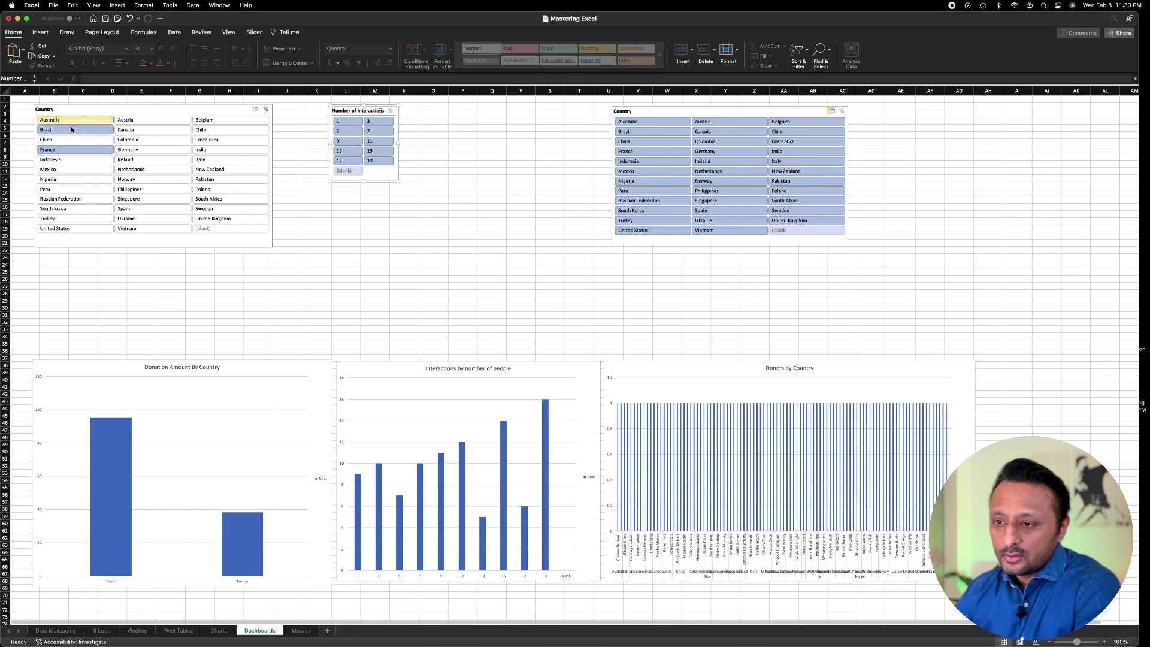
Filter the Donation Amount By Country chart to Canada, Netherlands and South Africa in turn
click(137, 130)
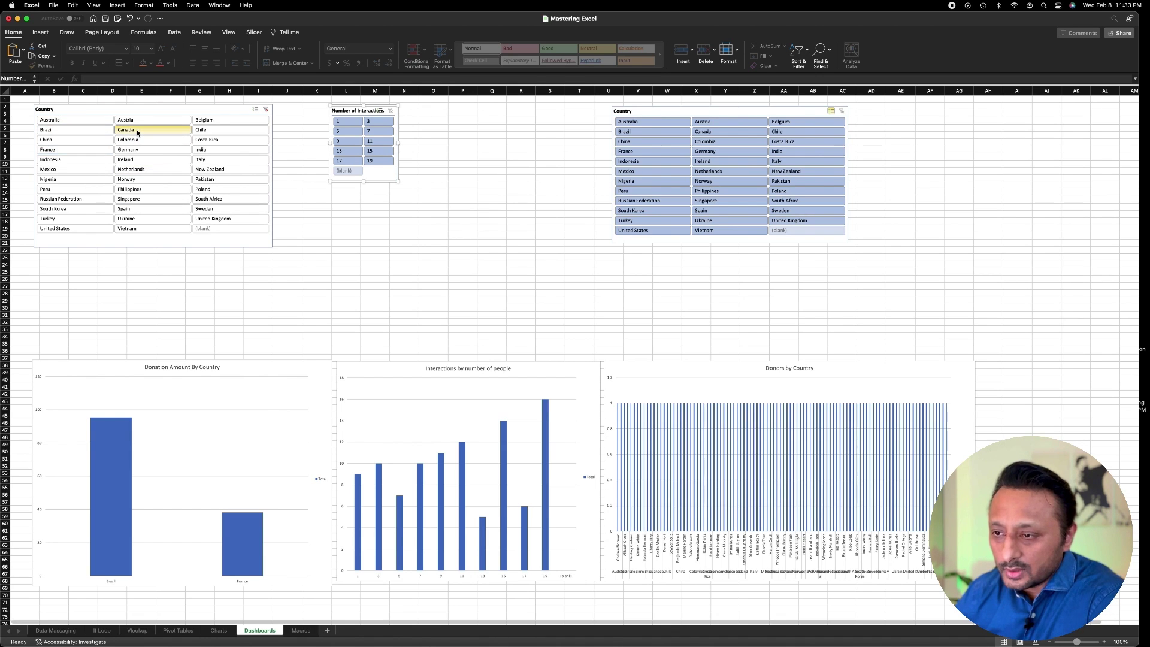
click(142, 171)
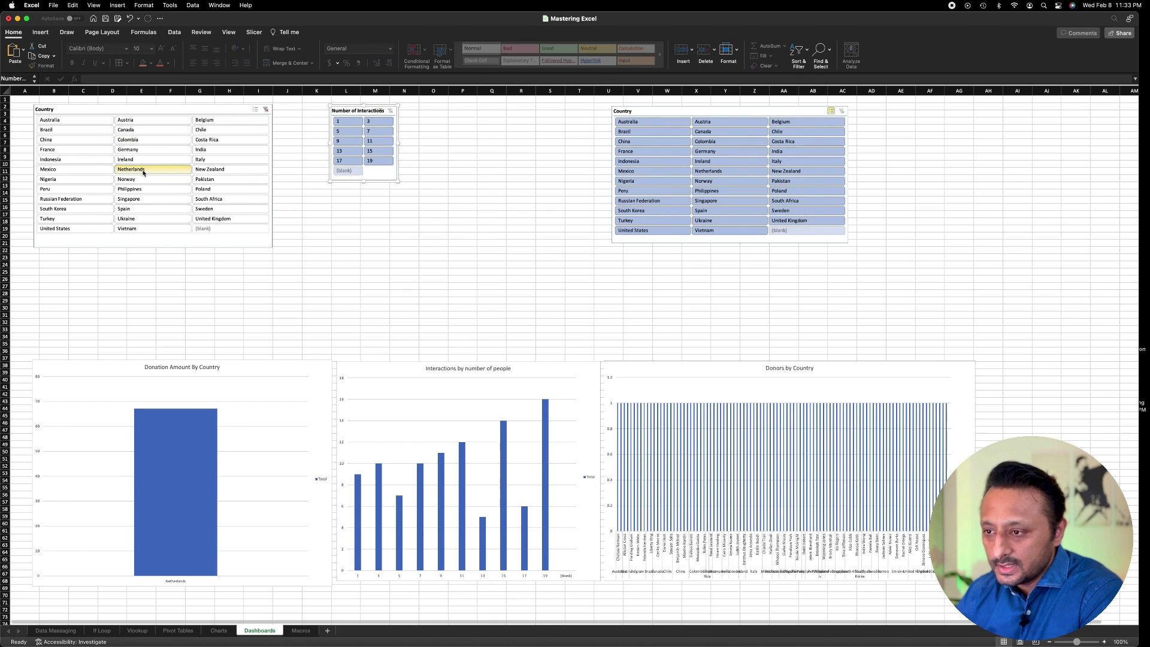
click(225, 201)
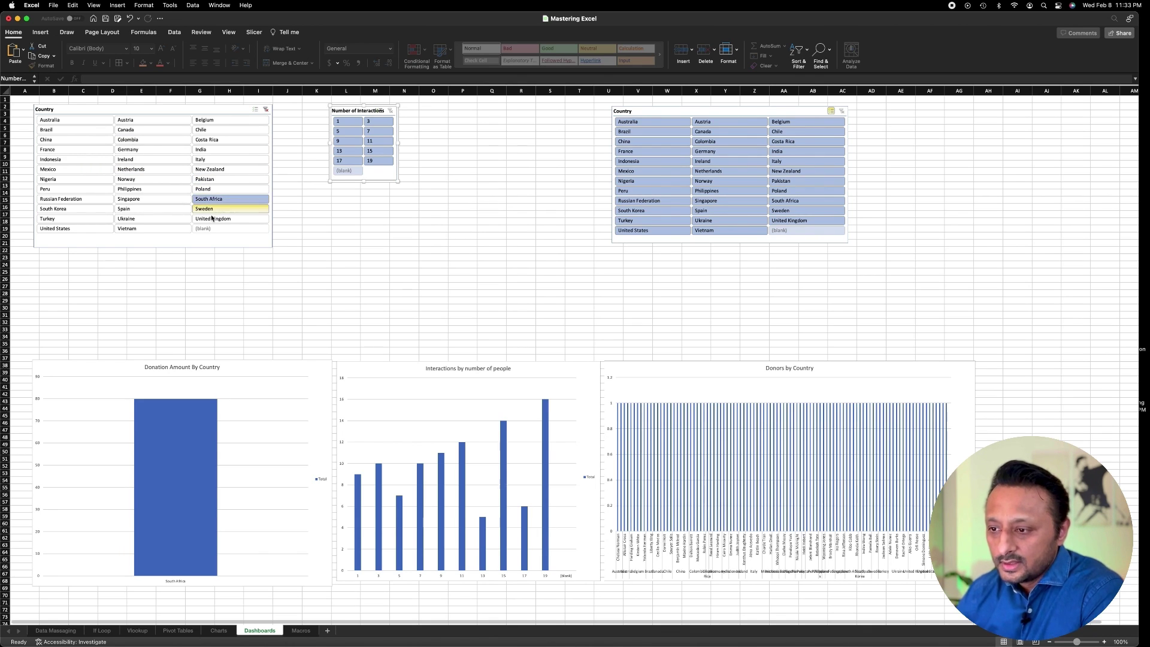
Filter both the Donation Amount By Country and Donors by Country charts to United Kingdom with their Country slicers
click(212, 219)
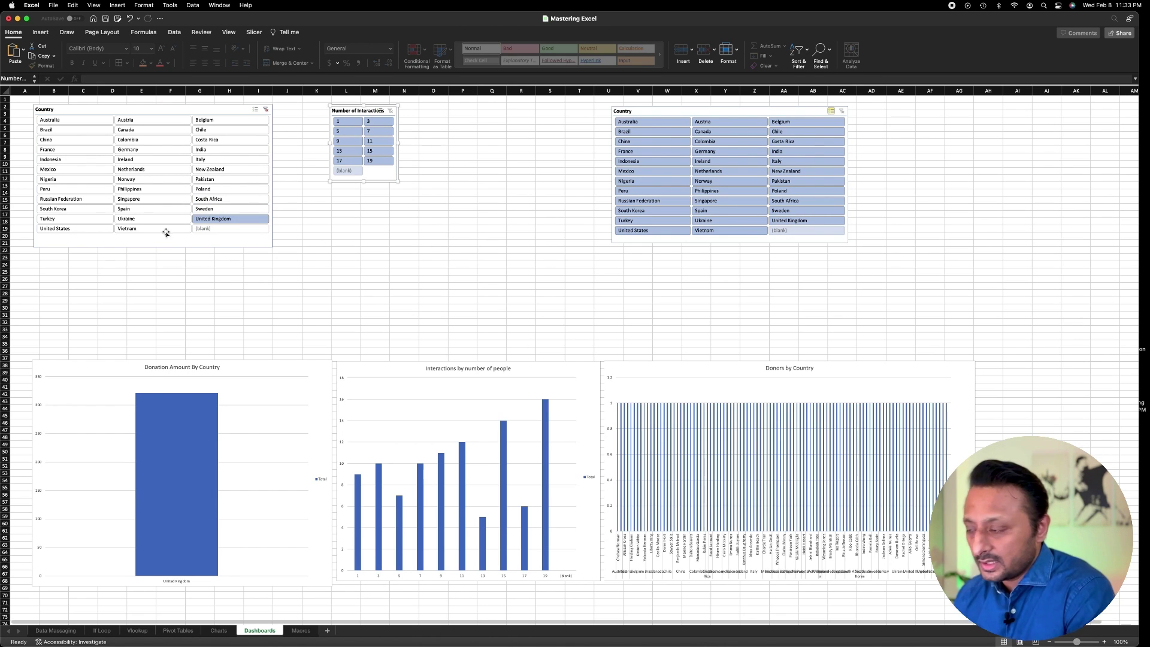
click(791, 224)
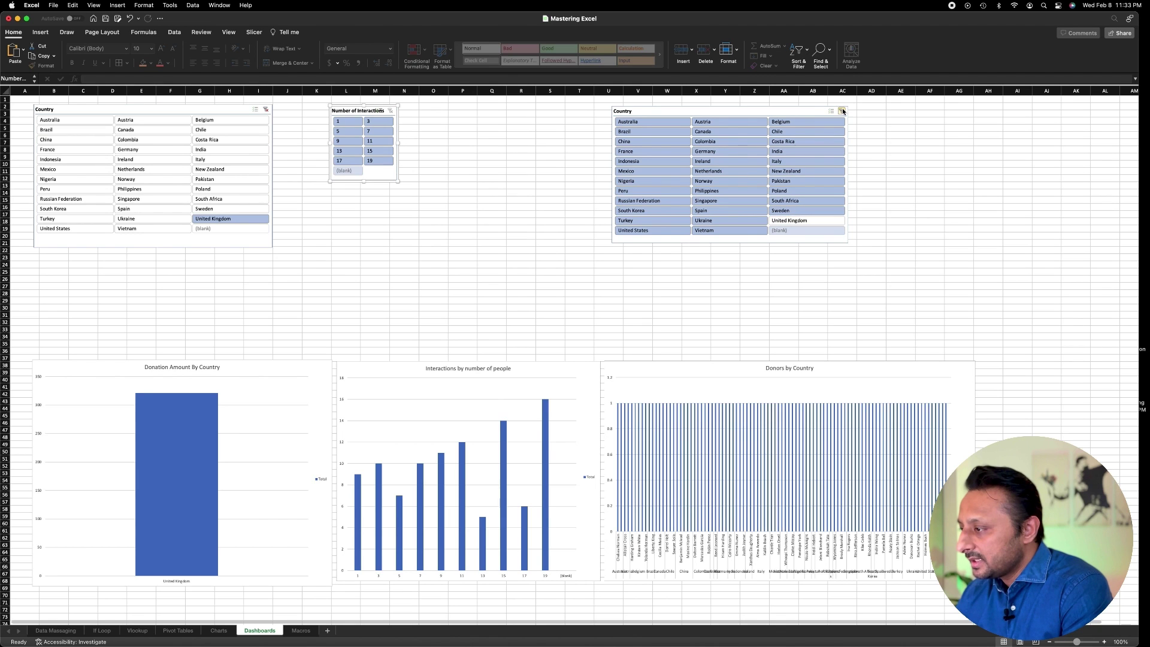
click(779, 220)
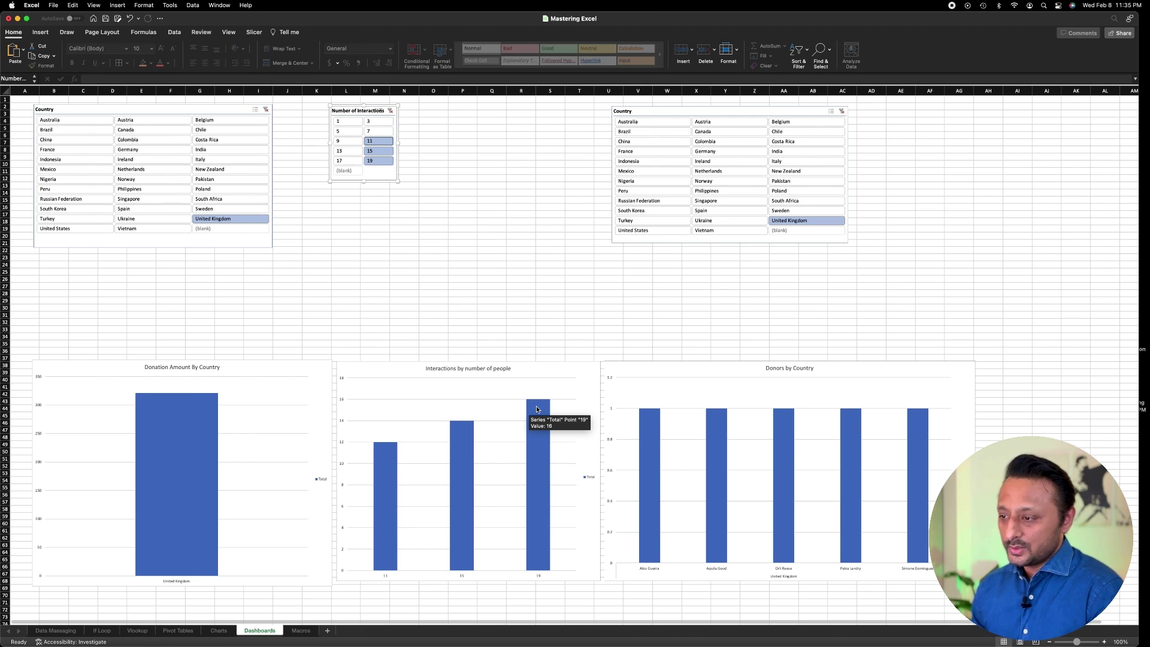
click(52, 631)
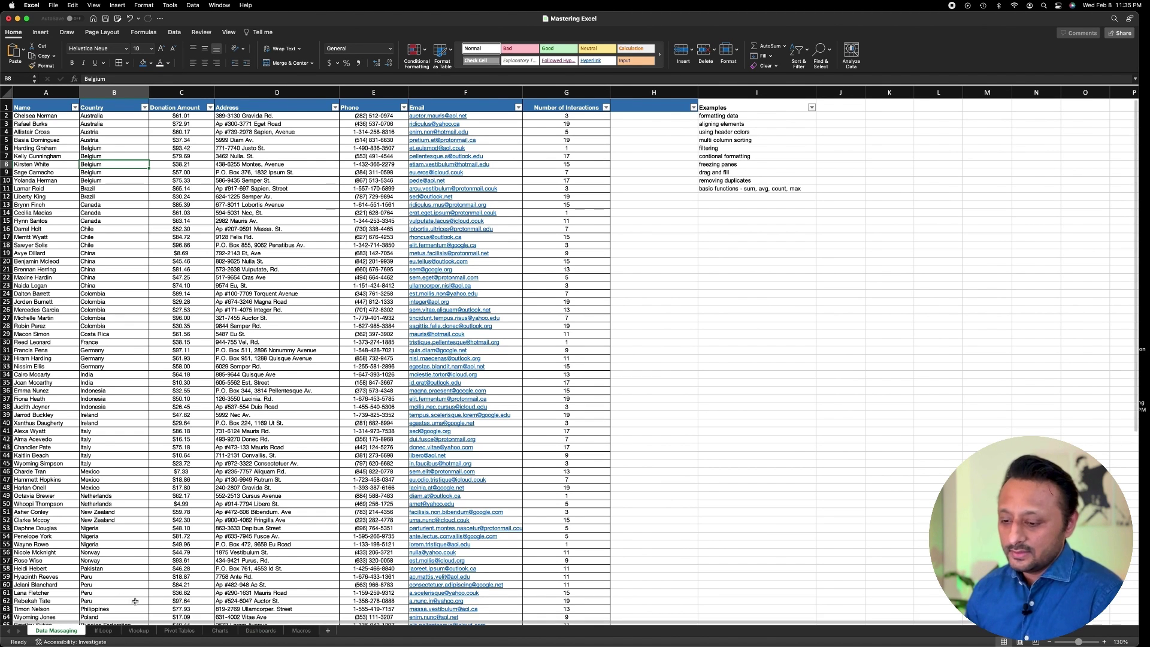
click(260, 631)
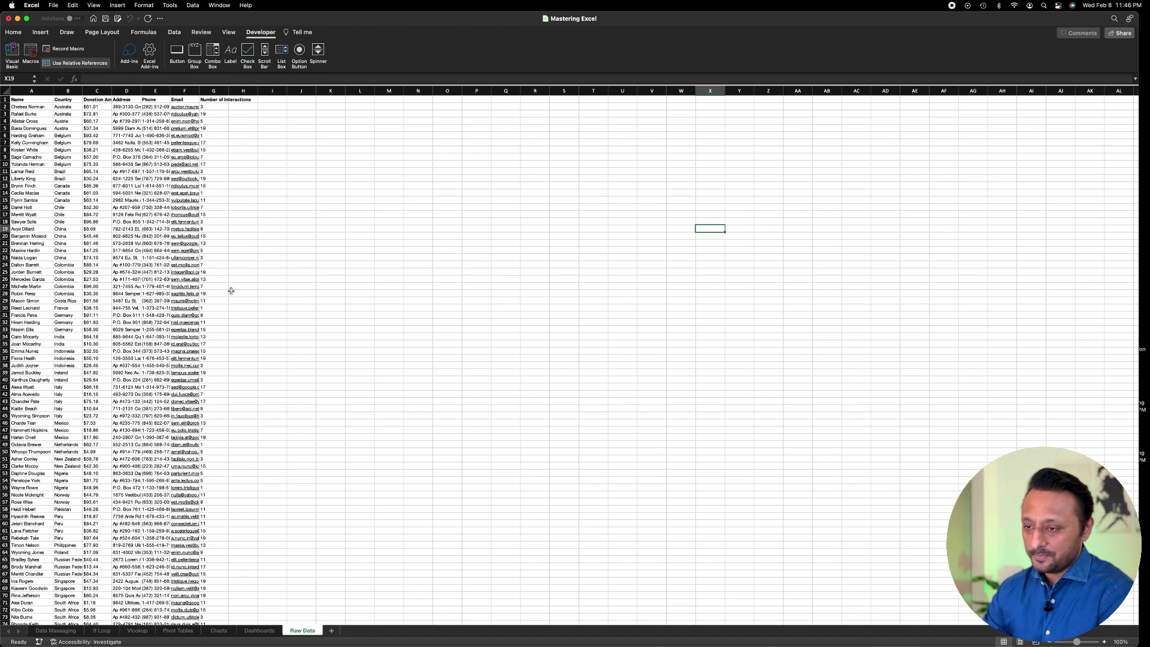
Enable the Developer tab in Excel's Ribbon & Toolbar preferences, save the change and close the preferences
key(super+comma)
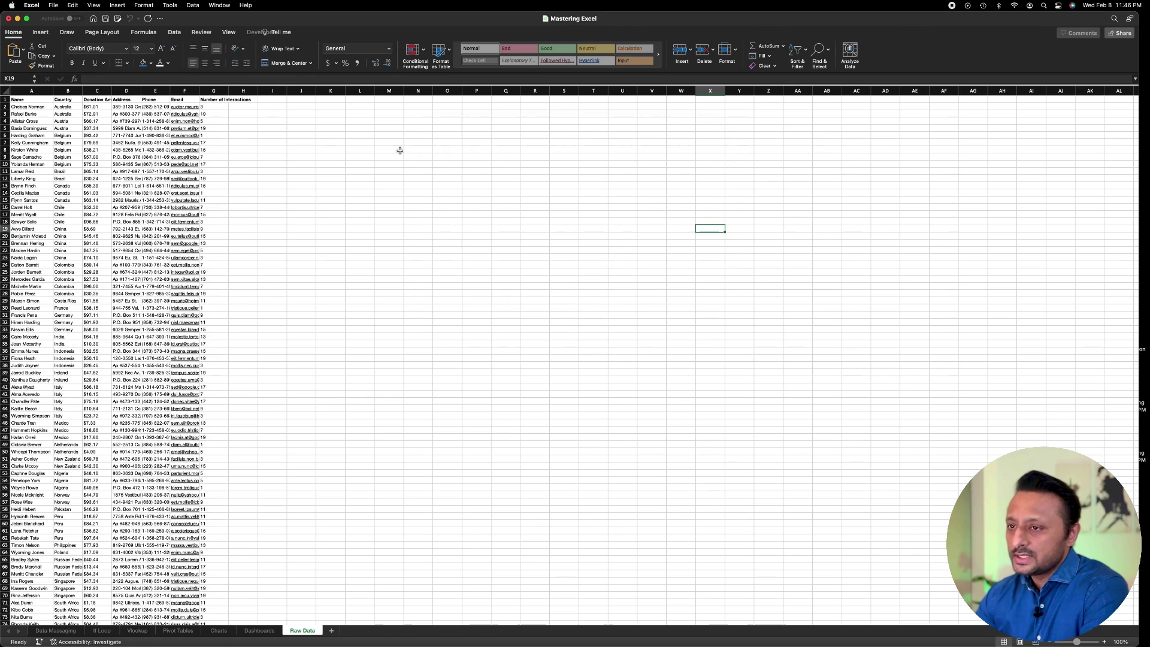
click(371, 157)
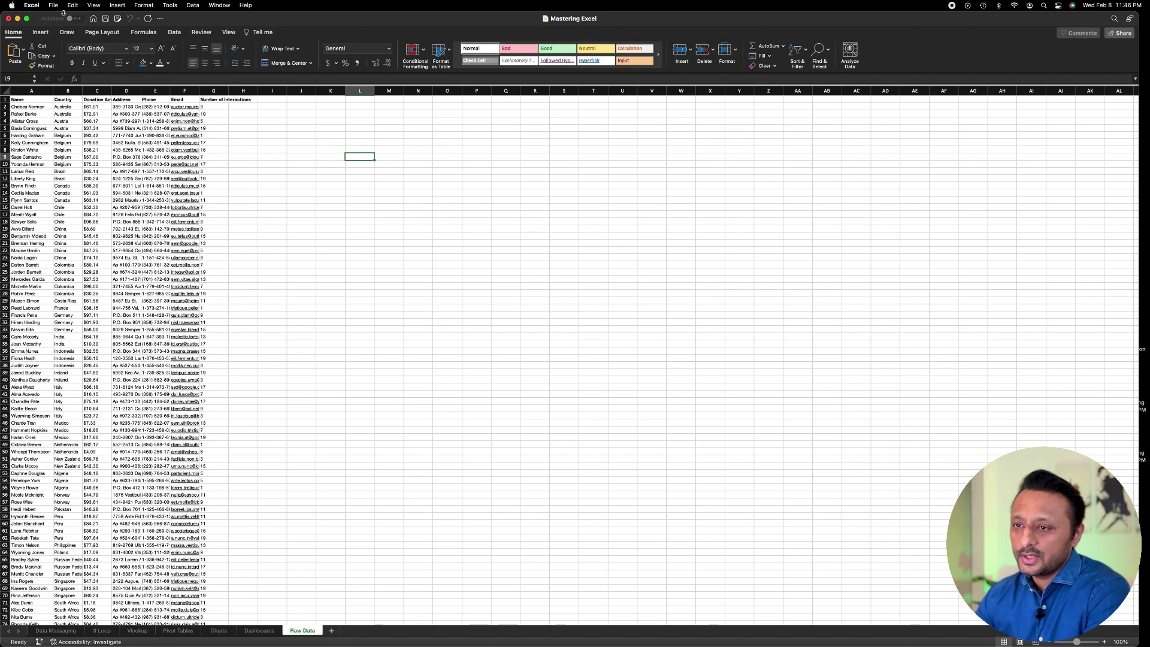
click(31, 5)
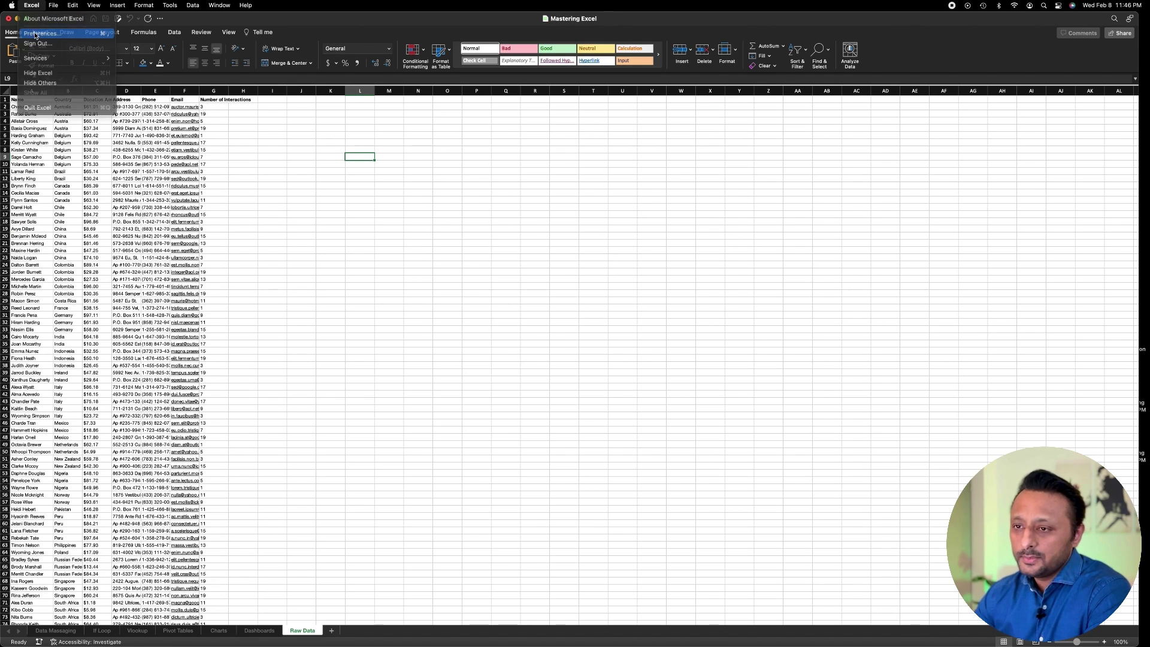
click(35, 33)
click(535, 170)
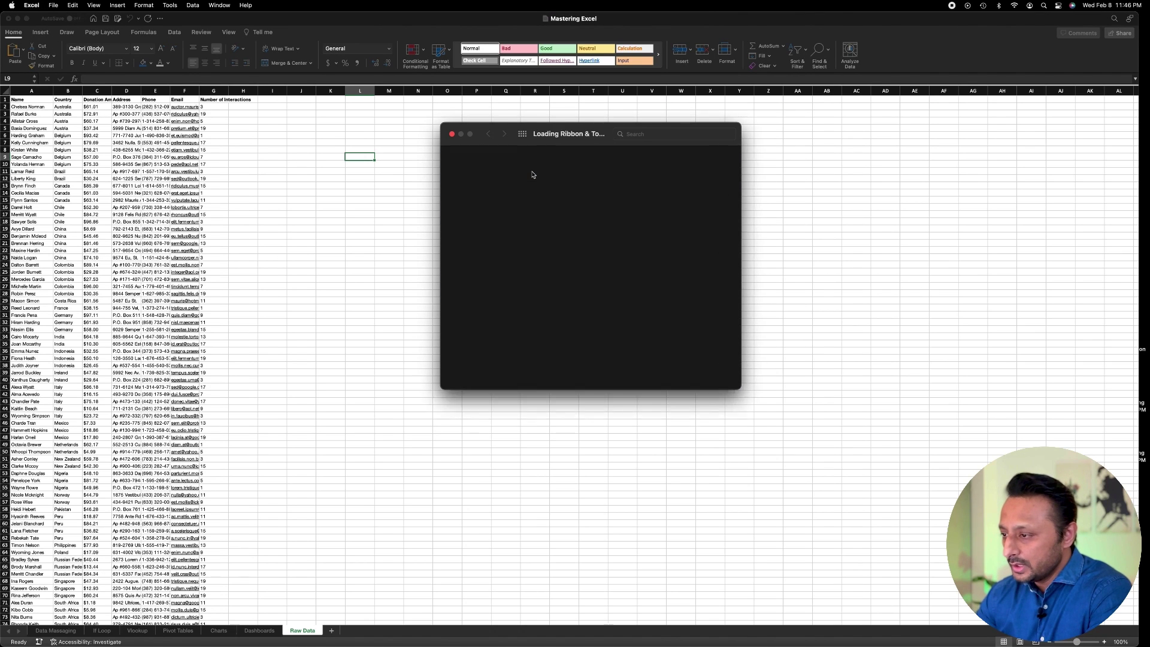
scroll(663, 307, down, 3)
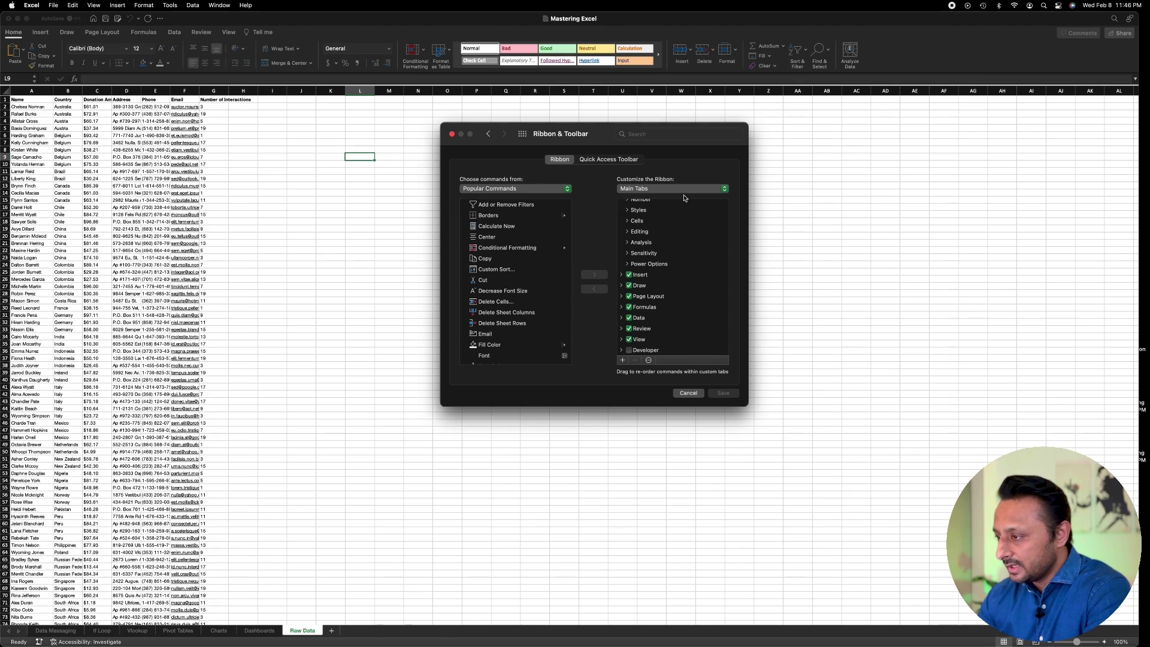
click(629, 350)
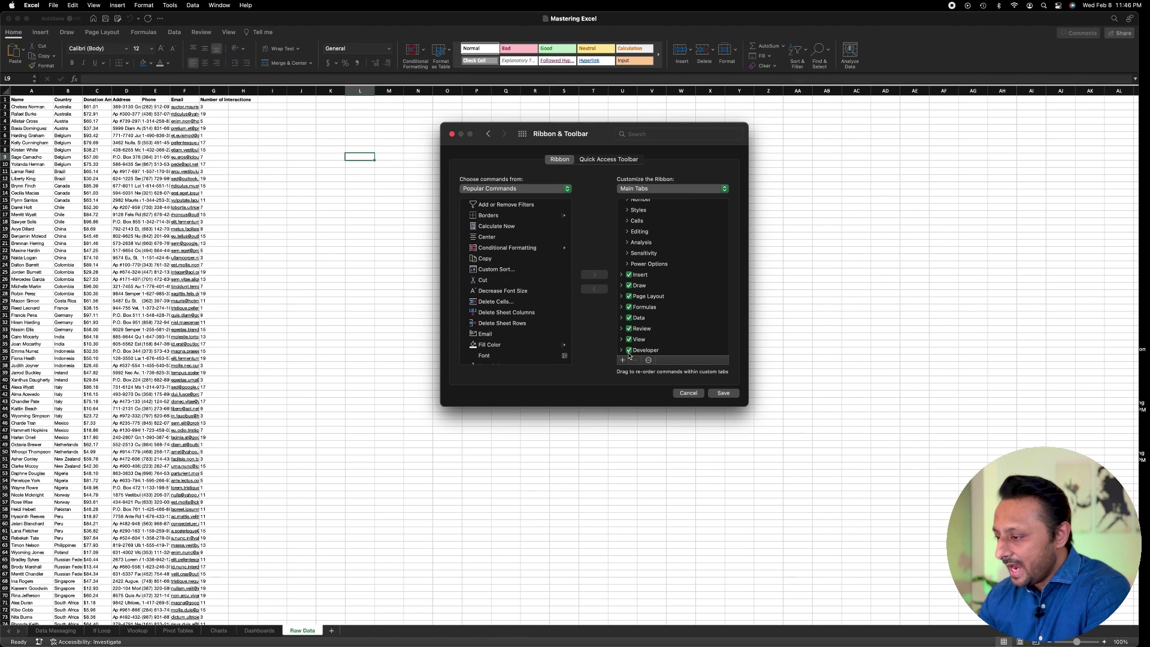
click(718, 392)
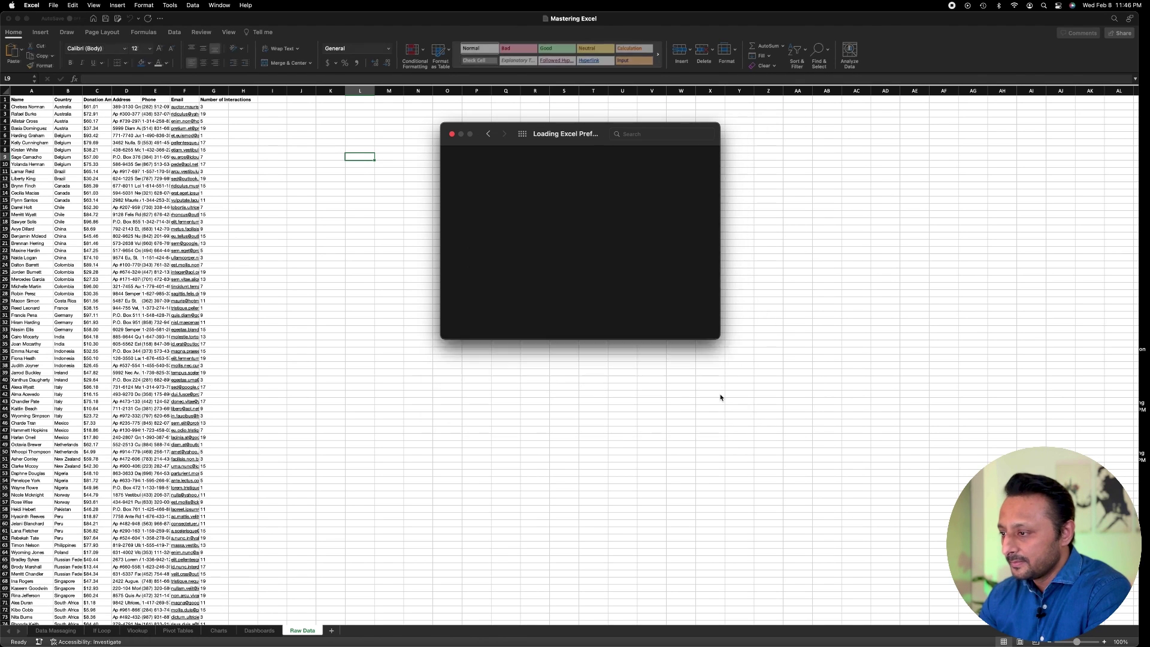
click(452, 133)
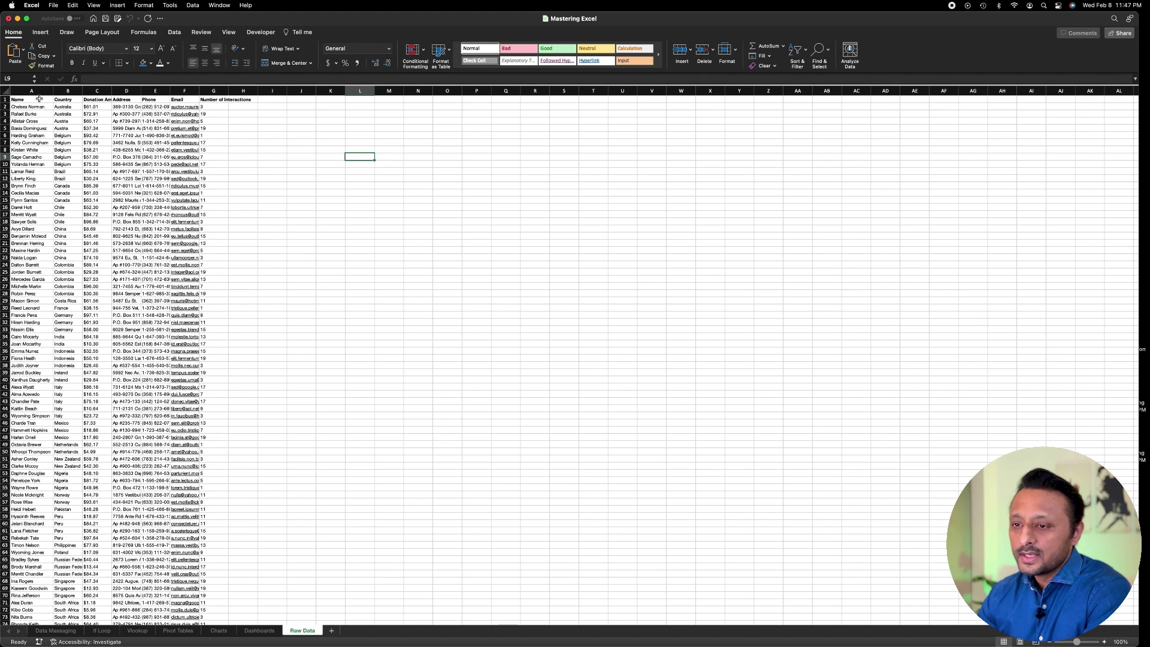
Copy the whole donor table from Raw Data into a new sheet named New Data Set Formatting, starting at A1
drag(39, 99, 210, 596)
key(super+c)
scroll(387, 618, up, 15)
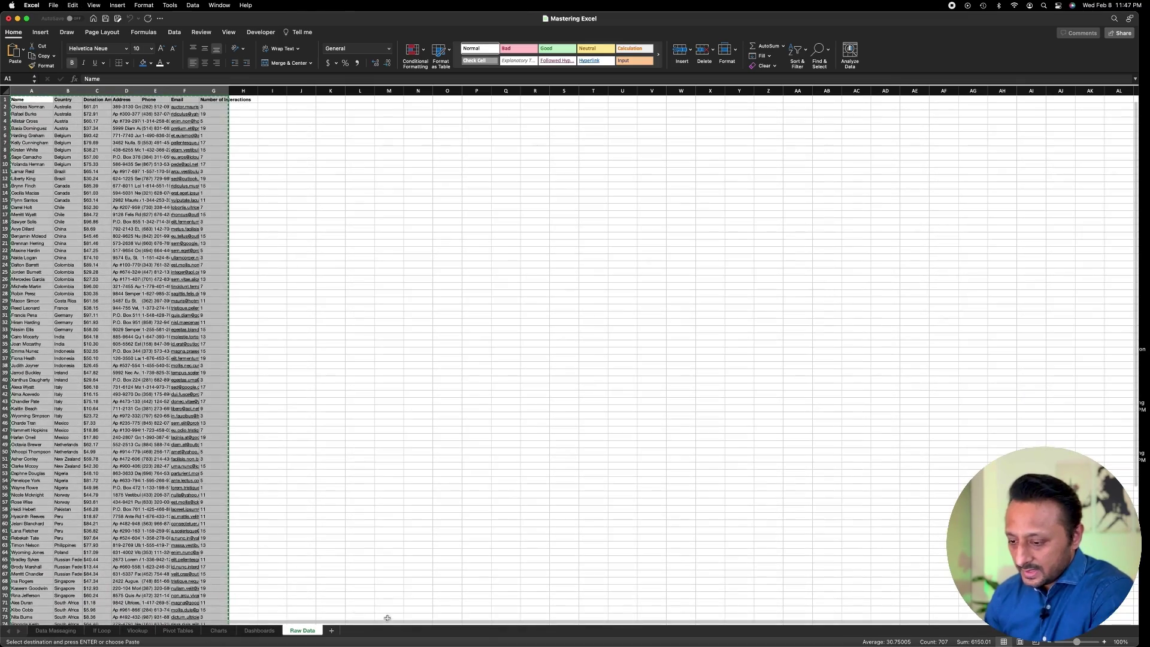
click(331, 631)
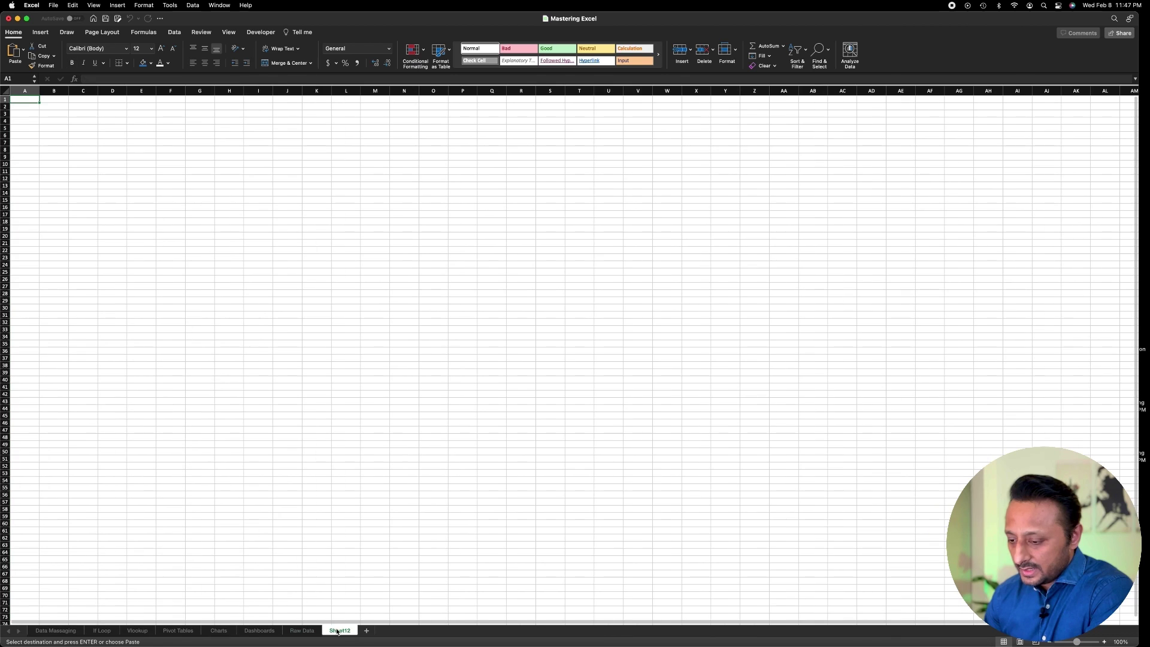
double_click(339, 630)
text(New)
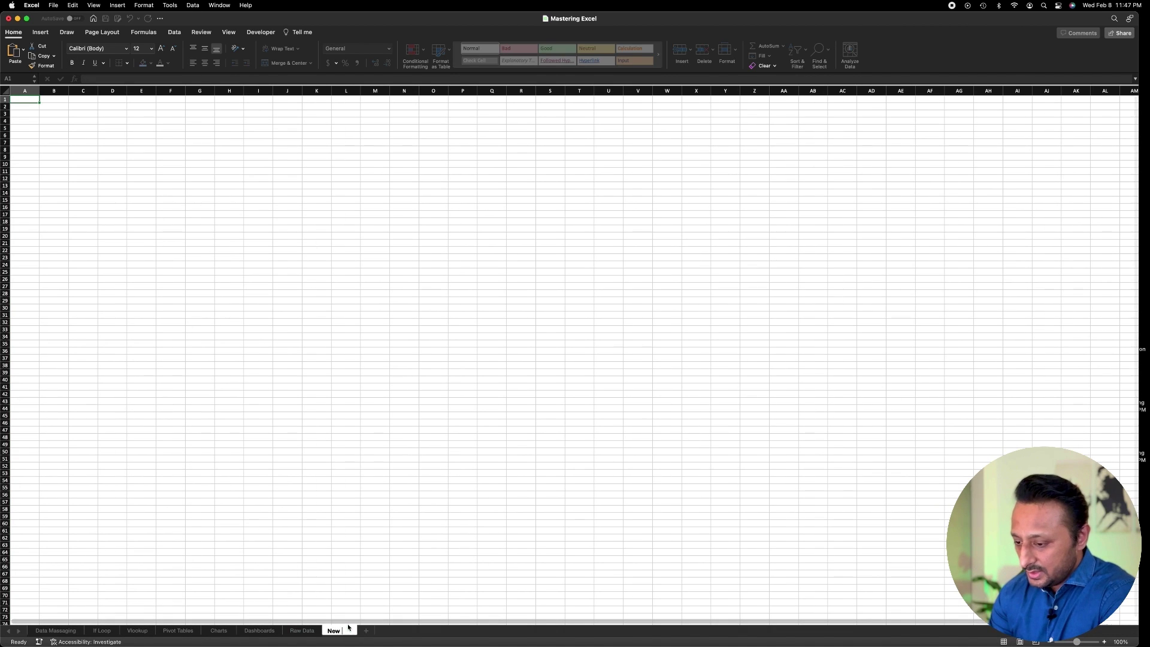
text( Data Set)
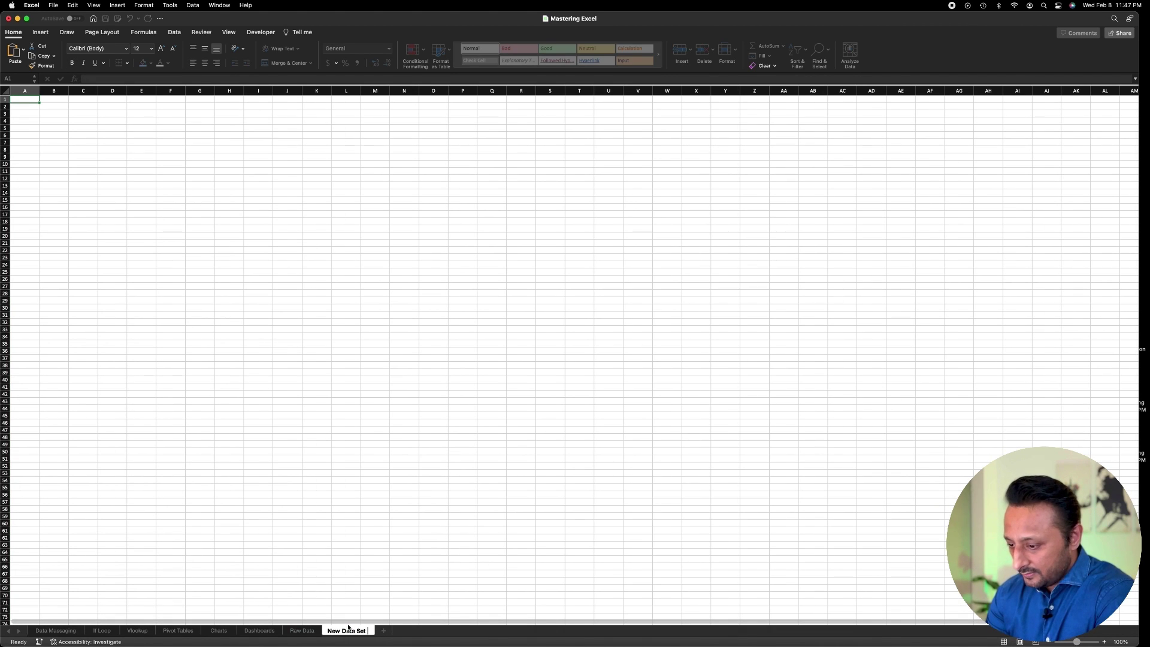
text( Formatting)
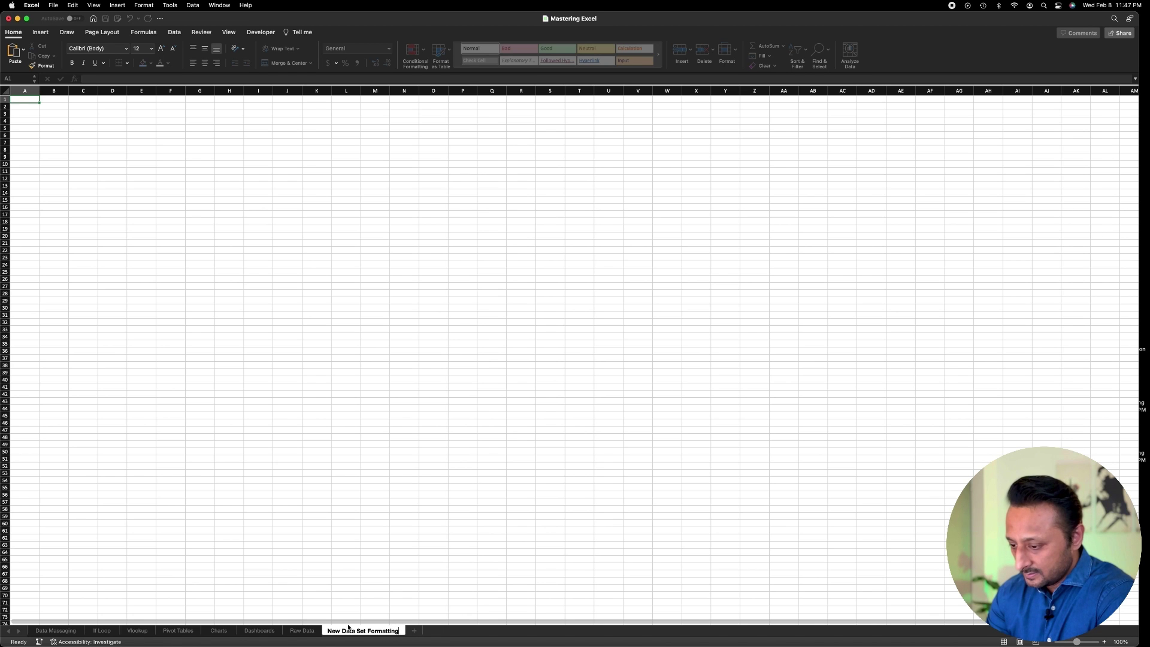
key(Return)
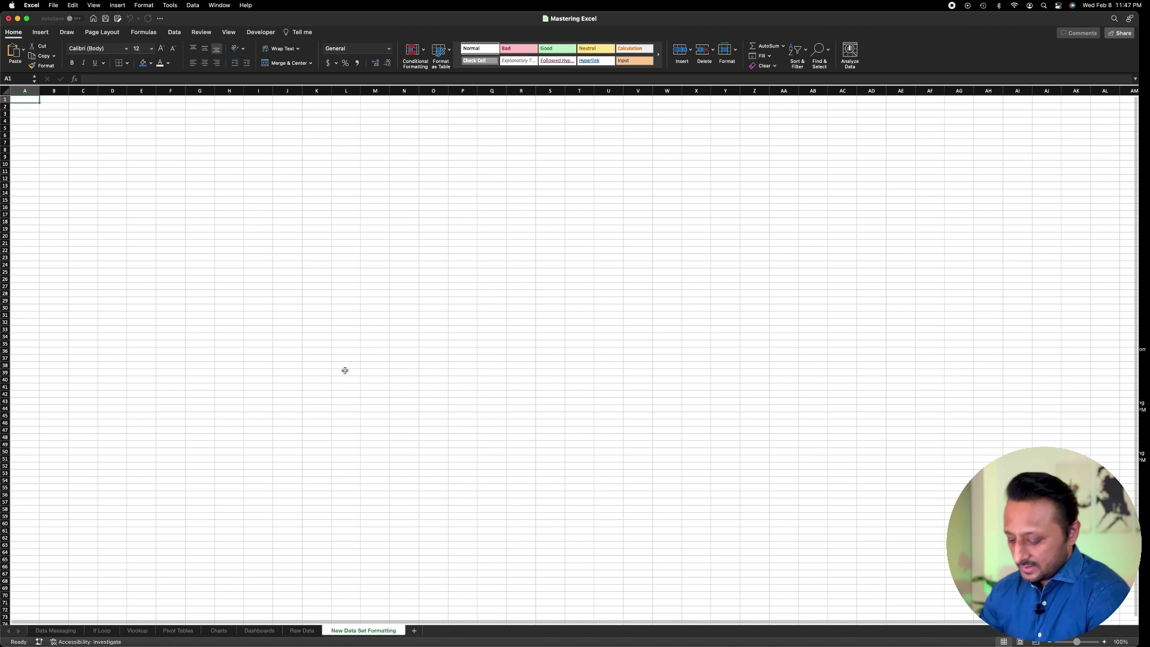
key(super+v)
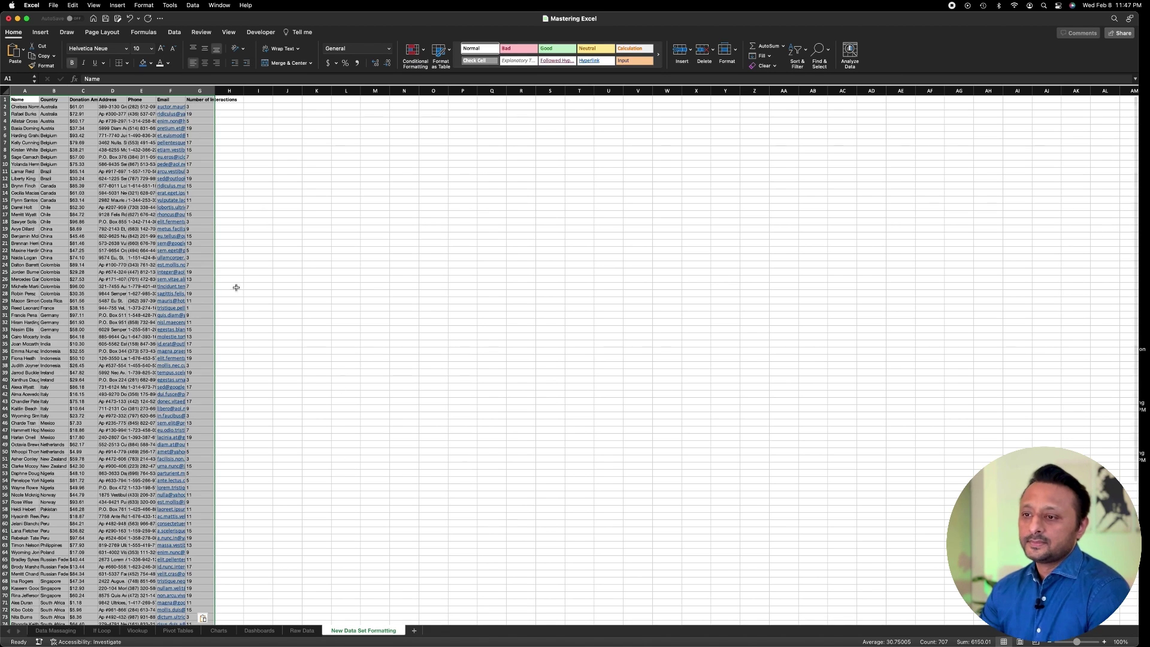
click(58, 130)
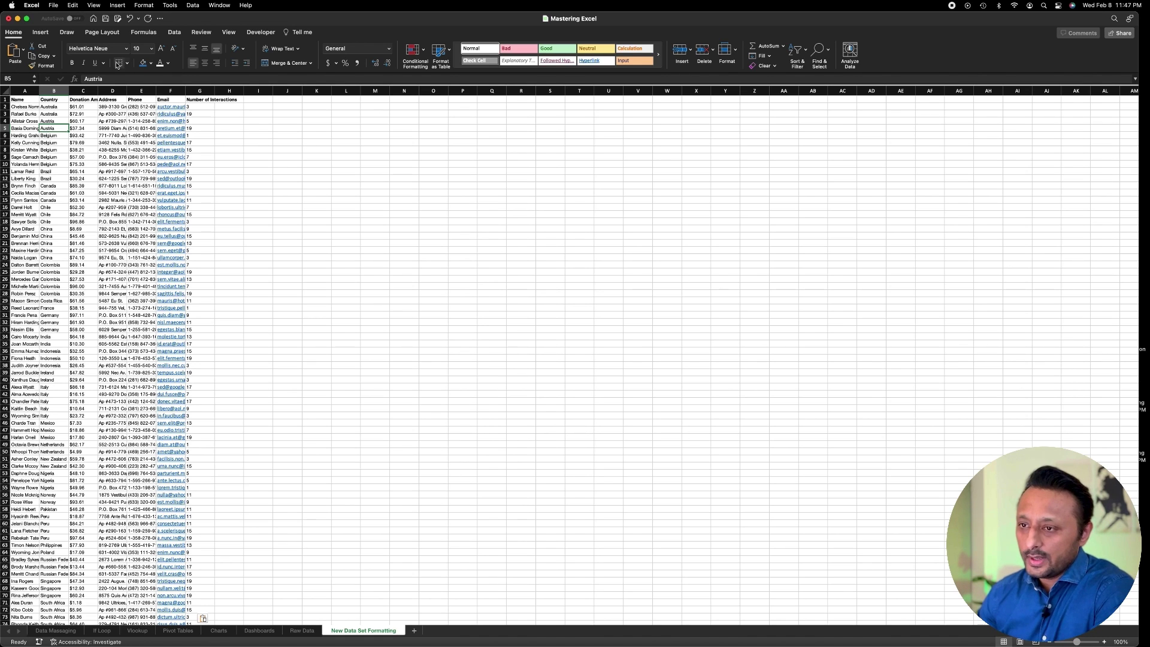
Start recording a macro named New_Data_Formatting, stored in This Workbook
click(253, 33)
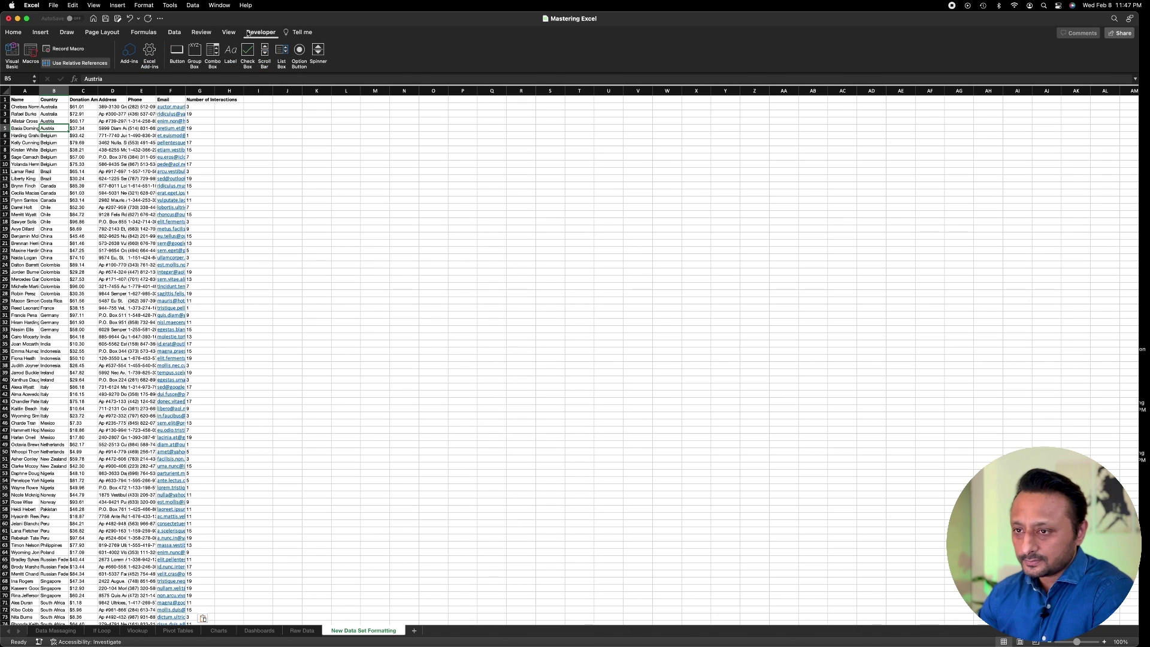
click(77, 51)
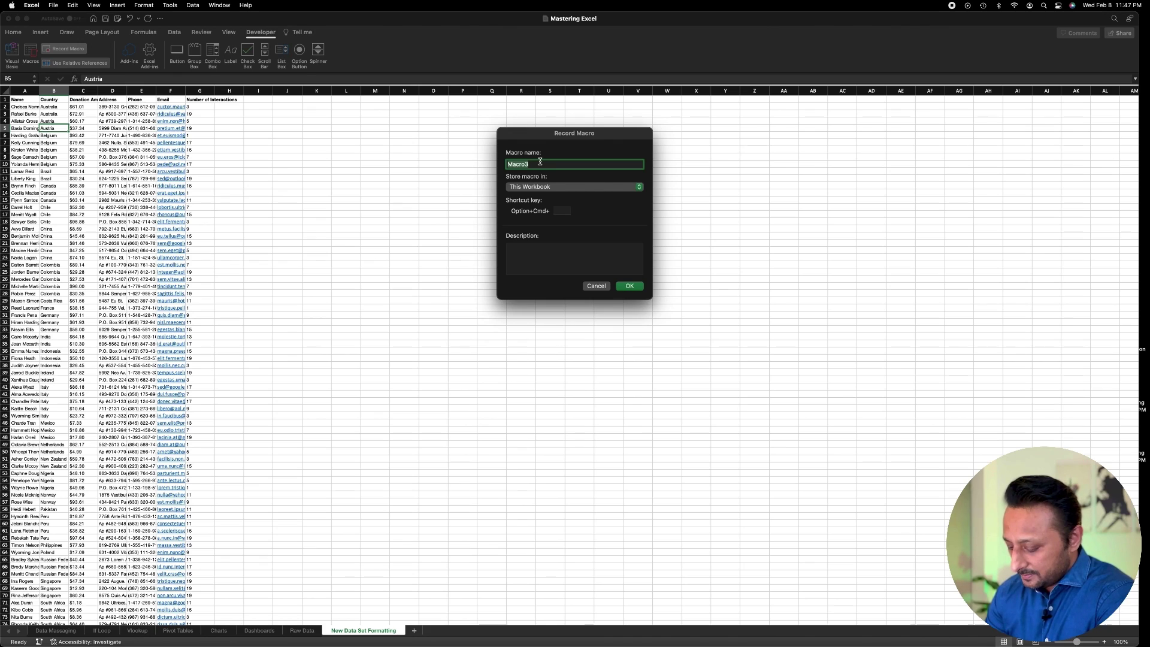
text(New_Data_Formatting)
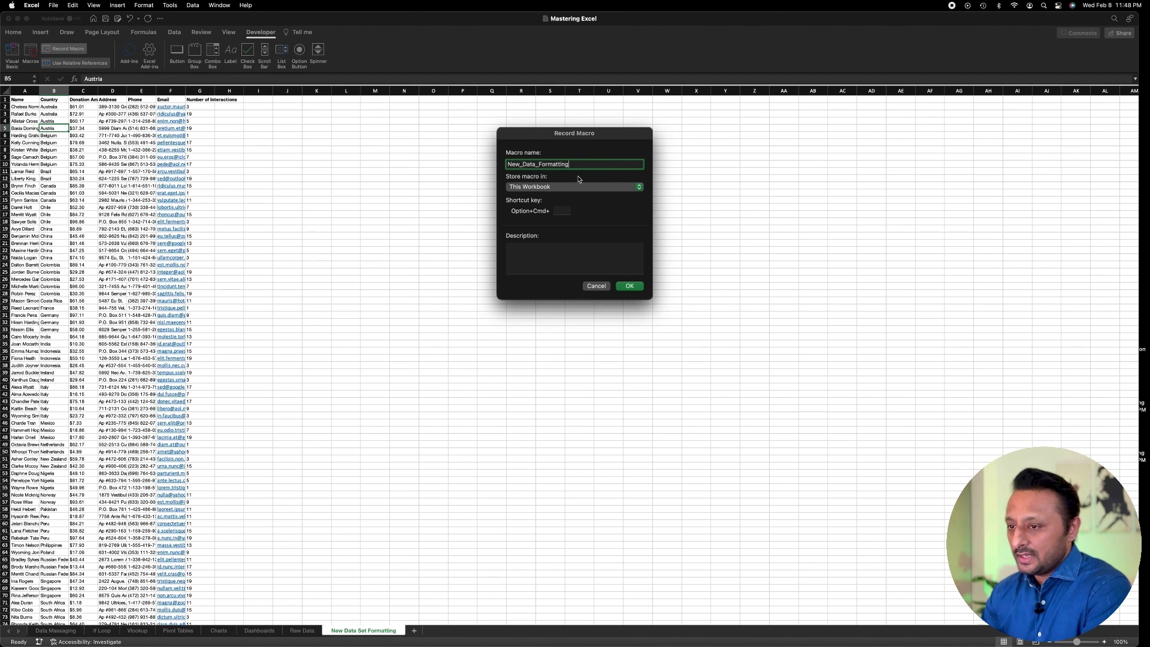
click(628, 287)
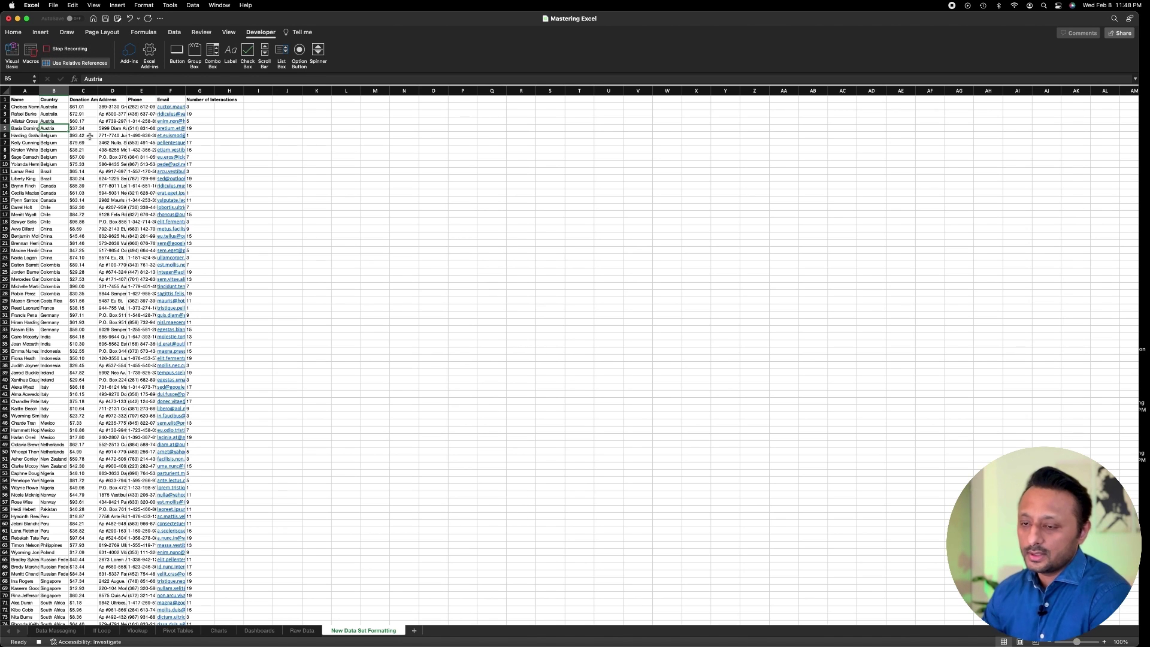
Widen all columns of the sheet equally so the donor table's headers and entries fit
drag(30, 101, 205, 603)
click(6, 90)
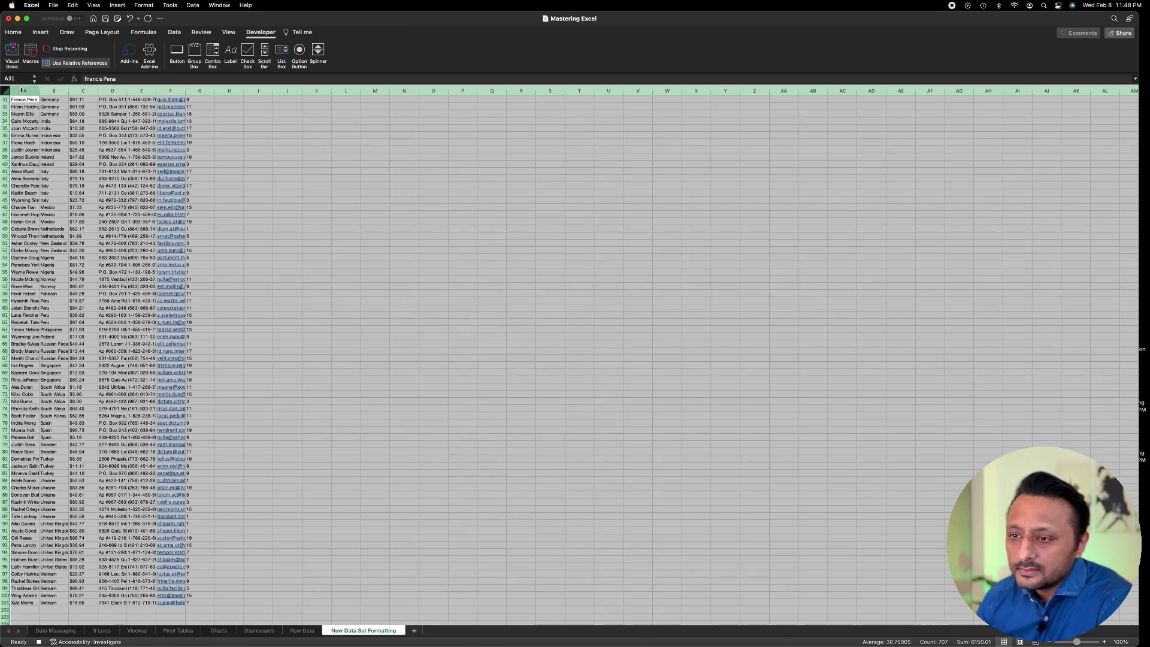
drag(39, 91, 89, 92)
click(201, 121)
scroll(201, 119, up, 10)
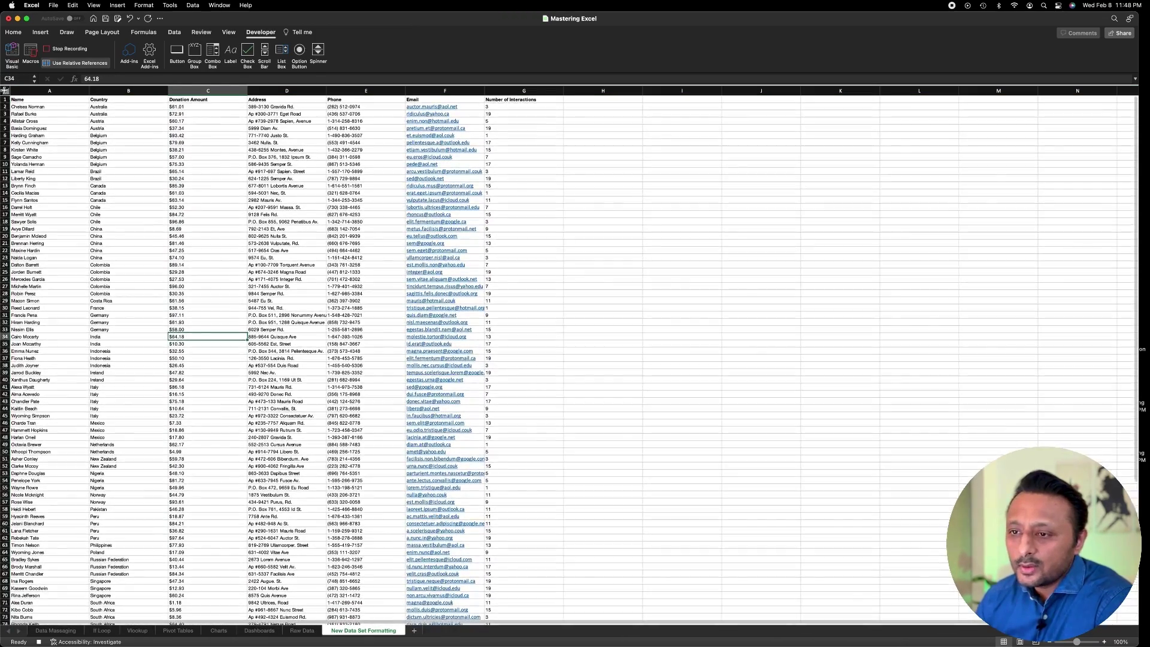
Set the font size of the entire sheet to 12 and the height of all rows to 22
click(5, 92)
click(40, 31)
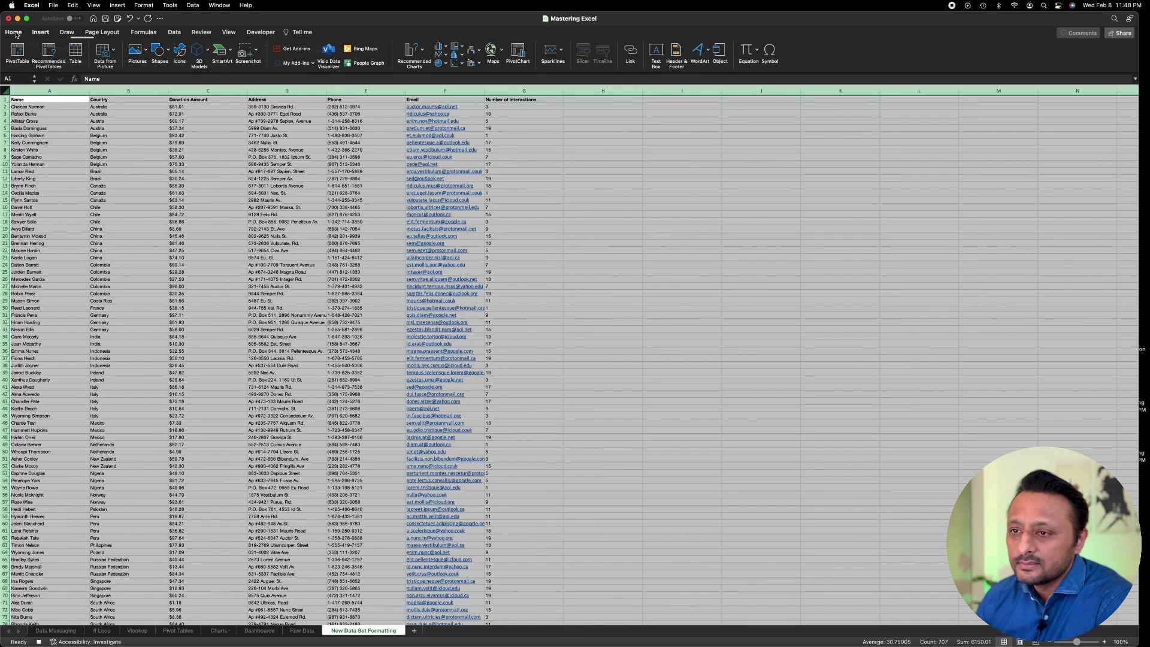
click(14, 33)
click(152, 51)
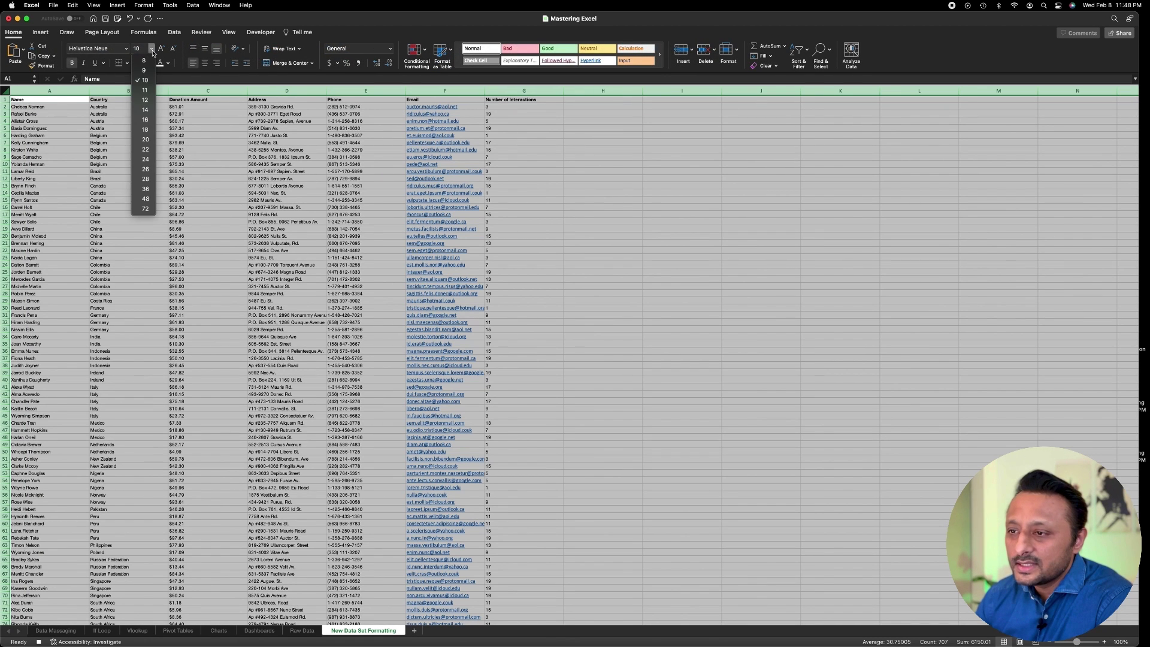
click(145, 99)
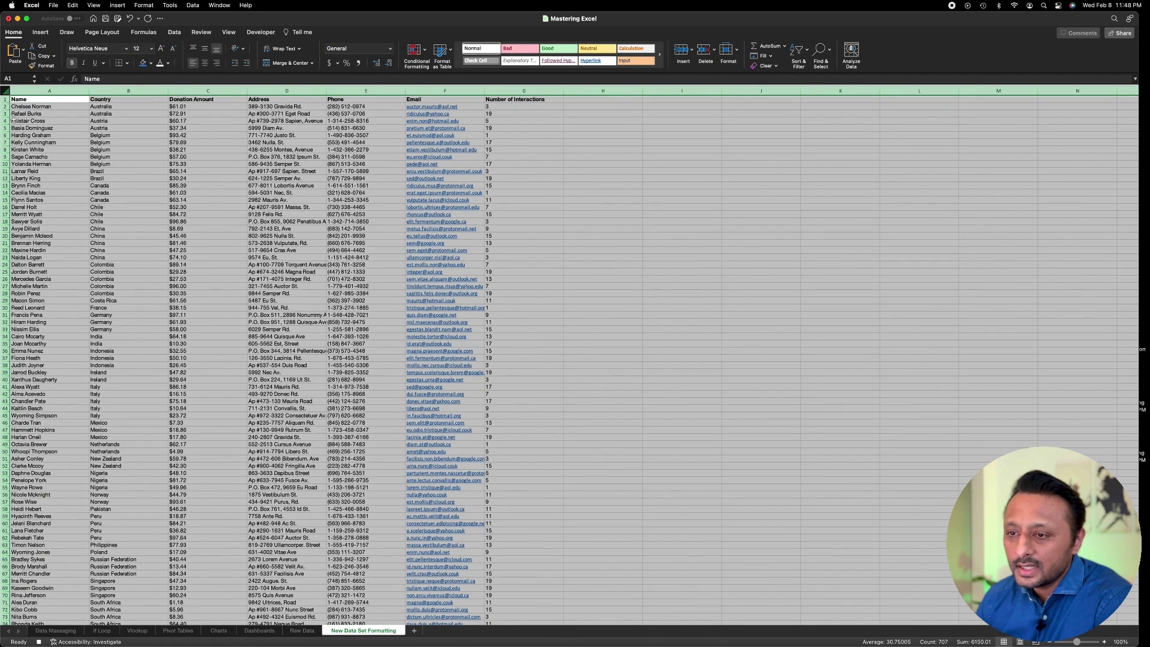
double_click(6, 110)
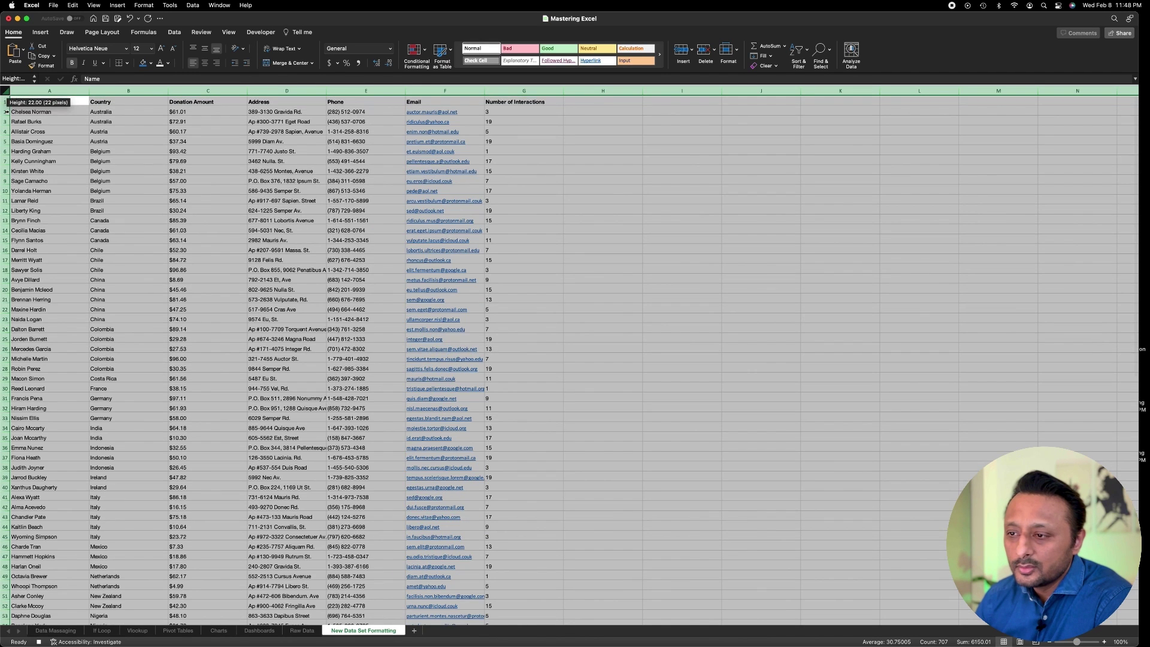
click(128, 113)
Give the header cells A1:G1 a blue fill with white text, and make the header row slightly taller
drag(24, 102, 519, 103)
click(142, 63)
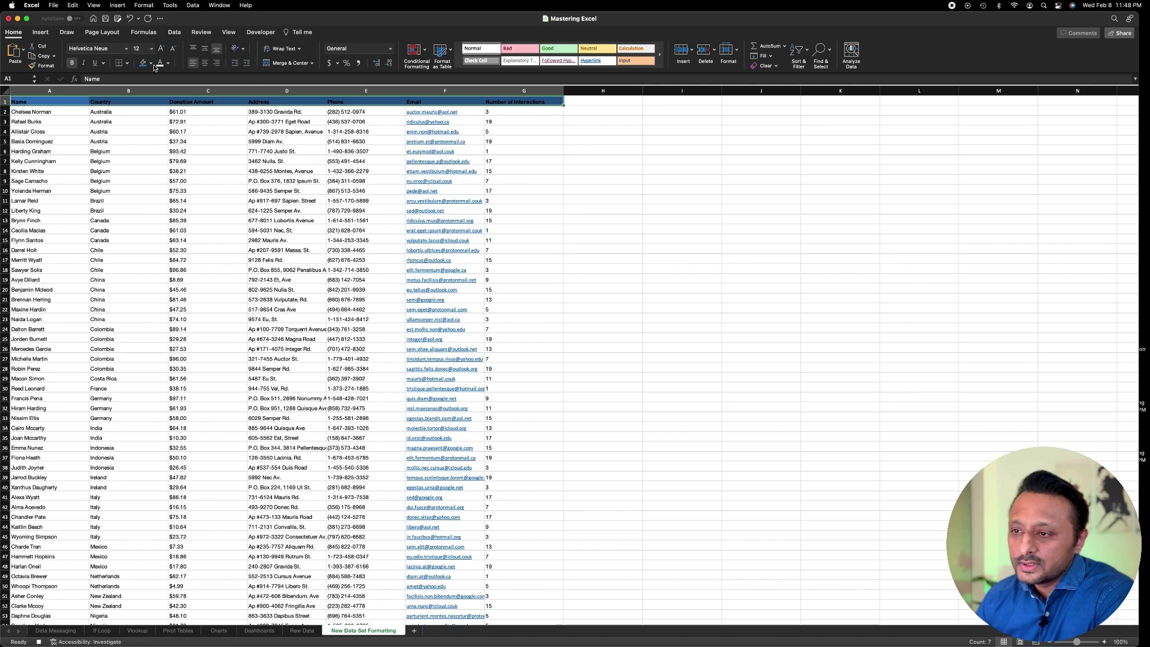
click(159, 63)
click(210, 131)
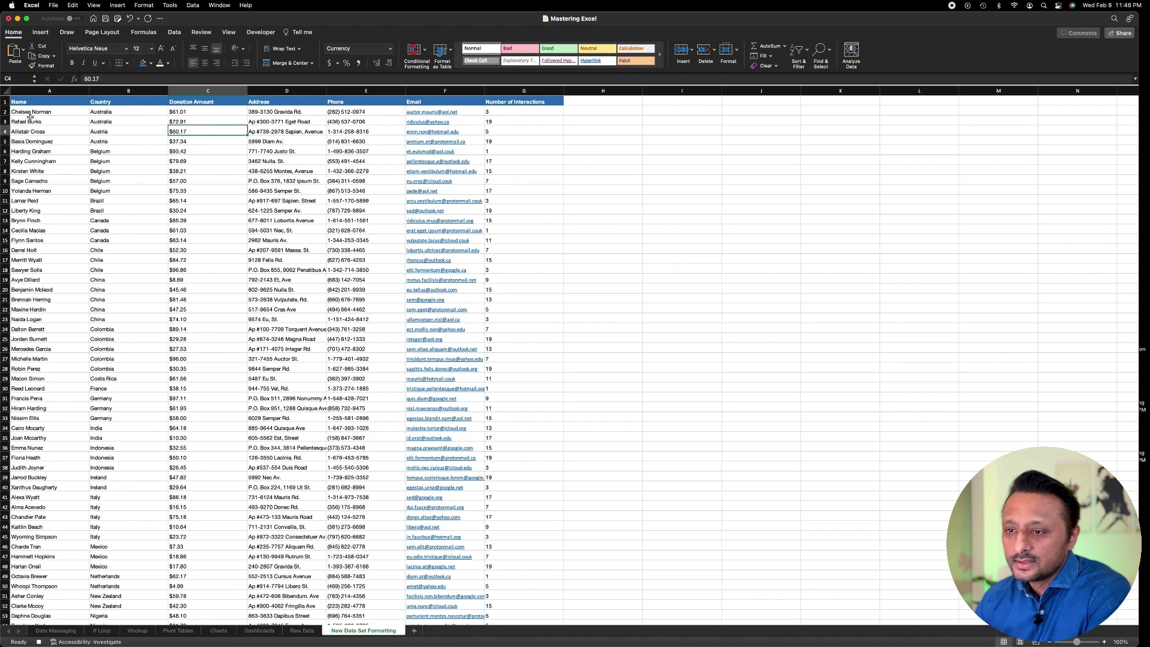
drag(6, 106, 7, 110)
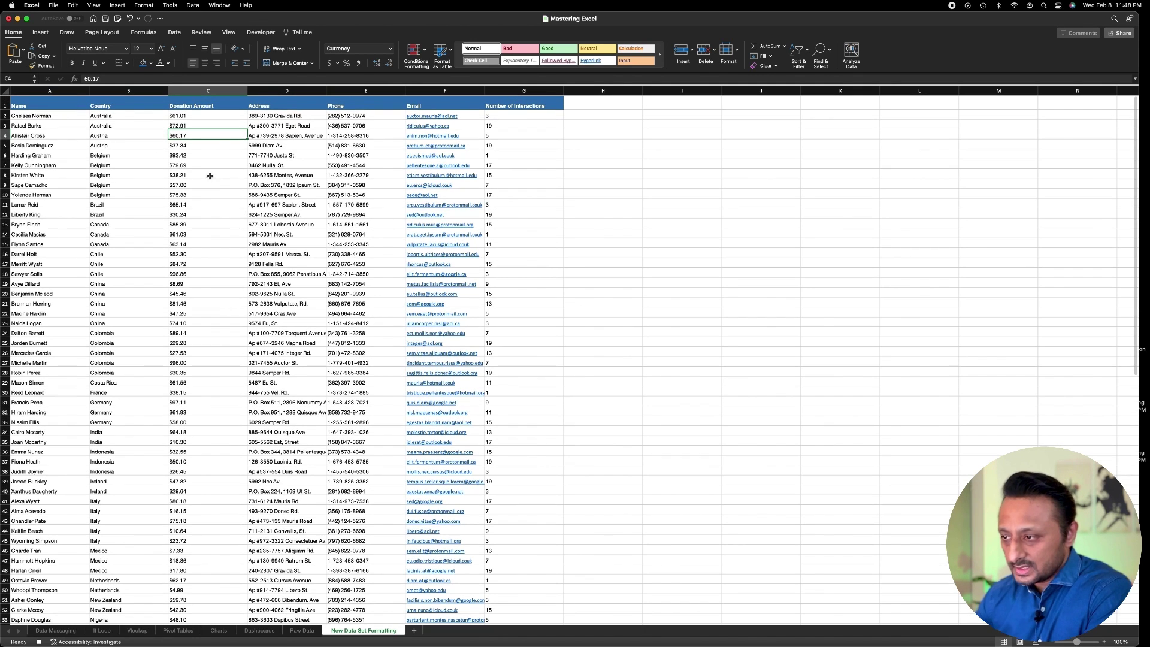
click(195, 157)
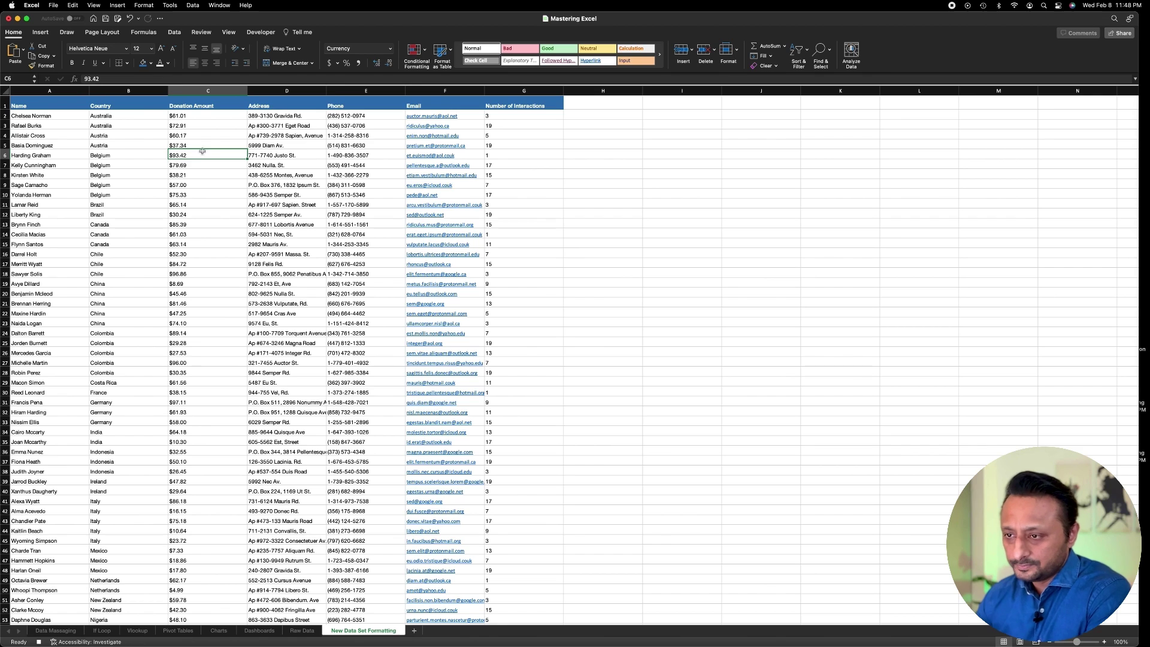
Center the contents of the Donation Amount and Number of Interactions columns
click(202, 90)
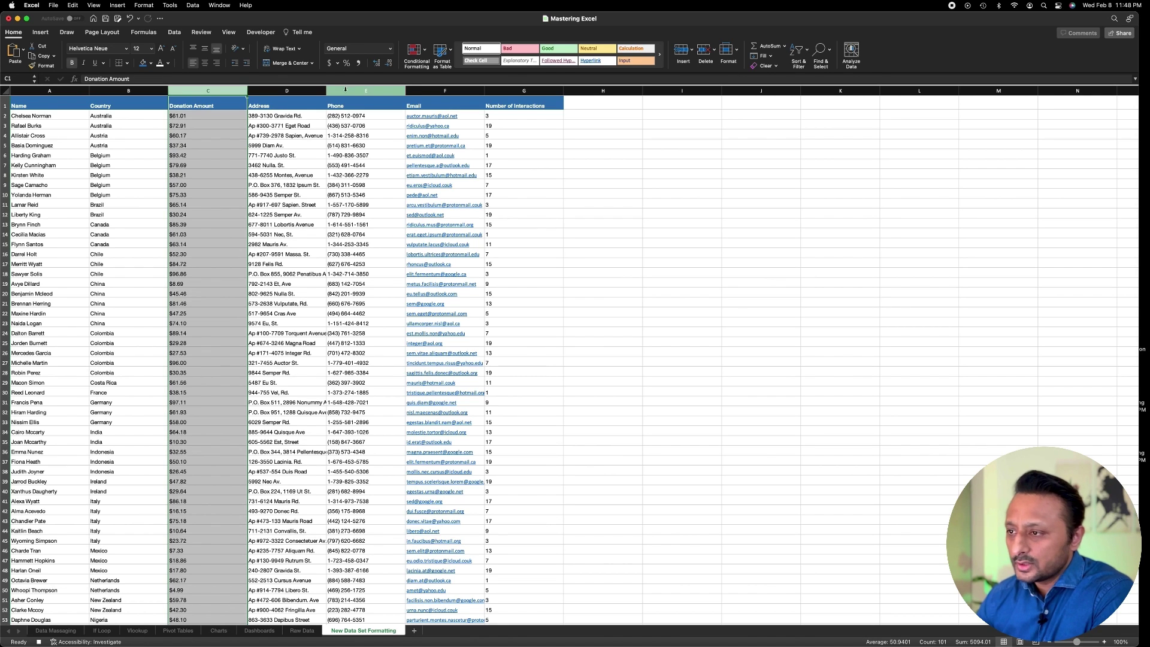
click(205, 63)
click(524, 90)
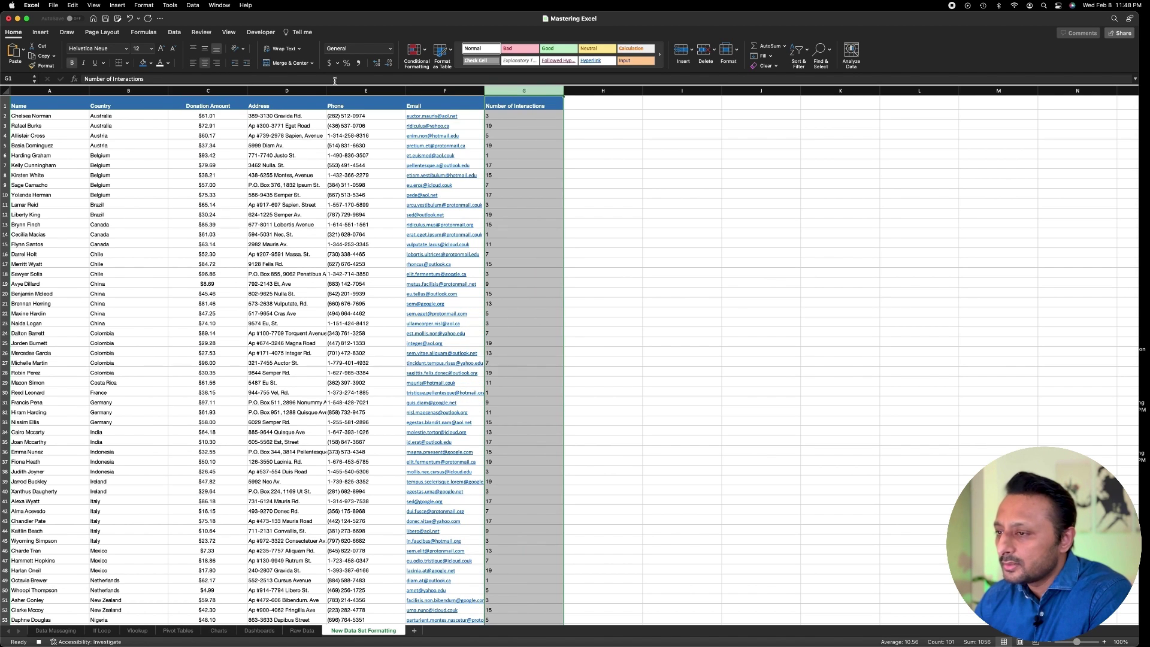
click(207, 64)
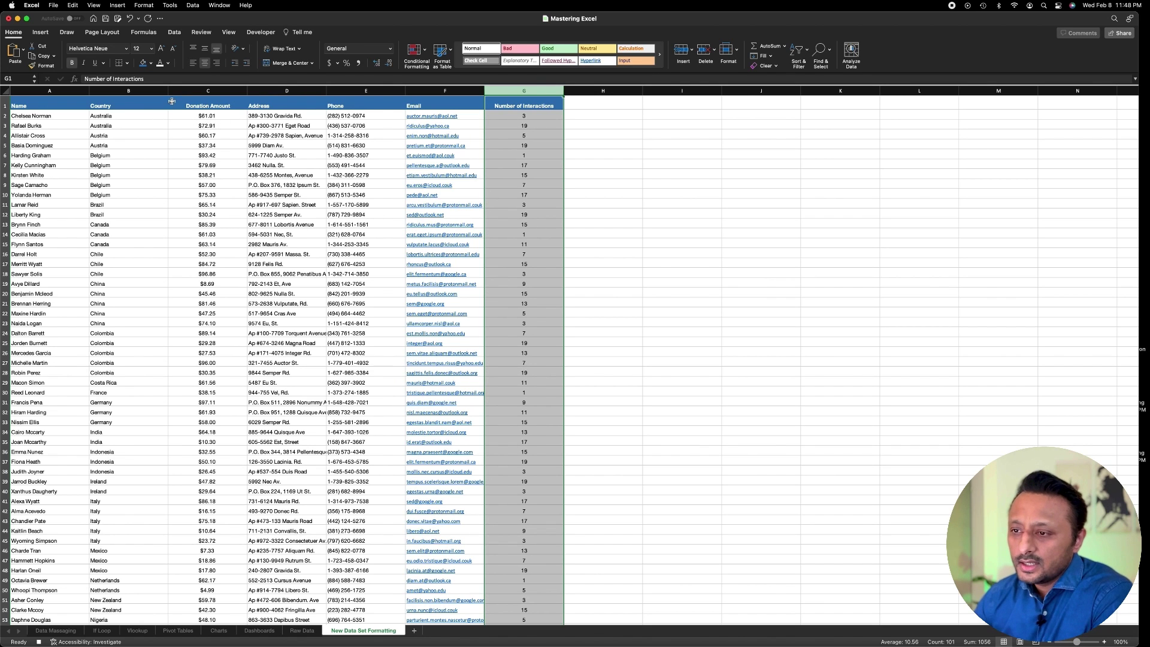
Narrow the Country, Donation Amount, Phone and Number of Interactions columns so they fit their contents more tightly
drag(169, 91, 136, 92)
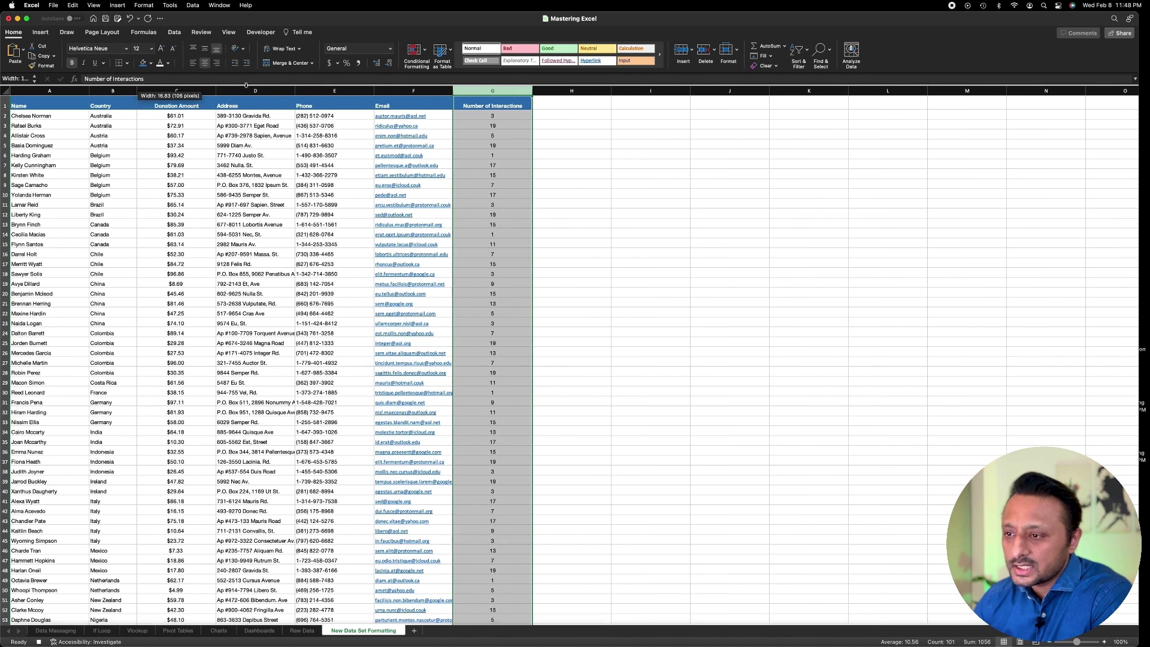
drag(217, 90, 185, 92)
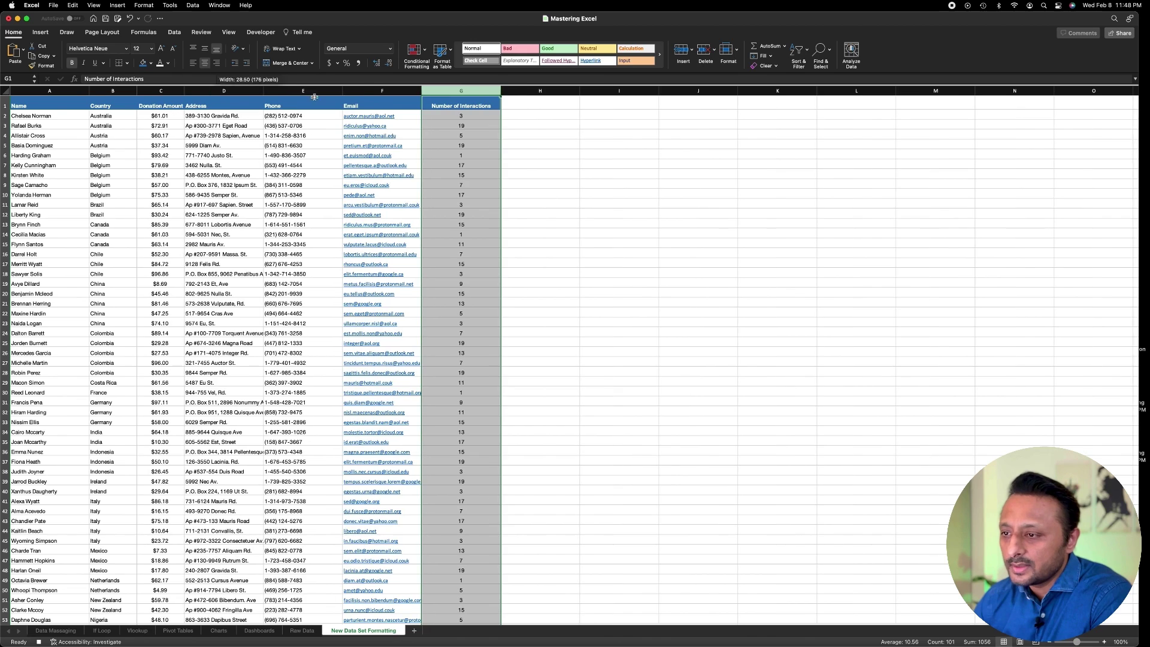
drag(342, 94, 322, 96)
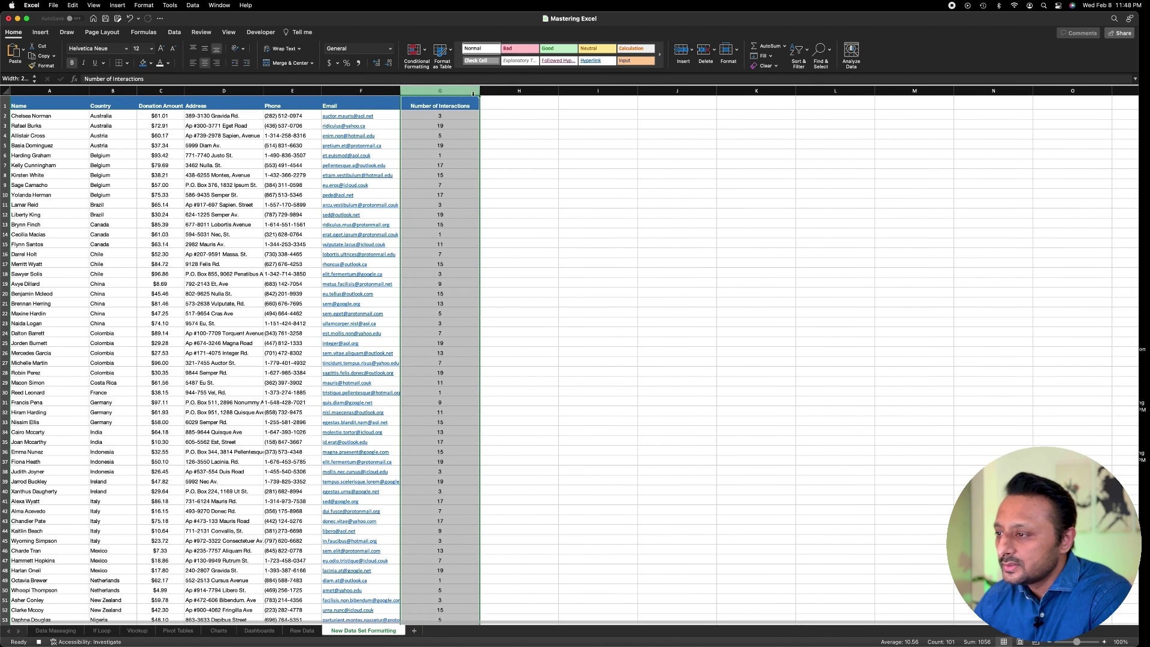
mouse_move(482, 91)
mouse_down()
mouse_move(463, 95)
mouse_move(476, 94)
mouse_up()
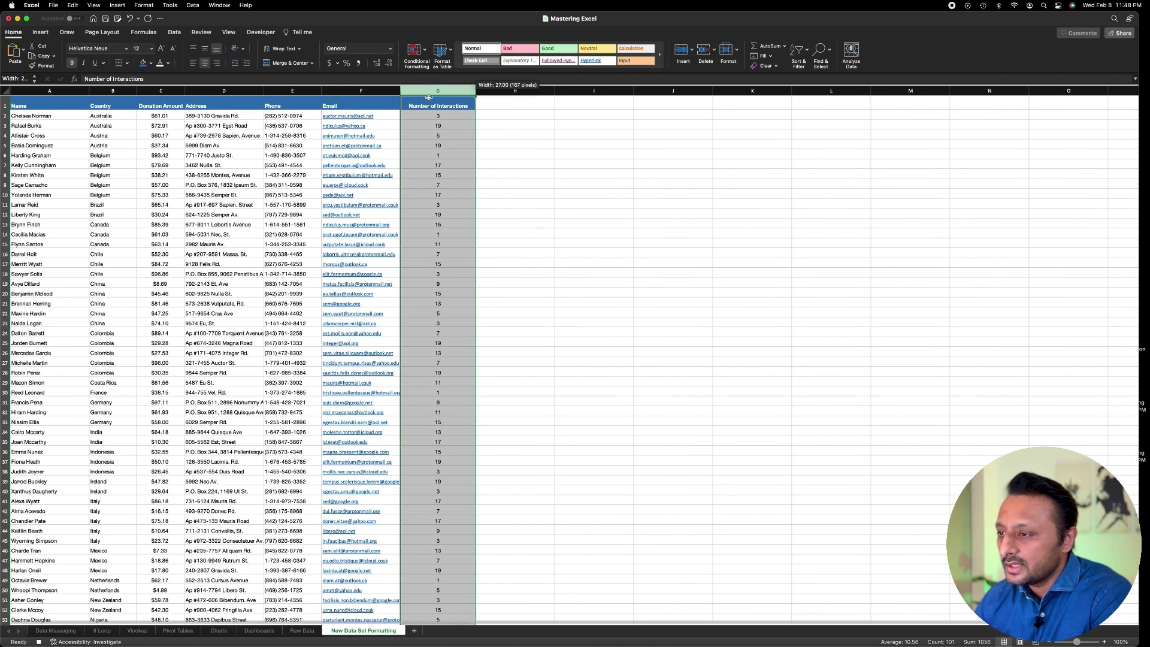
Narrow the Name column slightly and add borders to all cells of the donor table A1:G101
drag(86, 91, 415, 597)
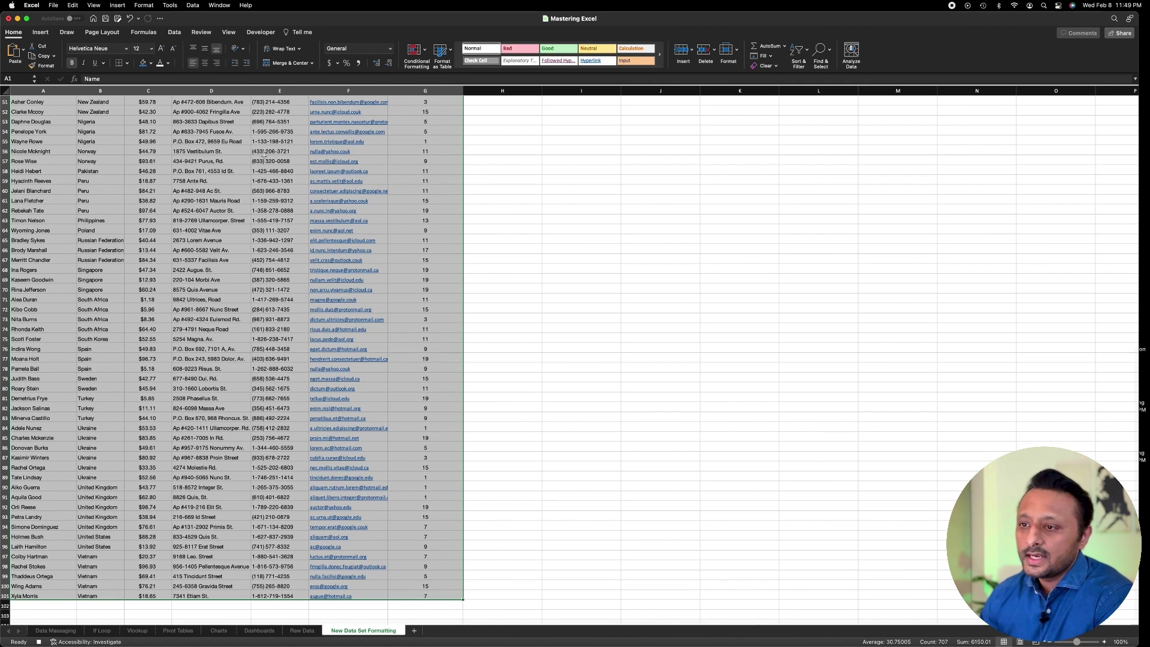
click(129, 64)
click(148, 145)
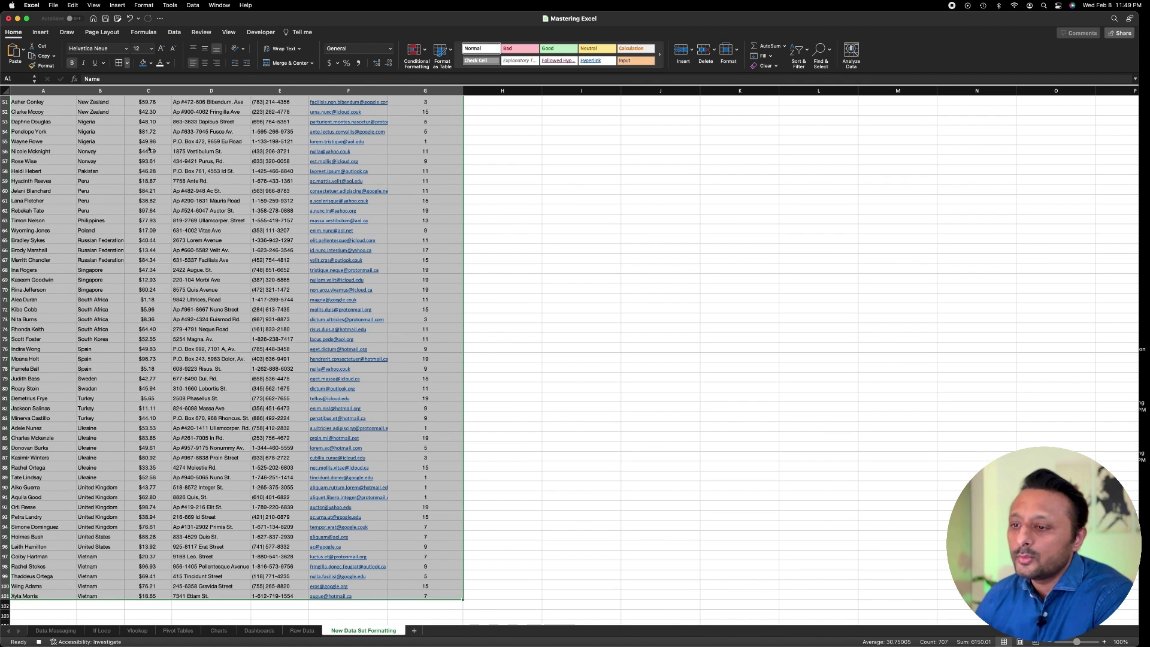
scroll(149, 146, up, 15)
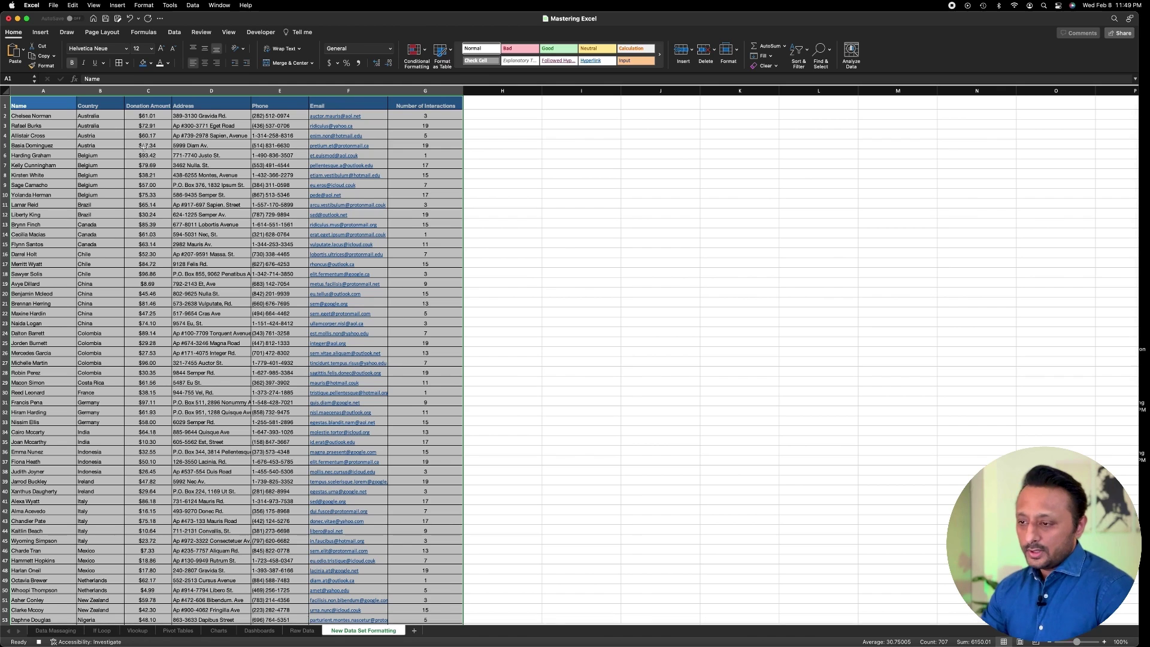
click(65, 105)
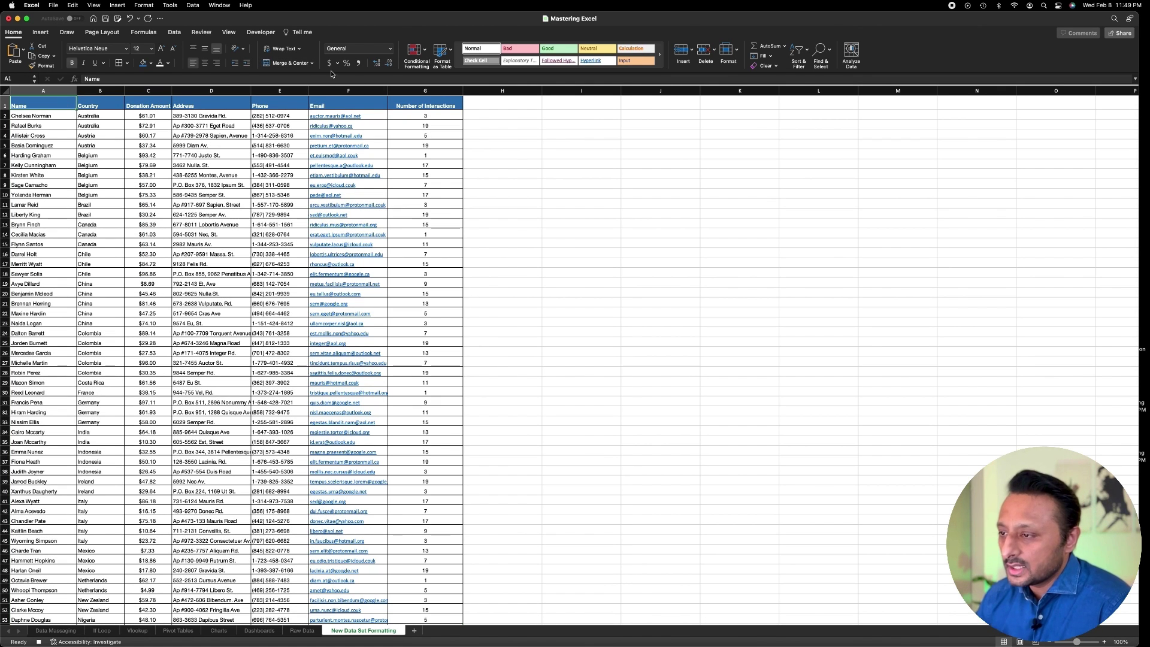
Widen the Email column so the addresses fit, and stop recording the macro
drag(388, 91, 403, 91)
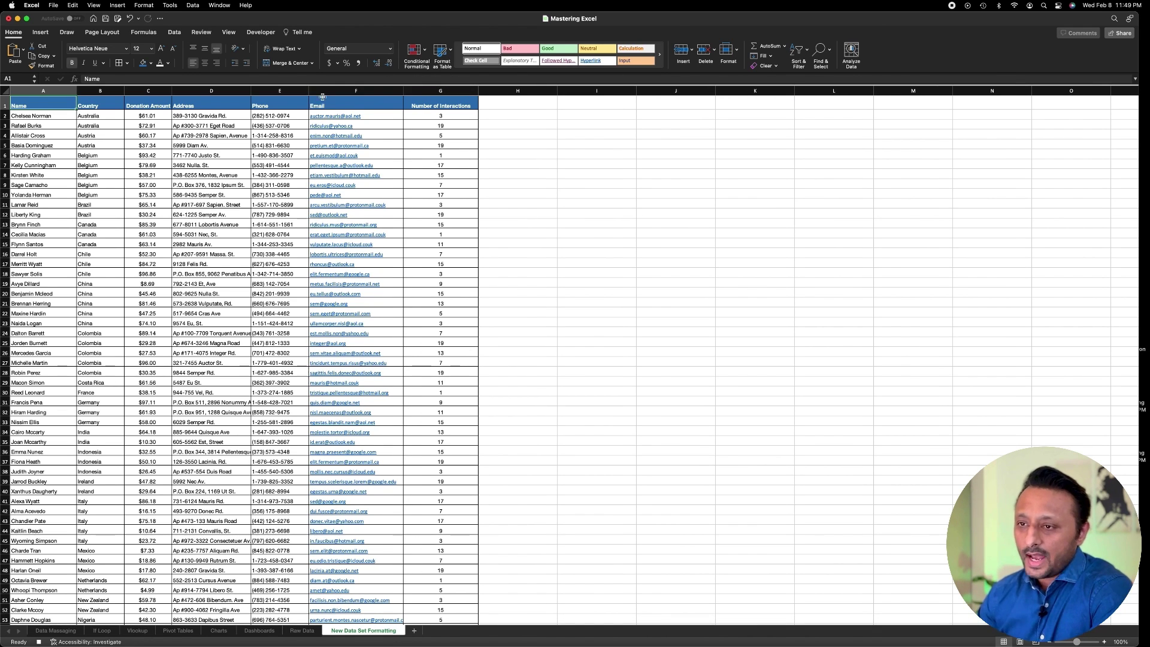
click(252, 34)
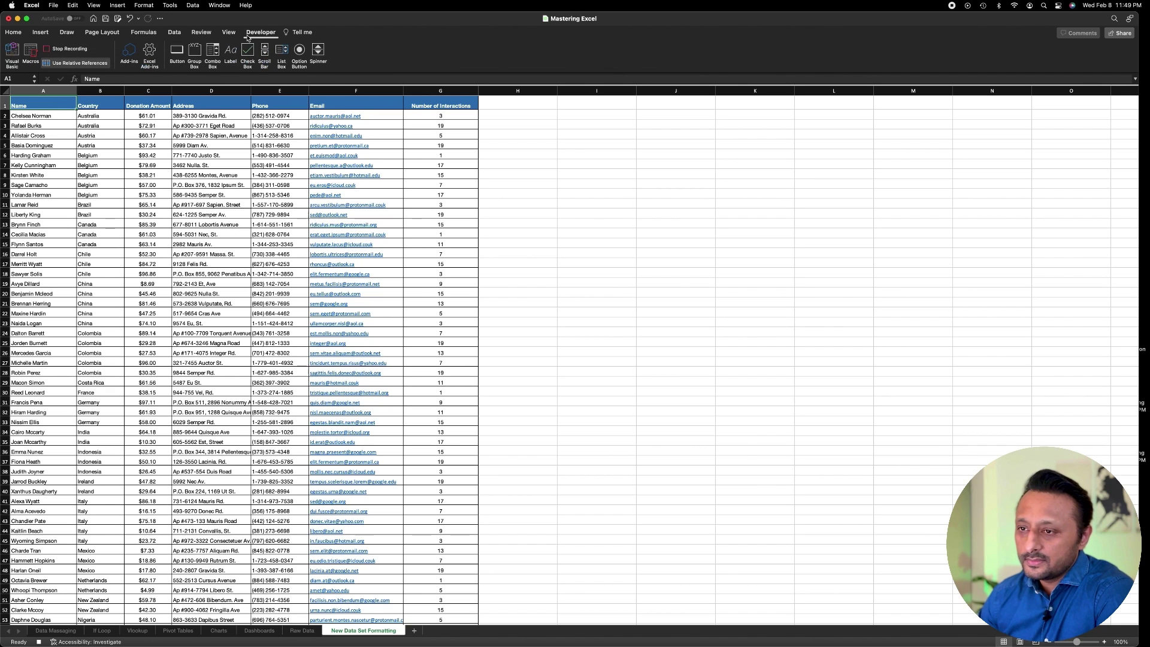
click(76, 52)
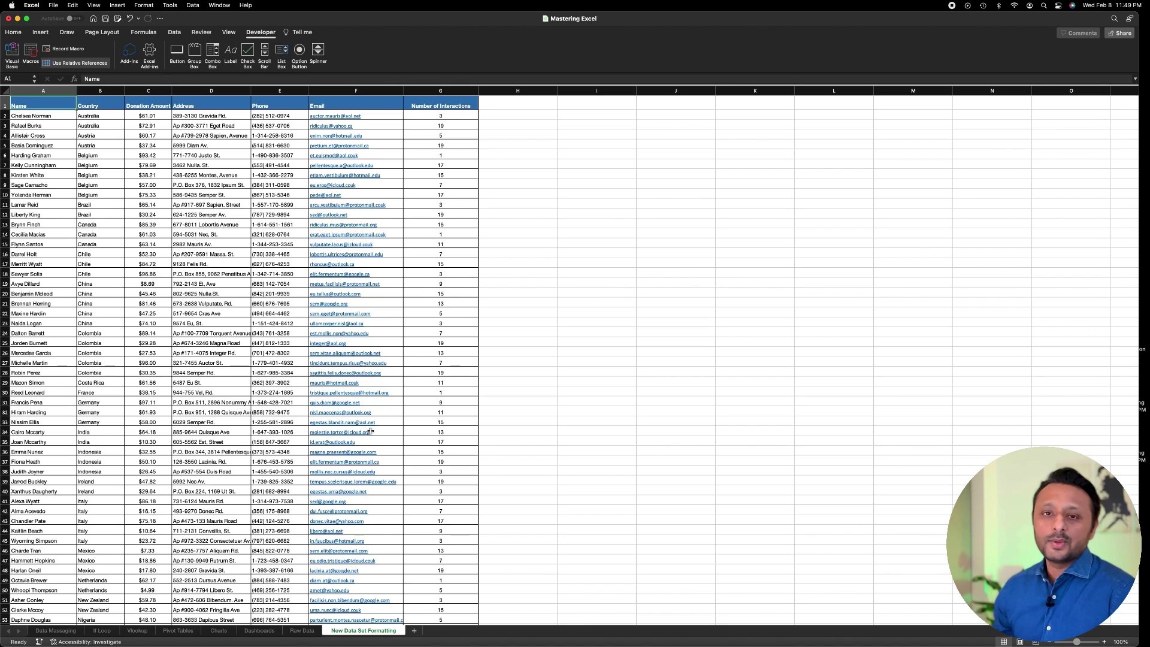
Copy the unformatted donor data in columns A to G of the Raw Data sheet
right_click(358, 632)
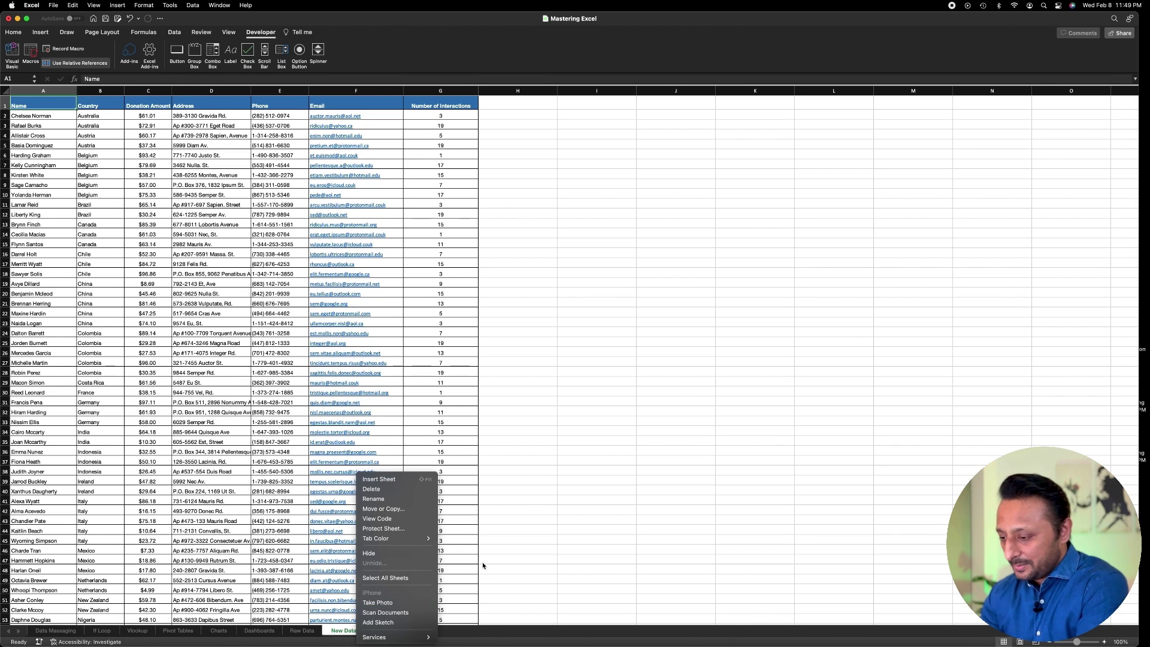
click(367, 634)
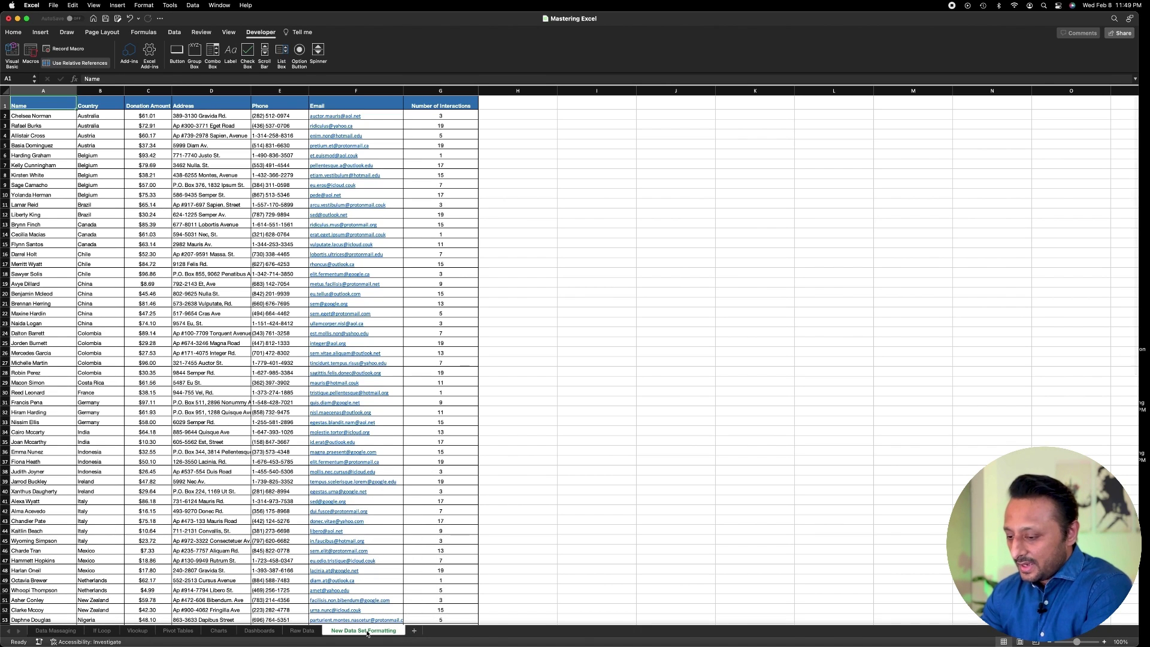
click(302, 632)
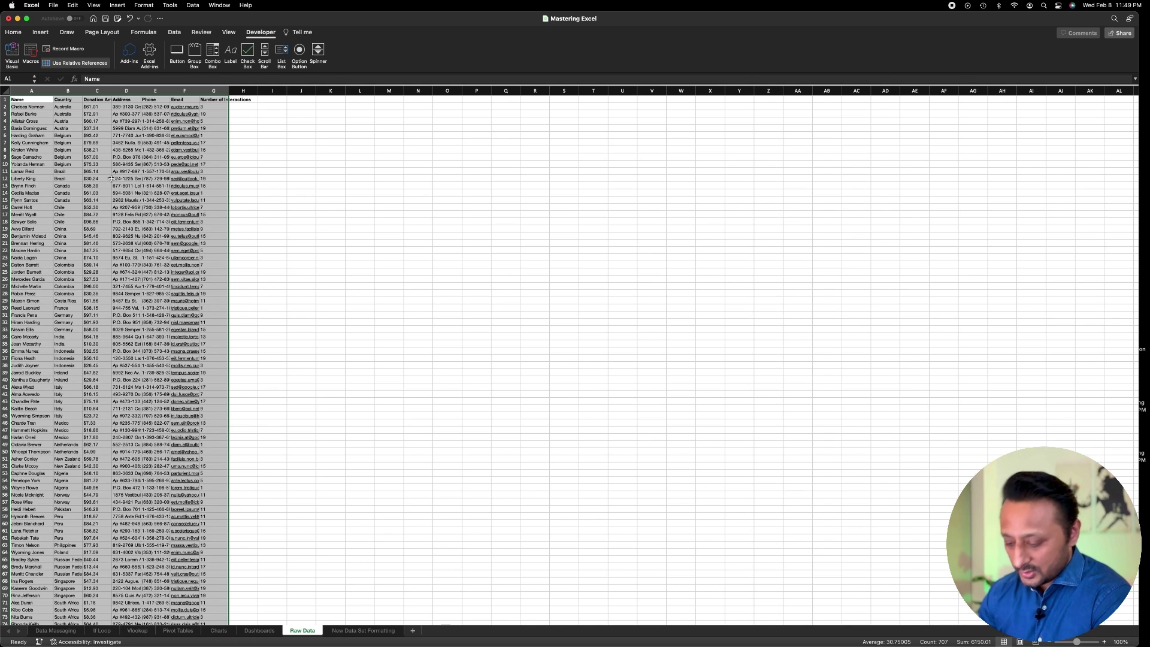
key(super+c)
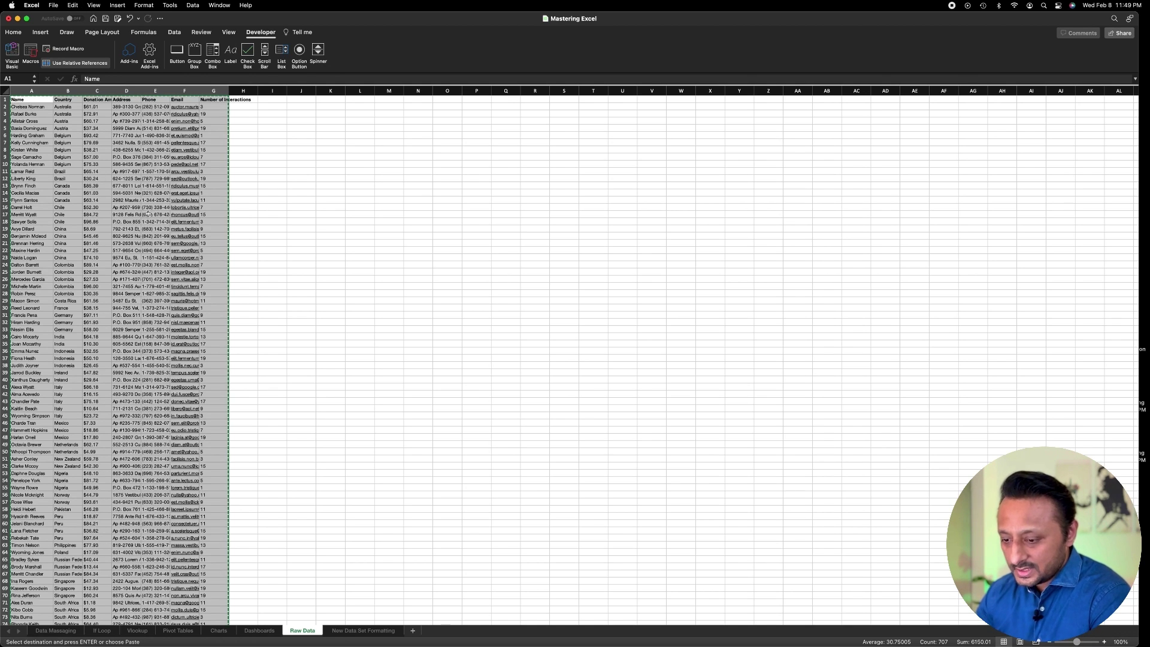
Add a new sheet after Raw Data, name it "Format Data Again", and paste the copied donor data starting at A1
click(414, 632)
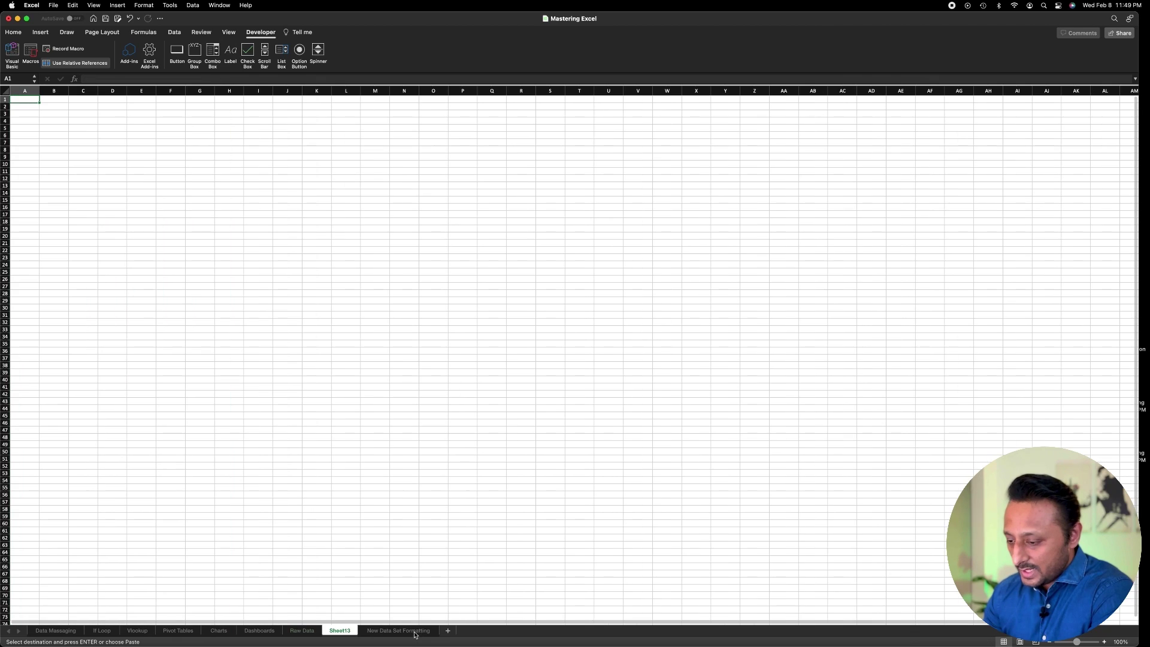
double_click(340, 631)
text(F)
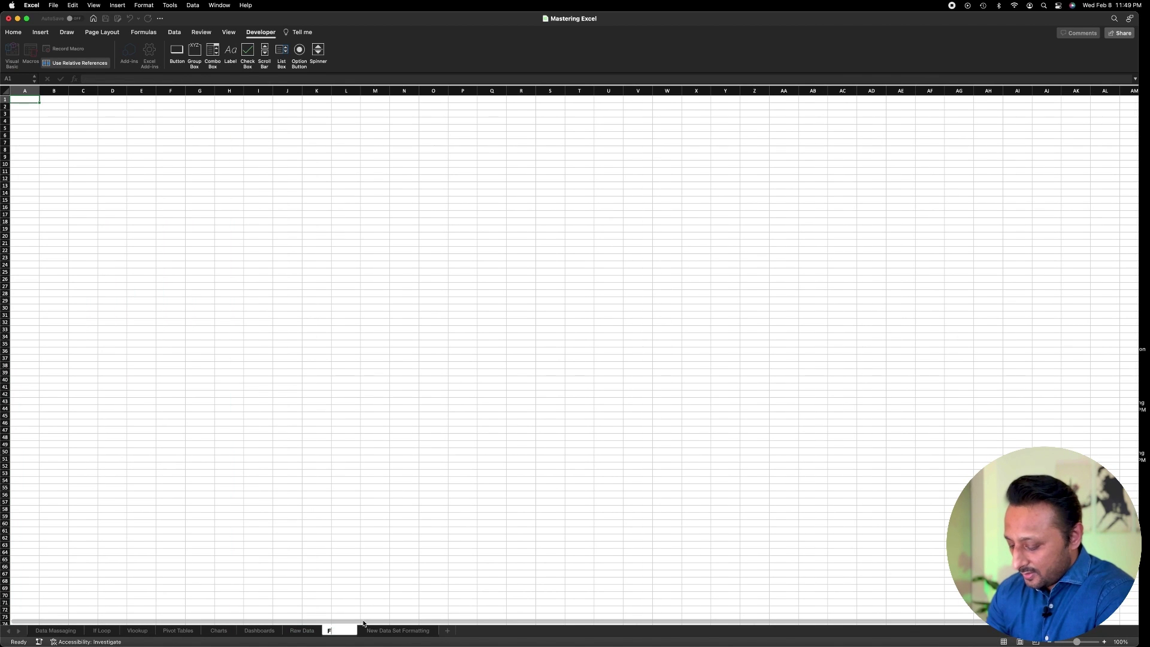
text(ormat Data Again)
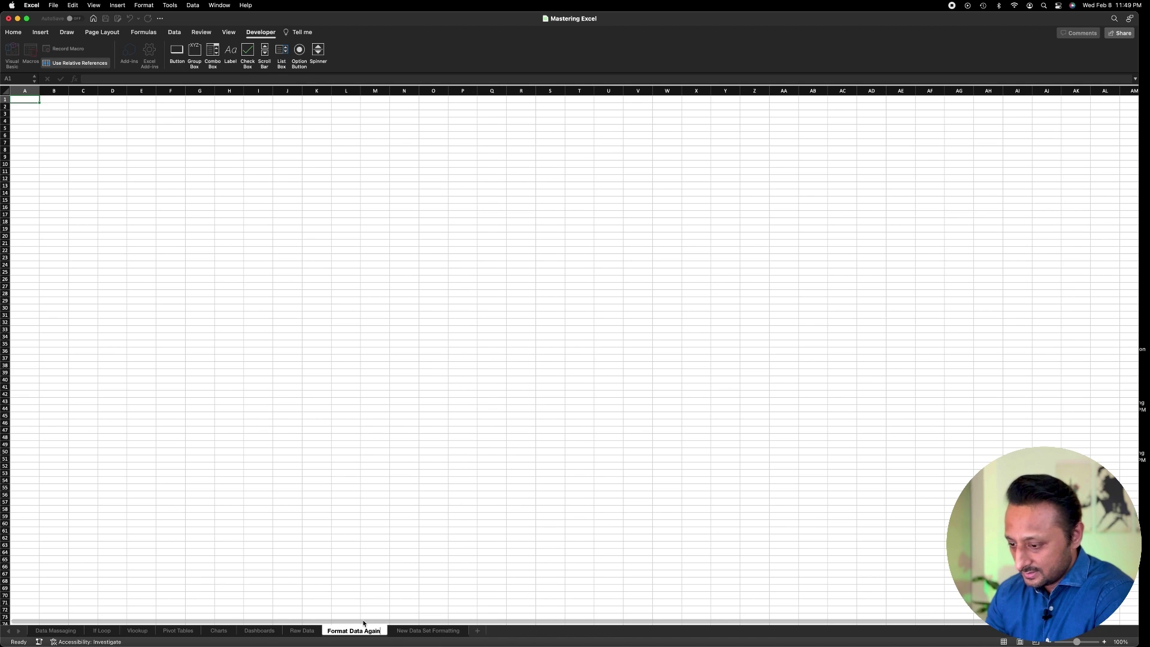
key(Return)
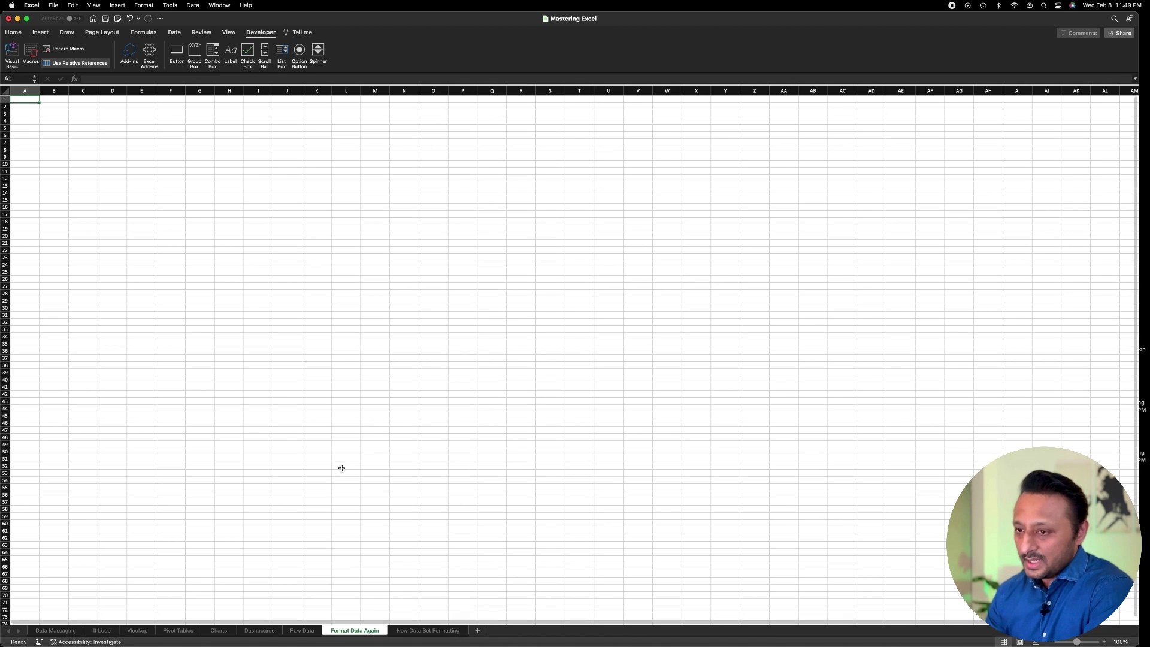
key(super+v)
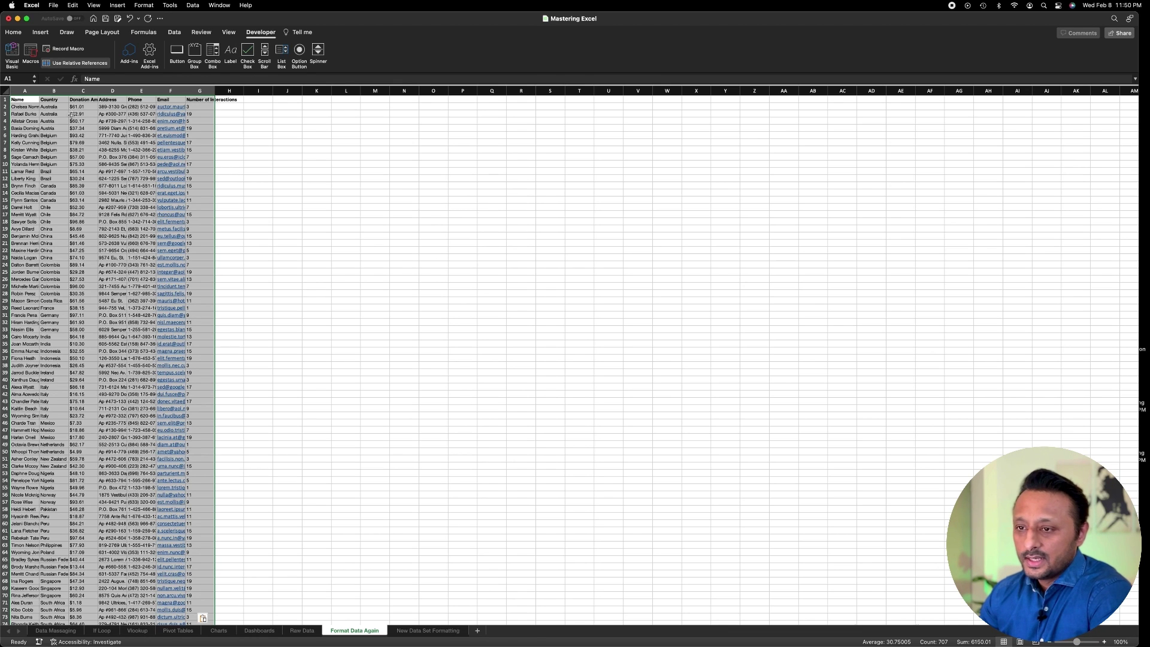
Run the Formating_Data macro on the newly pasted donor data
click(31, 54)
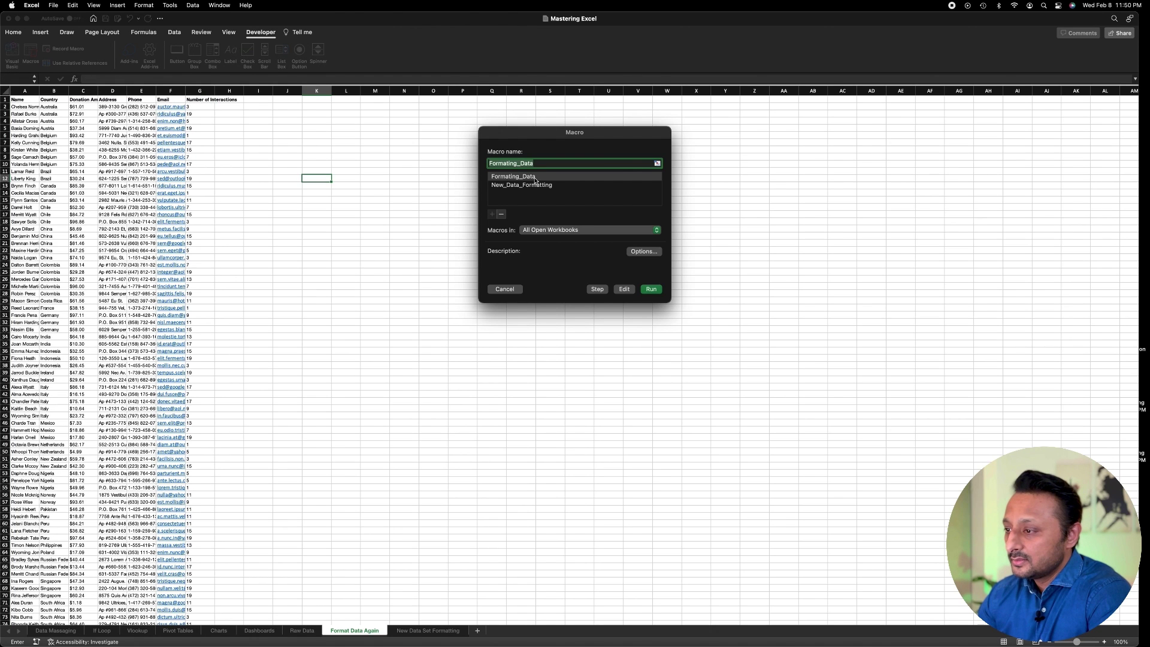
click(535, 177)
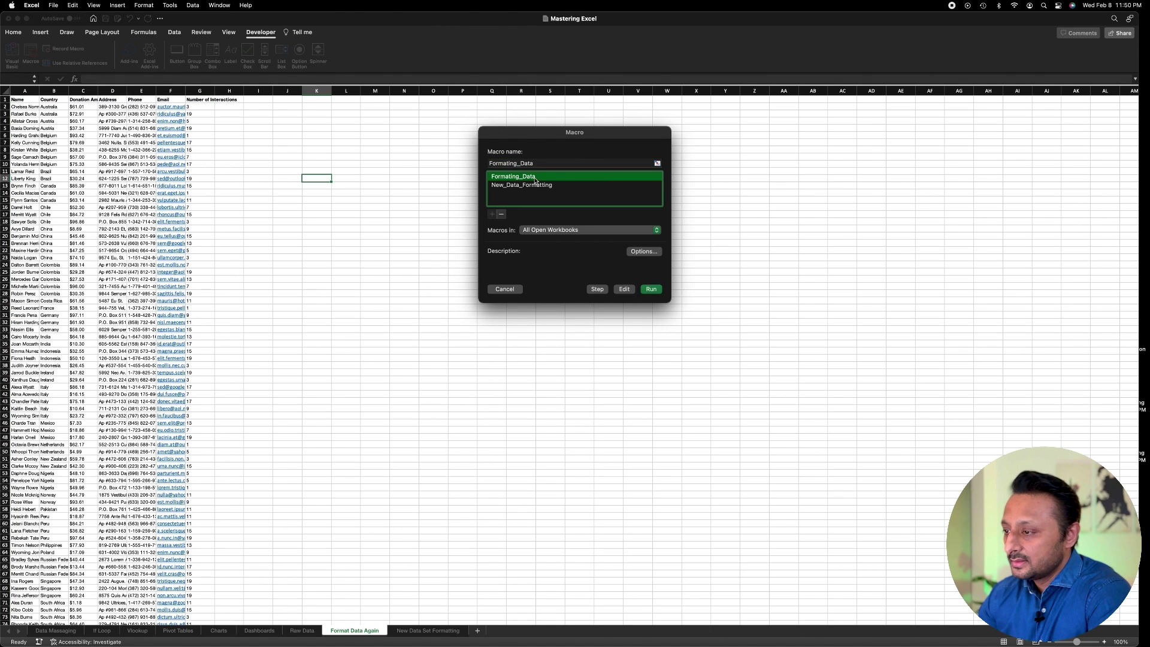
click(651, 289)
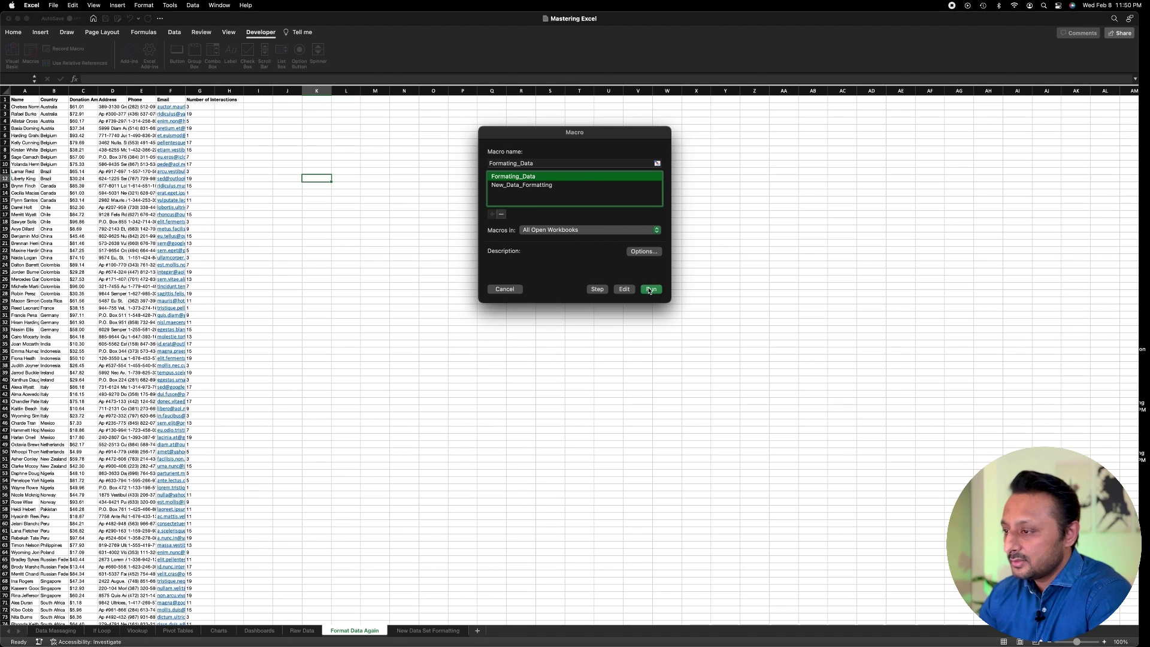